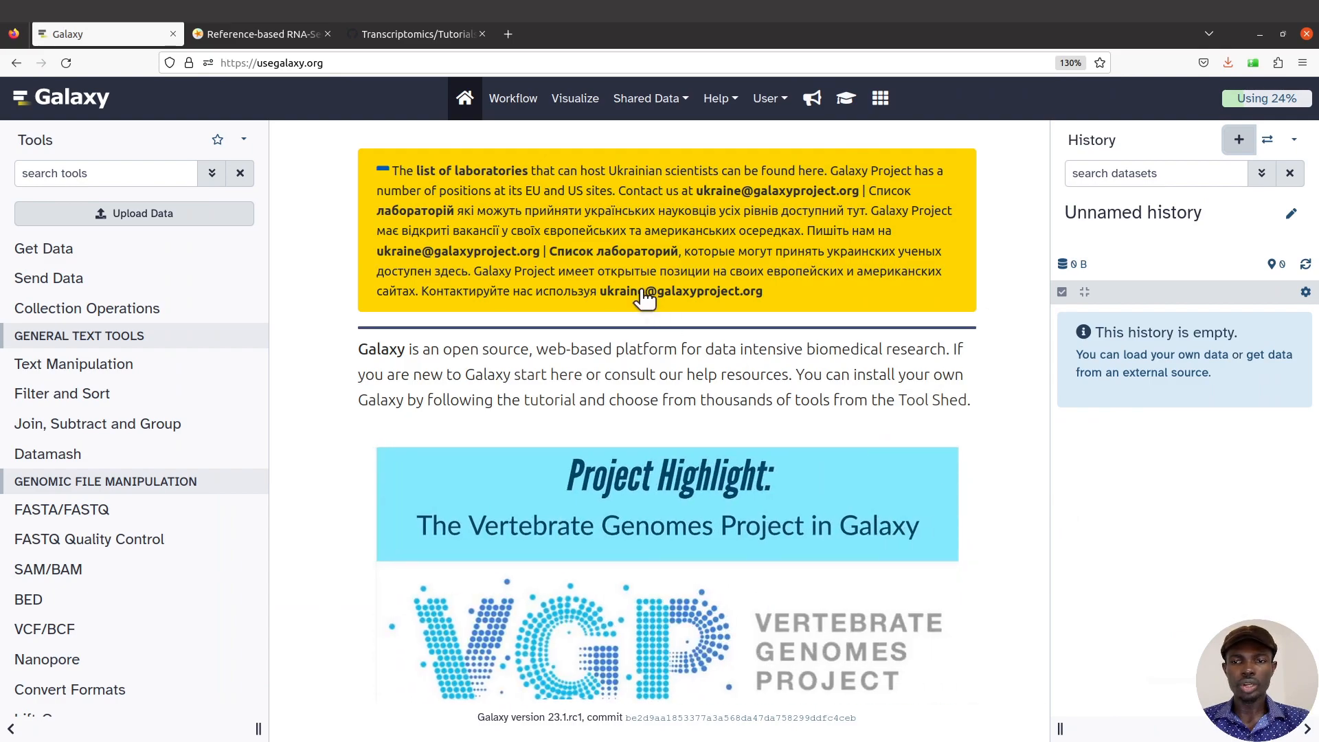
# - Review the overview, introduction and agenda of the Reference-based RNA-Seq data analysis tutorial, and return to Galaxy
pyautogui.click(270, 38)
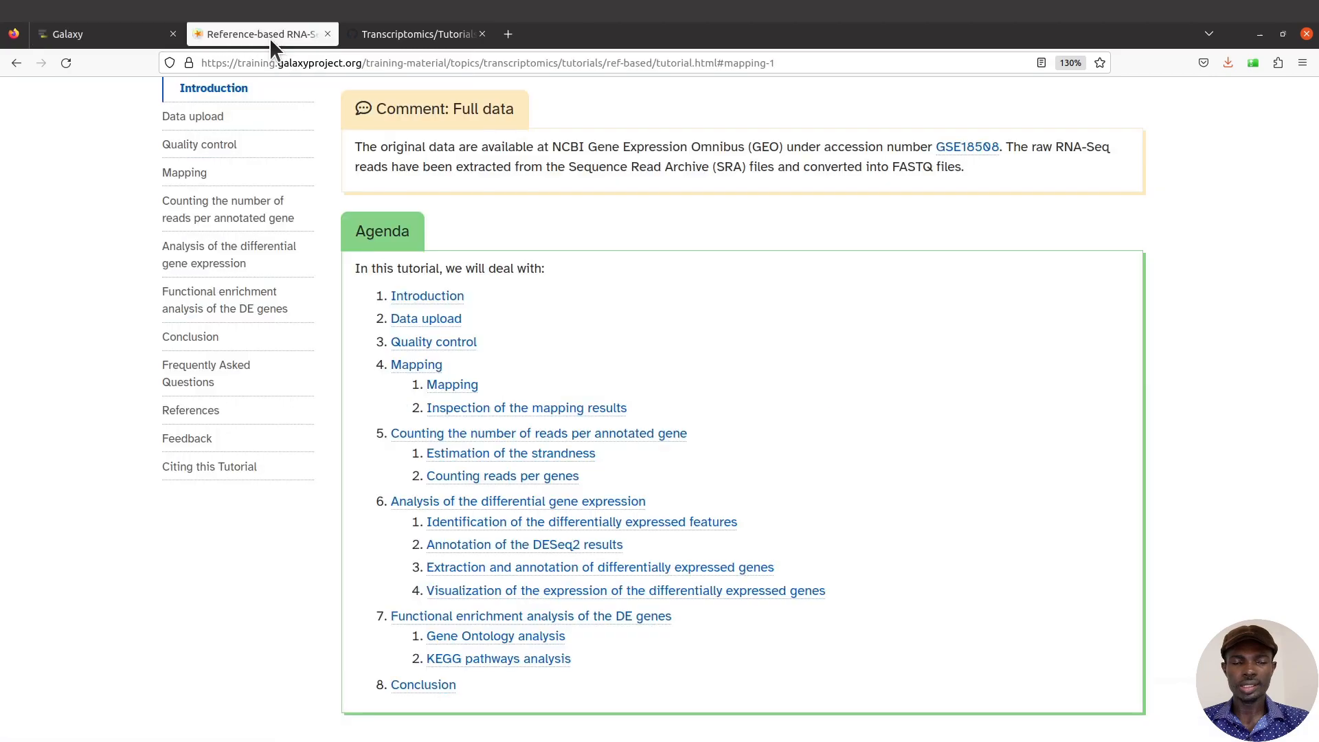
pyautogui.scroll(10, 568, 406)
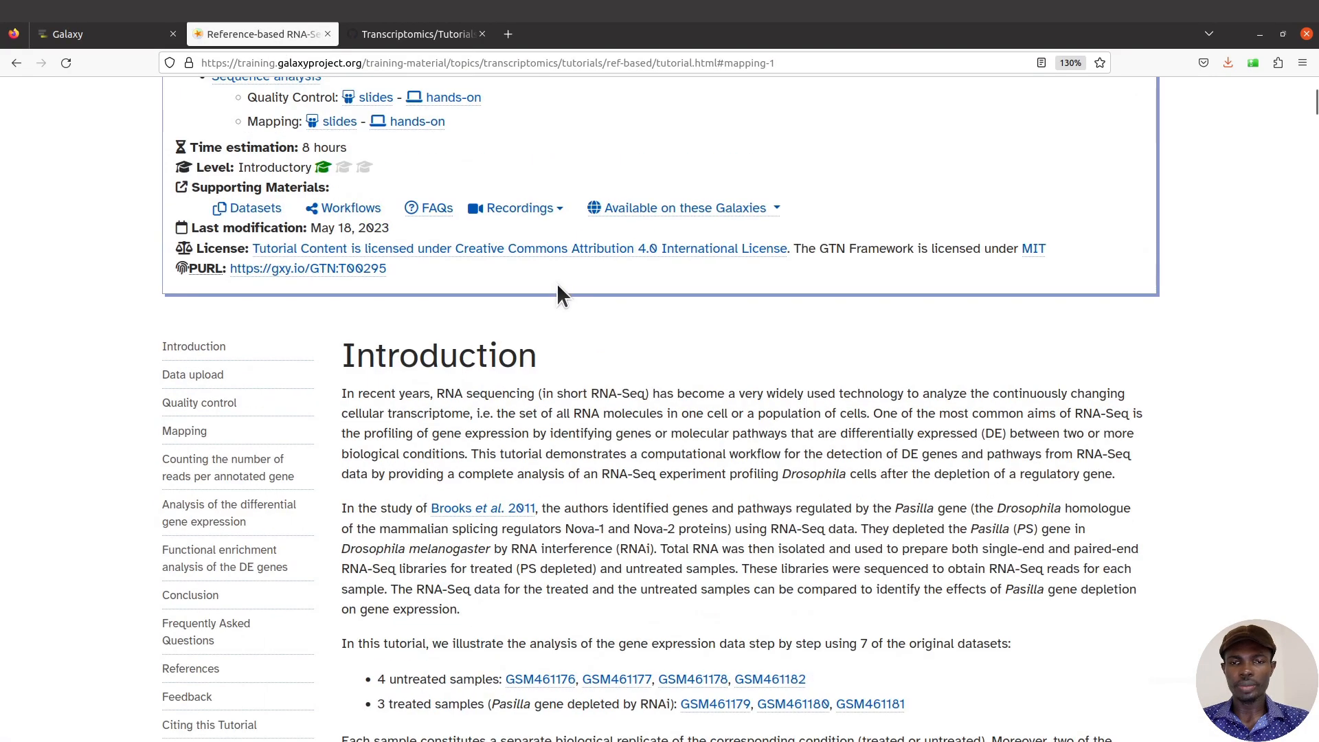
pyautogui.scroll(-10, 629, 565)
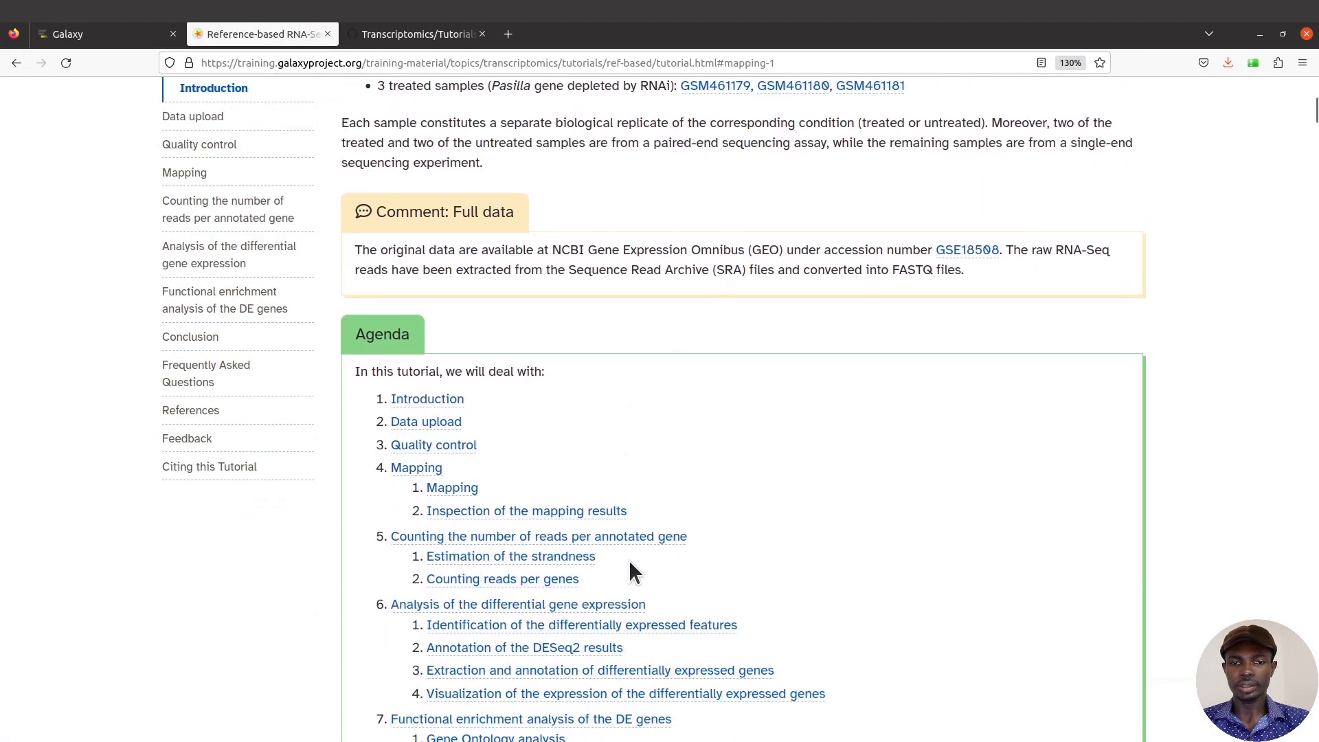
pyautogui.scroll(15, 538, 279)
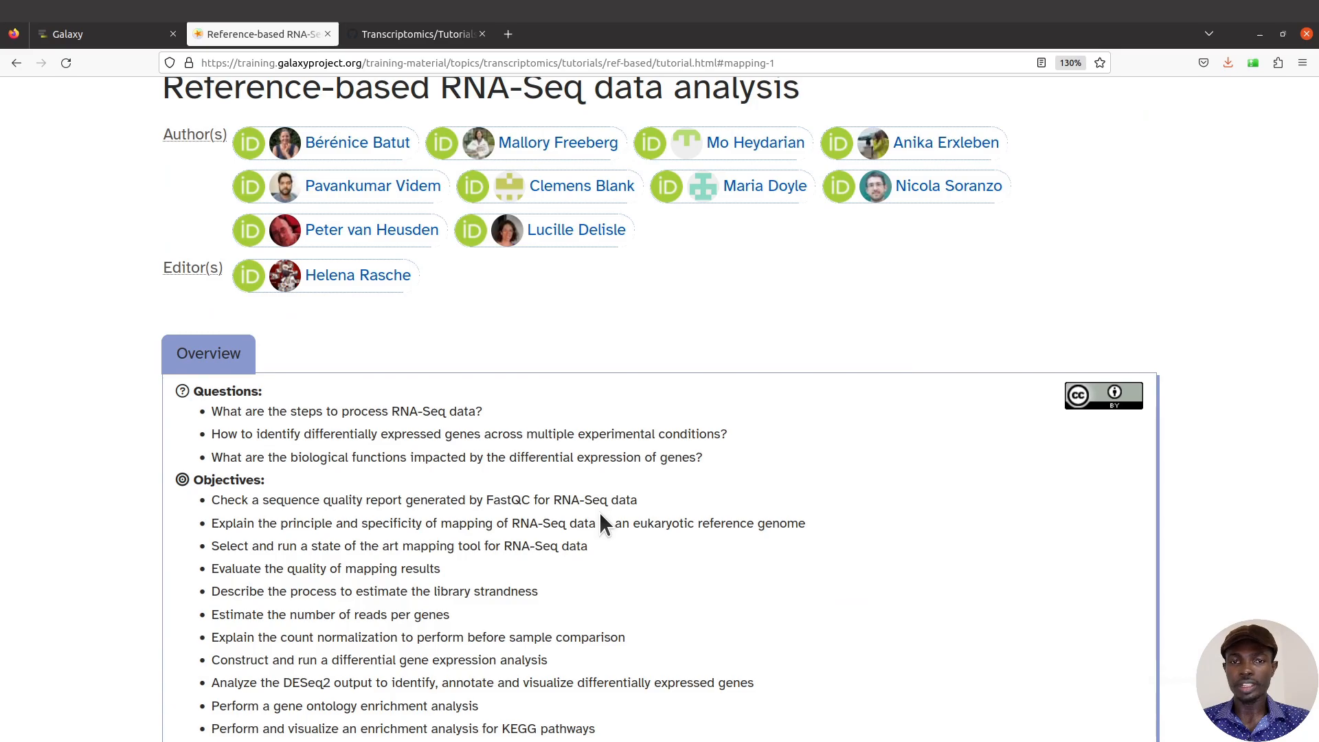
pyautogui.scroll(-12, 601, 515)
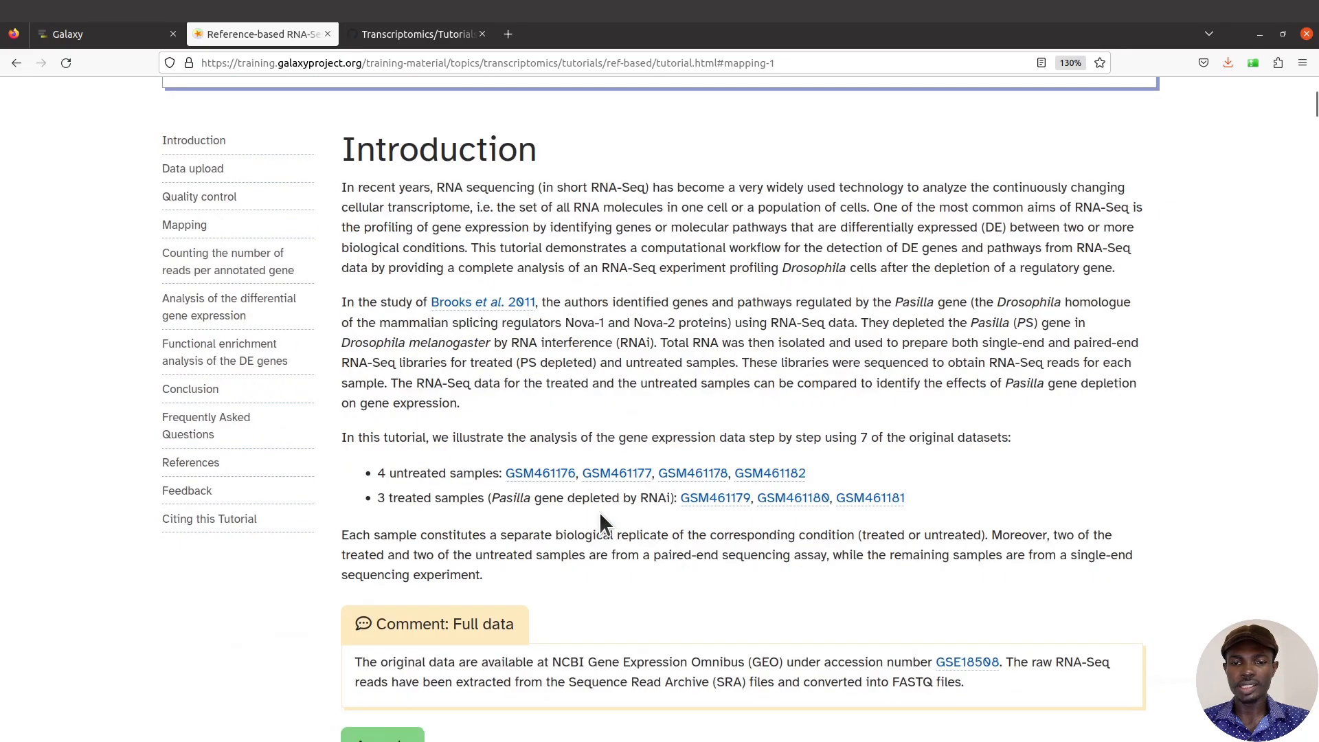
pyautogui.scroll(-3, 584, 539)
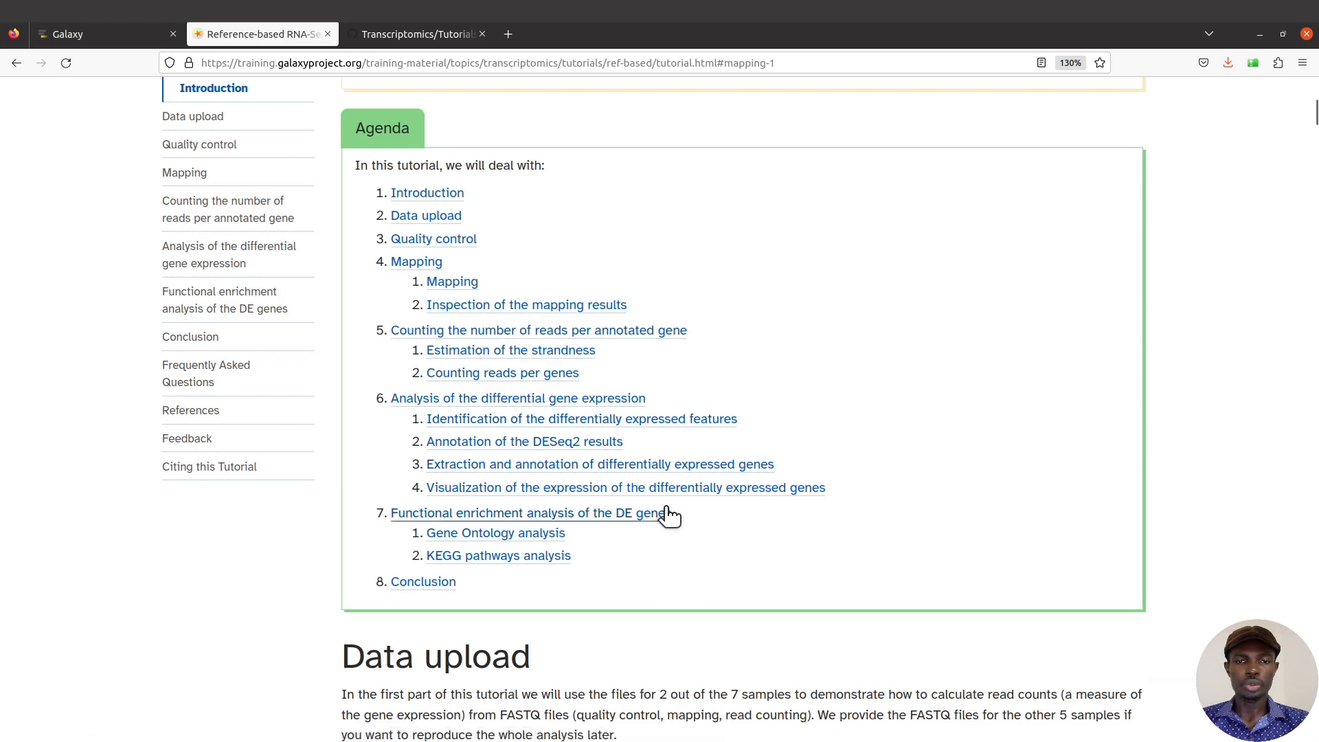
pyautogui.scroll(3, 669, 515)
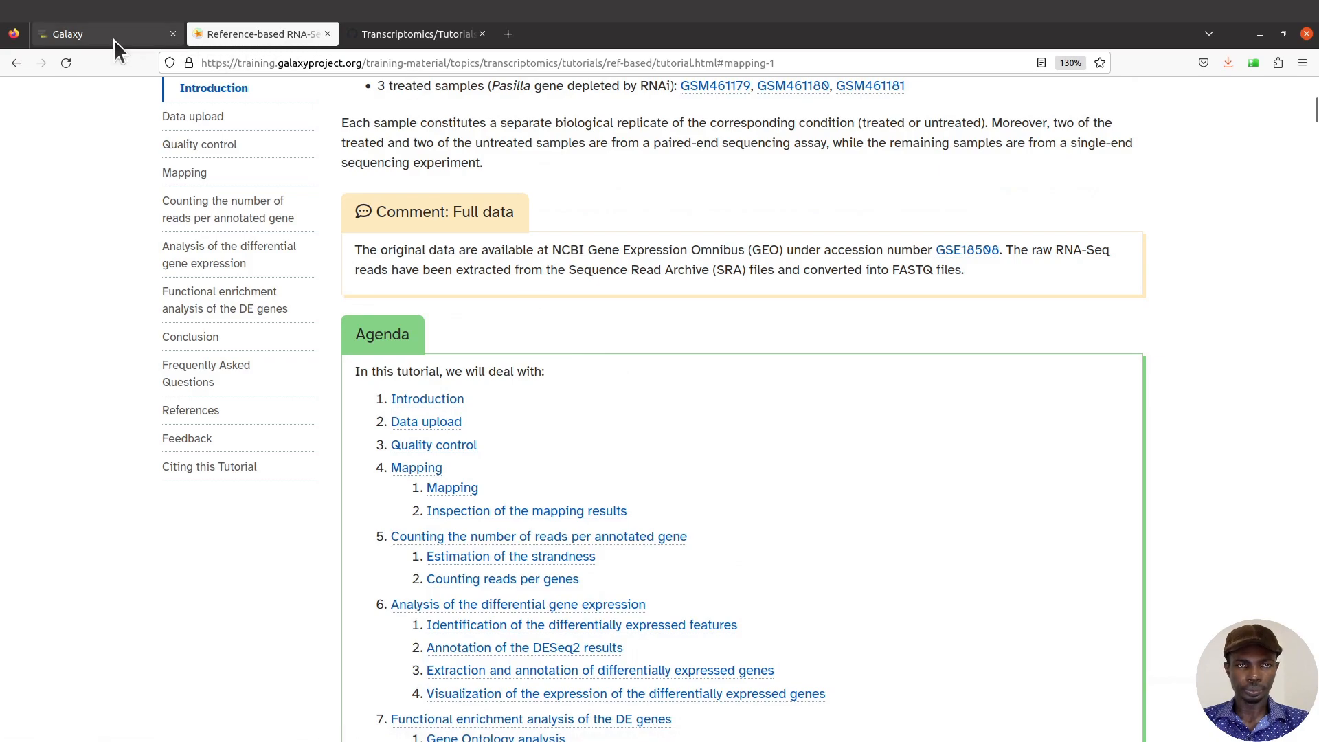
pyautogui.click(113, 39)
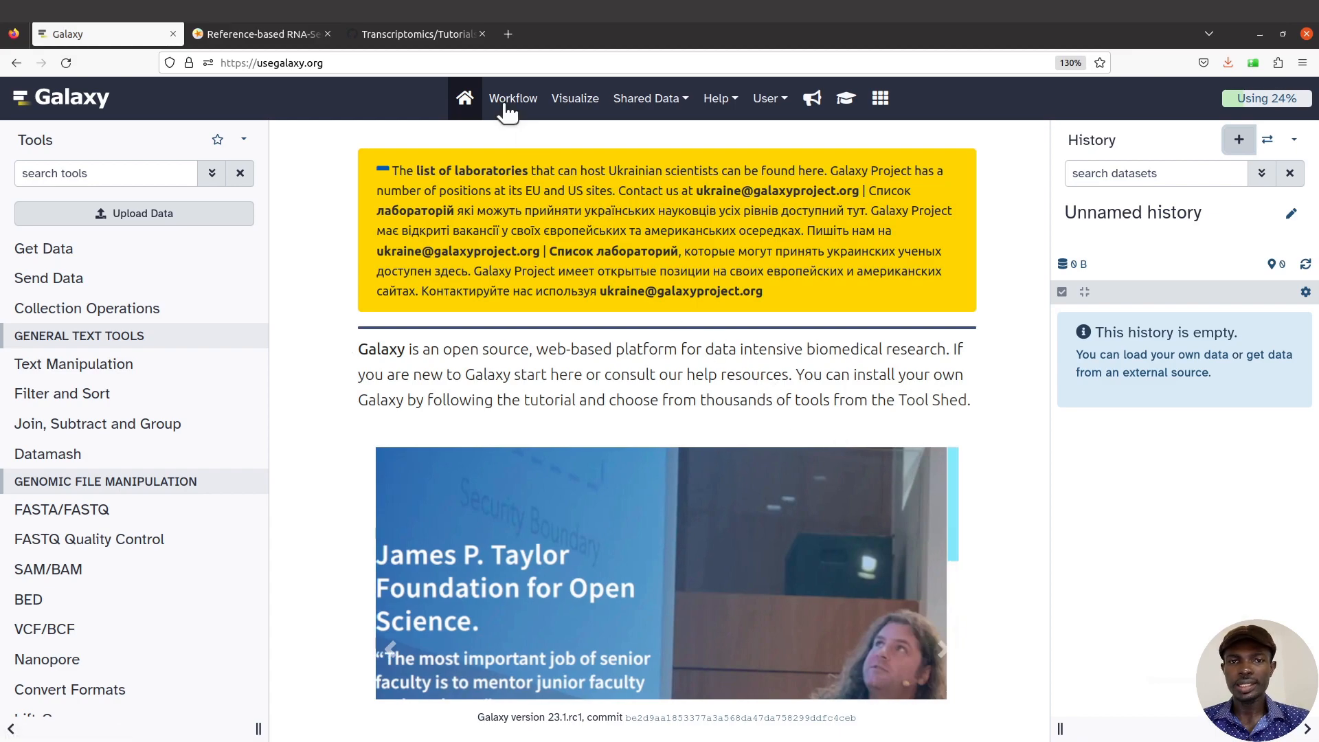
# - Copy all eight dataset URLs, from GSM461176_untreat_single to design_tags.tsv, out of files.txt in the GitHub Transcriptomics repository
pyautogui.click(438, 36)
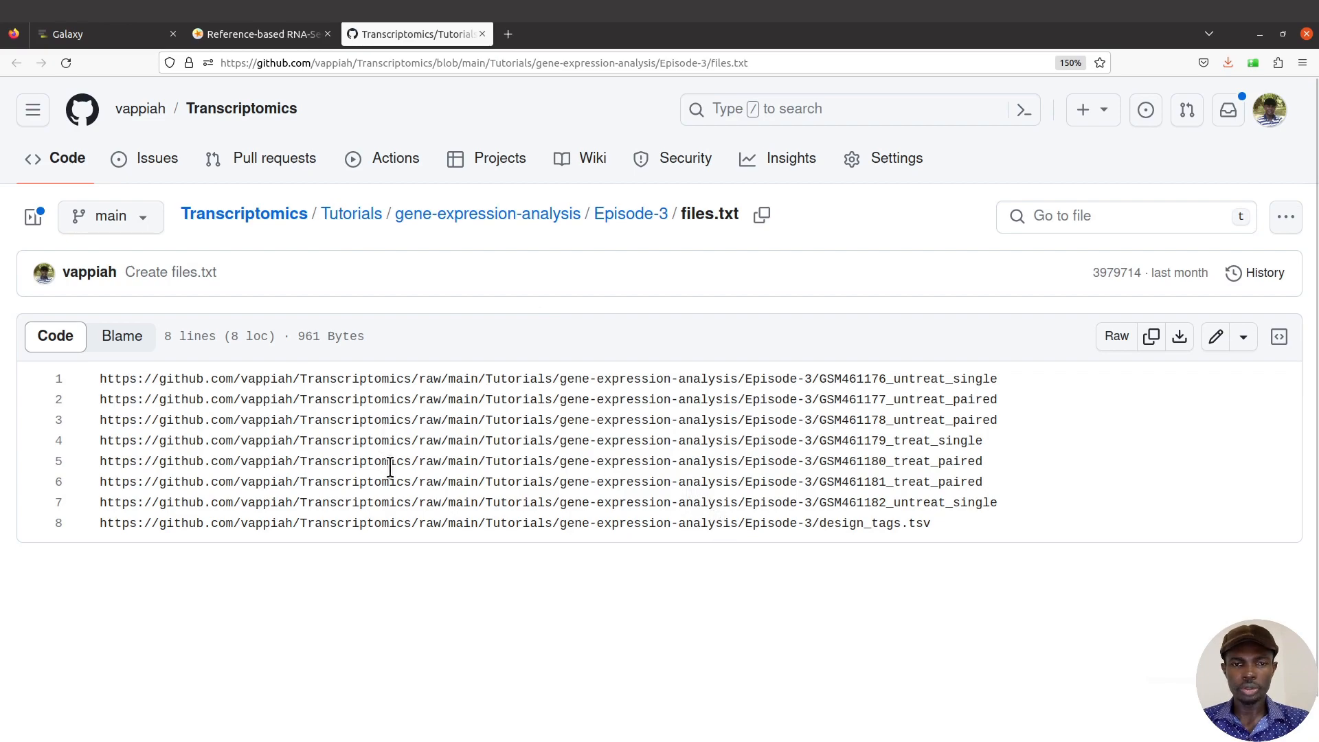
pyautogui.moveTo(955, 530); pyautogui.dragTo(103, 379)
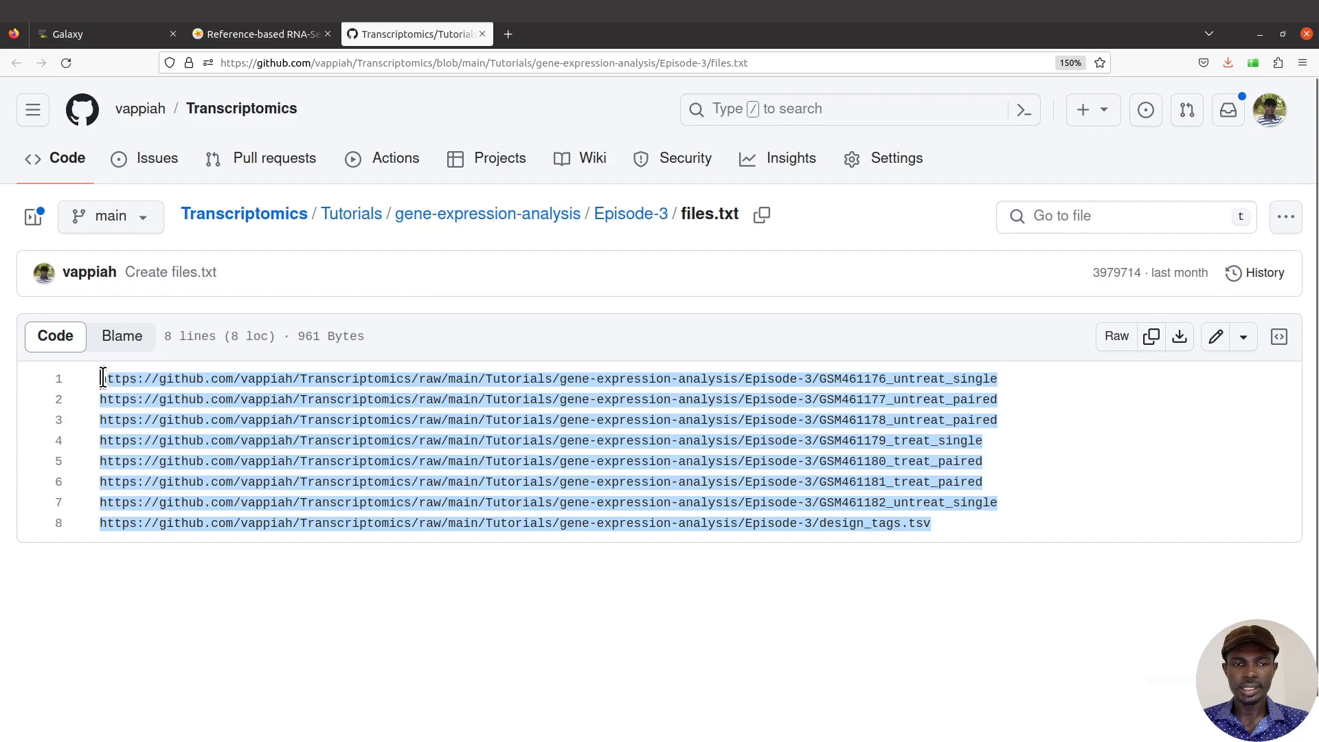
pyautogui.rightClick(298, 448)
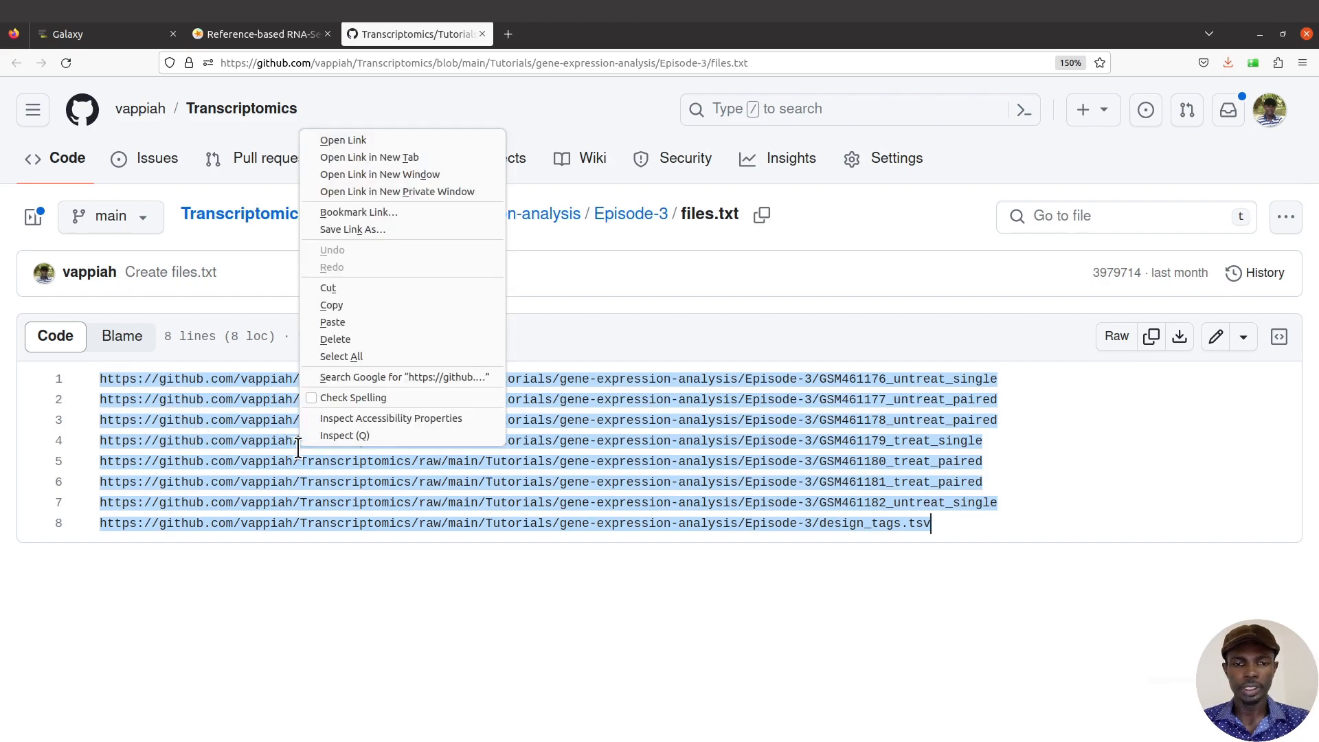
pyautogui.click(356, 305)
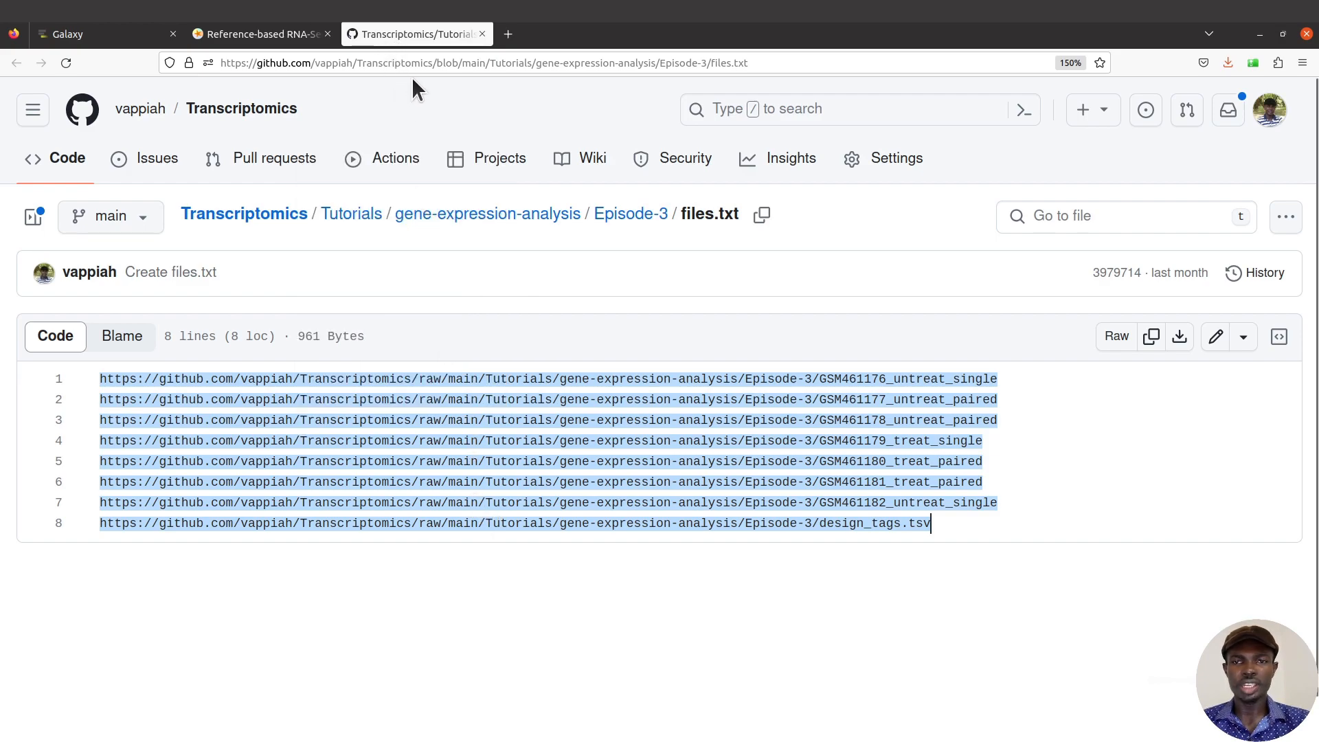
pyautogui.click(481, 595)
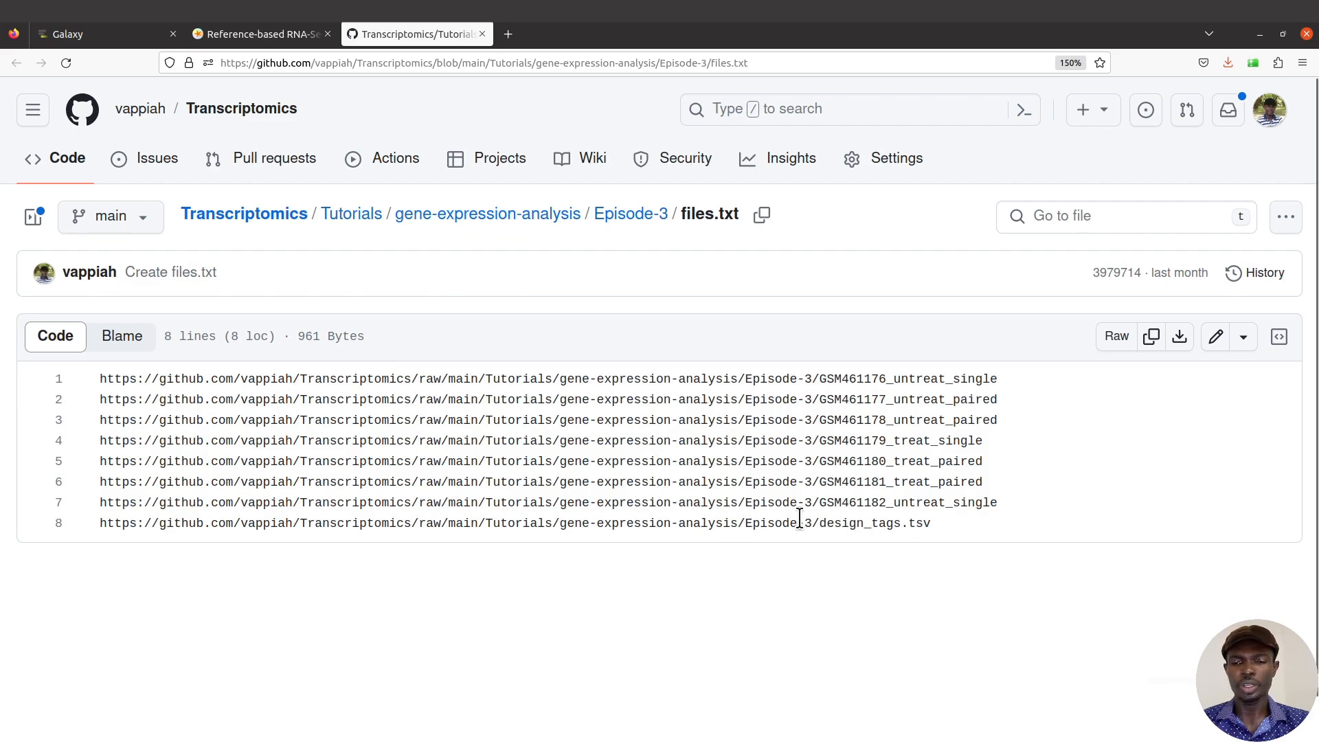
pyautogui.moveTo(507, 456); pyautogui.dragTo(78, 378)
pyautogui.rightClick(216, 415)
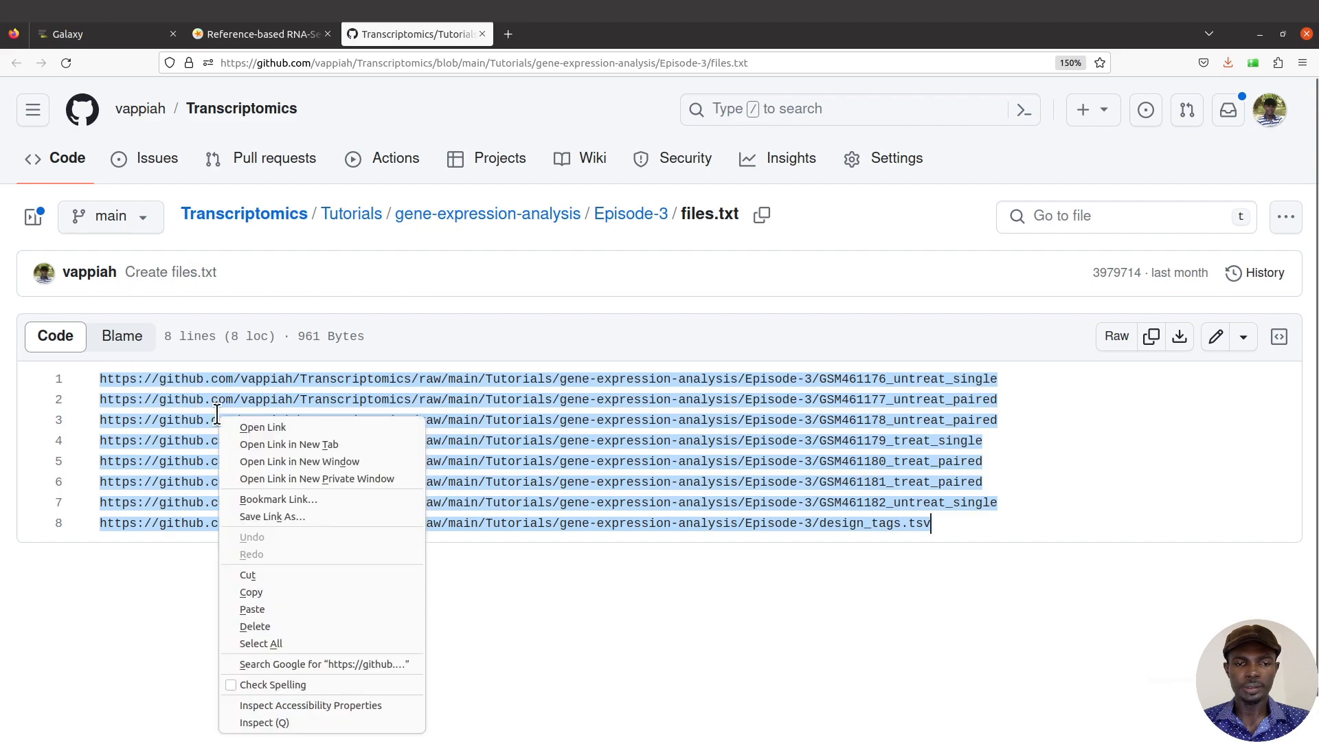
pyautogui.click(274, 595)
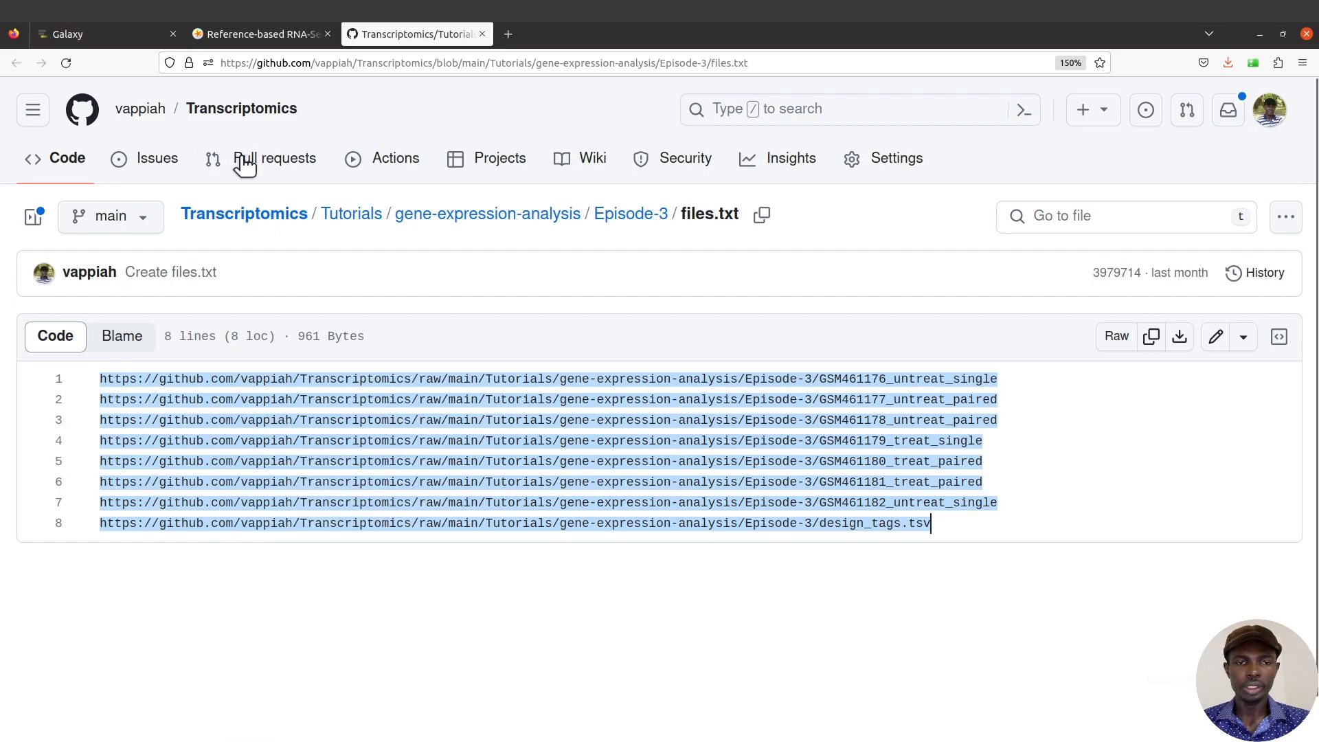
# - Switch to Galaxy and upload the eight datasets by pasting the copied URLs into a new upload entry, and close the upload dialog
pyautogui.click(98, 36)
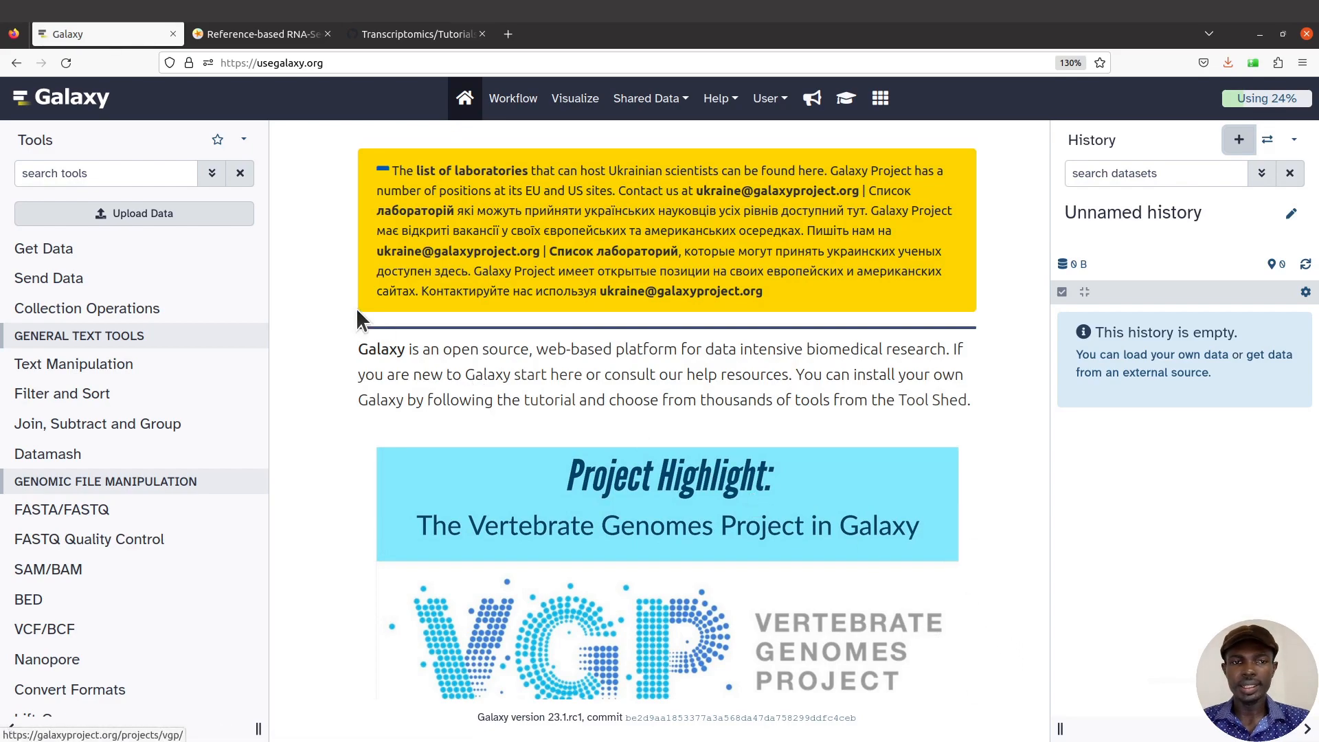
pyautogui.click(166, 218)
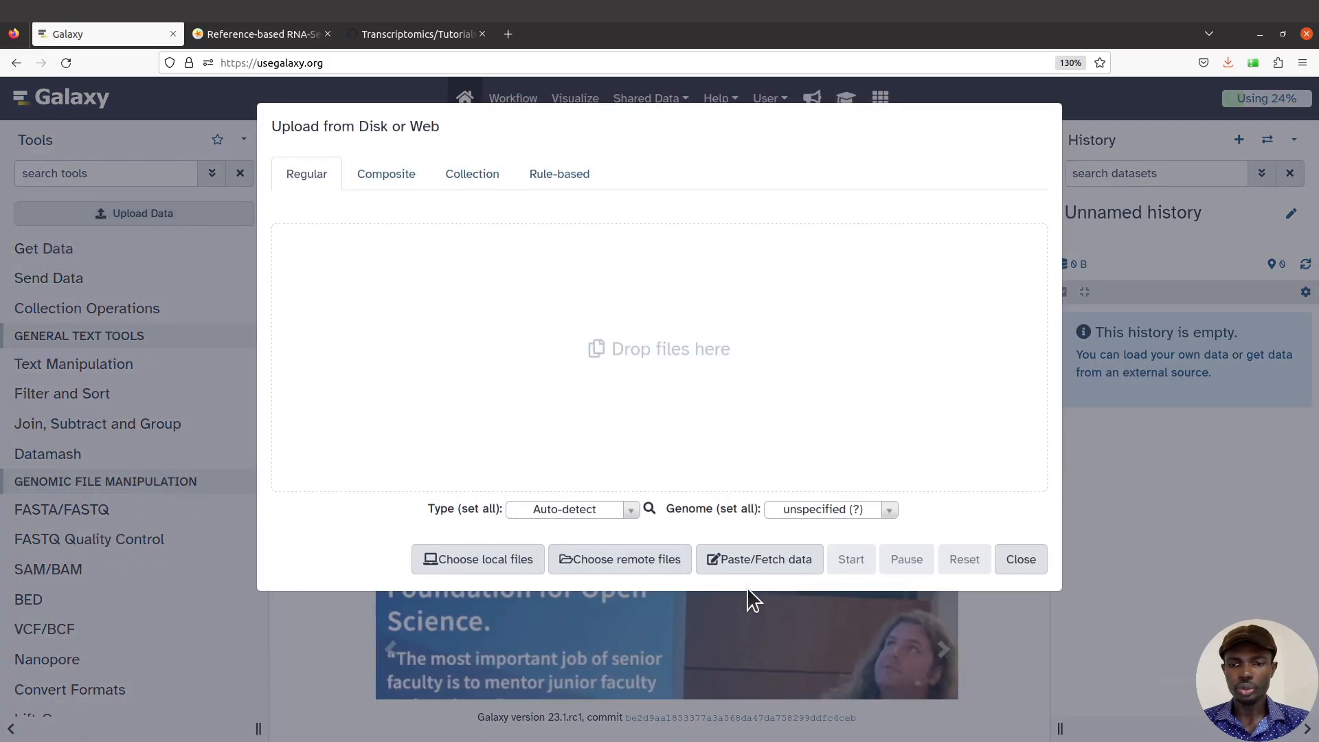
pyautogui.click(777, 568)
pyautogui.click(458, 360)
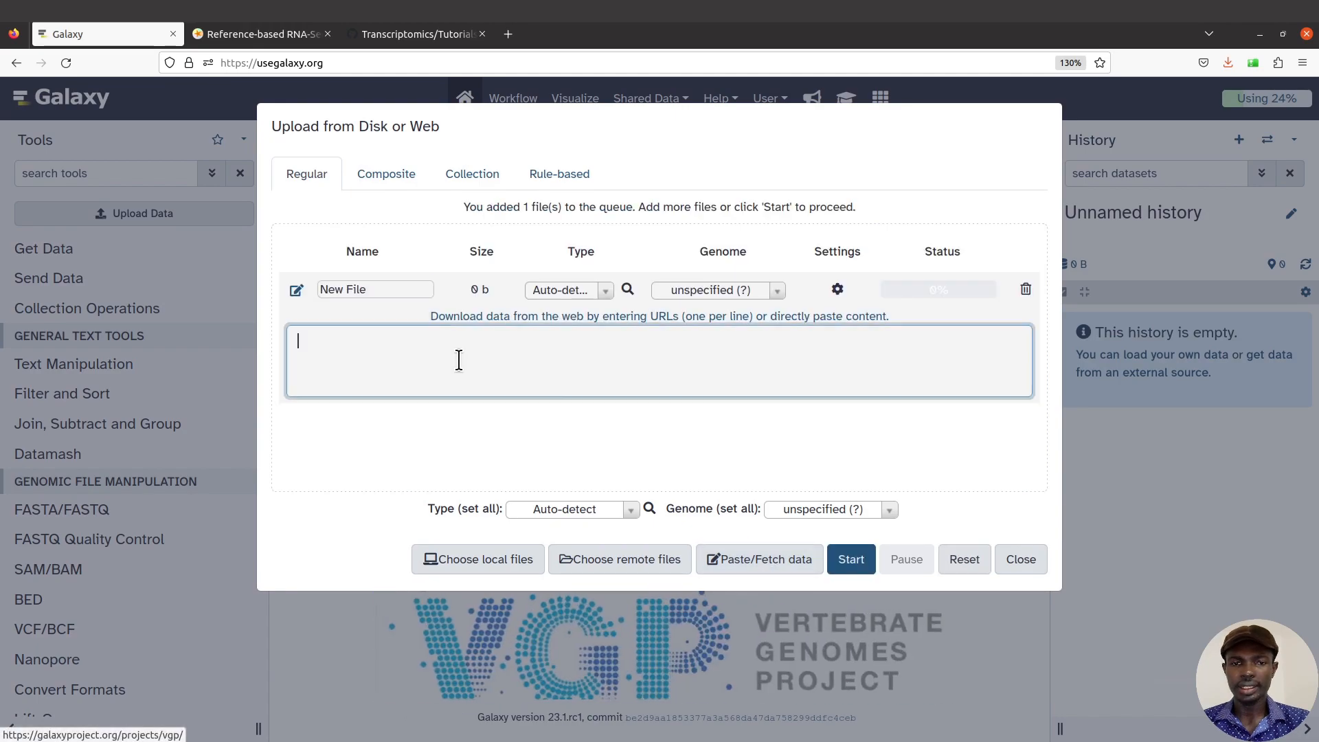
pyautogui.rightClick(424, 359)
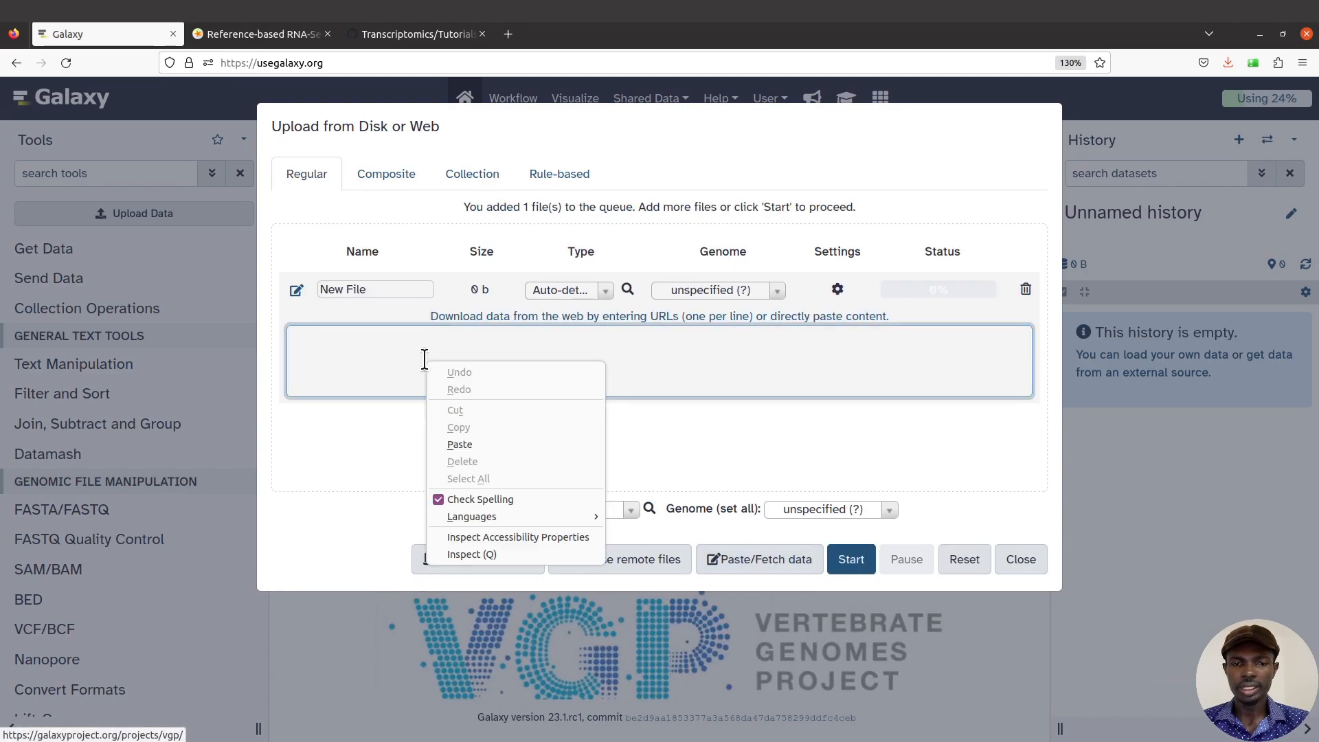
pyautogui.click(480, 444)
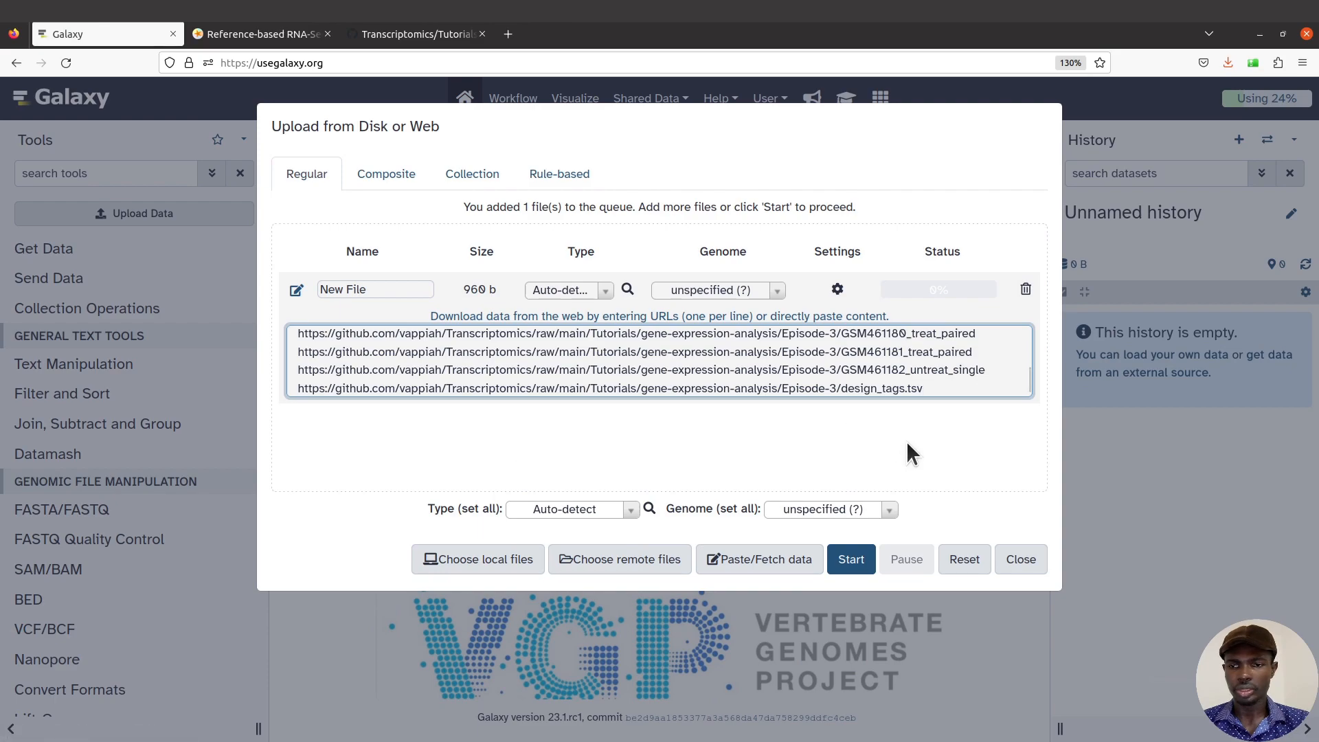
pyautogui.click(853, 565)
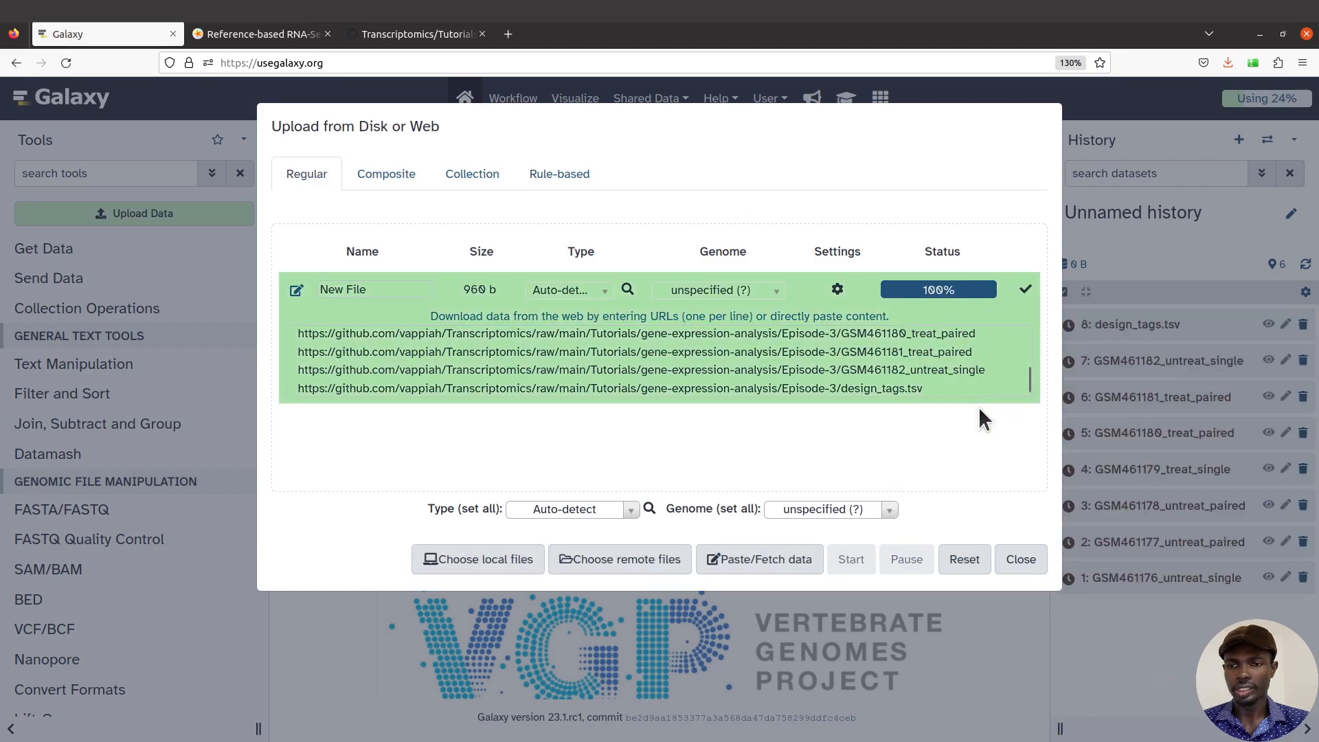
pyautogui.click(1029, 563)
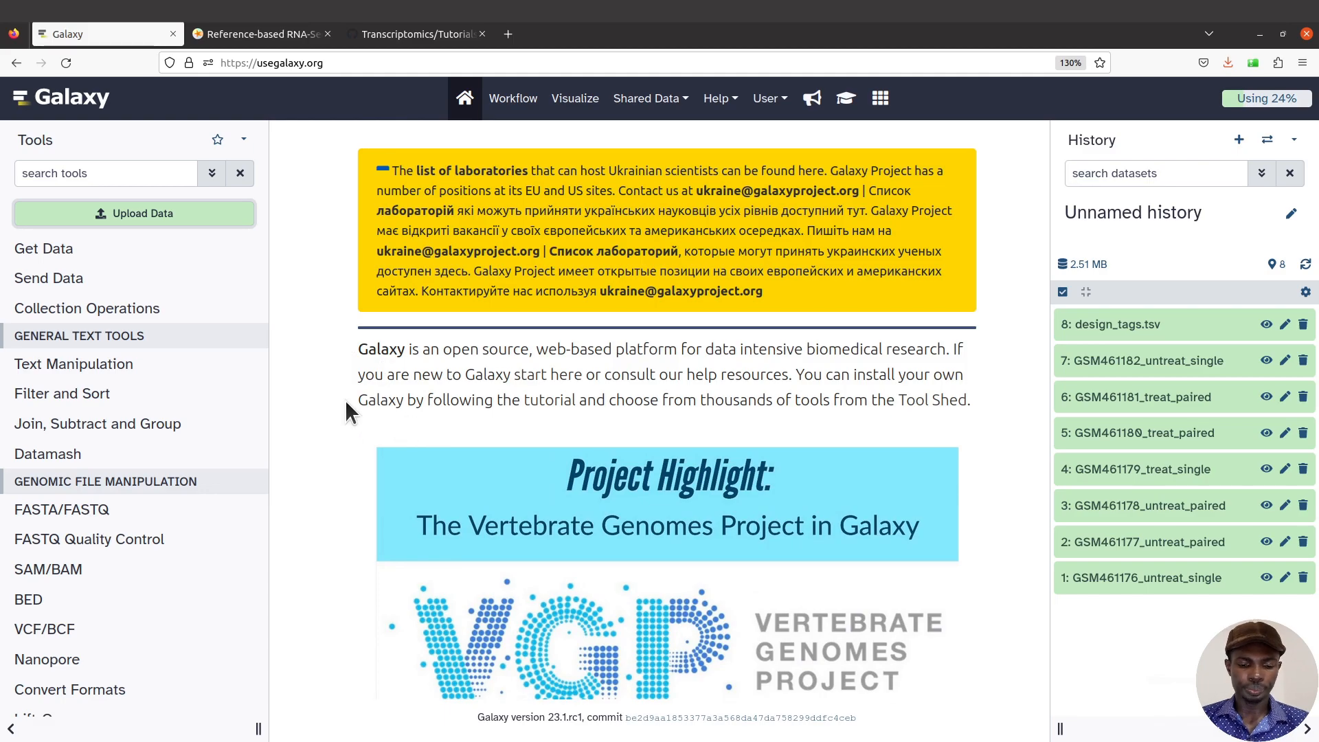
pyautogui.hotkey('ctrl', 'h')
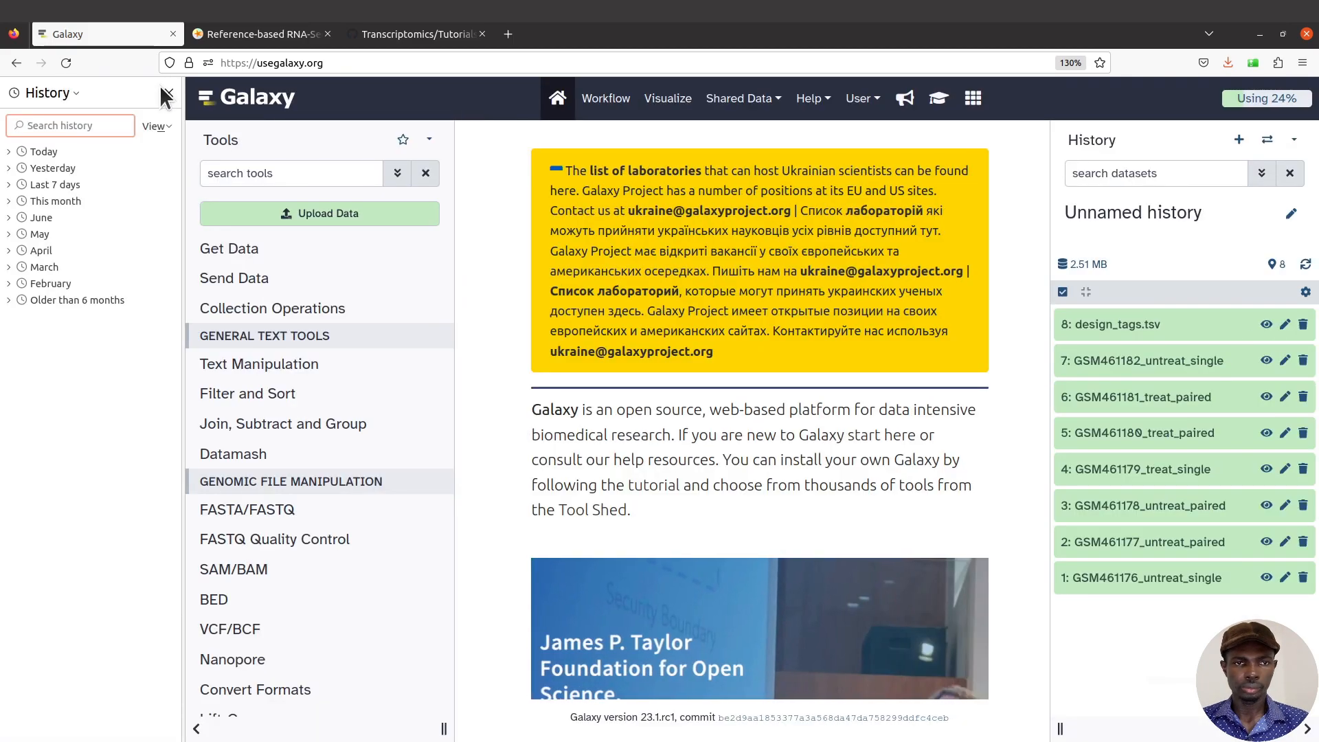
pyautogui.click(165, 93)
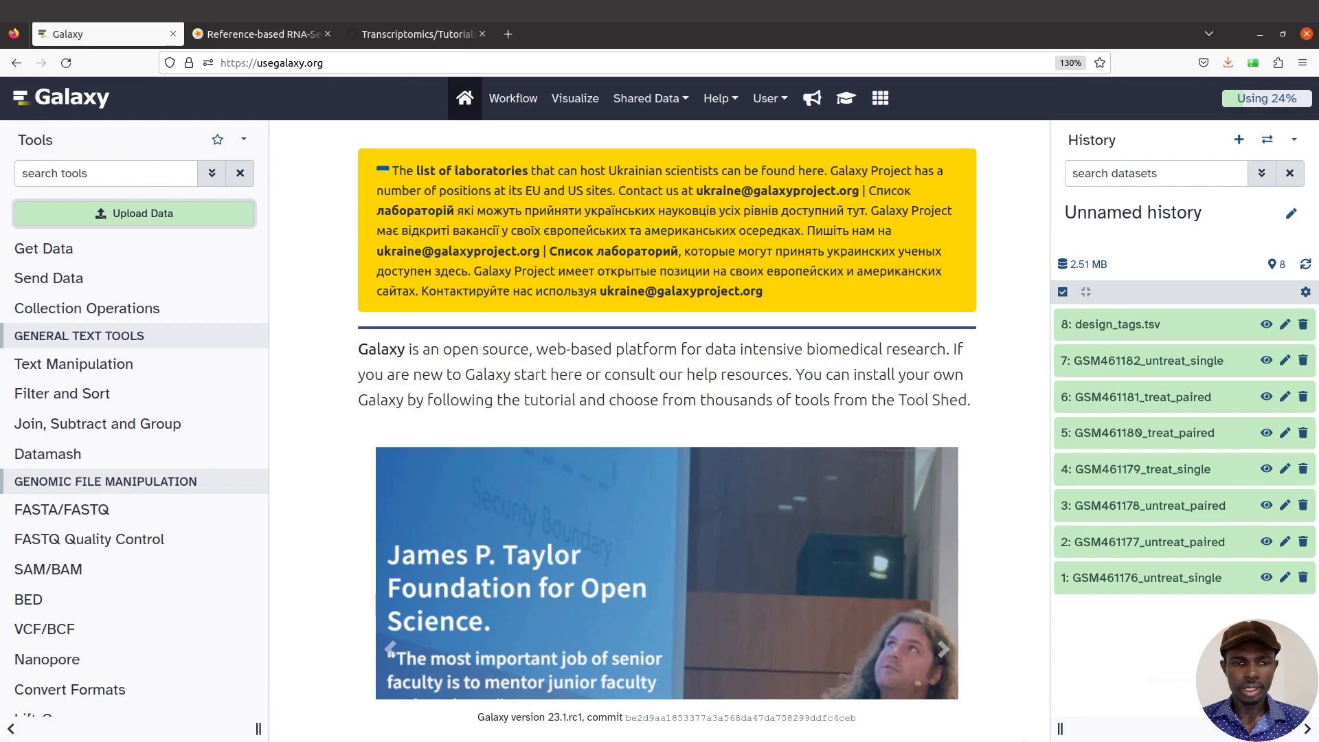
# - Switch to the file manager and open design_tags.tsv from the deseq2 folder as a read-only spreadsheet
pyautogui.moveTo(2, 275)
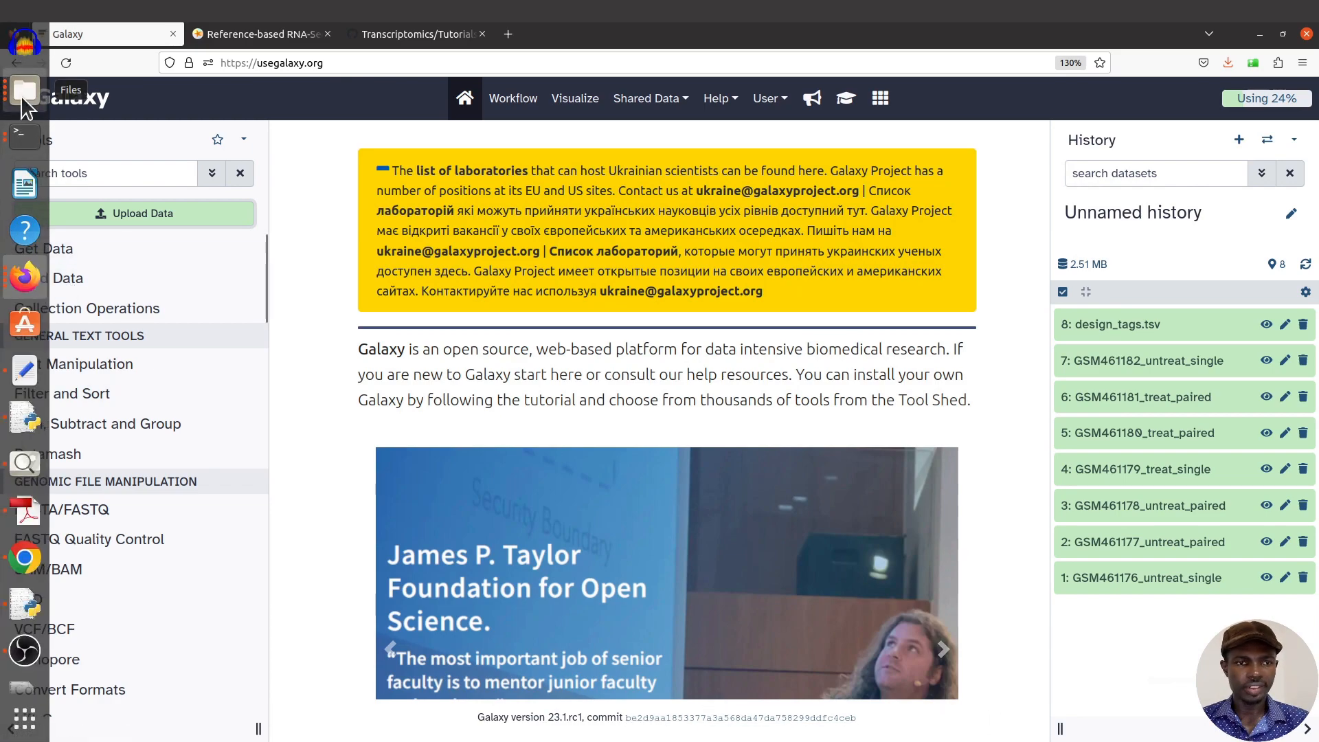
pyautogui.click(24, 93)
pyautogui.click(307, 124)
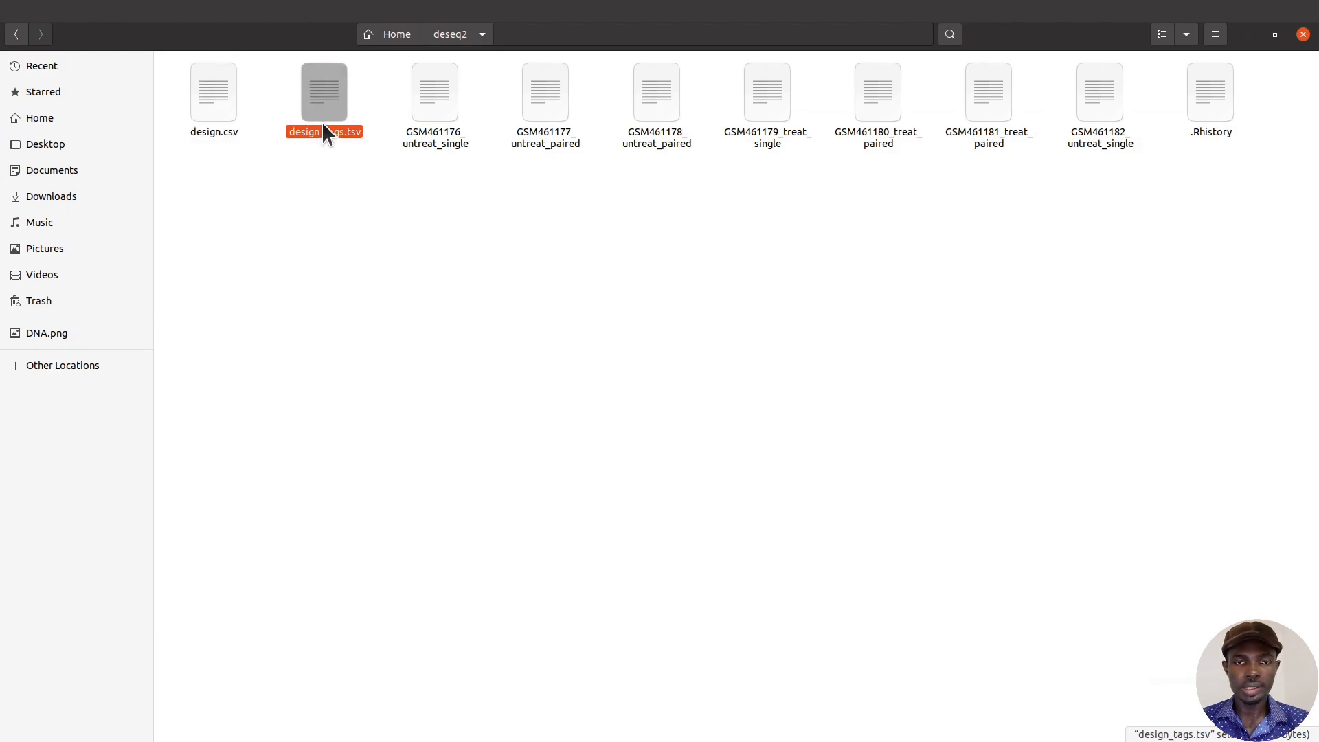
pyautogui.doubleClick(323, 125)
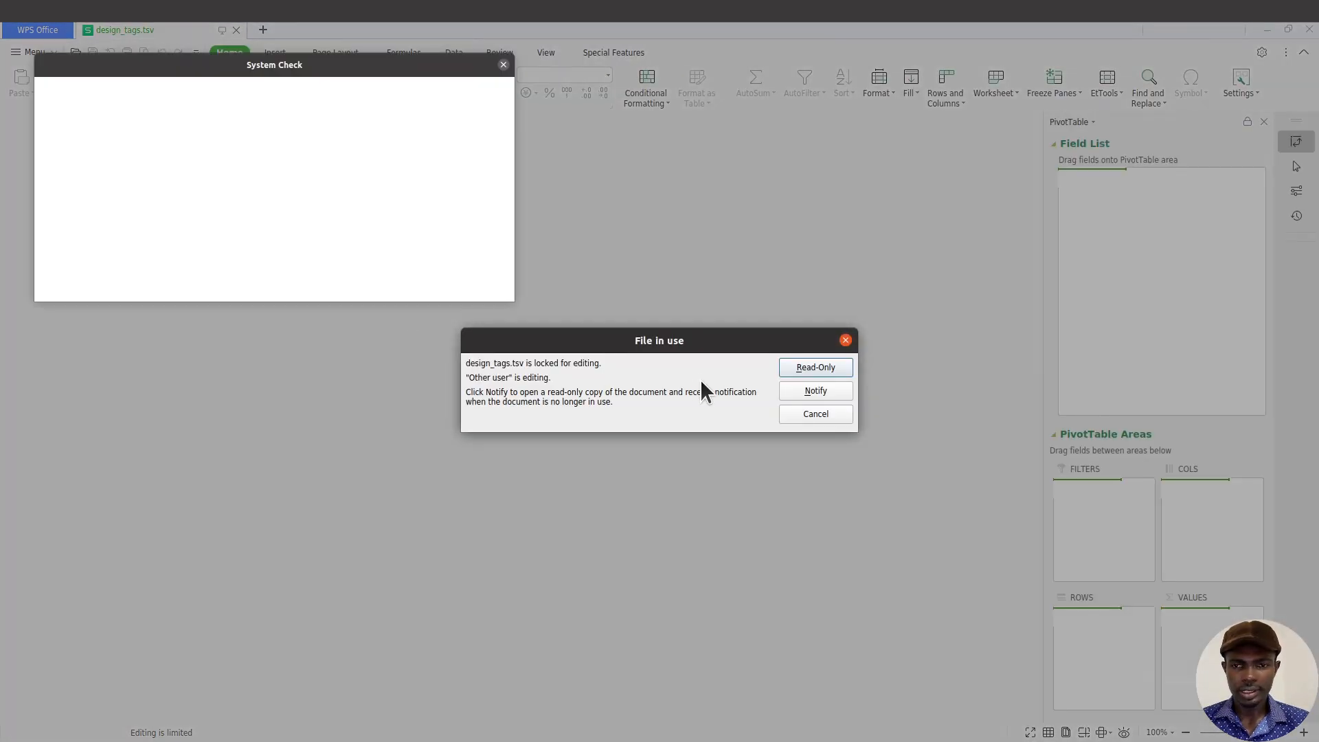
pyautogui.click(815, 367)
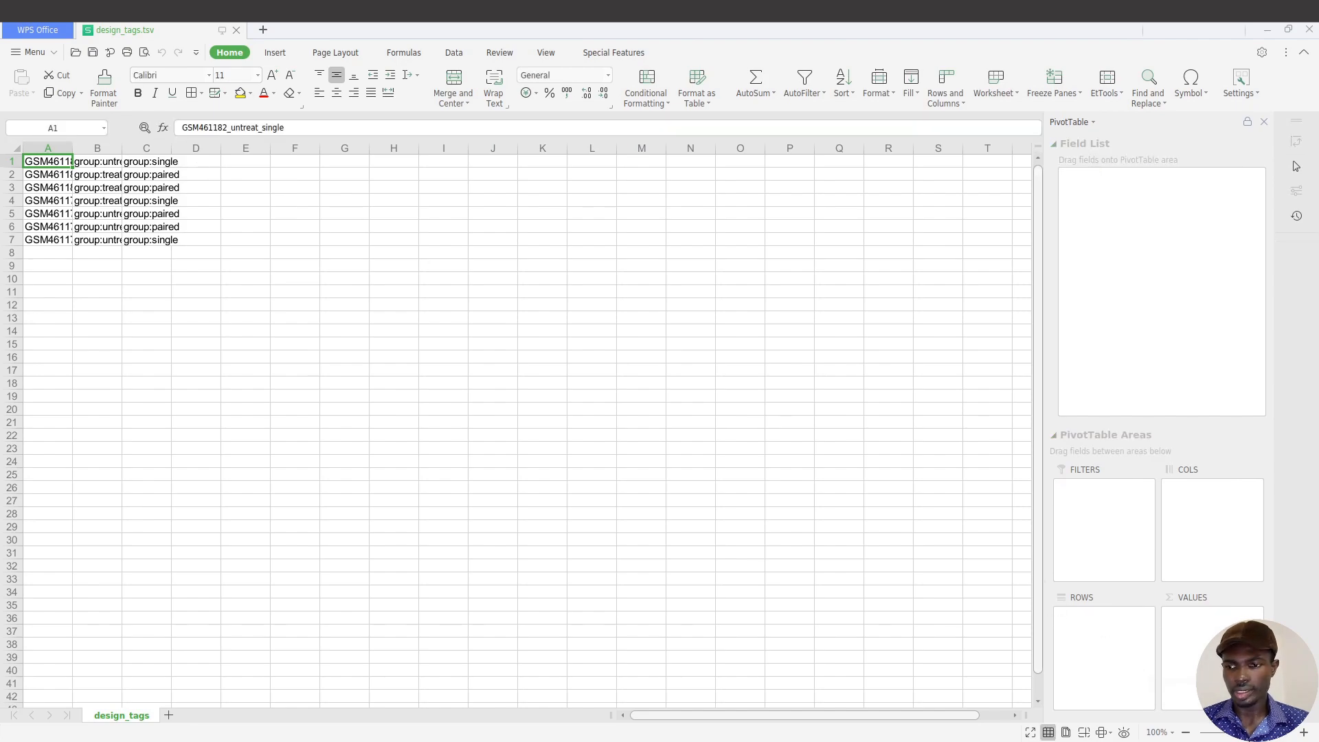
# - Fit the widths of columns A, B and C in the design_tags sheet to their contents
pyautogui.scroll(10, 516, 426)
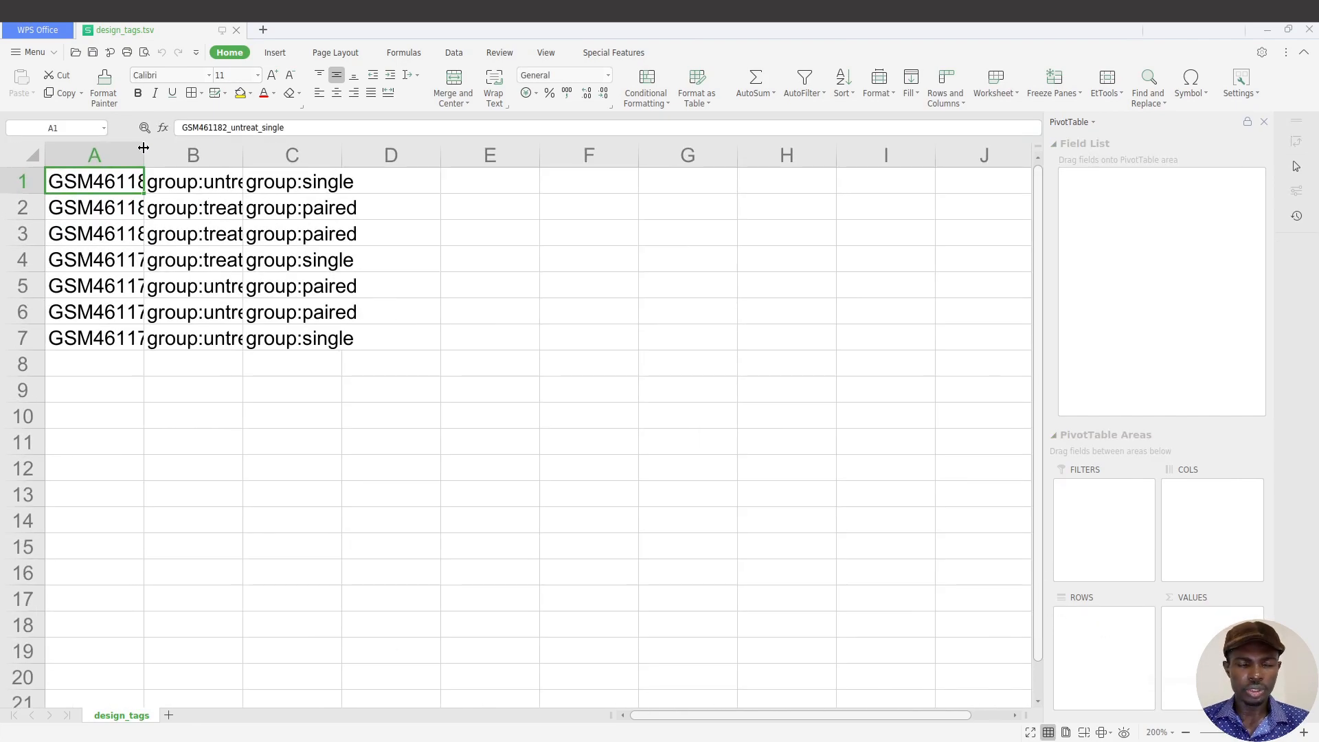
pyautogui.doubleClick(143, 147)
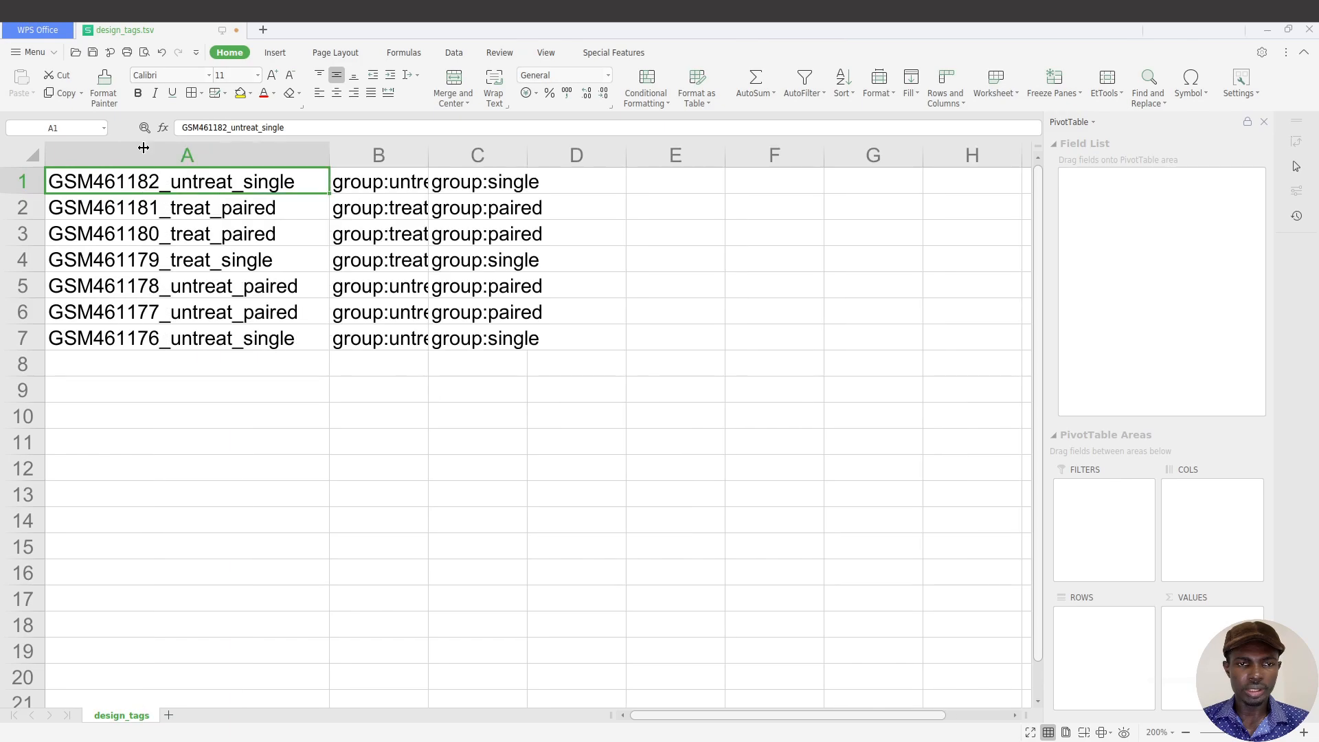
pyautogui.doubleClick(430, 156)
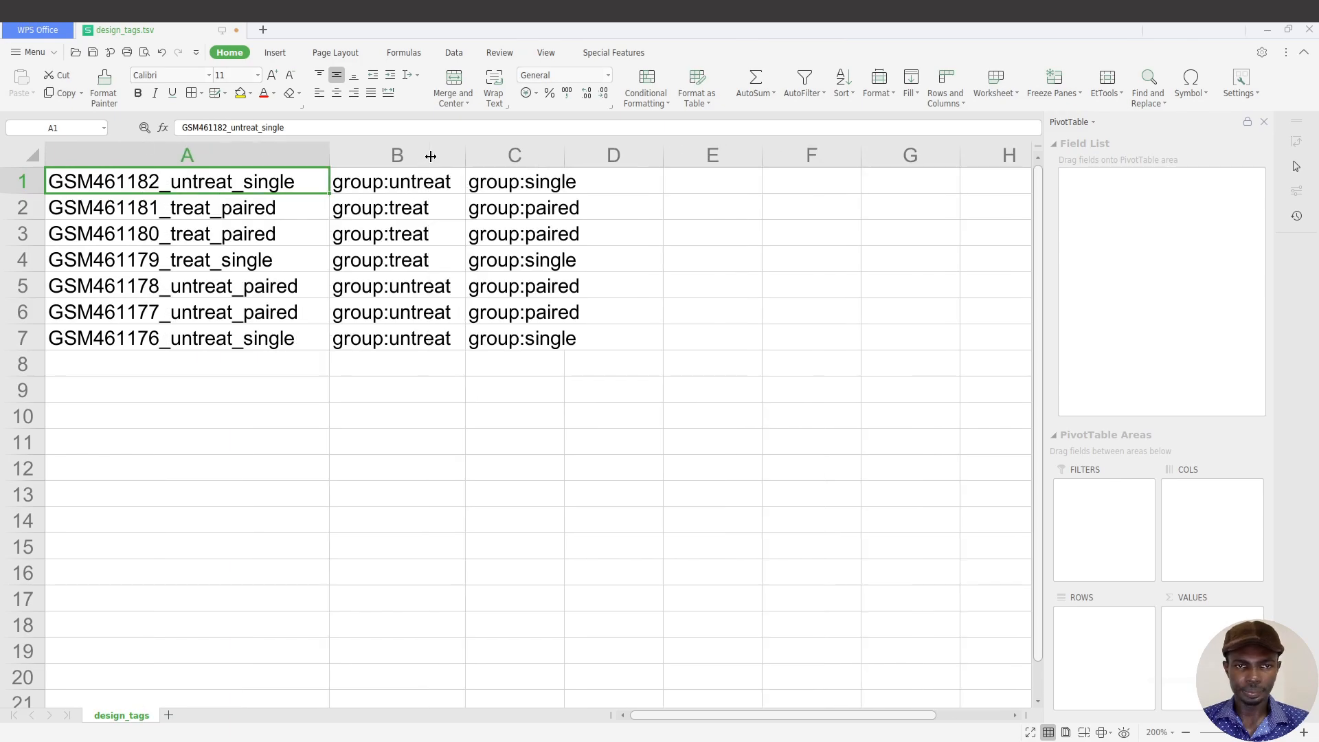
pyautogui.doubleClick(565, 157)
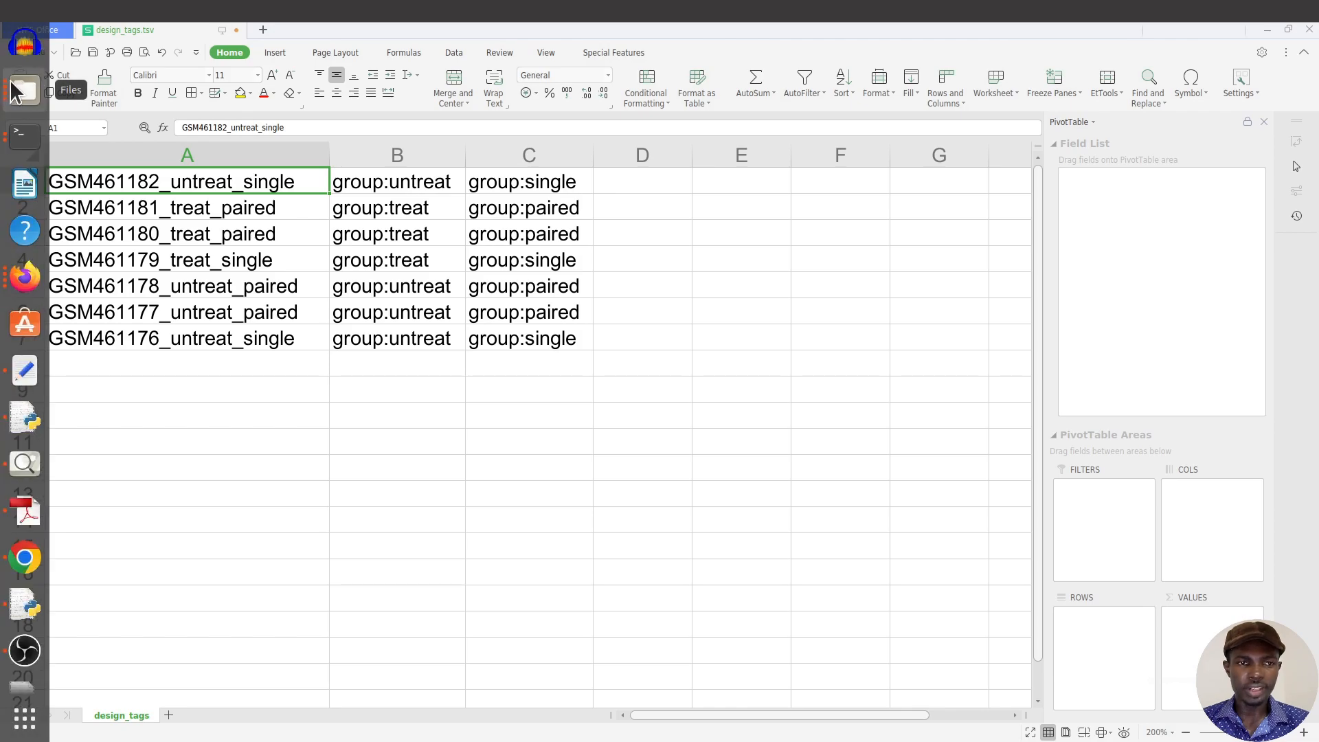
# - Open design.csv from the deseq2 folder in the file manager and dismiss the dialogs that cover it
pyautogui.click(25, 90)
pyautogui.doubleClick(228, 106)
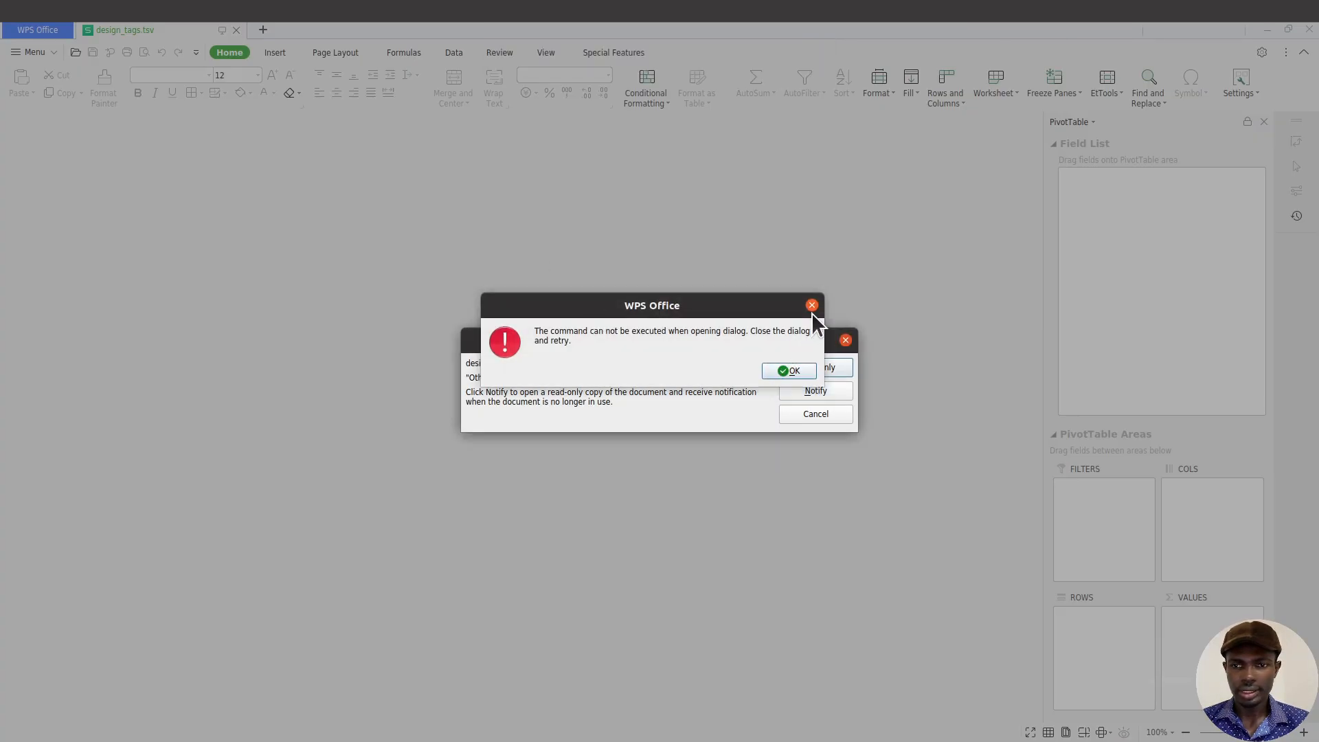
pyautogui.click(811, 307)
pyautogui.click(845, 339)
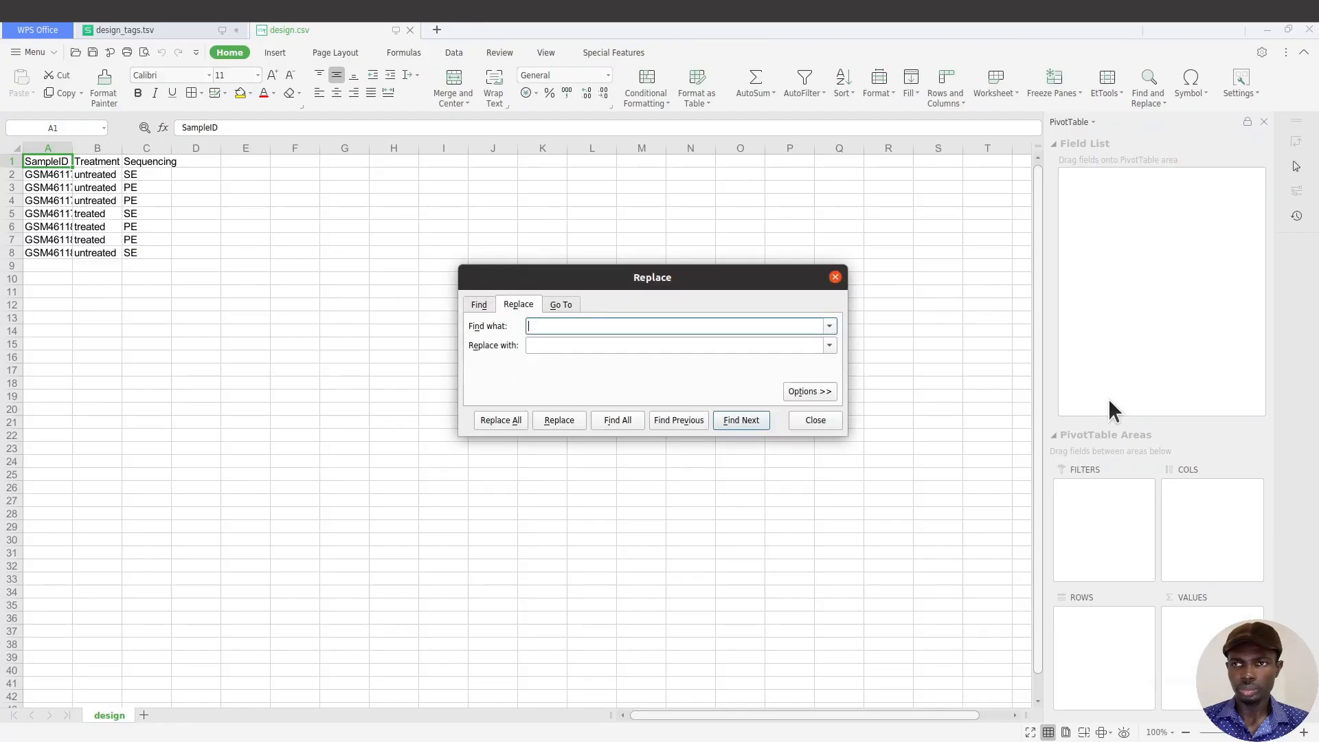
pyautogui.click(835, 277)
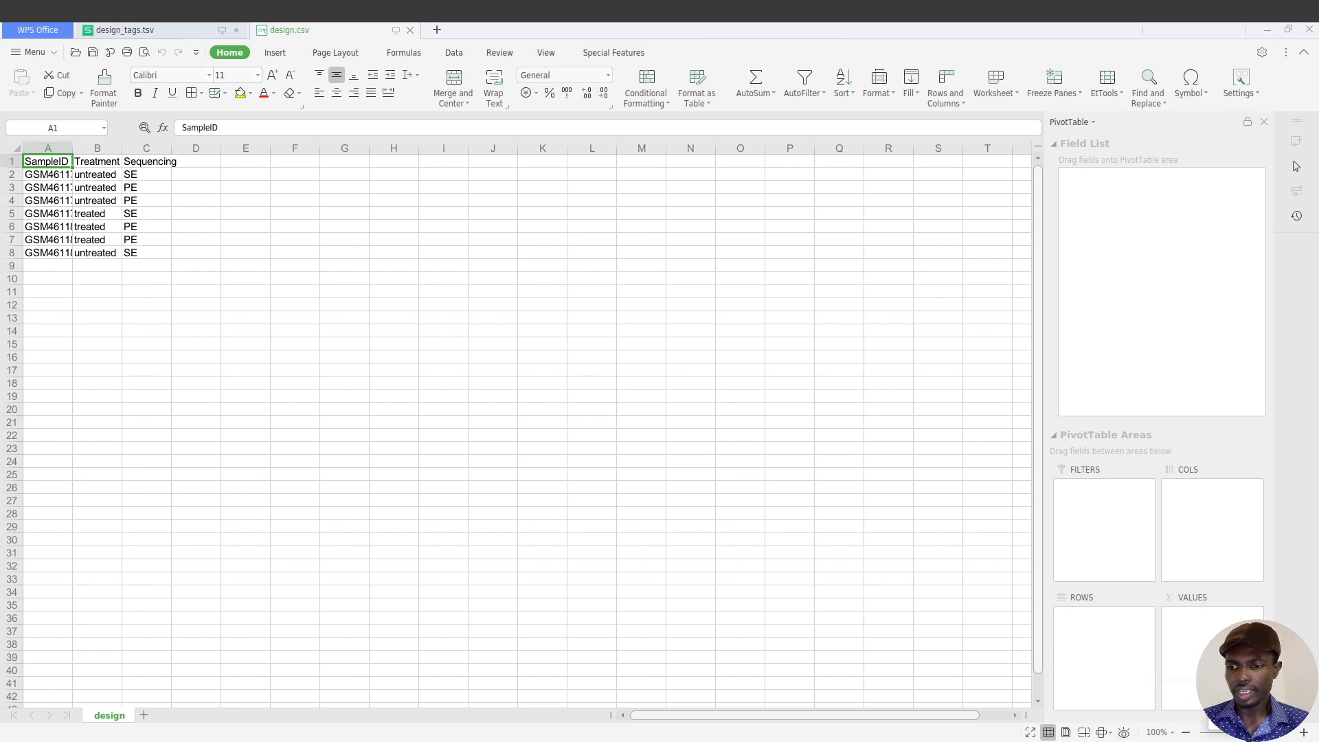
# - Zoom the design sheet to 200% and fit the widths of columns A and B to their contents
pyautogui.moveTo(1245, 732); pyautogui.dragTo(1262, 732)
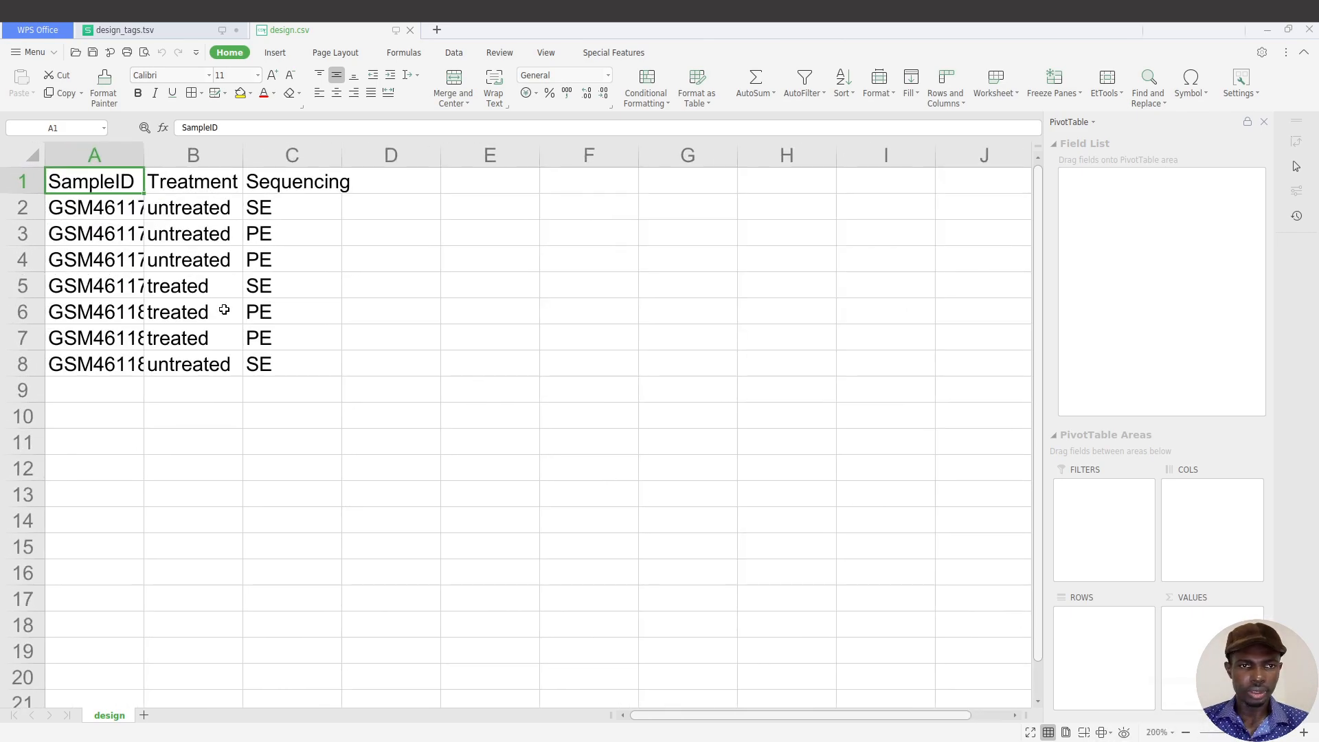
pyautogui.doubleClick(144, 152)
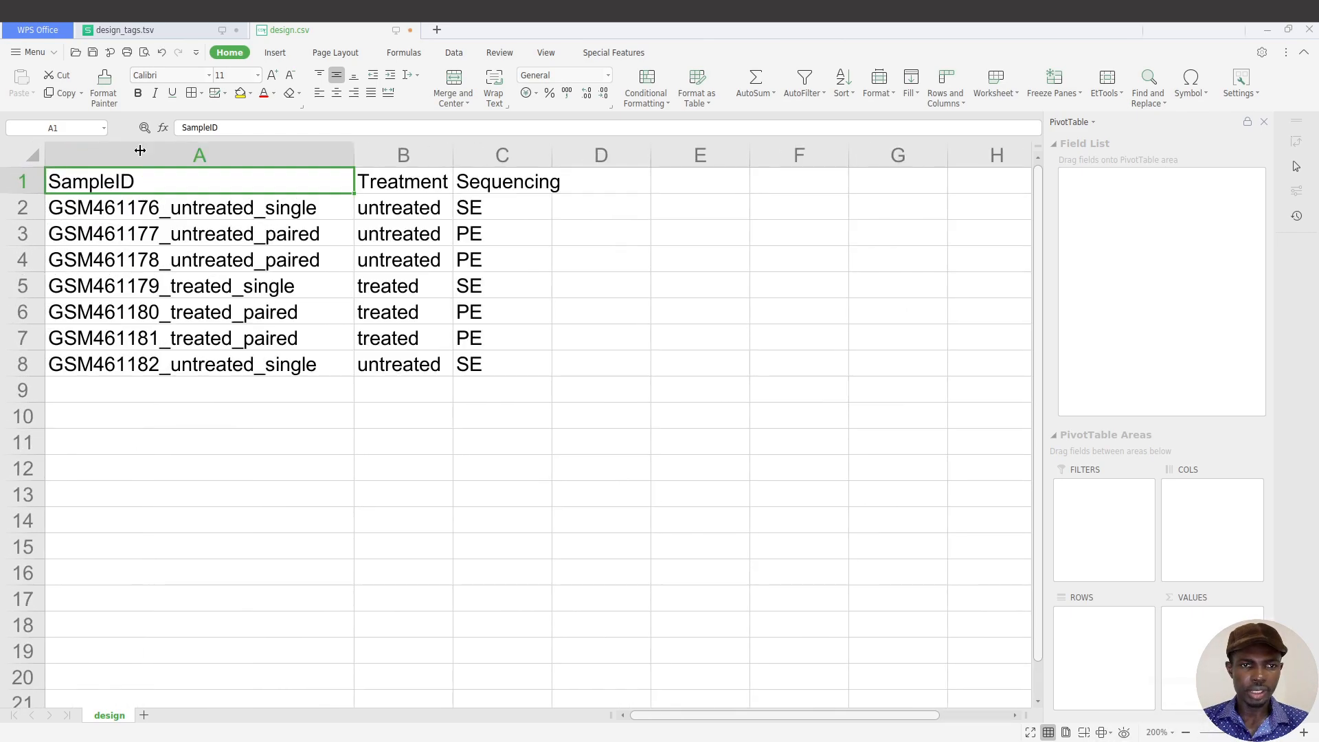
pyautogui.doubleClick(455, 153)
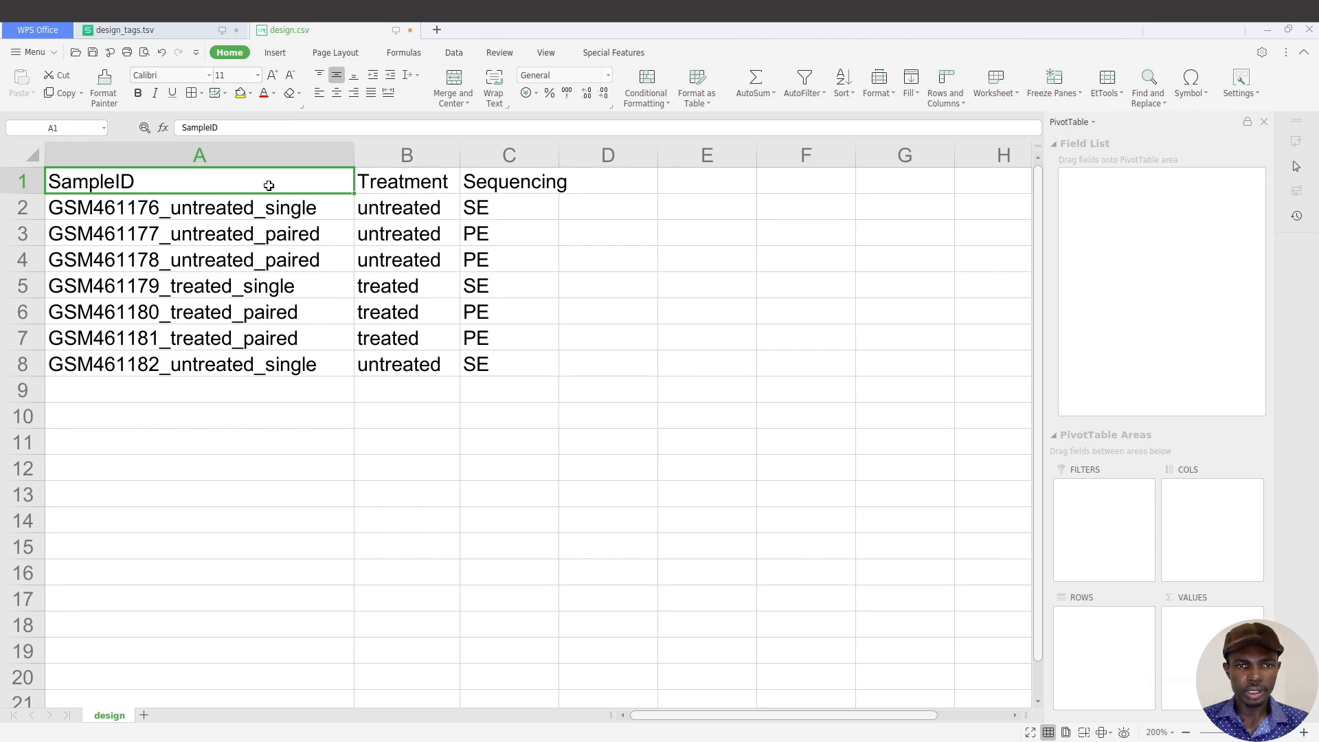
# - Compare the sample names, treatment and sequencing groups in design_tags.tsv with those in design.csv
pyautogui.click(177, 31)
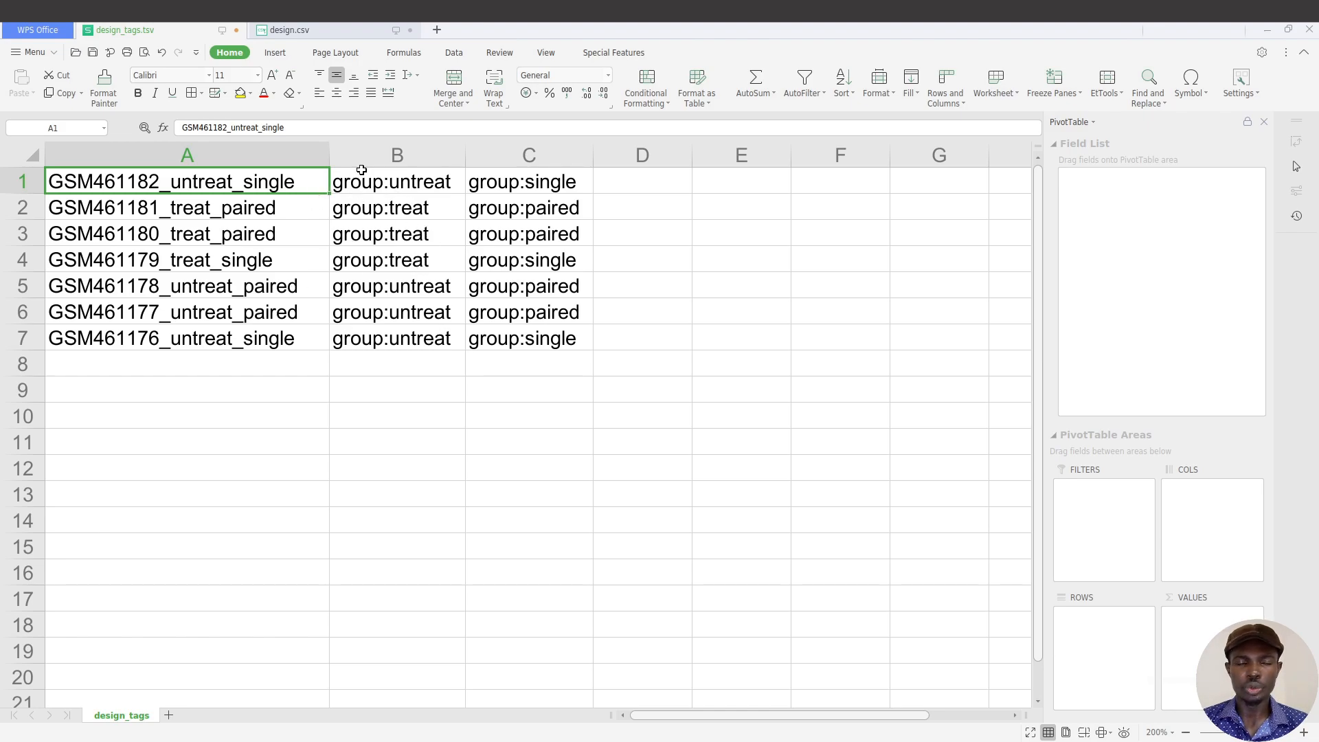
pyautogui.click(311, 31)
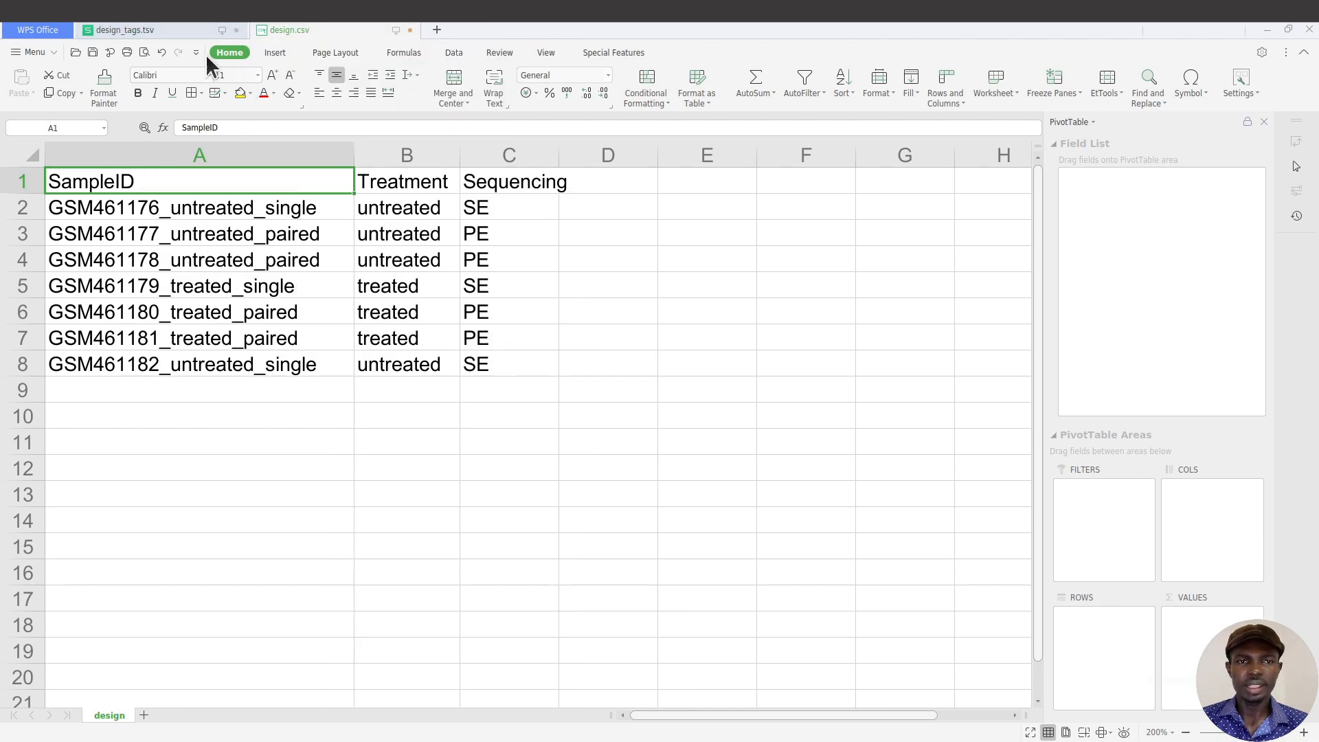
pyautogui.click(167, 32)
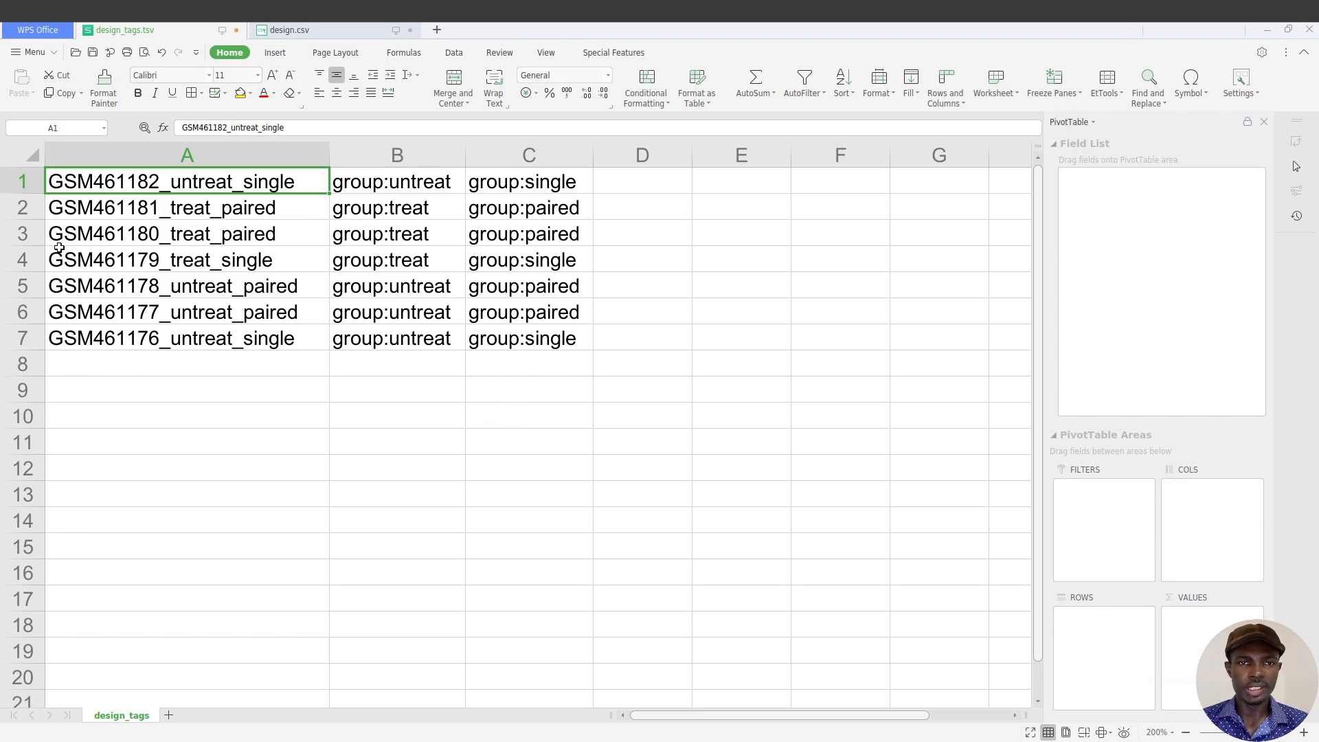
# - Switch to the file manager and open GSM461176_untreat_single from the deseq2 folder with WPS Spreadsheets
pyautogui.click(16, 90)
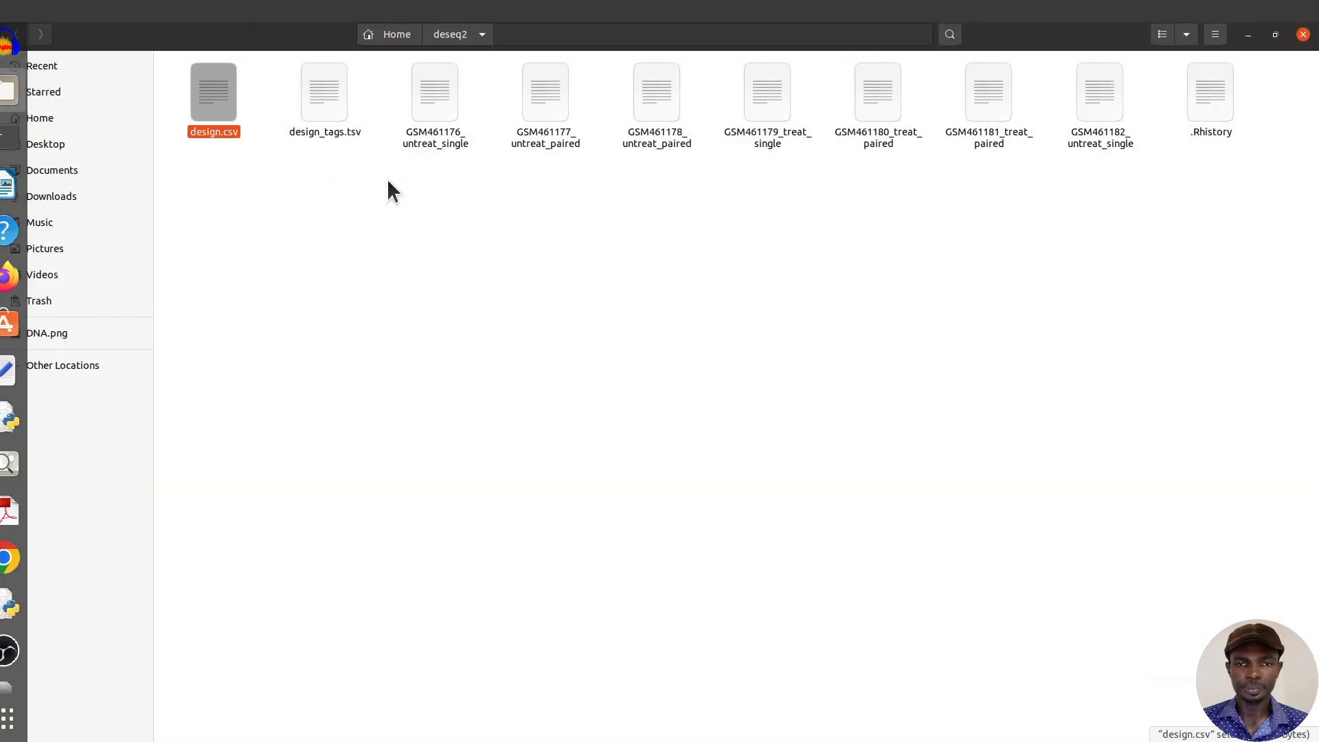
pyautogui.doubleClick(433, 125)
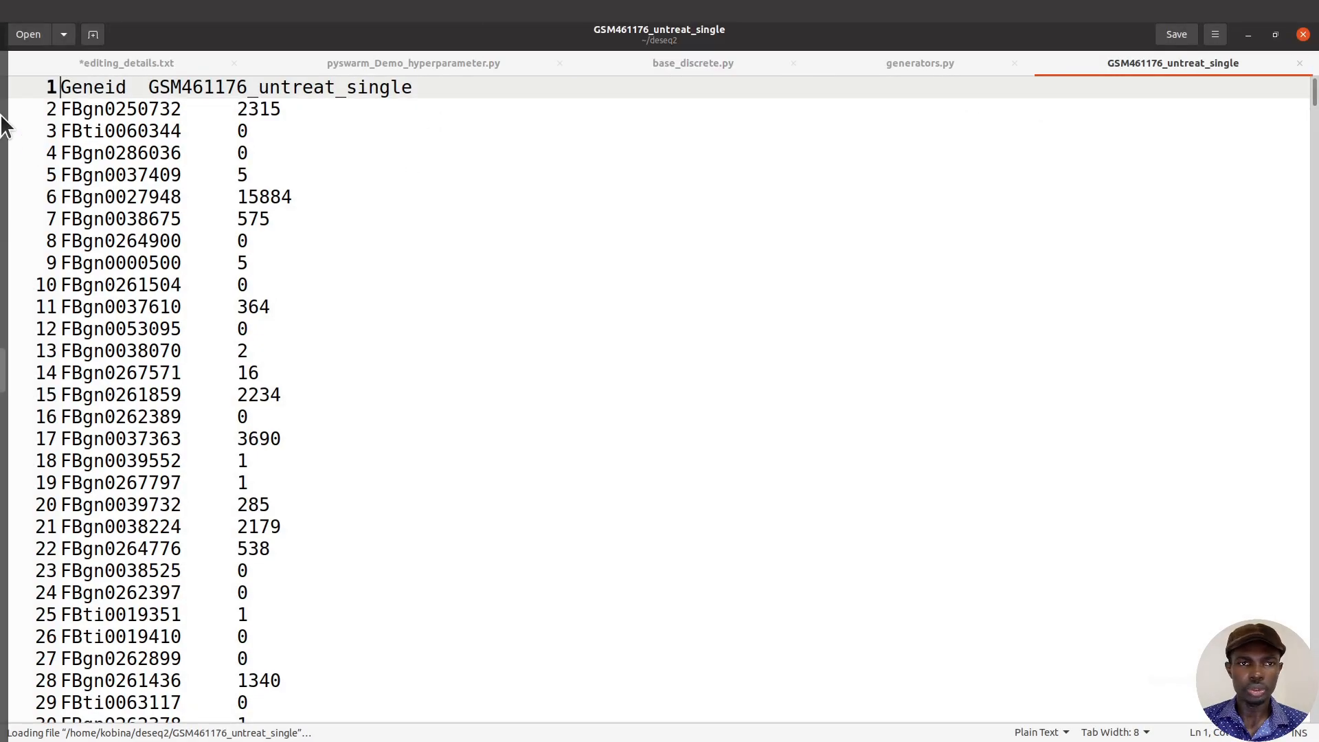
pyautogui.click(17, 90)
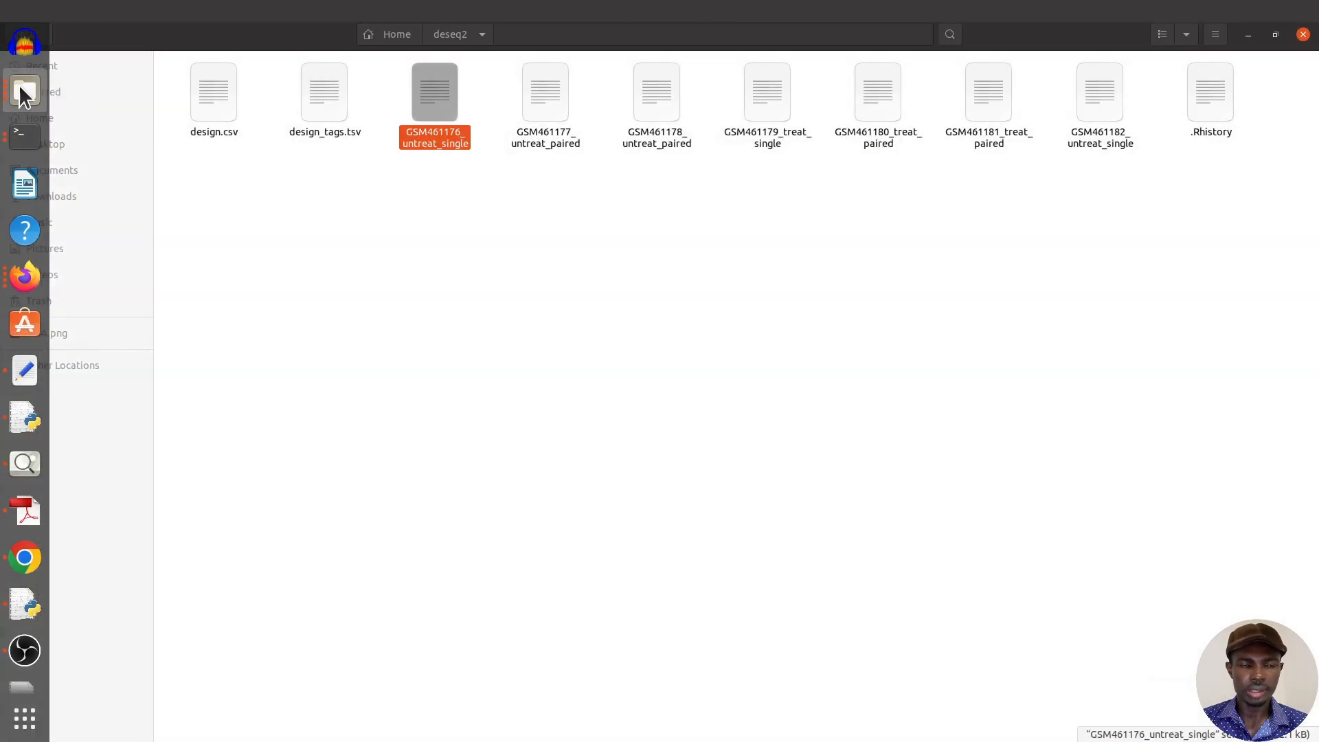
pyautogui.rightClick(421, 126)
pyautogui.click(479, 153)
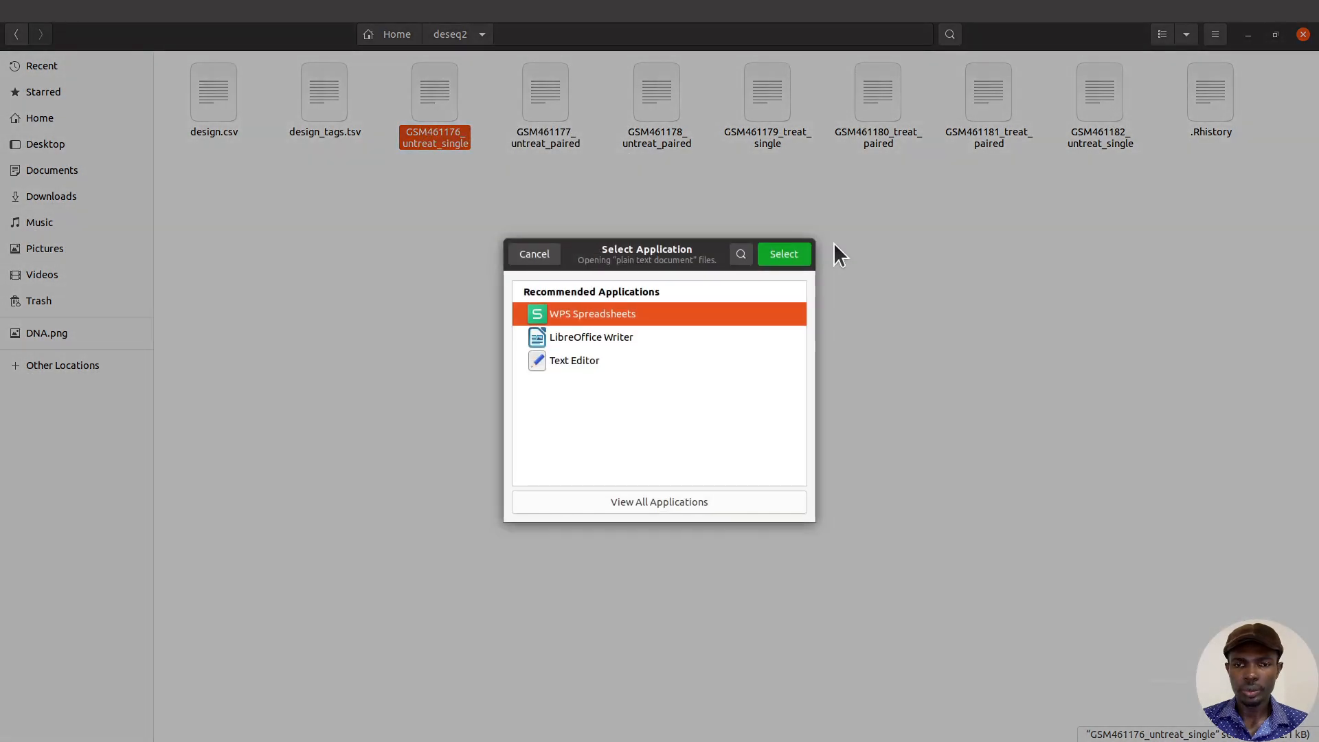
pyautogui.click(780, 254)
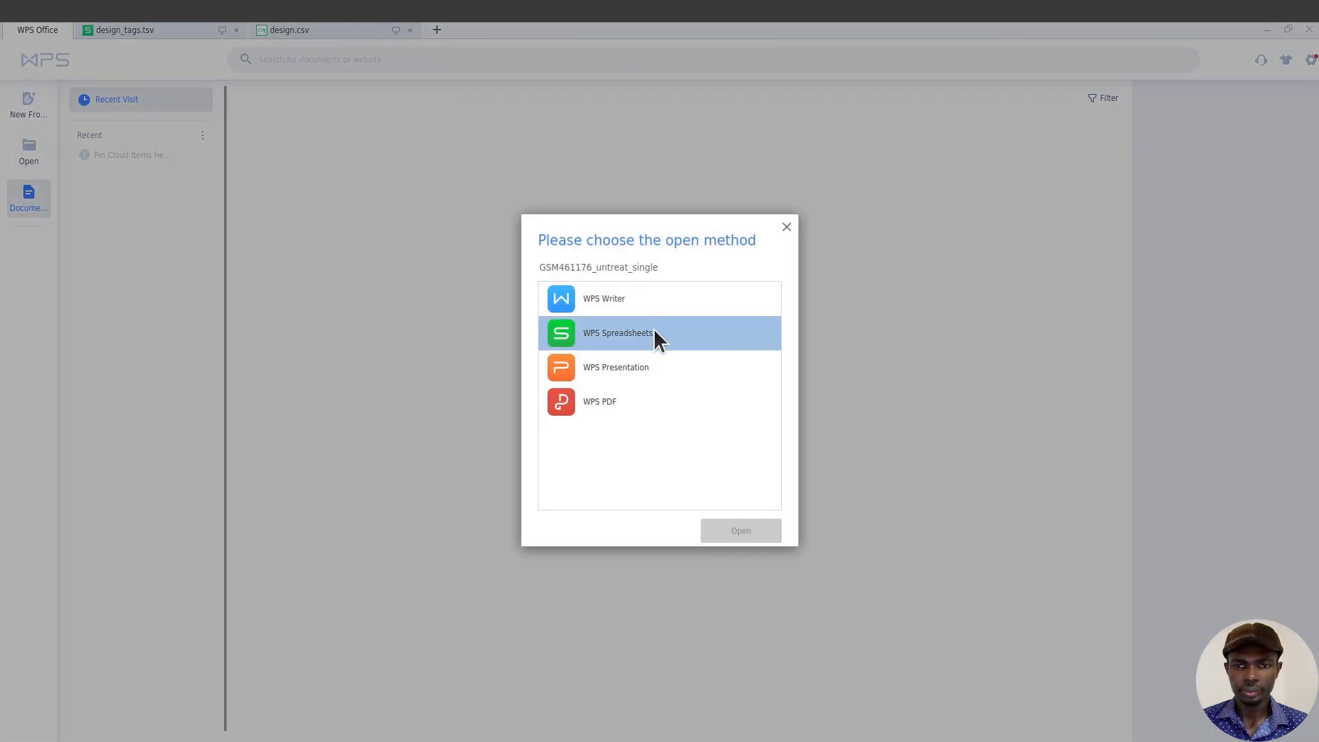
pyautogui.doubleClick(657, 338)
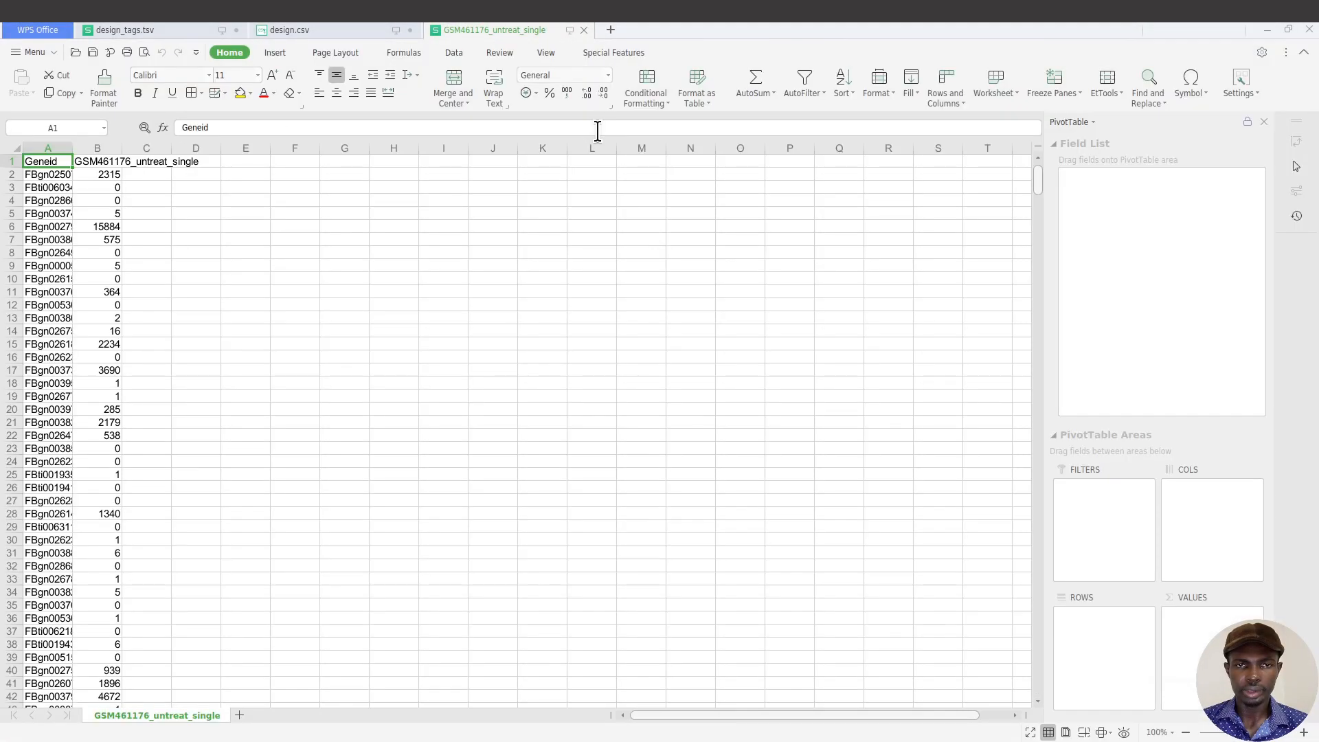
# - Fit column B of the GSM461176_untreat_single sheet to its contents, and highlight the count and Geneid columns in turn
pyautogui.doubleClick(124, 147)
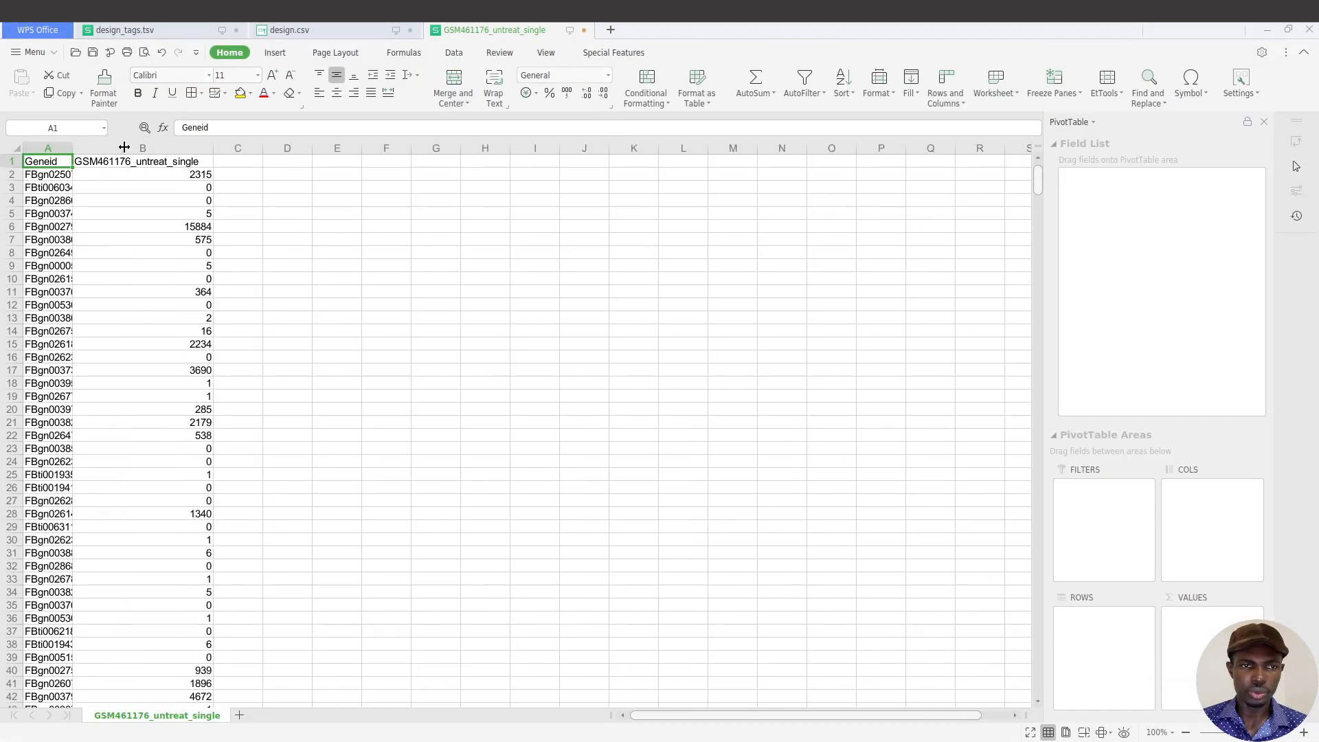
pyautogui.click(140, 147)
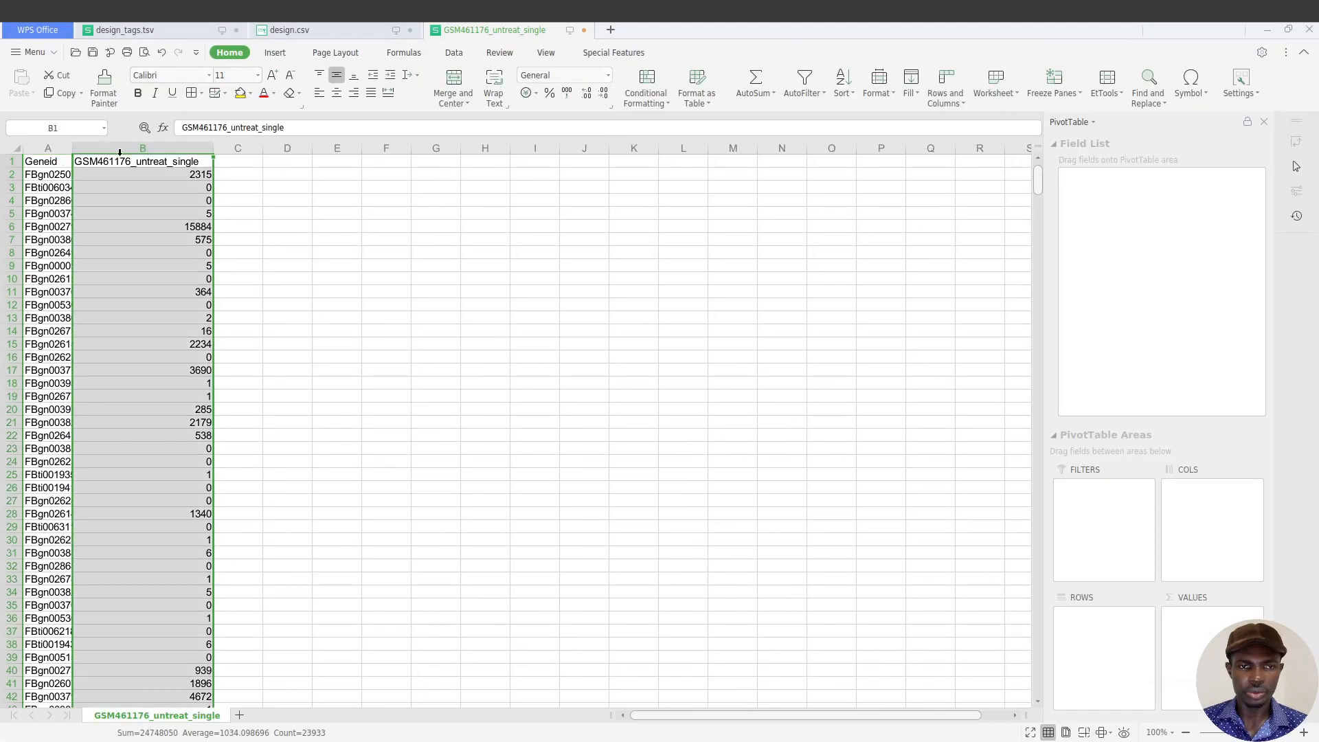
pyautogui.click(50, 150)
# - Switch to the file manager, move .Rhistory from the deseq2 folder to the trash and dismiss the notification
pyautogui.moveTo(3, 135)
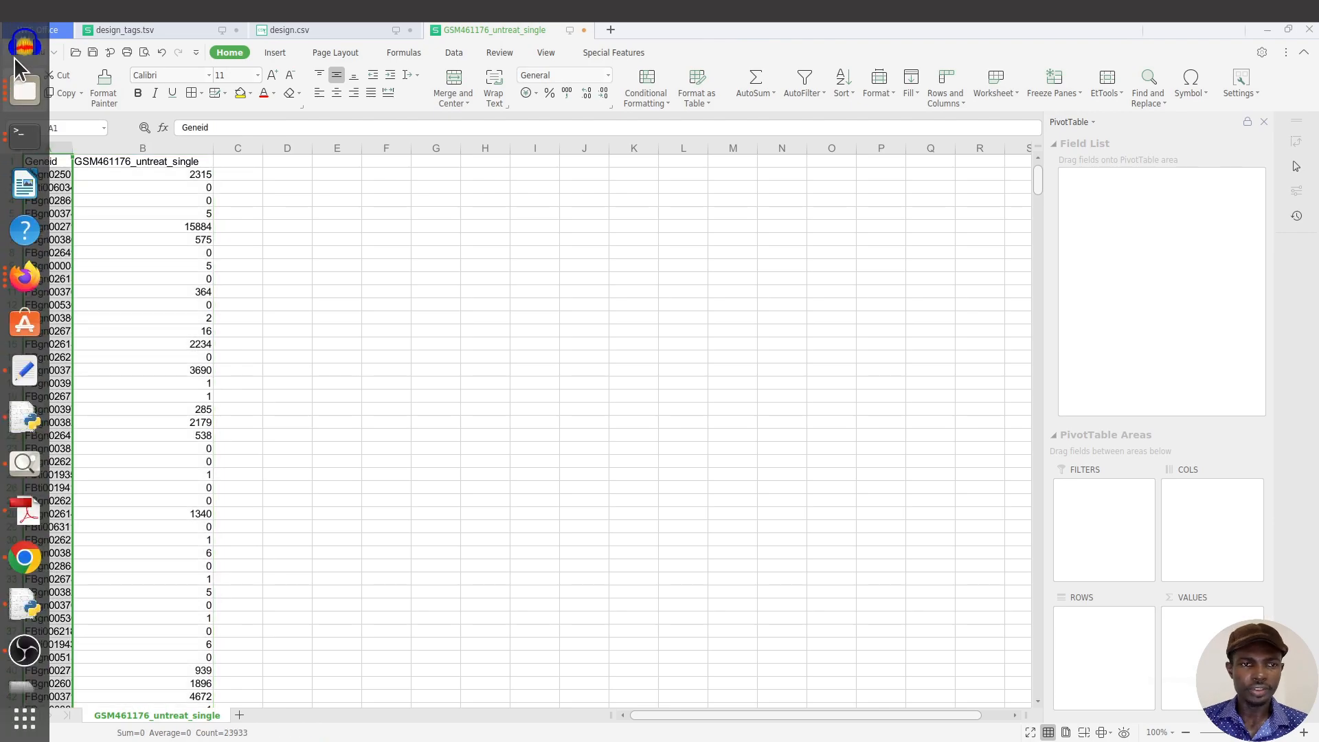
pyautogui.click(24, 89)
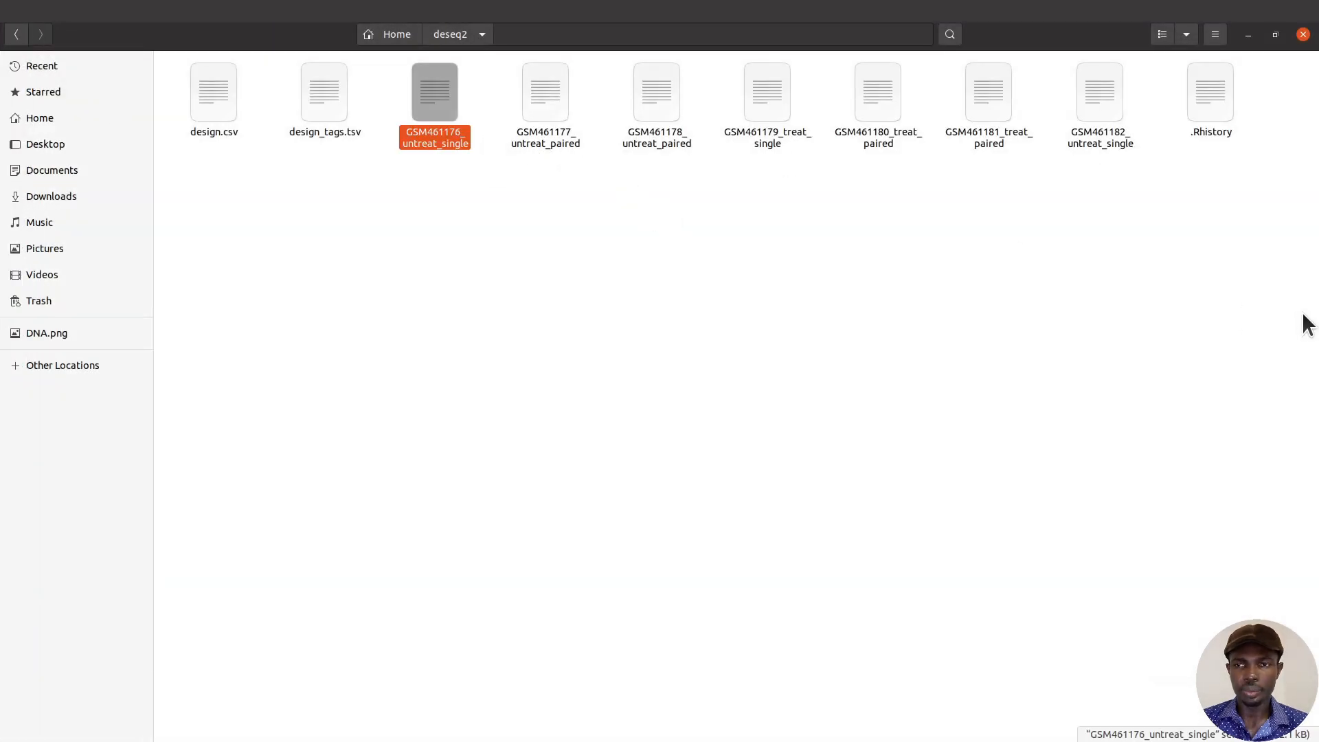
pyautogui.moveTo(1149, 141); pyautogui.dragTo(455, 150)
pyautogui.click(514, 204)
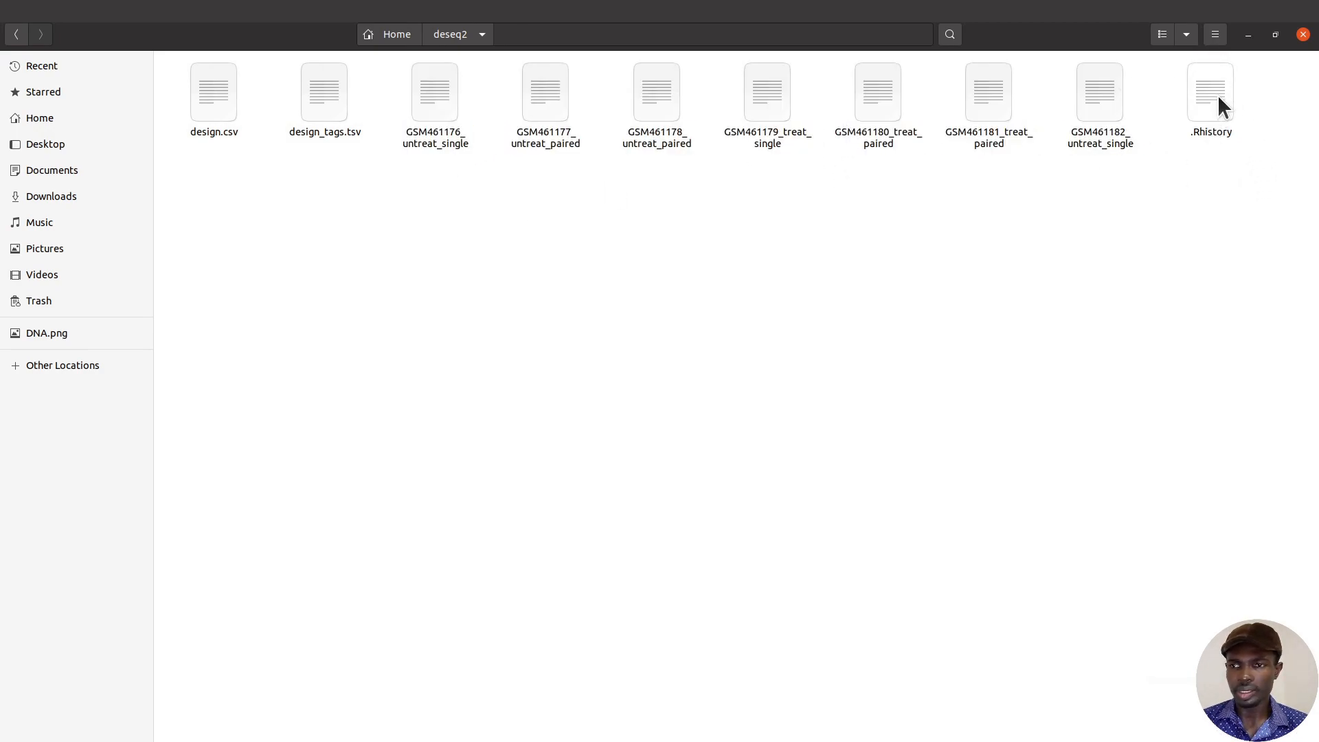
pyautogui.moveTo(1218, 115); pyautogui.dragTo(89, 300)
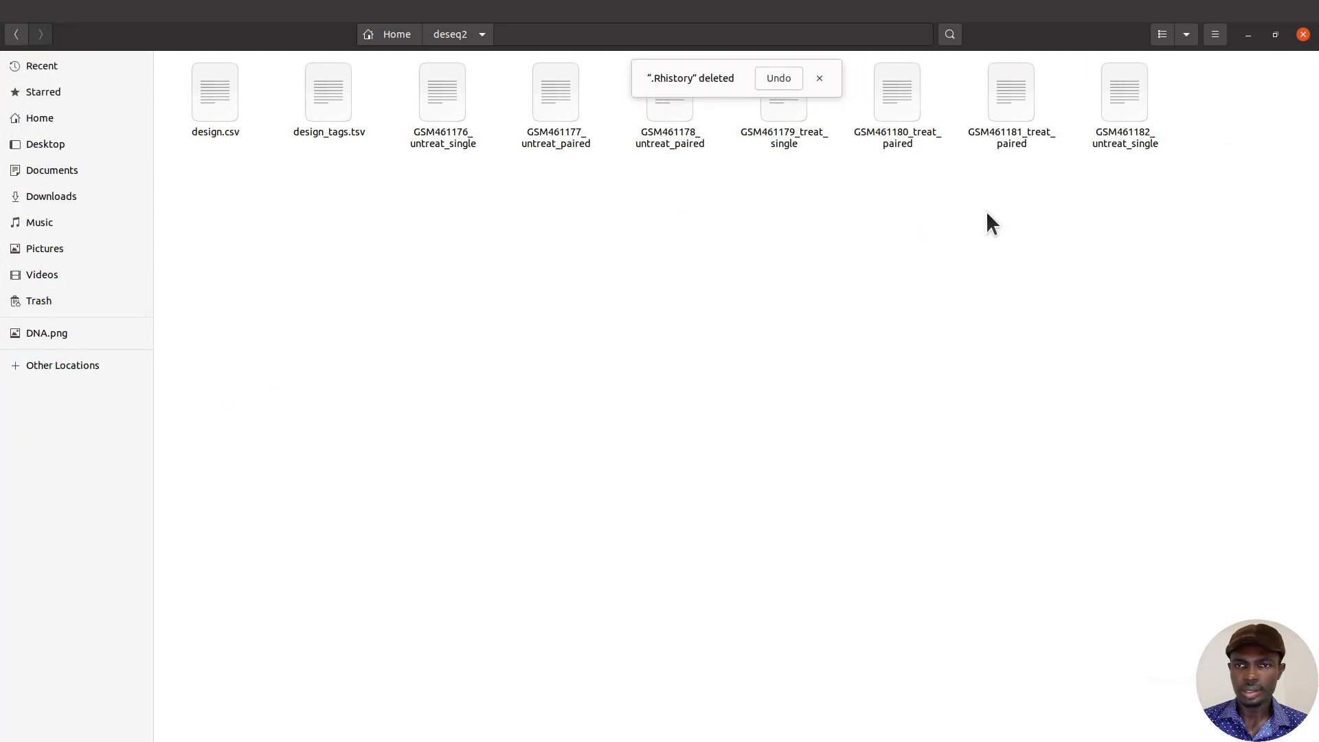
pyautogui.click(819, 78)
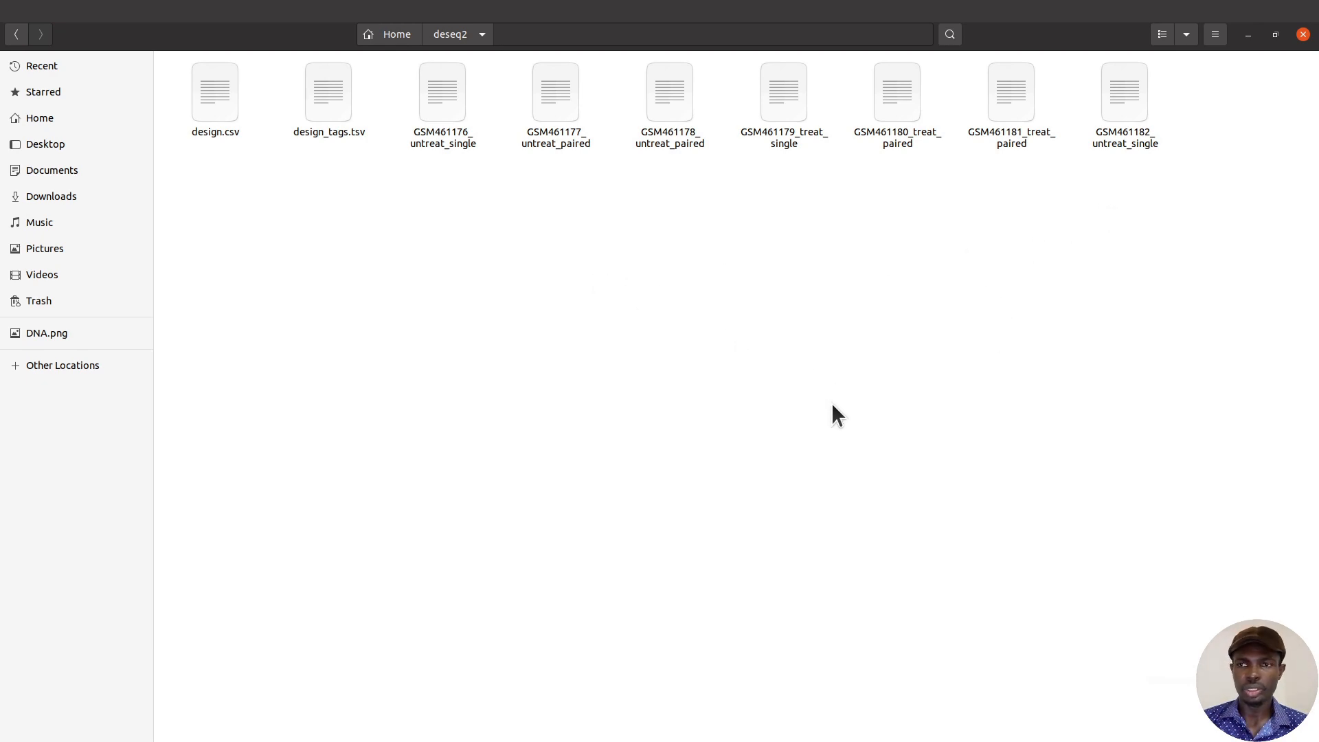
# - Highlight the seven GSM count files in the deseq2 folder, followed by design_tags.tsv
pyautogui.moveTo(1178, 197); pyautogui.dragTo(437, 123)
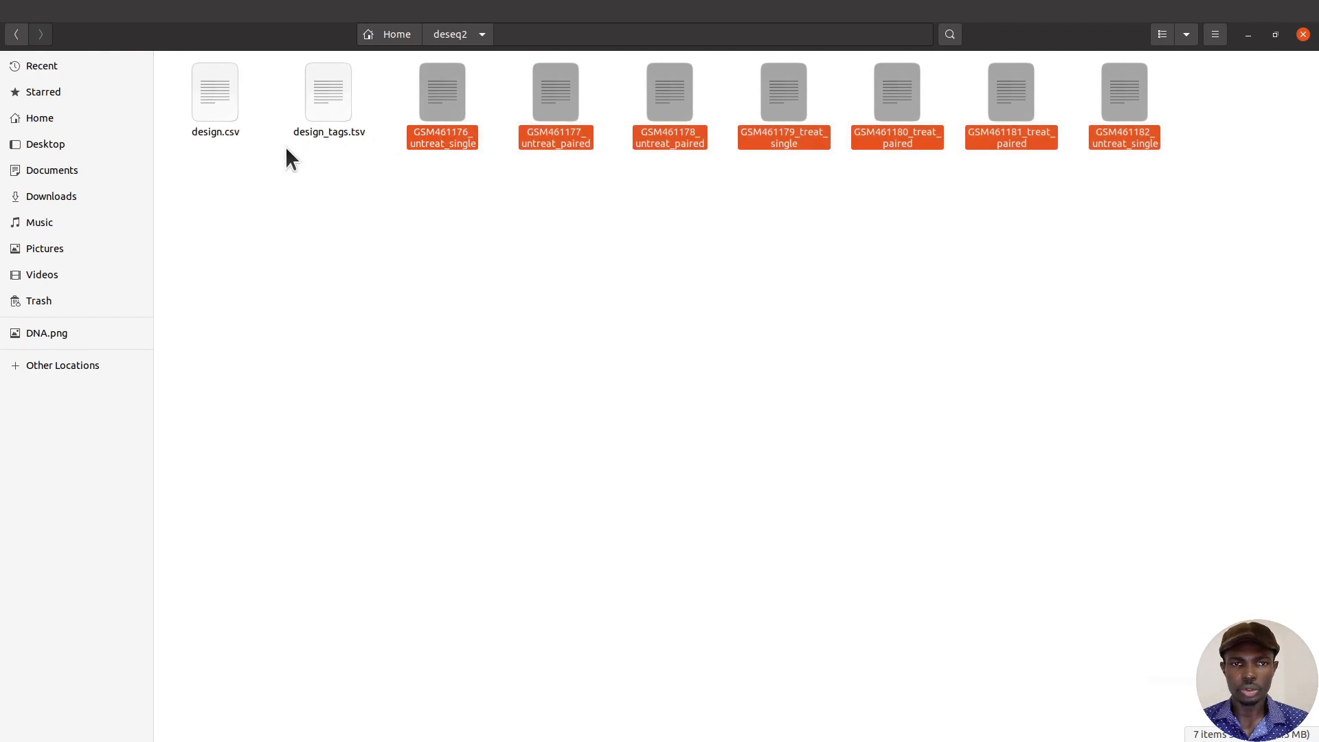
pyautogui.click(317, 120)
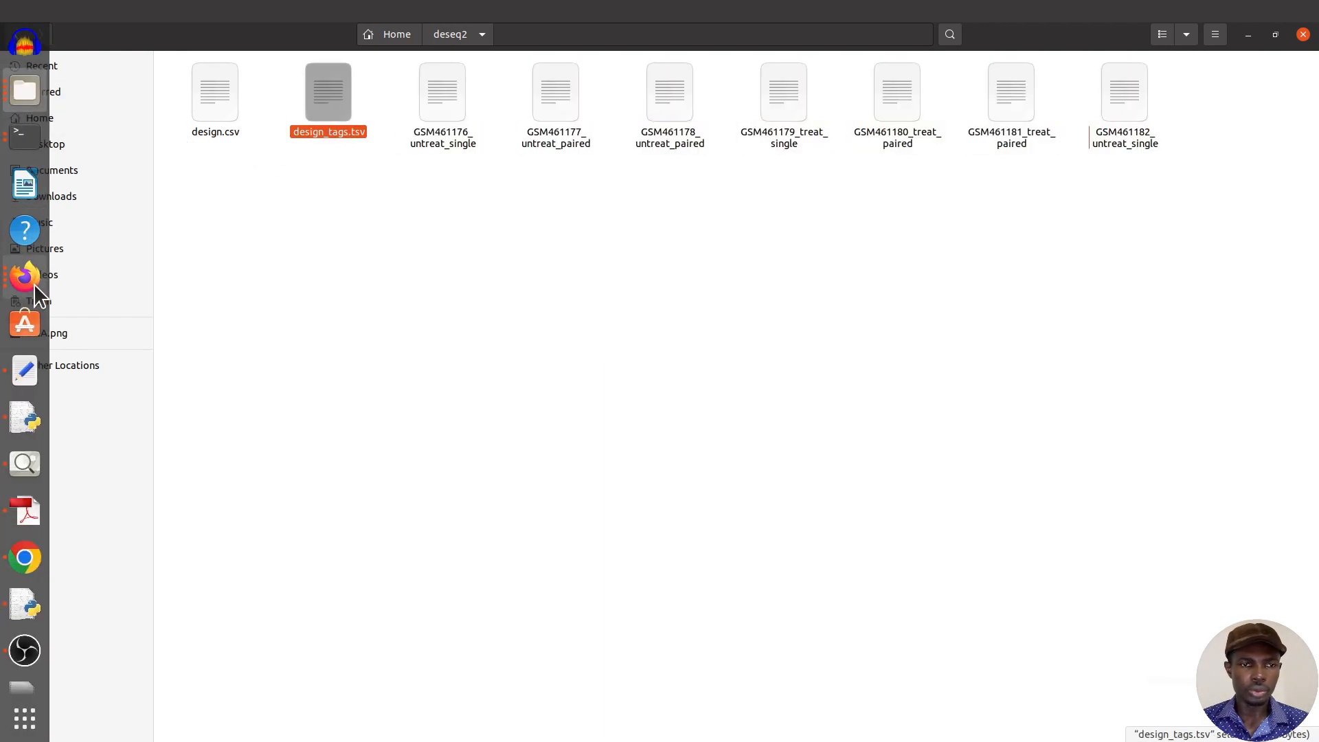
# - Switch to Galaxy in Firefox and select the seven GSM count datasets in the history, leaving out design_tags.tsv
pyautogui.click(34, 283)
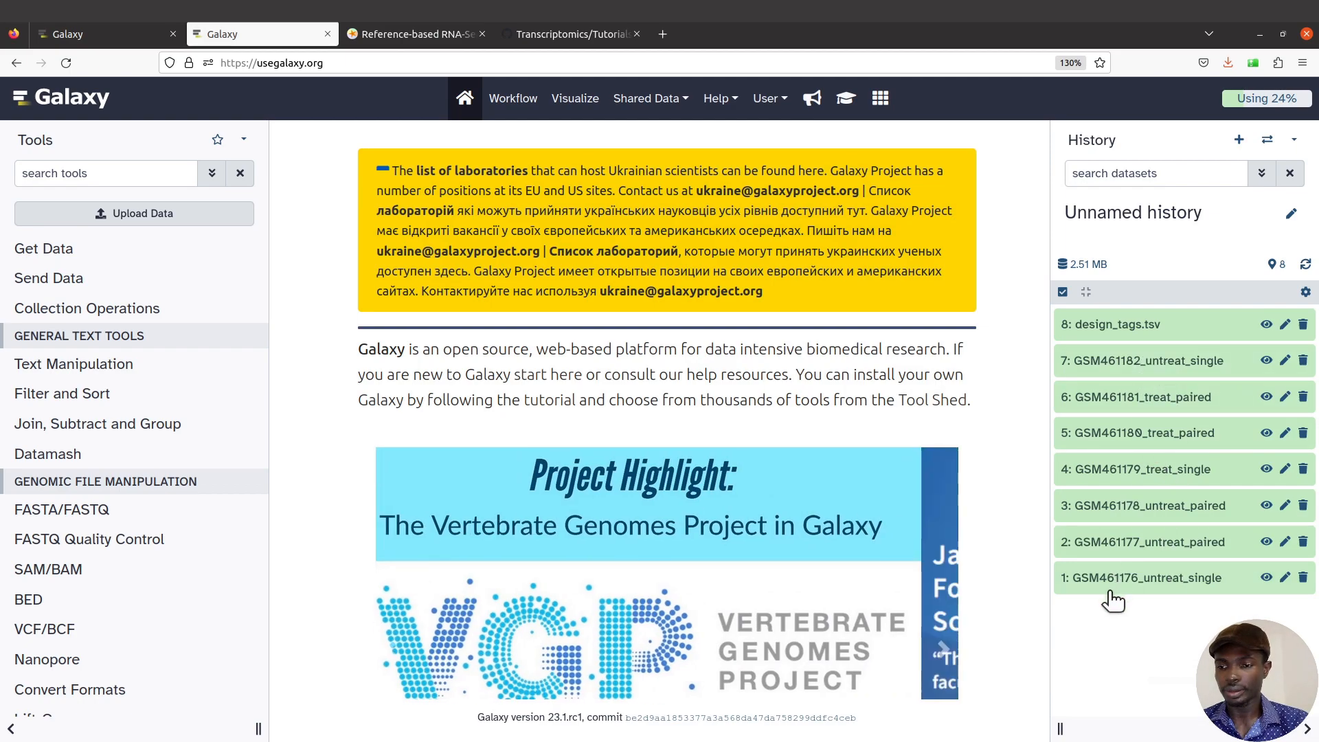
pyautogui.click(1063, 292)
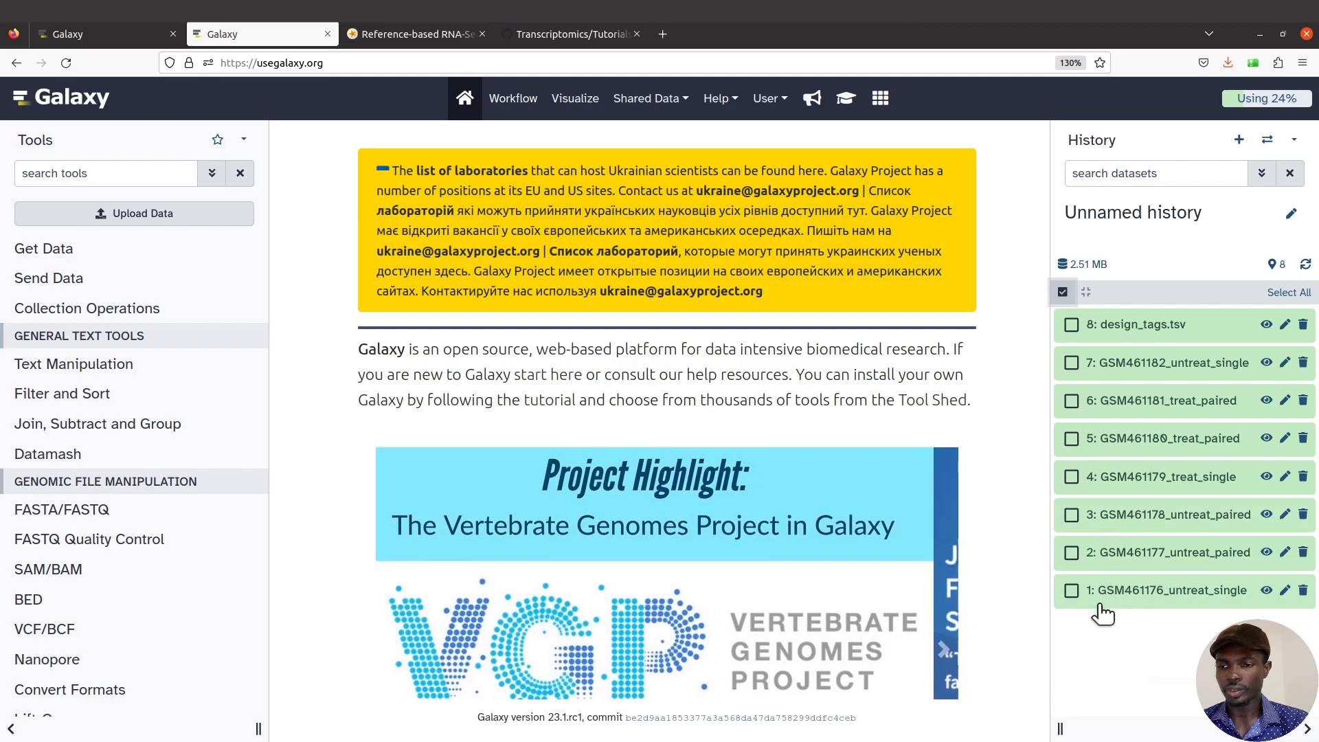
pyautogui.click(1072, 591)
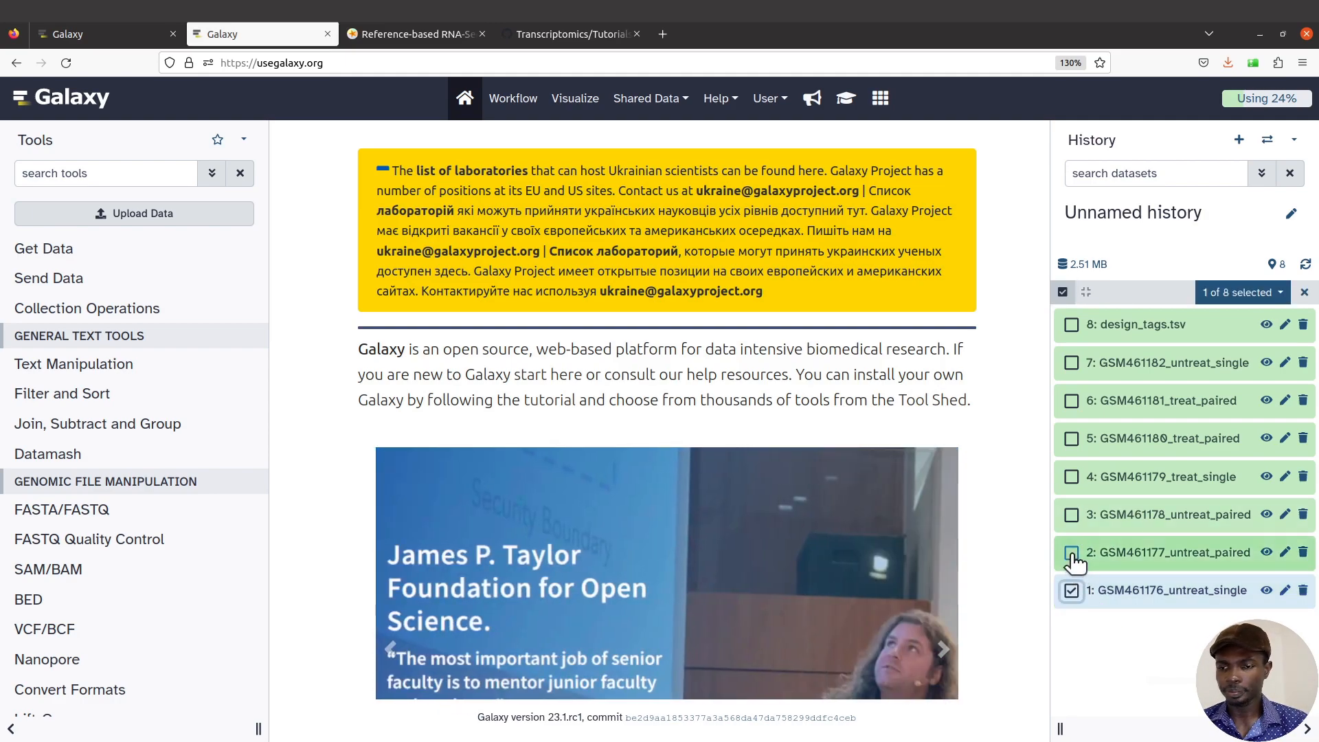
pyautogui.click(1072, 553)
pyautogui.click(1072, 515)
pyautogui.click(1072, 477)
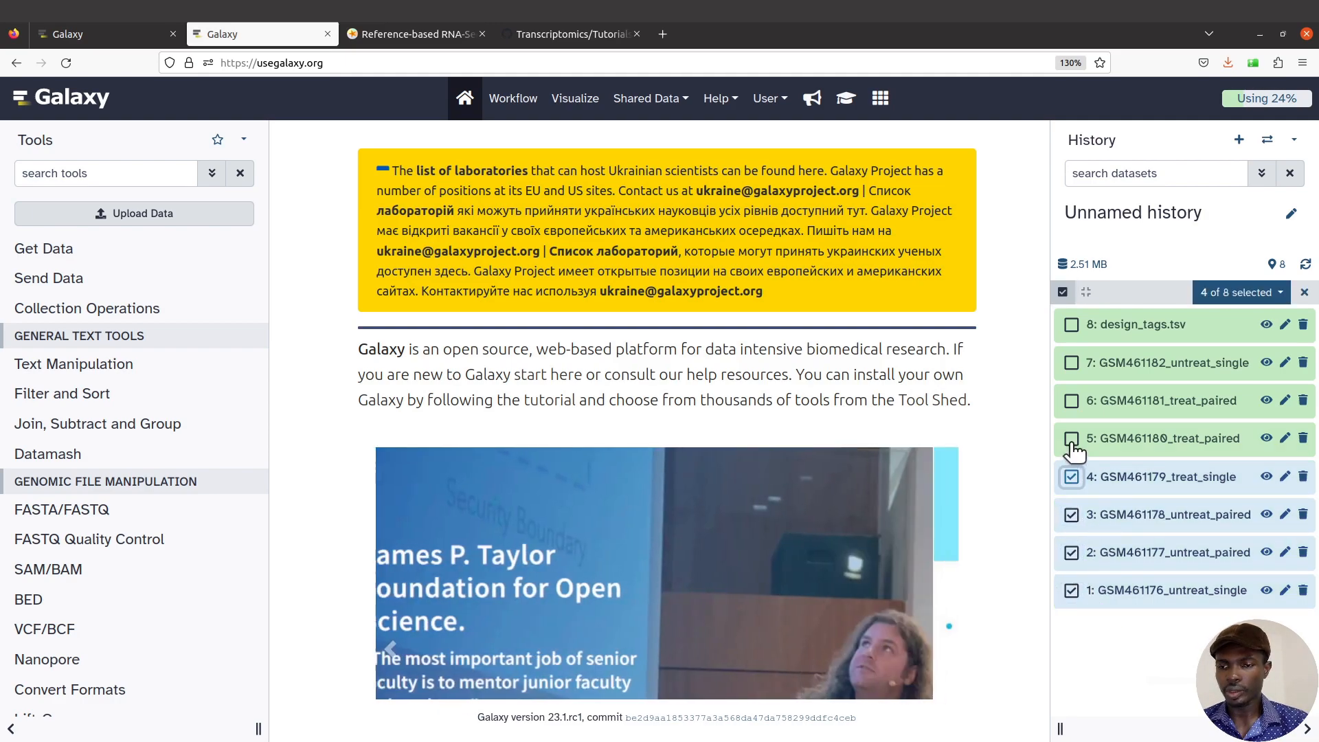
pyautogui.click(1072, 438)
pyautogui.click(1072, 400)
pyautogui.click(1071, 364)
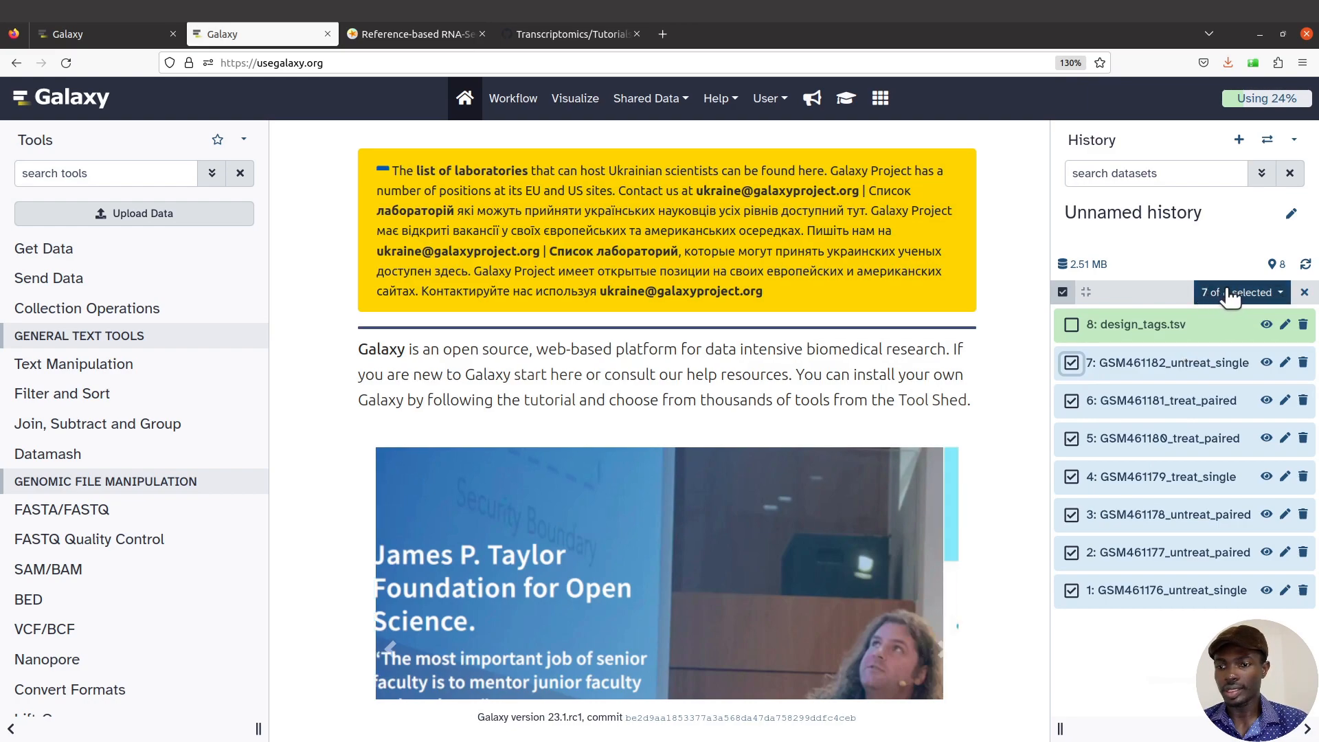
# - Build a dataset list named Counts from the seven selected datasets, with the original elements hidden
pyautogui.click(1283, 295)
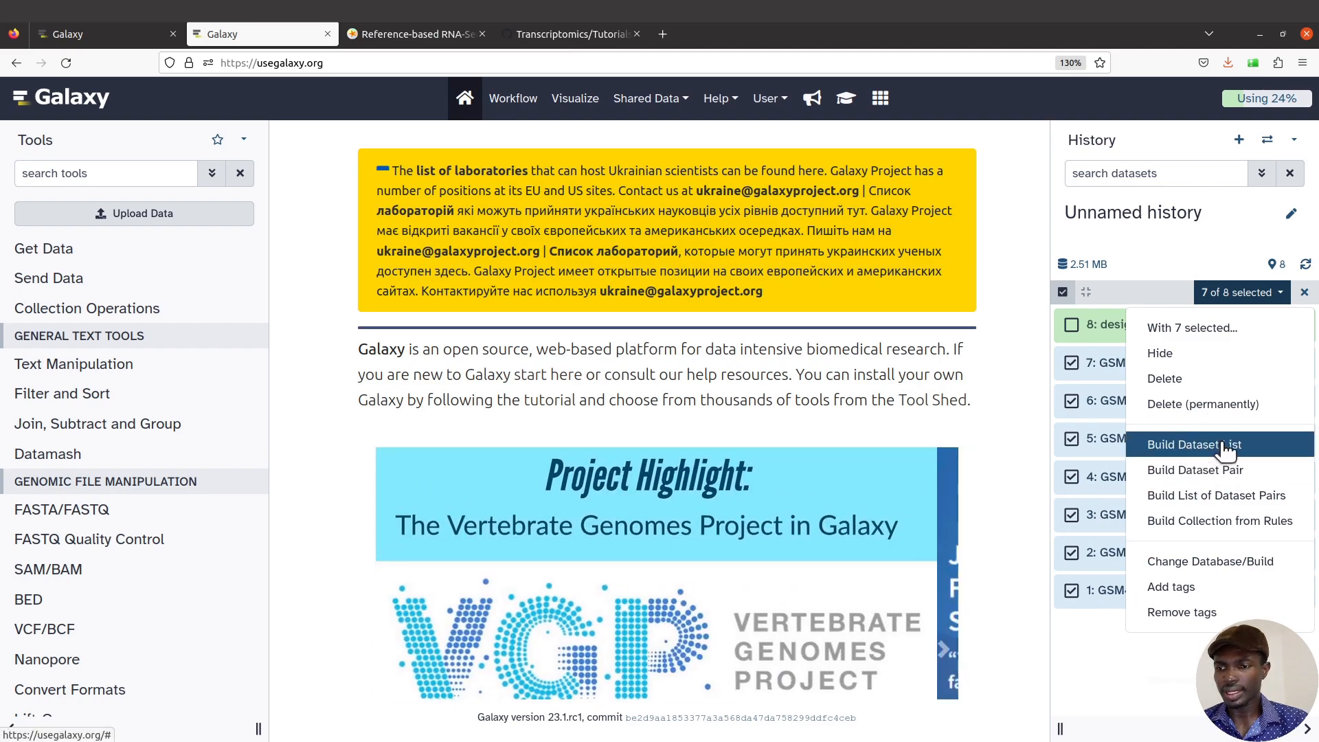
pyautogui.click(1230, 446)
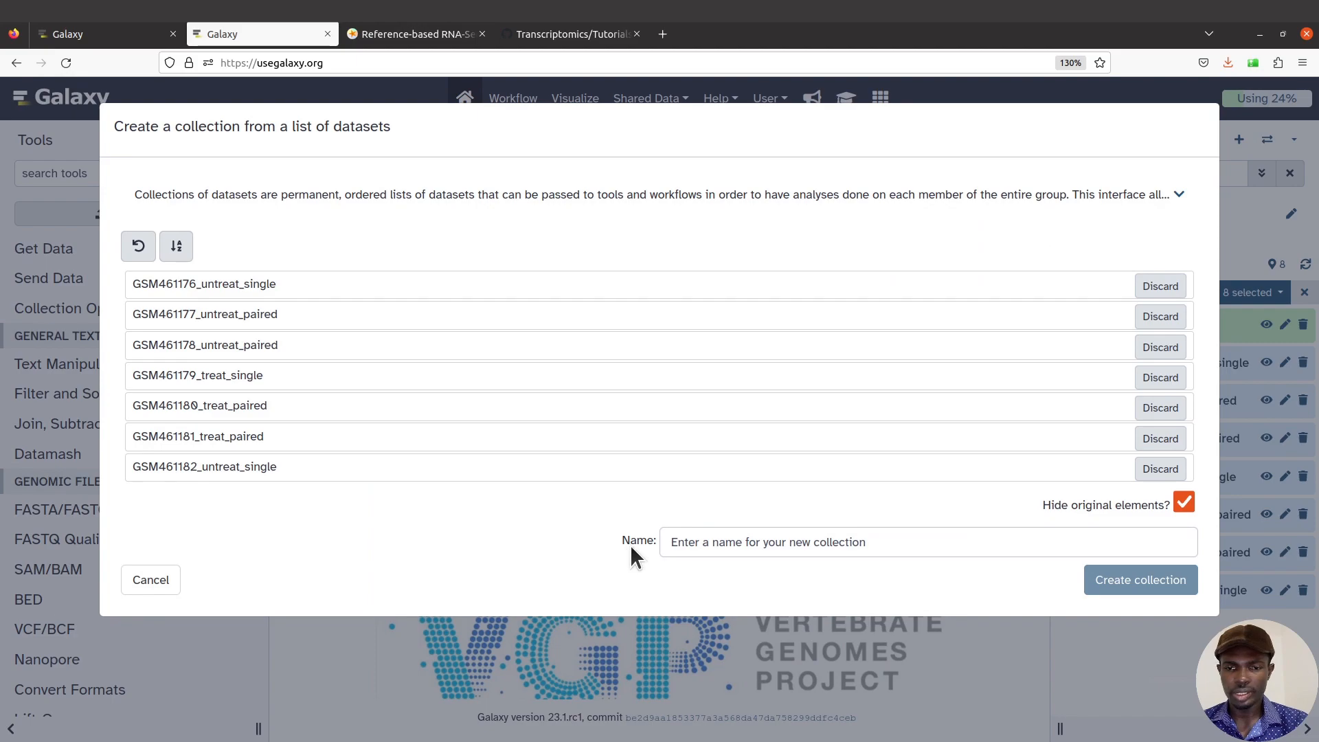
pyautogui.click(865, 549)
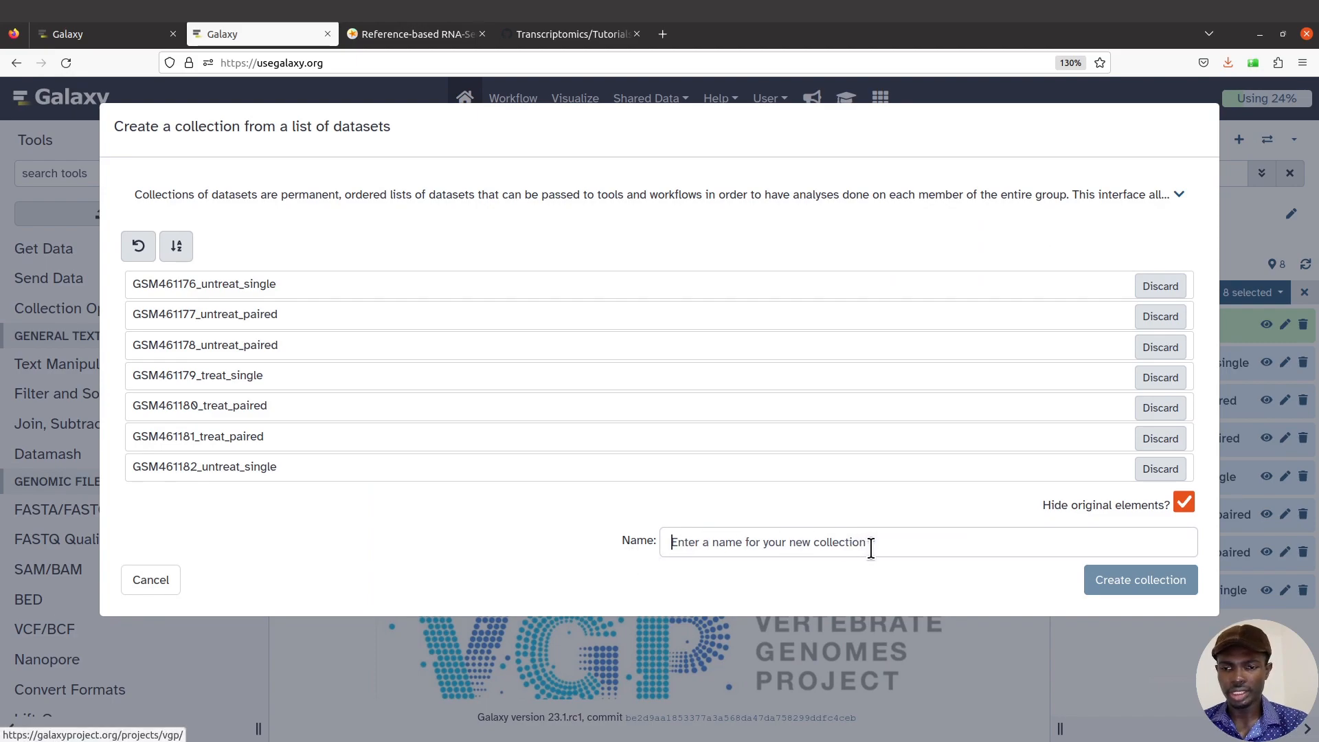
pyautogui.write('Count')
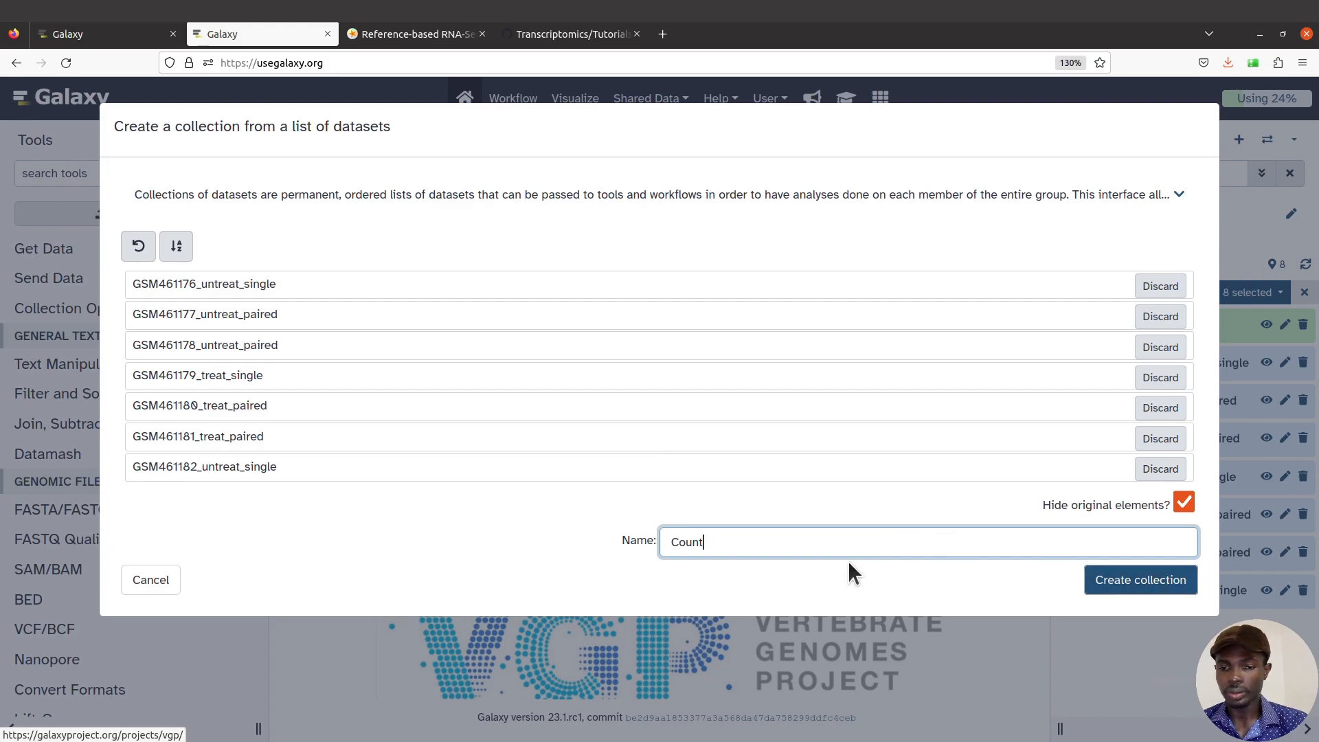
pyautogui.write('s')
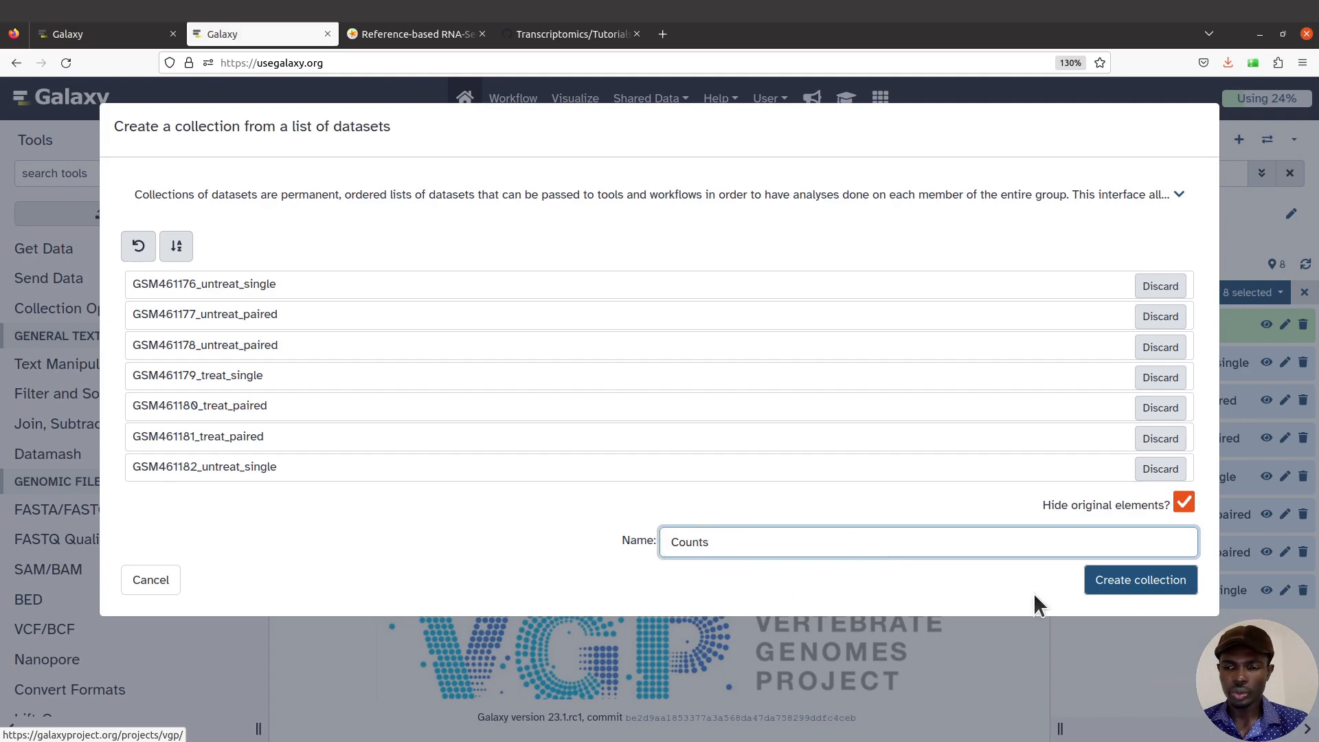
pyautogui.click(1139, 583)
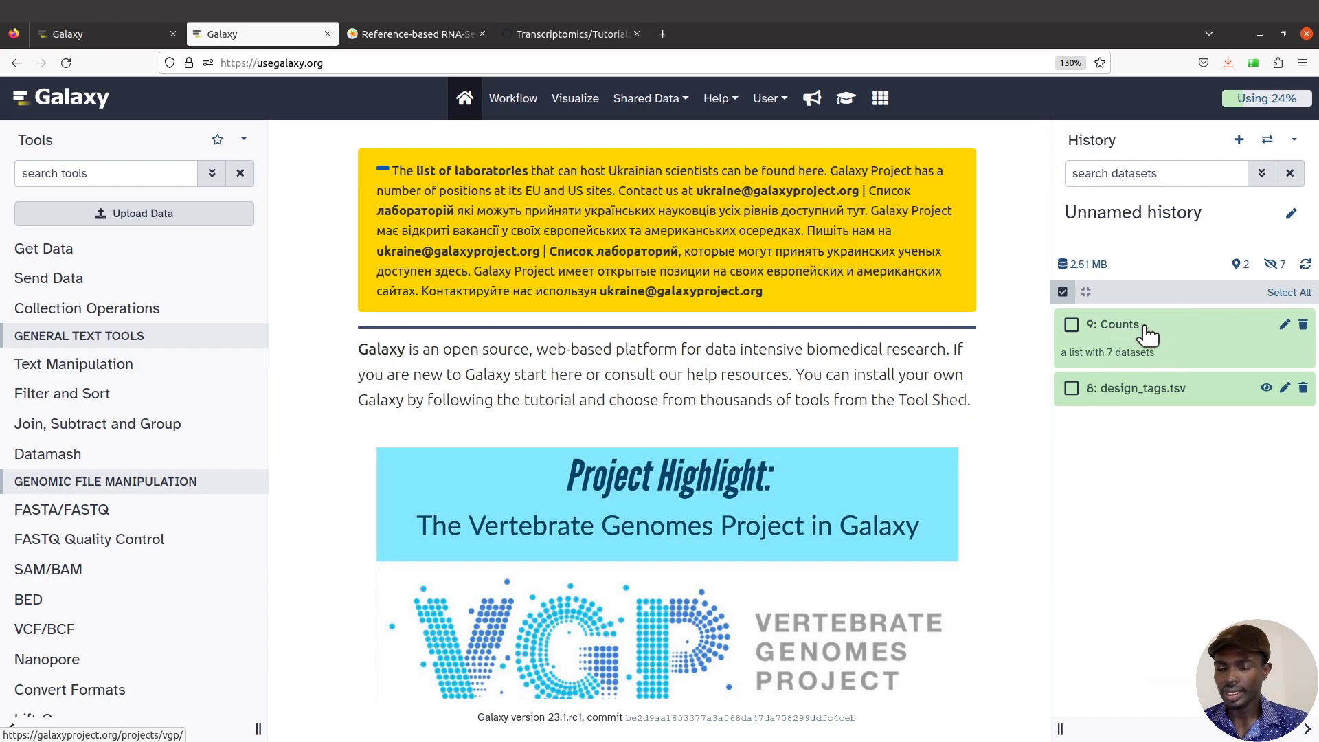
# - Examine the datasets inside the Counts collection and return to the history
pyautogui.click(1155, 323)
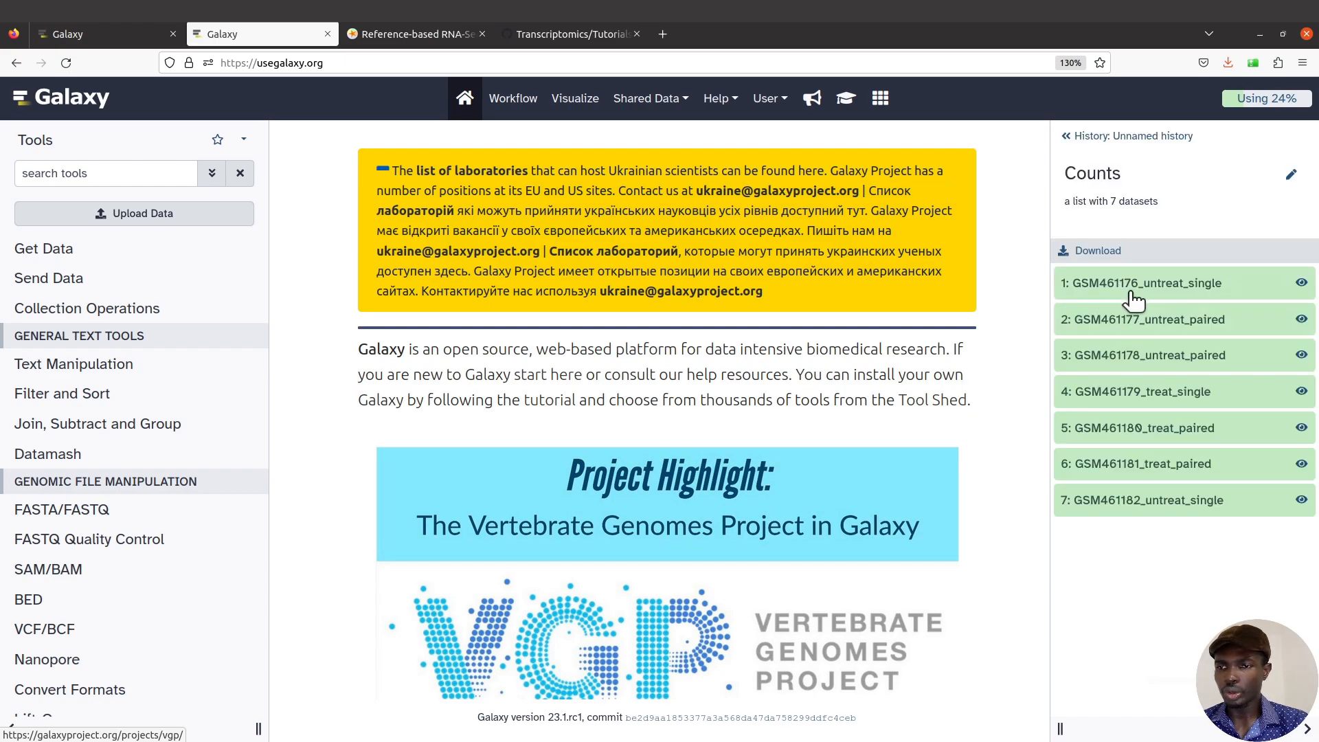
pyautogui.click(1064, 136)
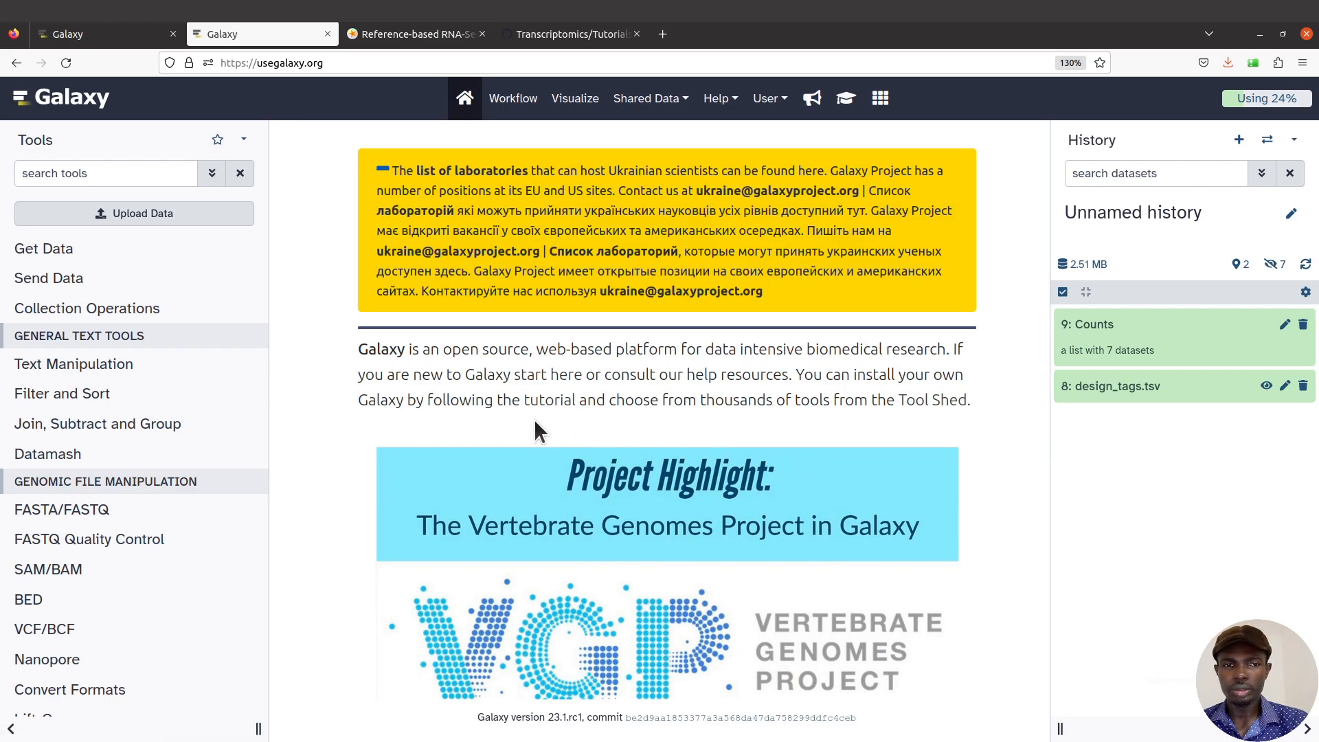
# - Search the tools for DESeq2, view its parameter form, and return to the Galaxy home page
pyautogui.click(104, 174)
pyautogui.write('DE')
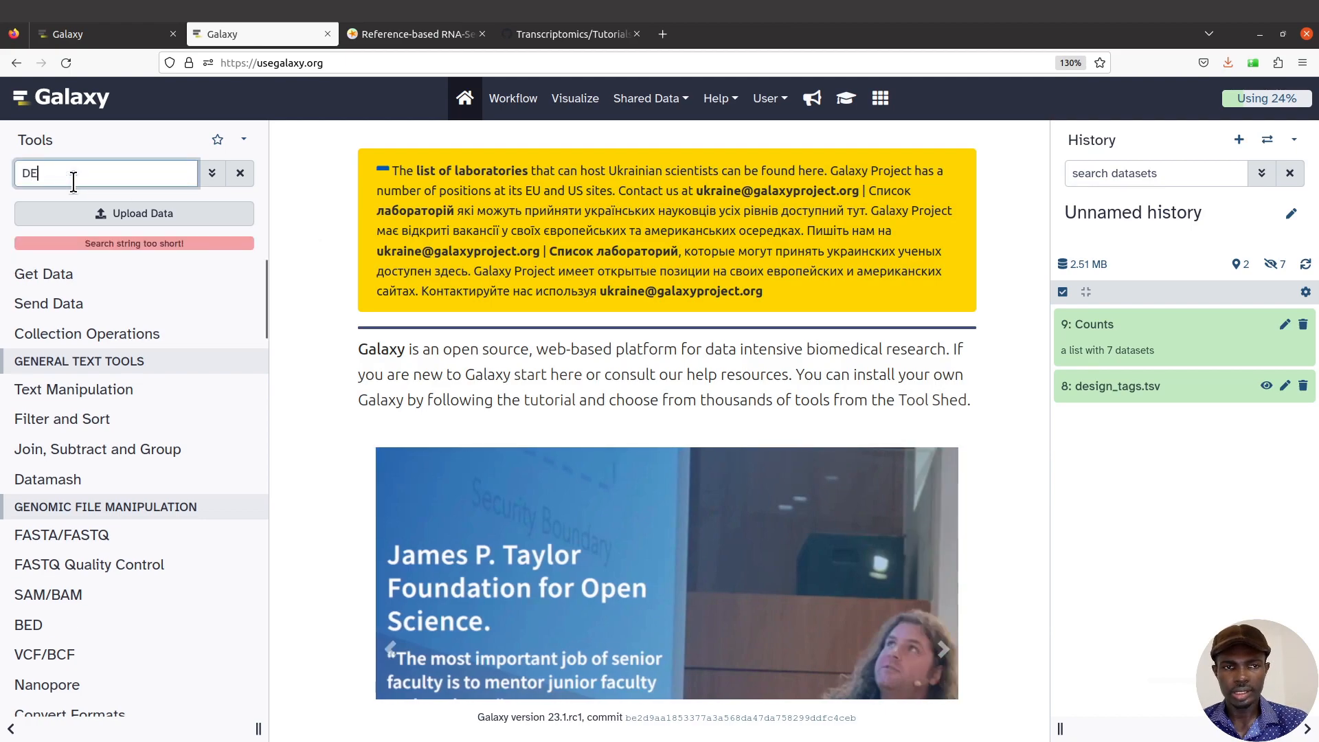
pyautogui.write('SE')
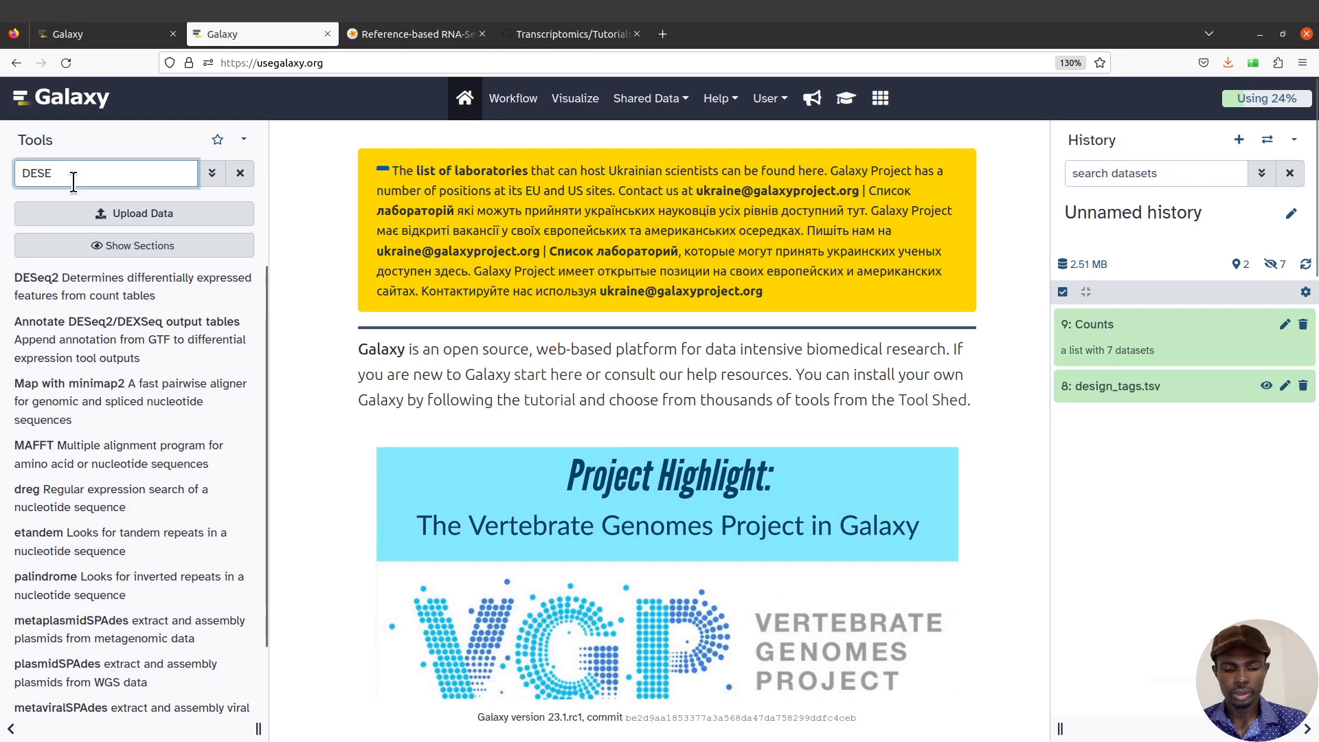
pyautogui.press('BackSpace')
pyautogui.write('eq')
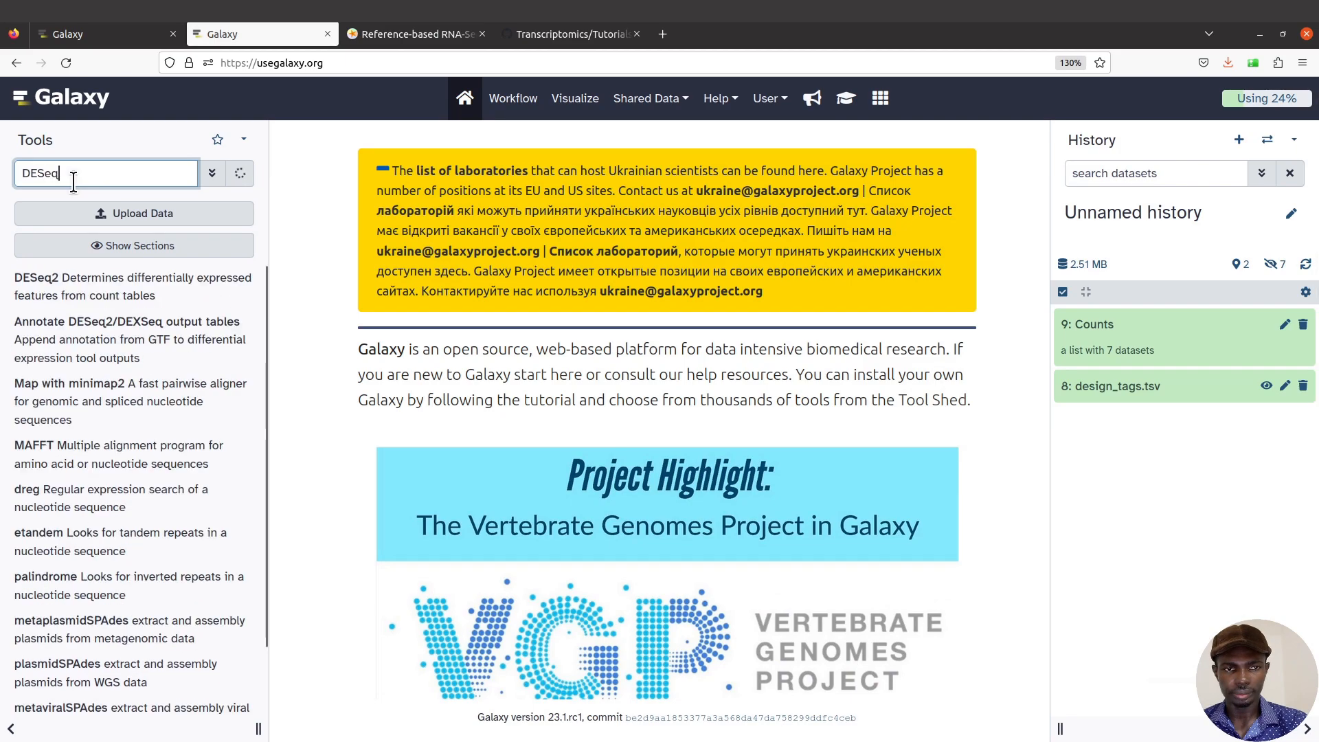
pyautogui.write('2')
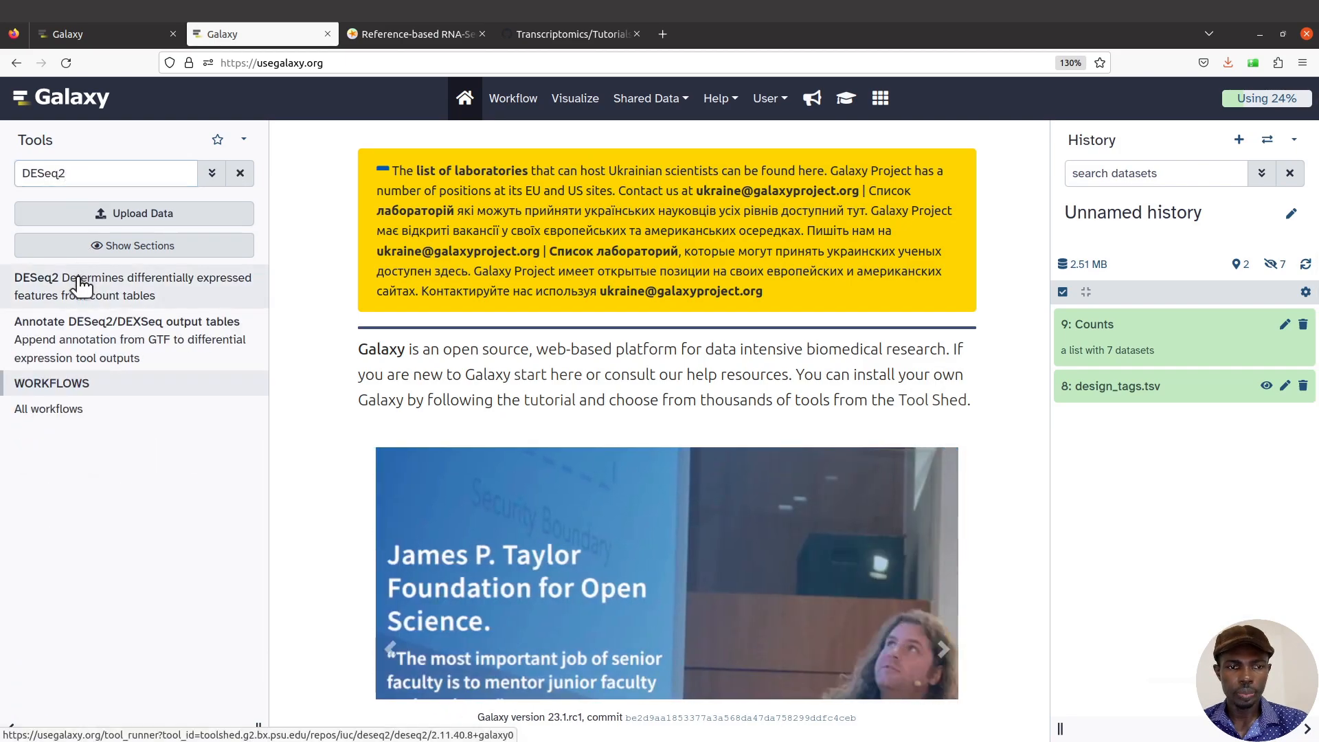
pyautogui.click(81, 285)
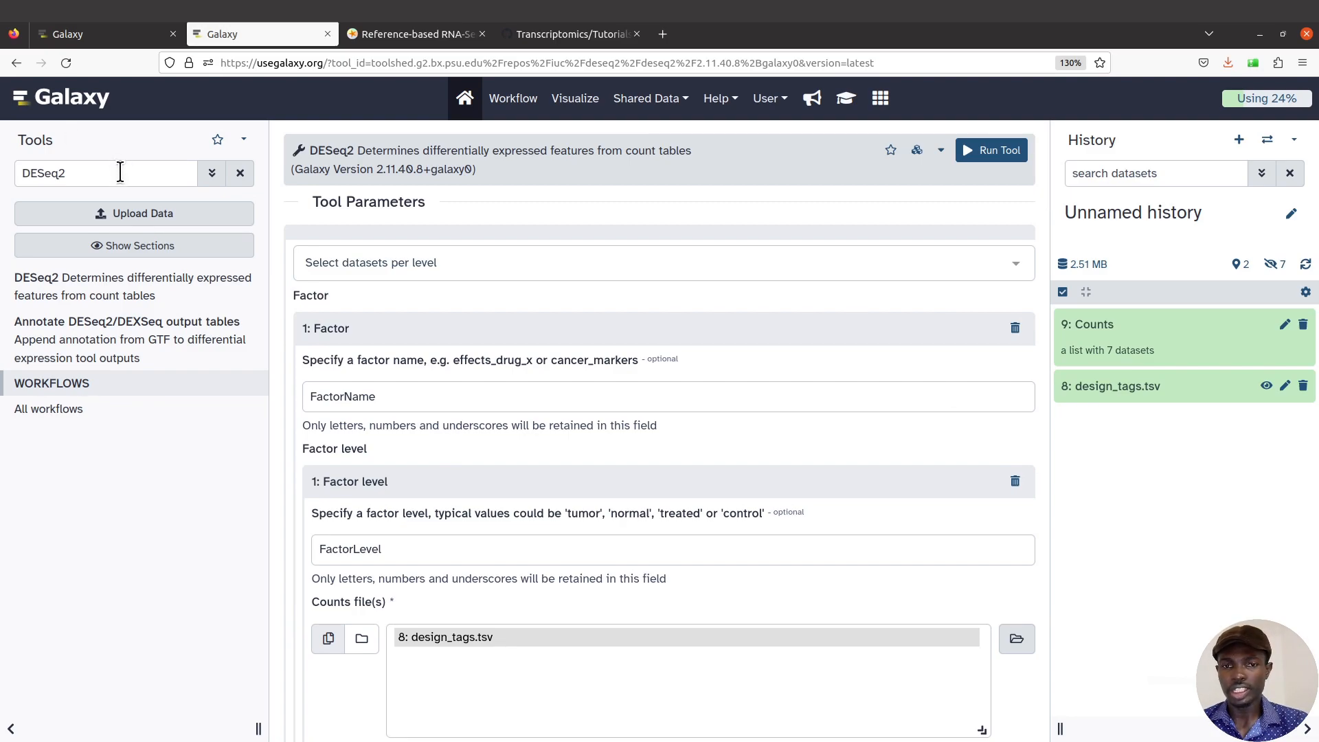
pyautogui.click(52, 96)
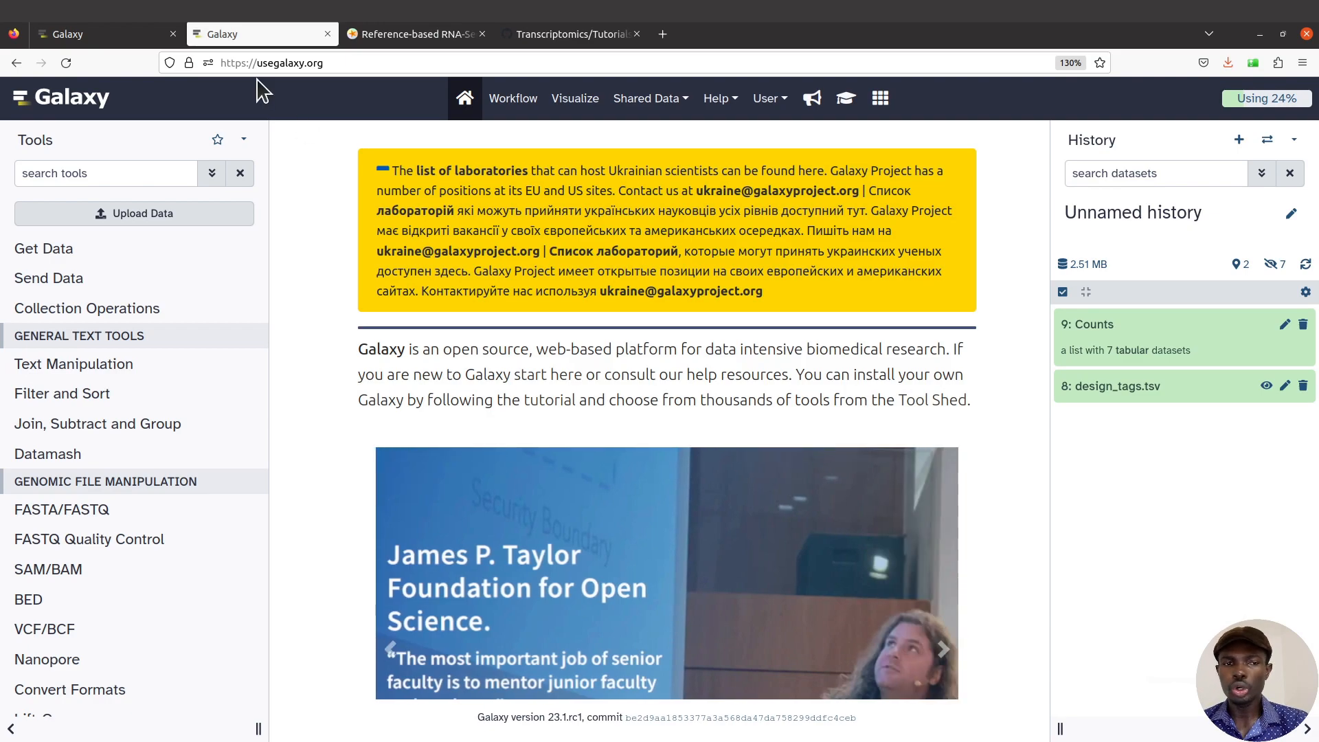
# - Find the deseq2 tool again, view the choices for specifying its input datasets, and go back to the home page
pyautogui.click(124, 173)
pyautogui.write('deseq')
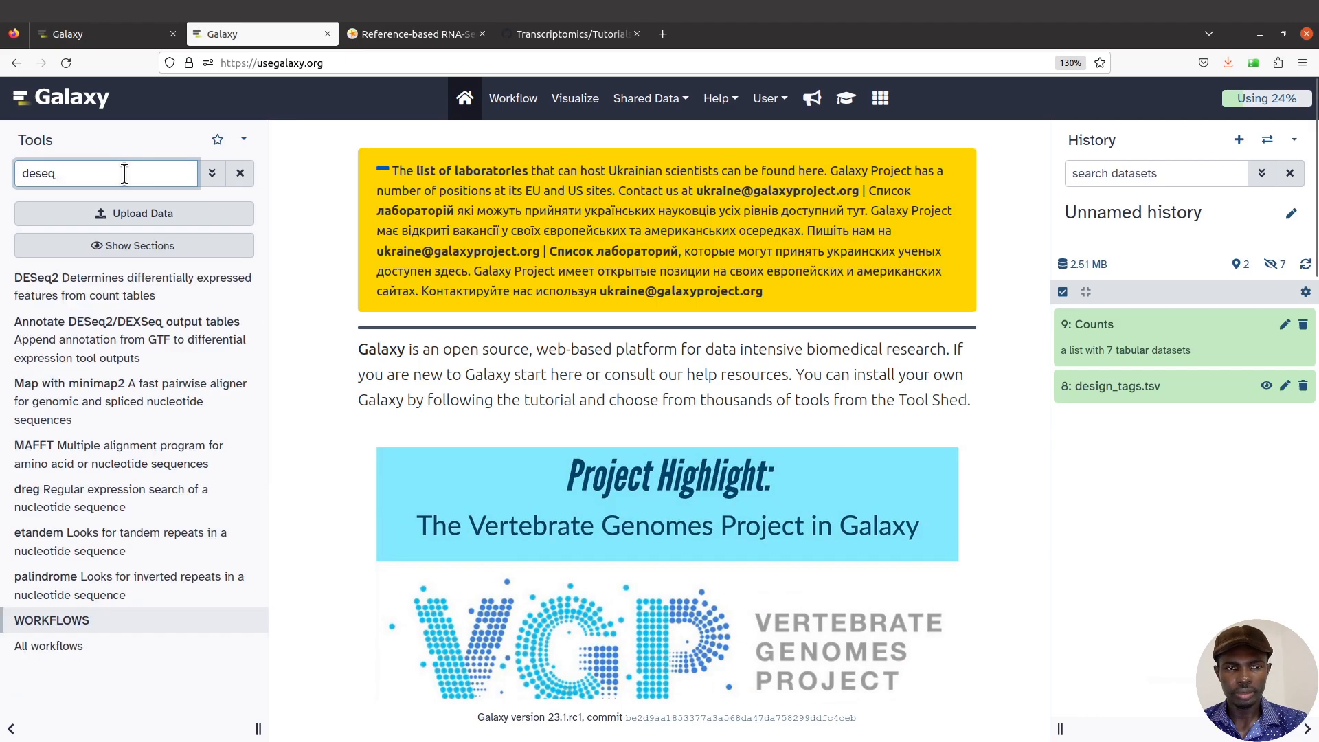
pyautogui.write('2')
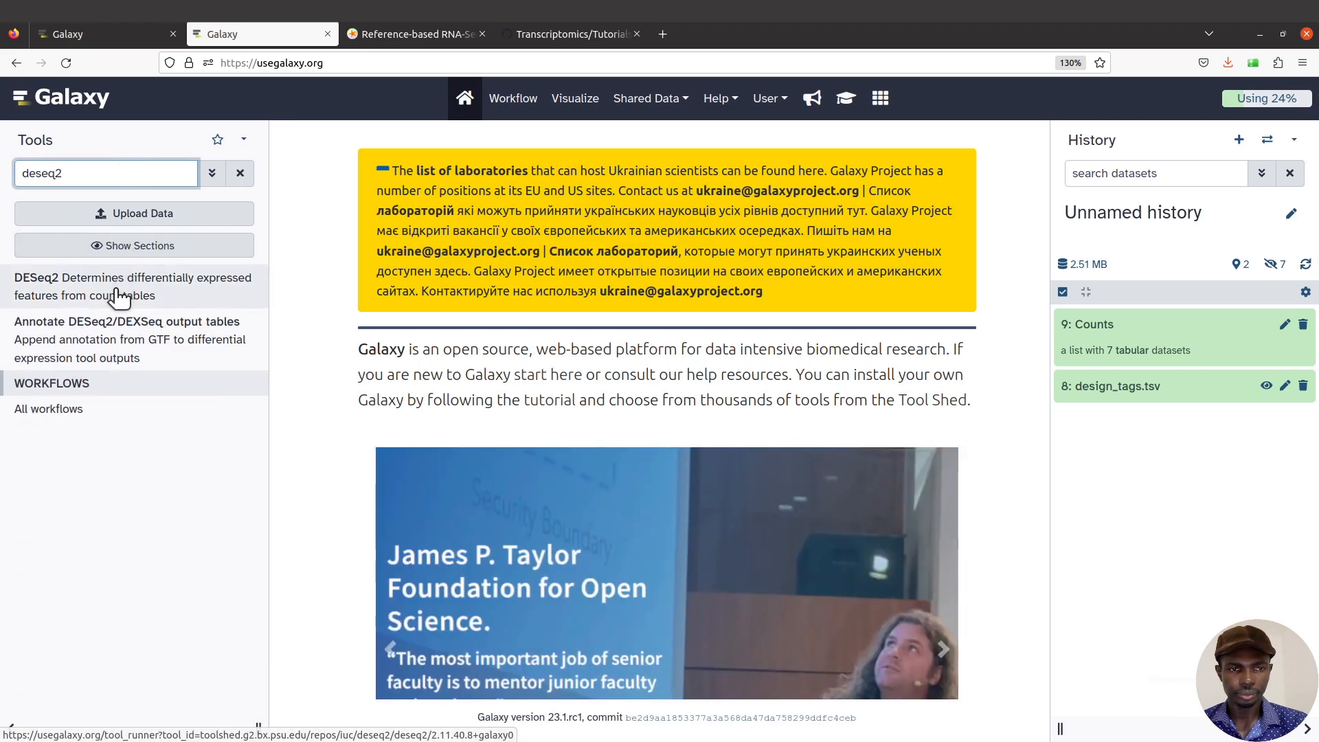
pyautogui.click(118, 296)
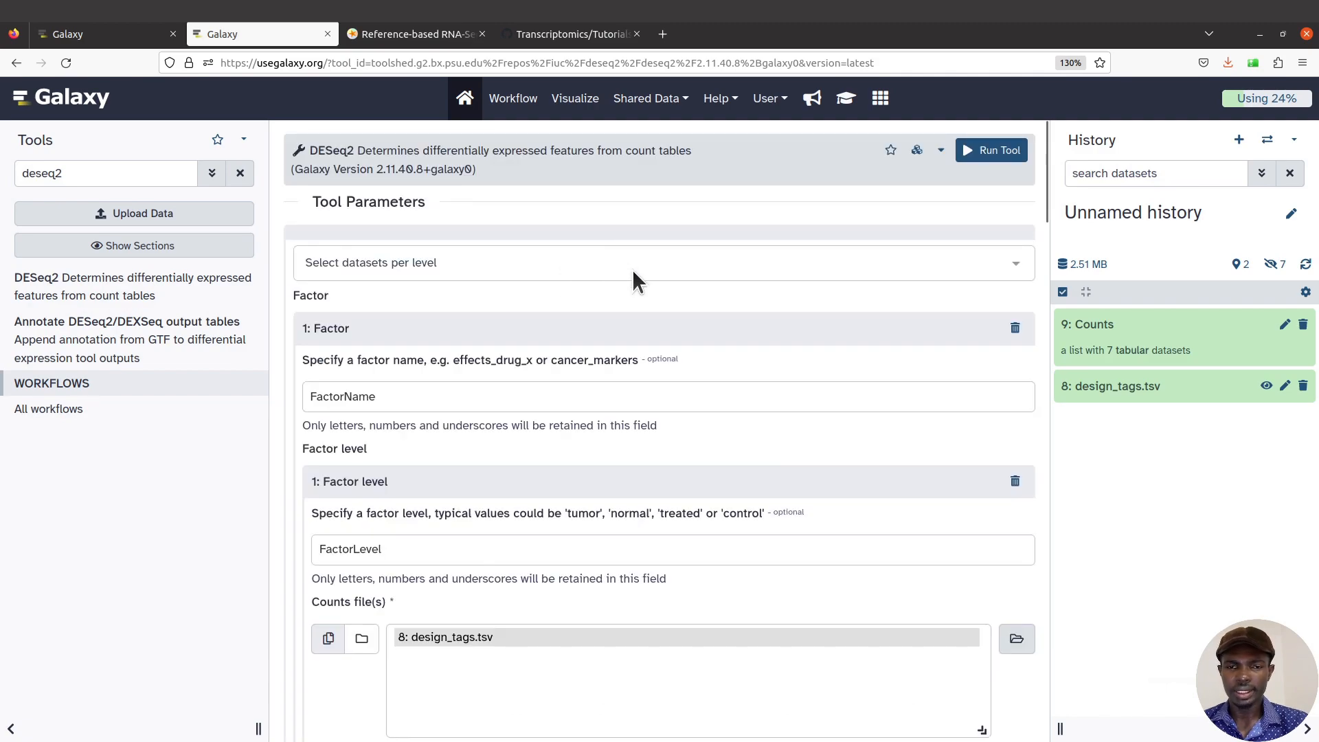
pyautogui.click(632, 270)
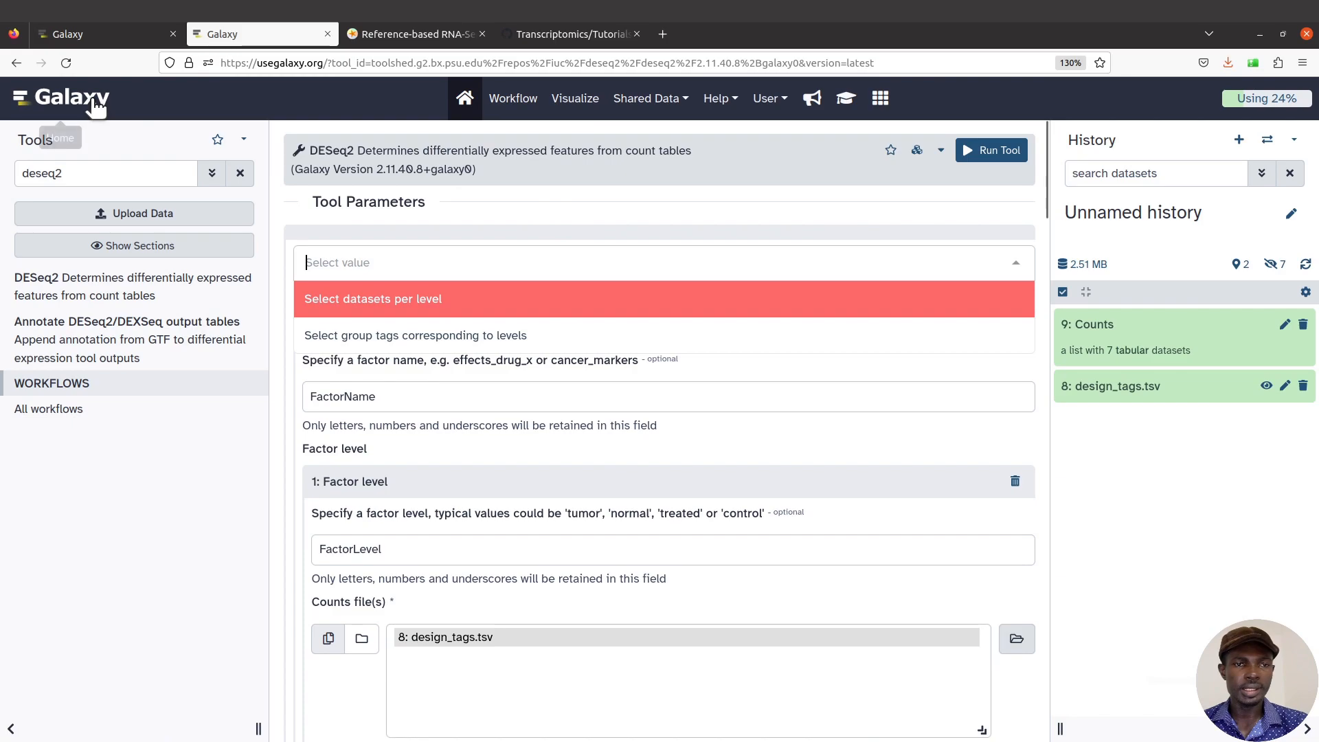
pyautogui.click(66, 102)
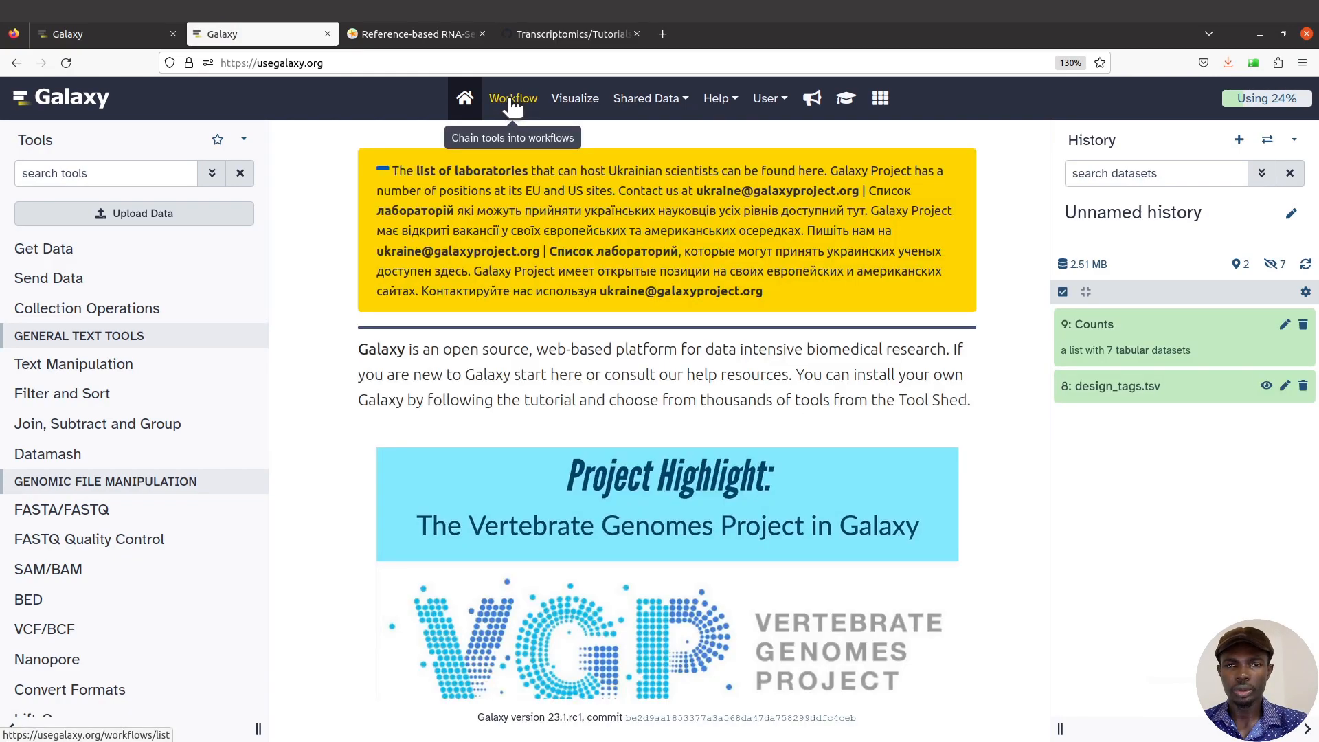
# - Create a new workflow named DESeq2 with the annotation "Gene expression analysis package"
pyautogui.click(518, 106)
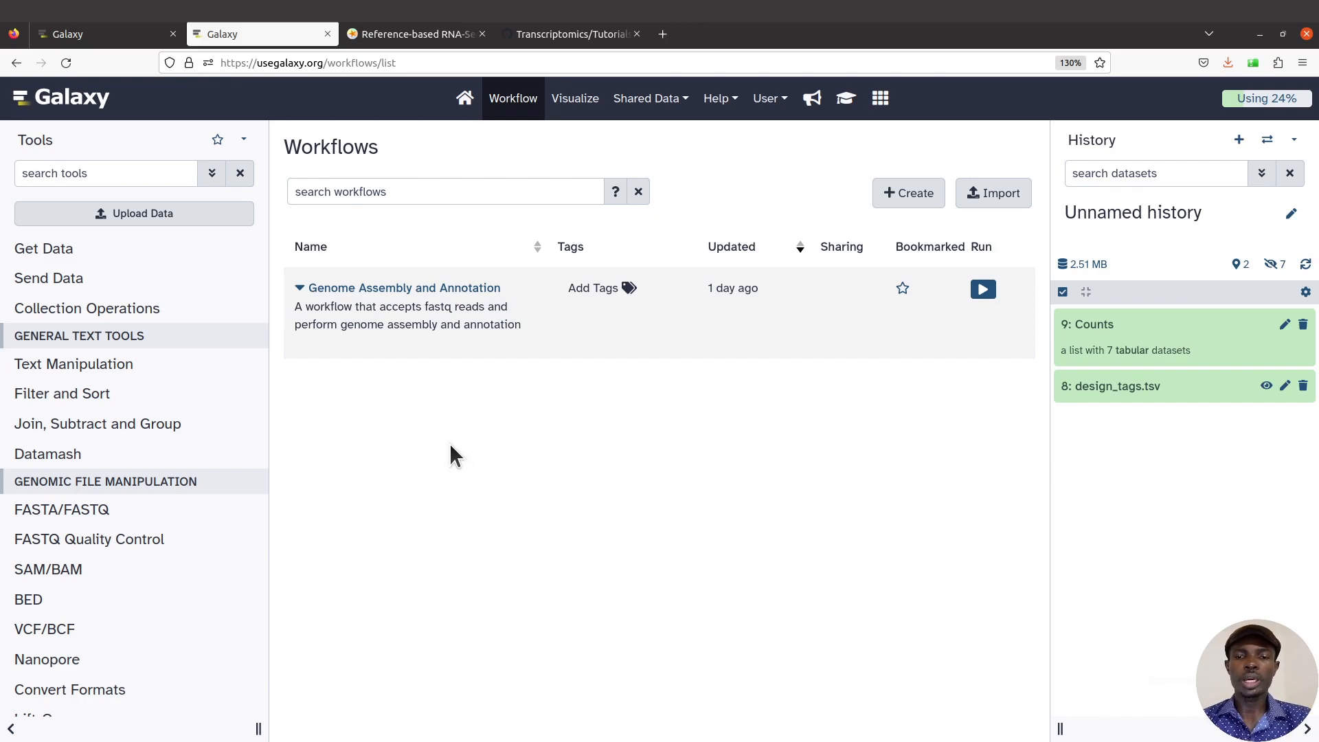
pyautogui.click(904, 195)
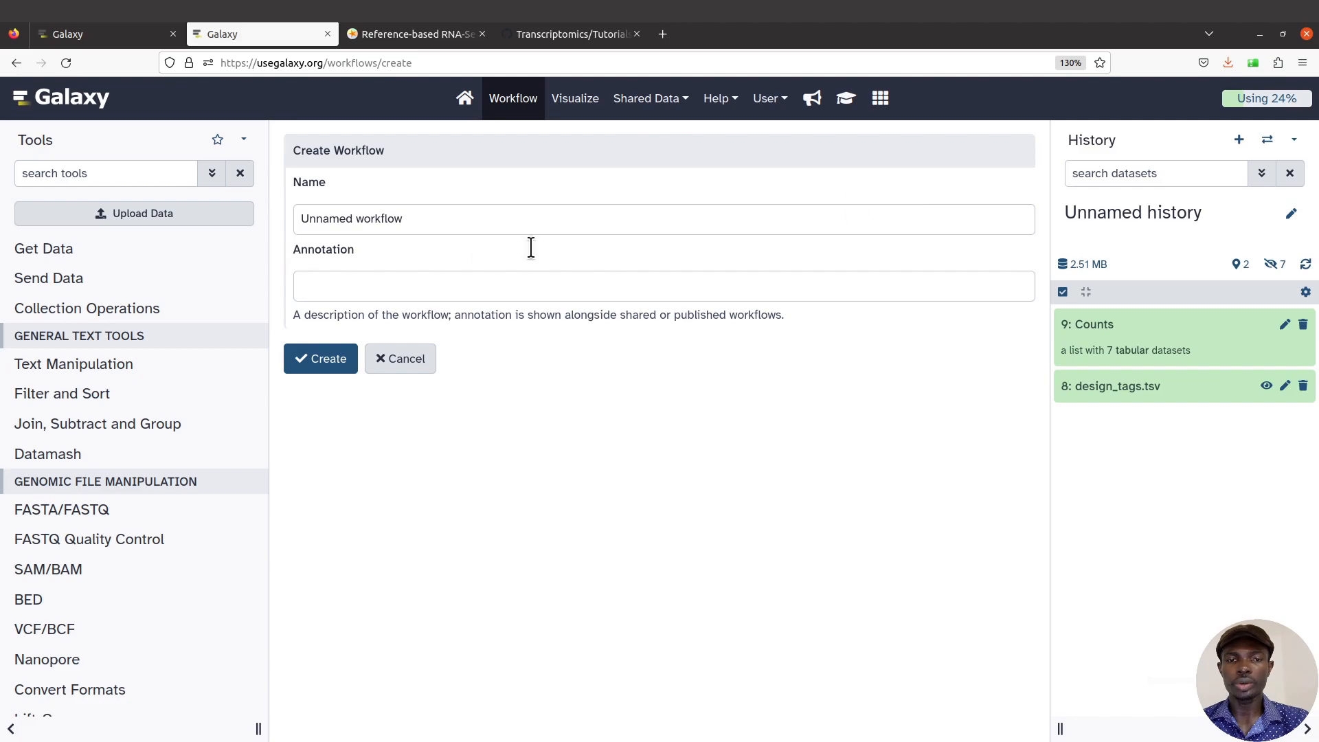
pyautogui.moveTo(417, 220); pyautogui.dragTo(302, 220)
pyautogui.write('DESeq2')
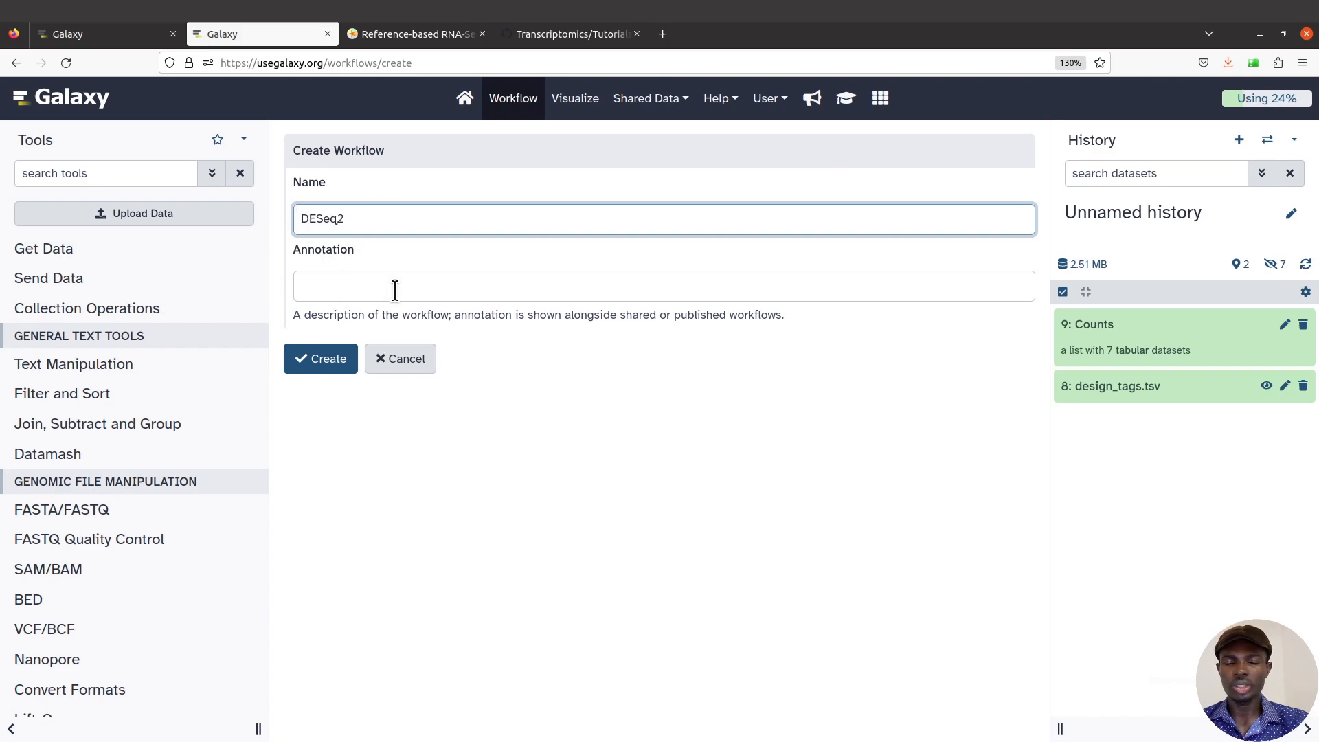
pyautogui.click(396, 290)
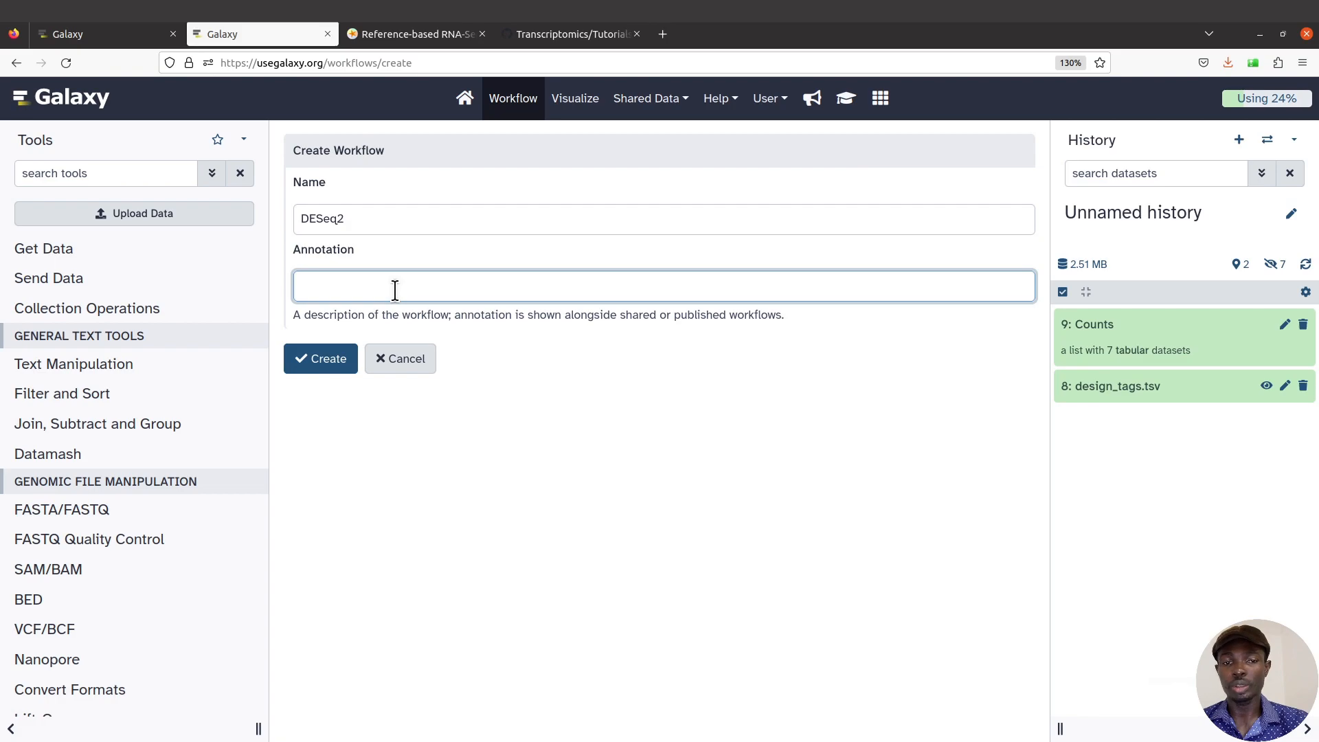
pyautogui.write('Gene Expression analysis ')
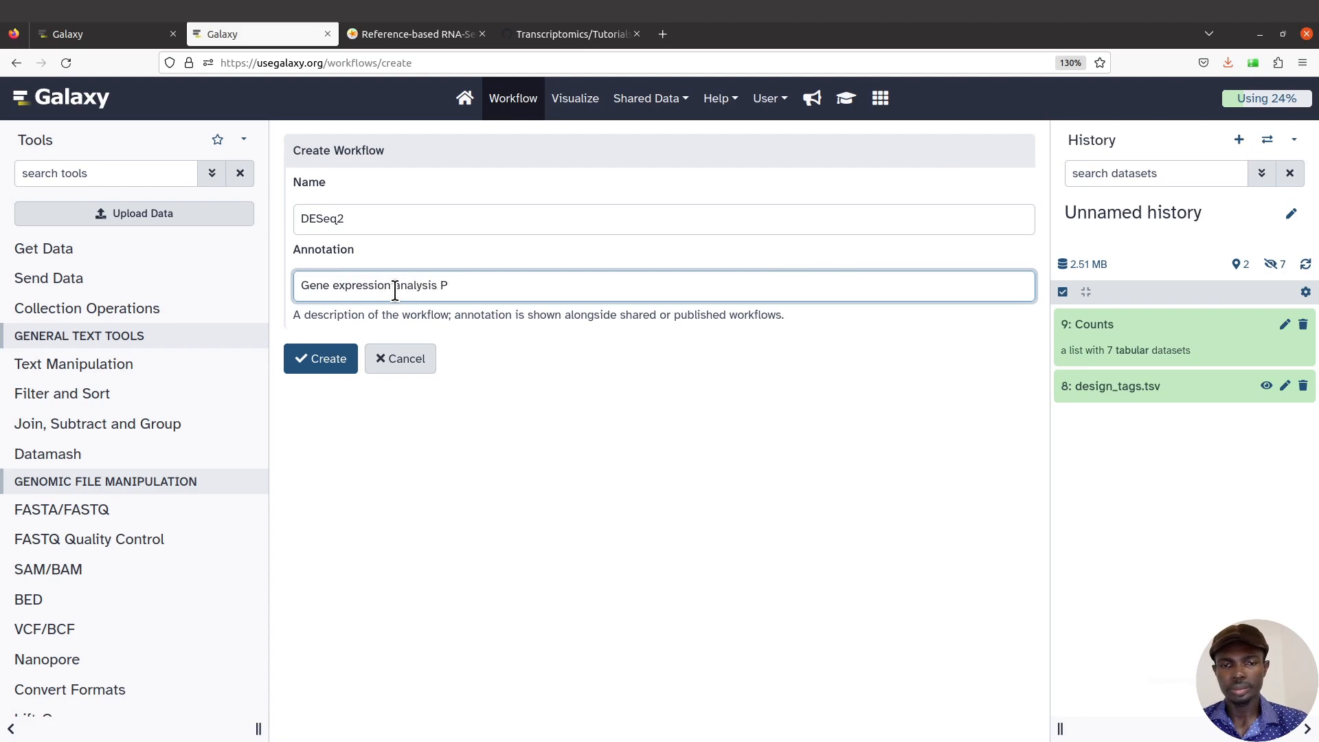
pyautogui.write('package')
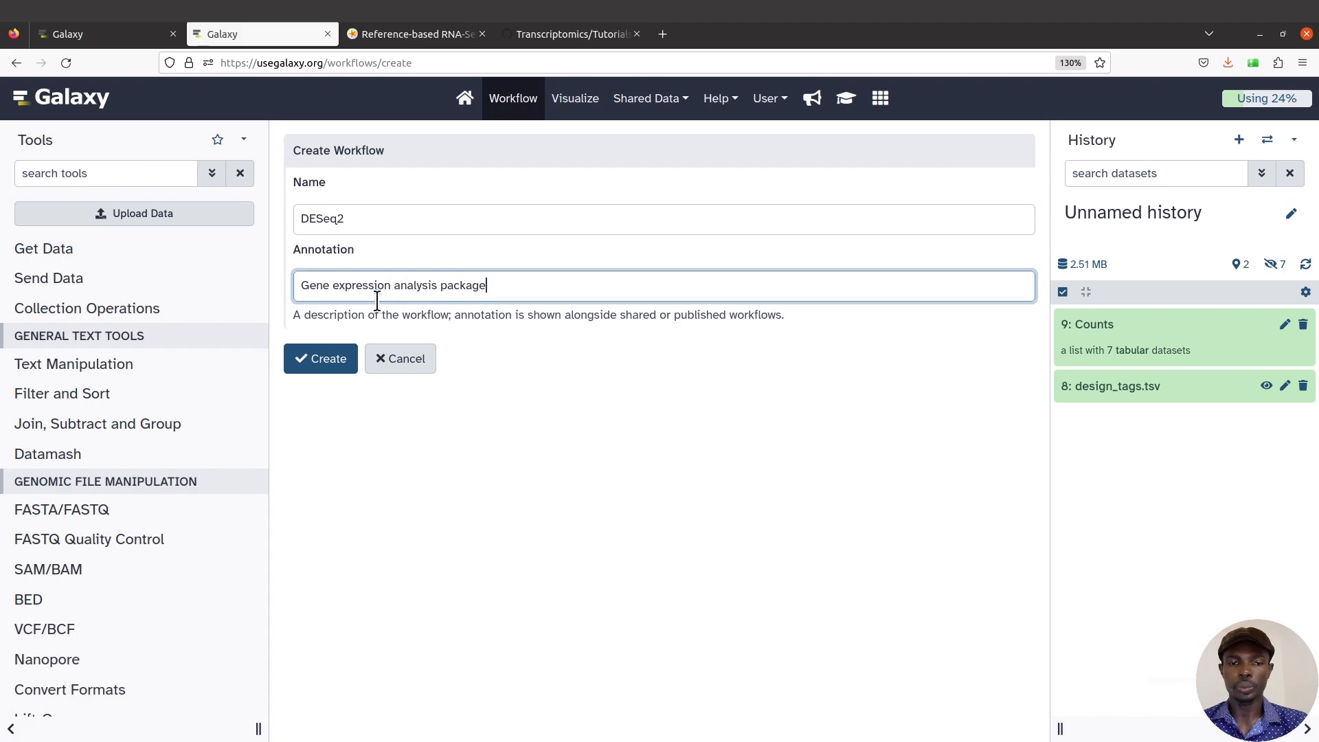
pyautogui.click(317, 367)
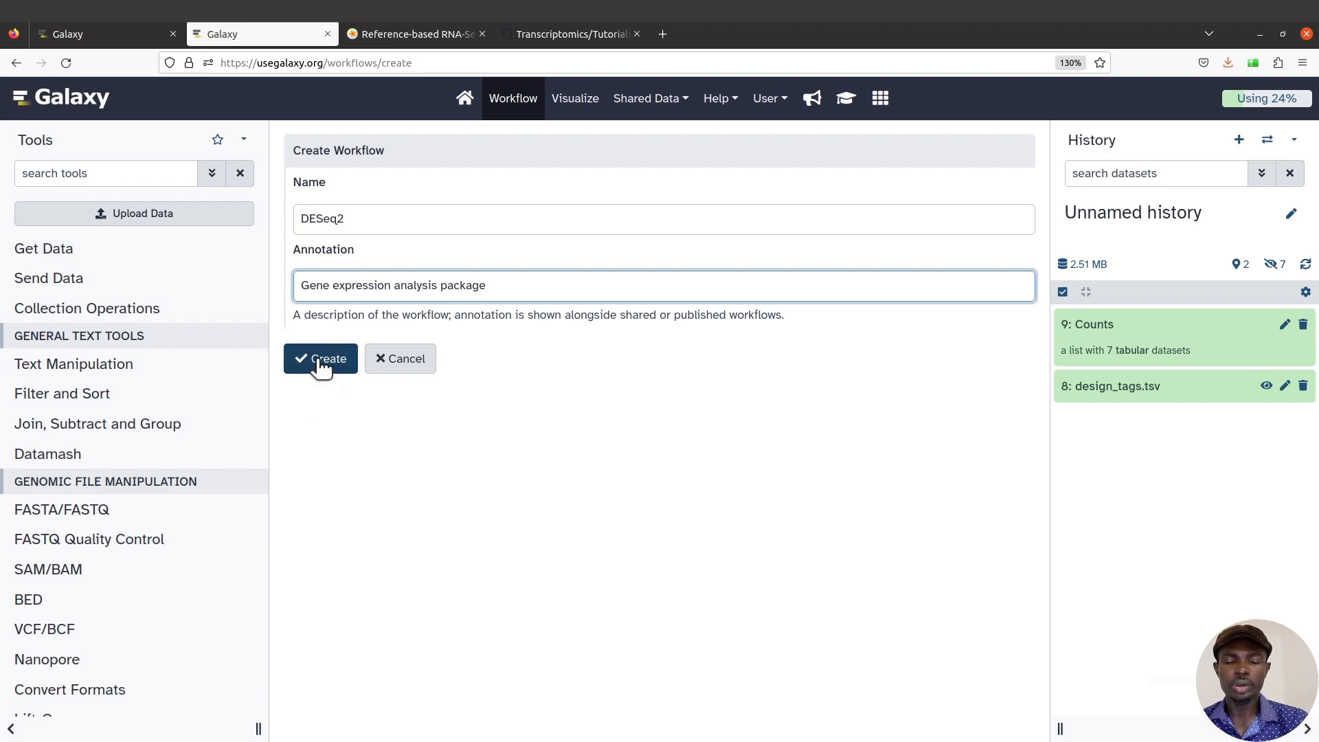
pyautogui.click(321, 367)
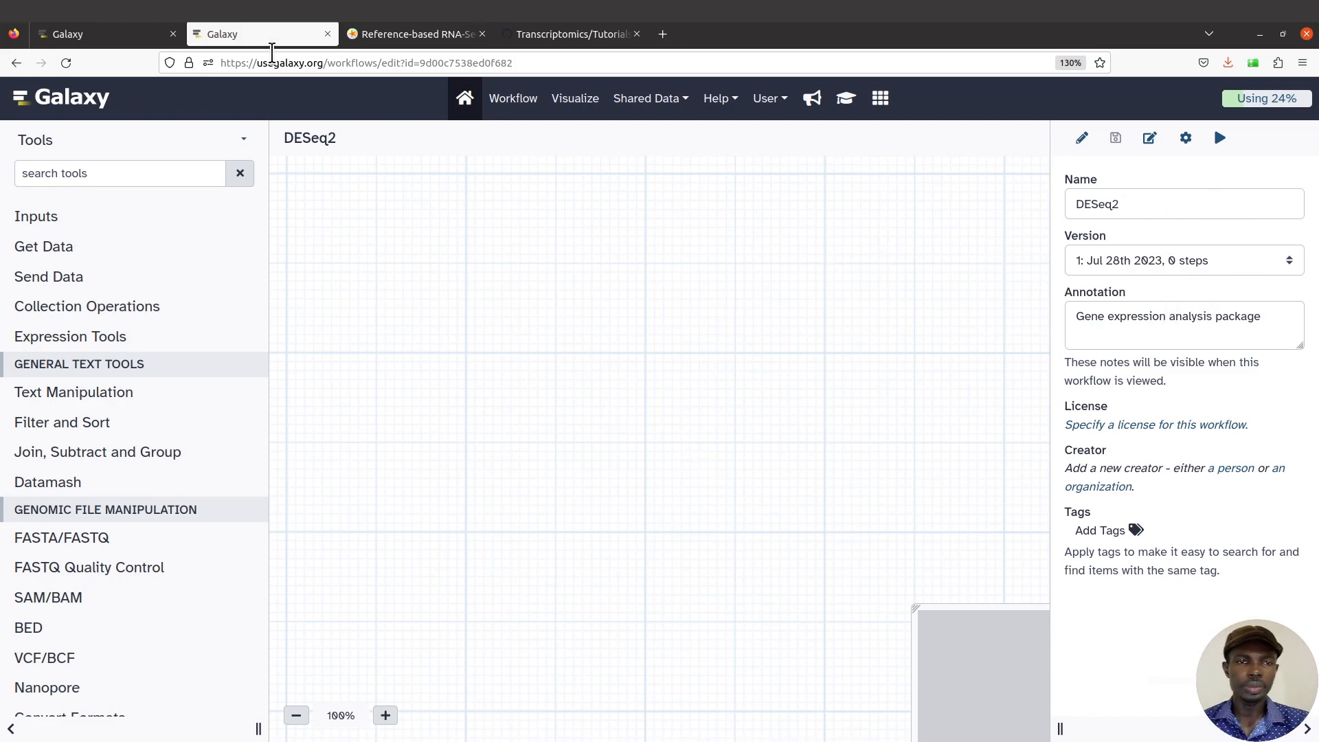
# - Duplicate the browser tab holding the new DESeq2 workflow and open the Galaxy home page in the copy
pyautogui.rightClick(249, 36)
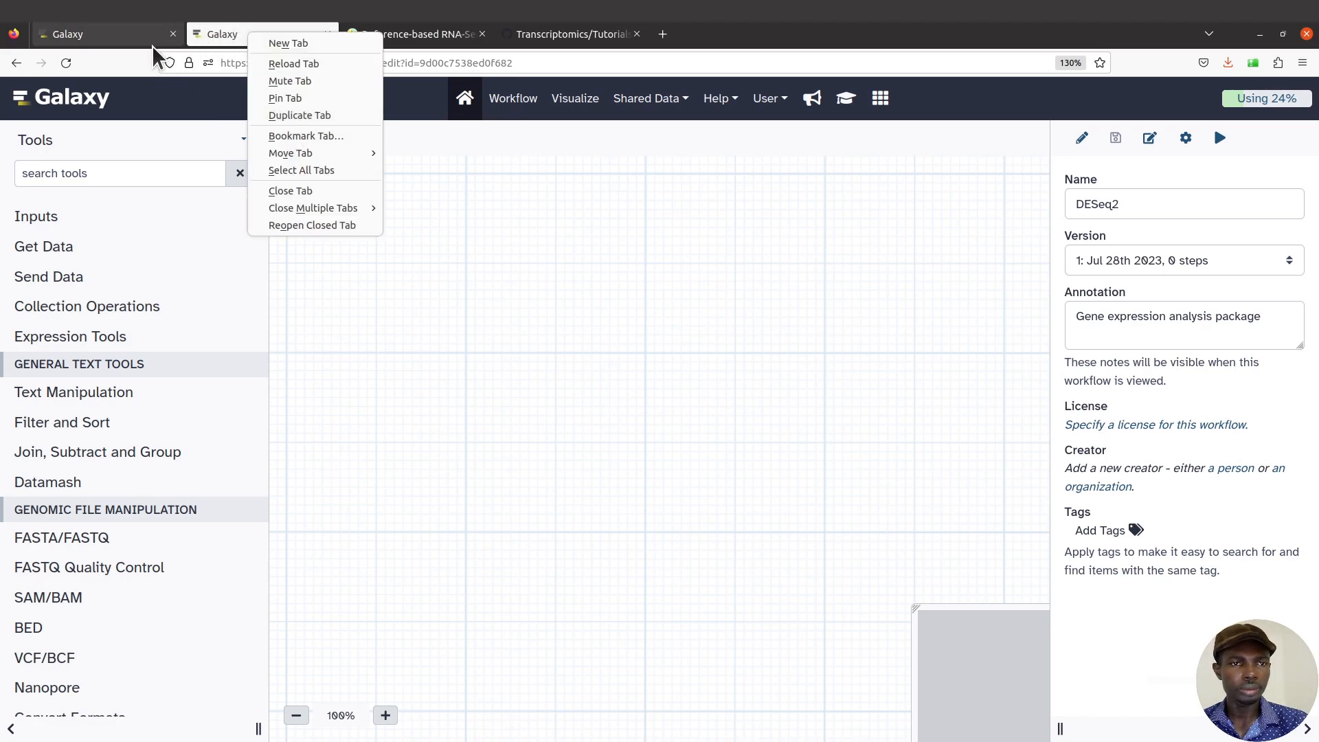
pyautogui.click(133, 37)
pyautogui.click(135, 38)
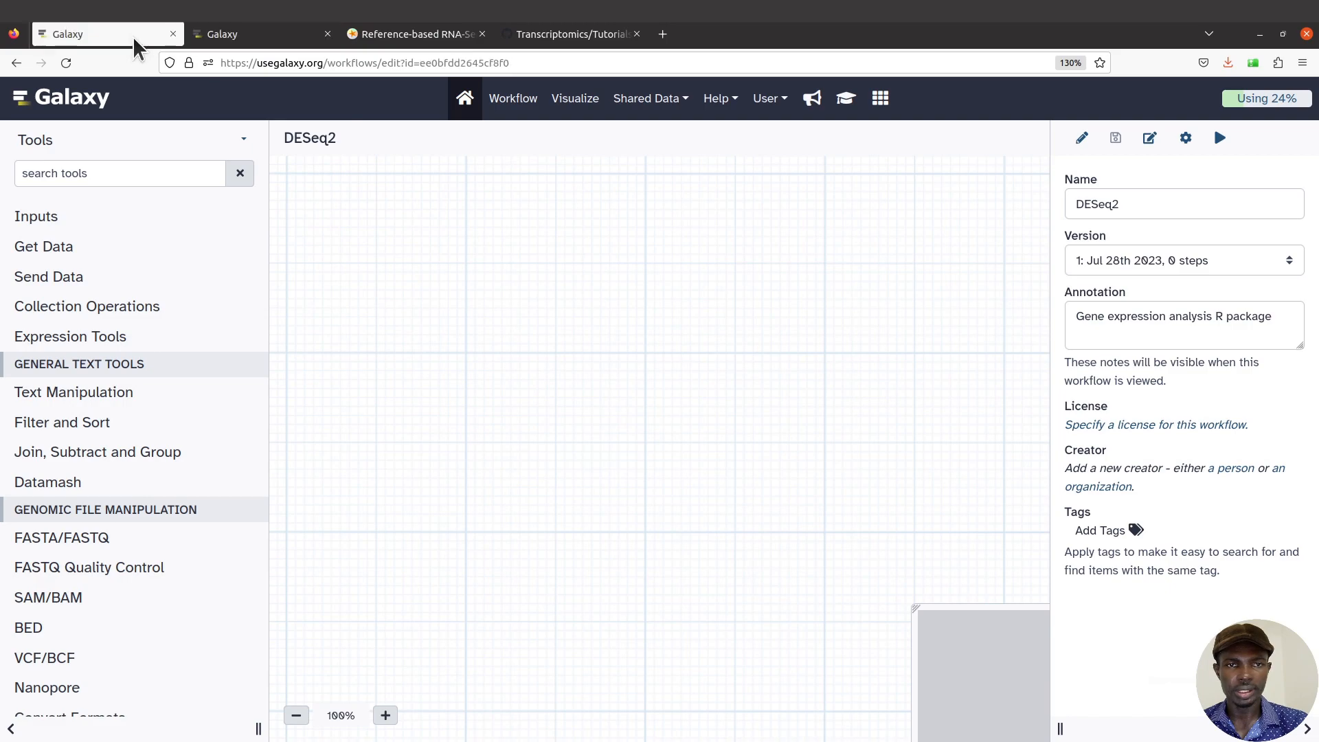
pyautogui.click(230, 39)
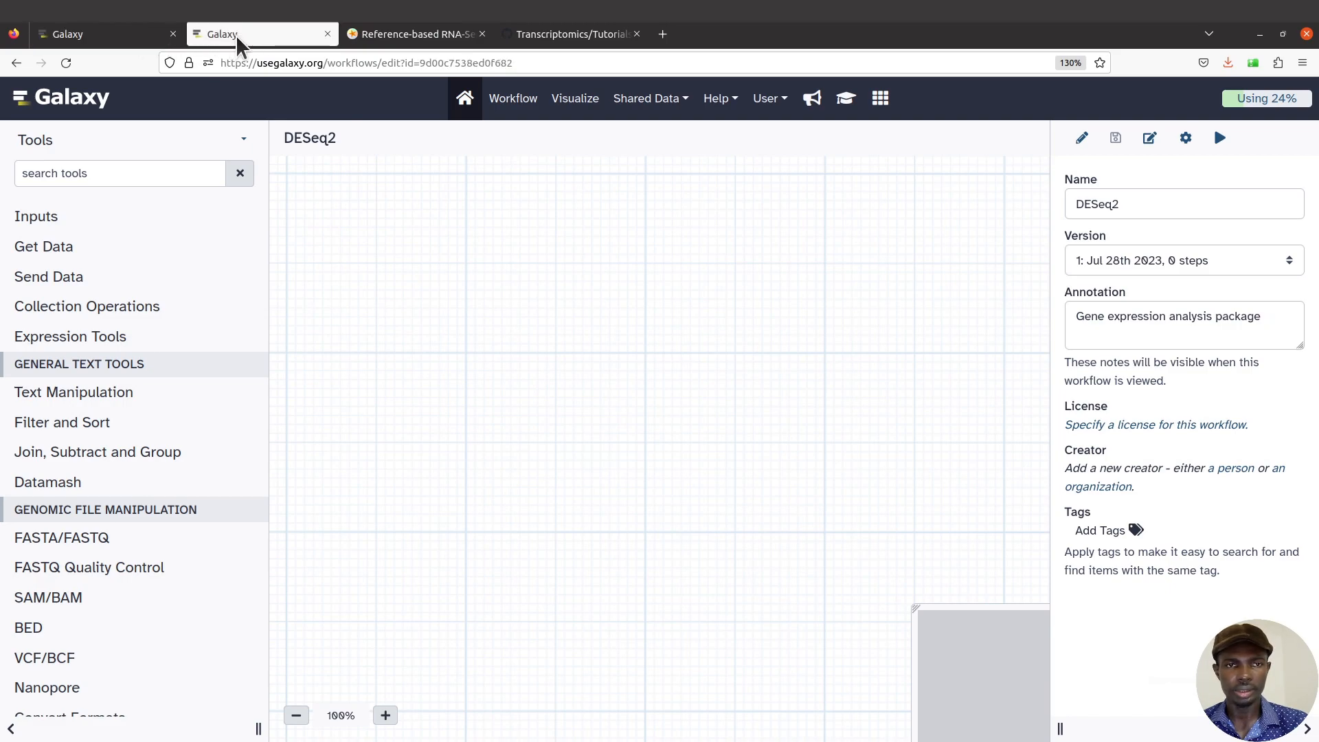
pyautogui.rightClick(232, 40)
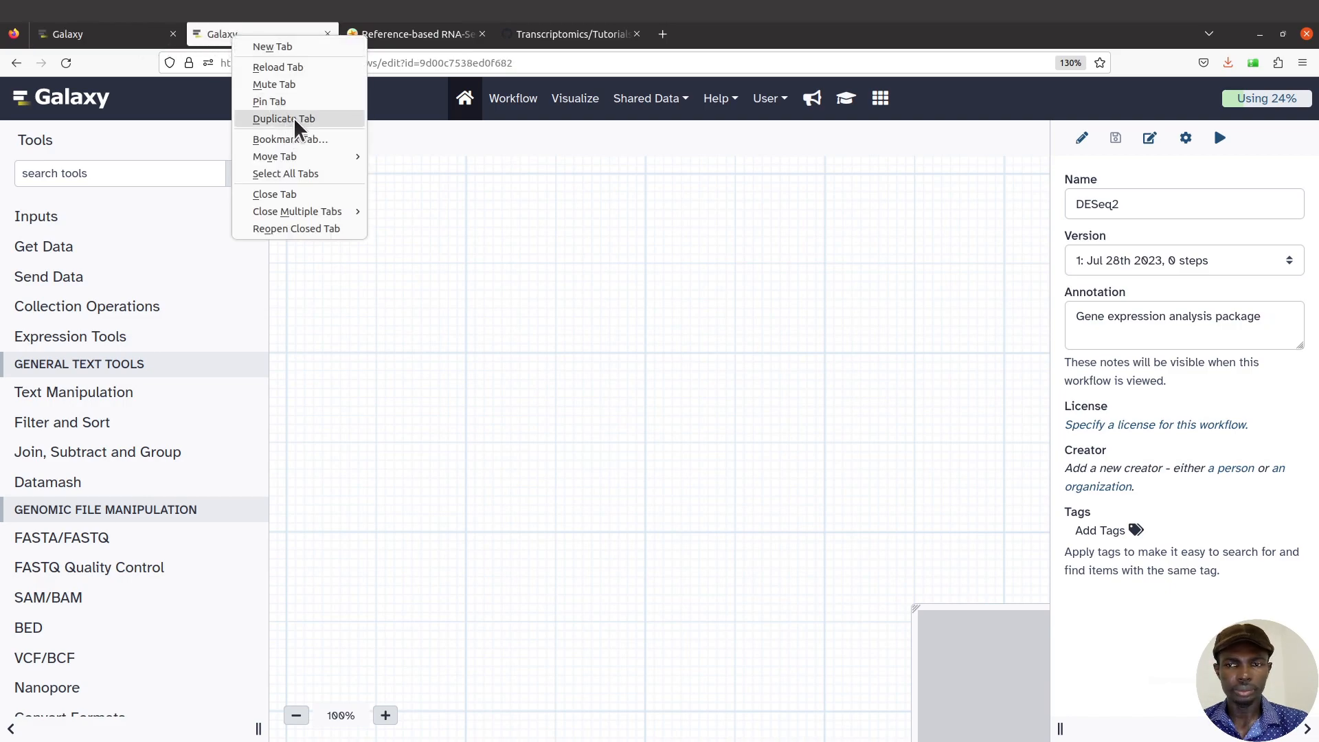
pyautogui.click(294, 117)
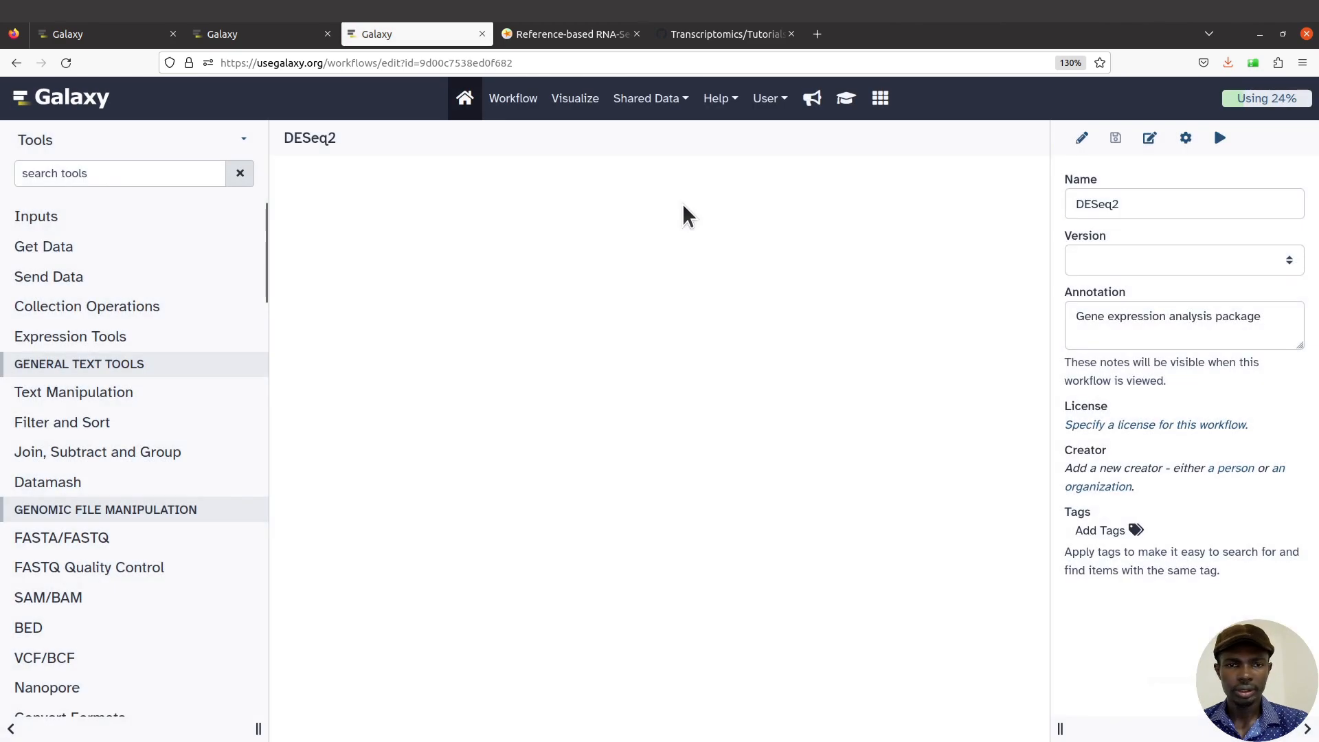
pyautogui.click(57, 103)
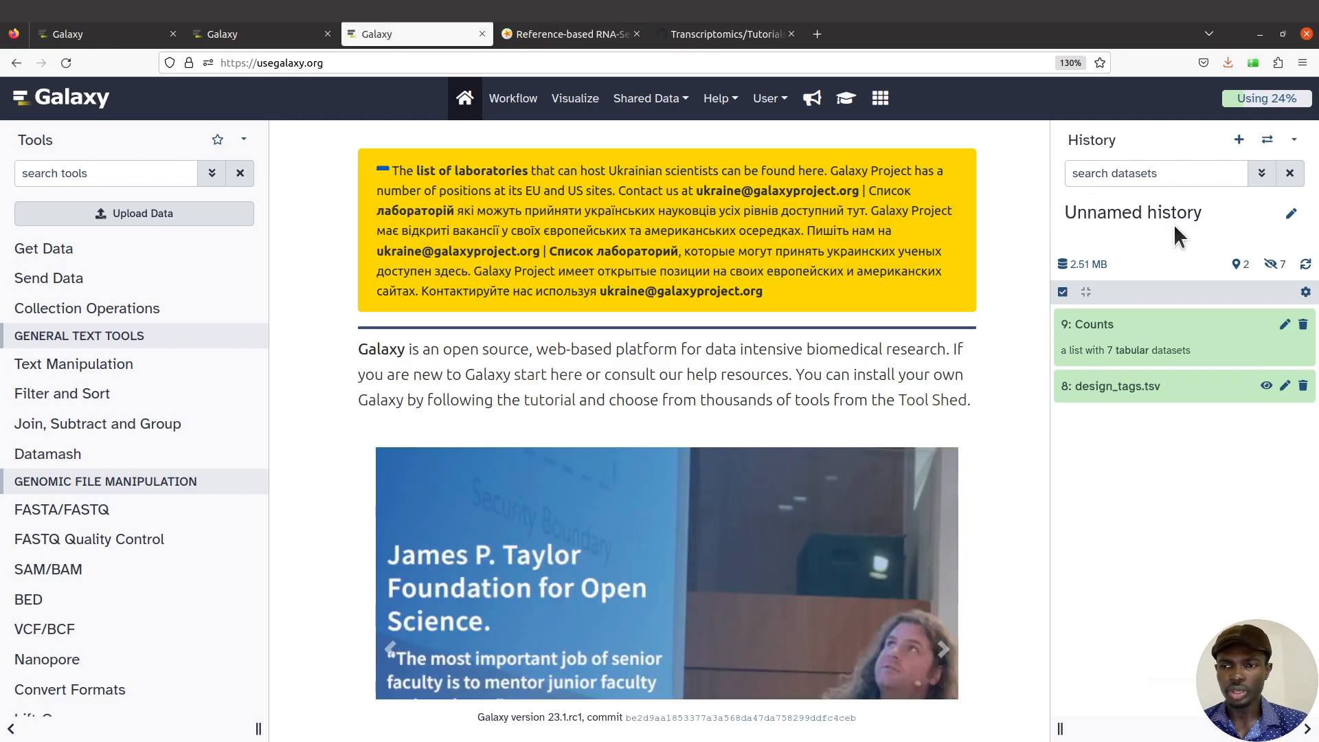
# - Rename the unnamed history to DESeq2 and save it
pyautogui.click(1292, 215)
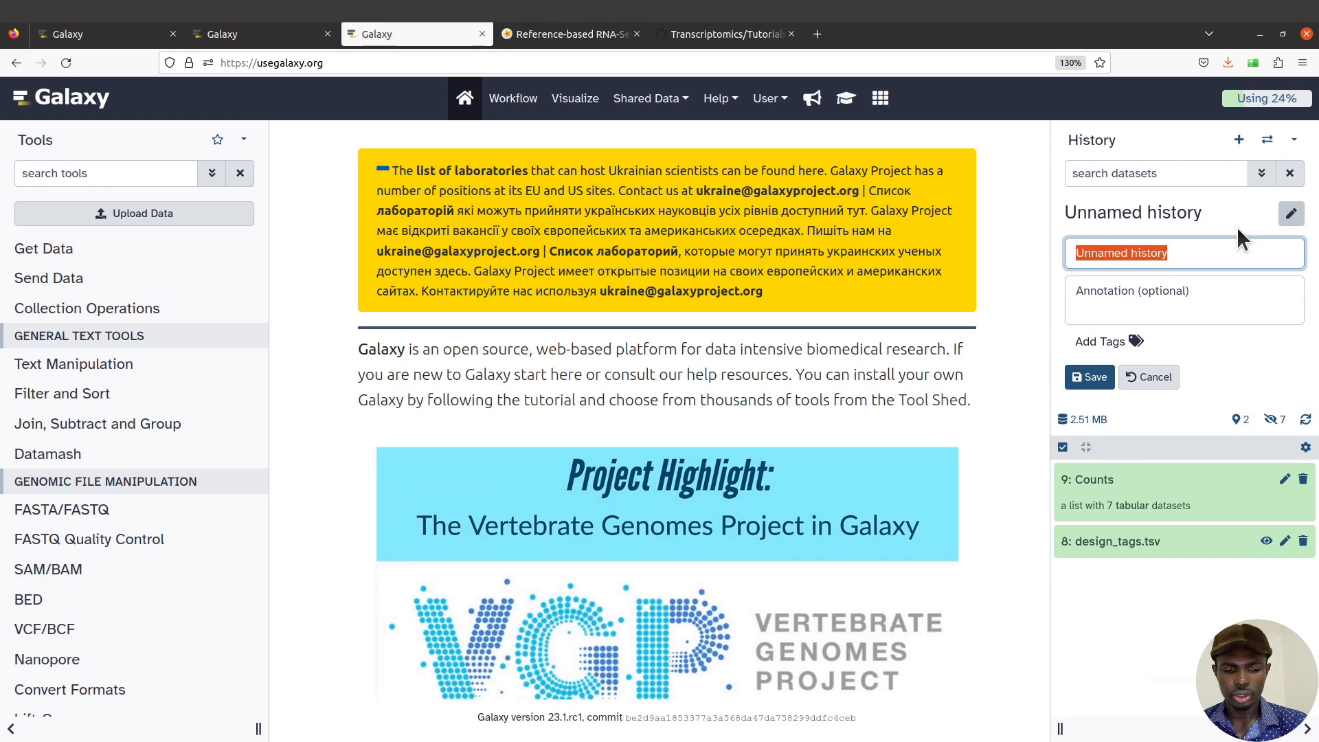
pyautogui.write('Deseq')
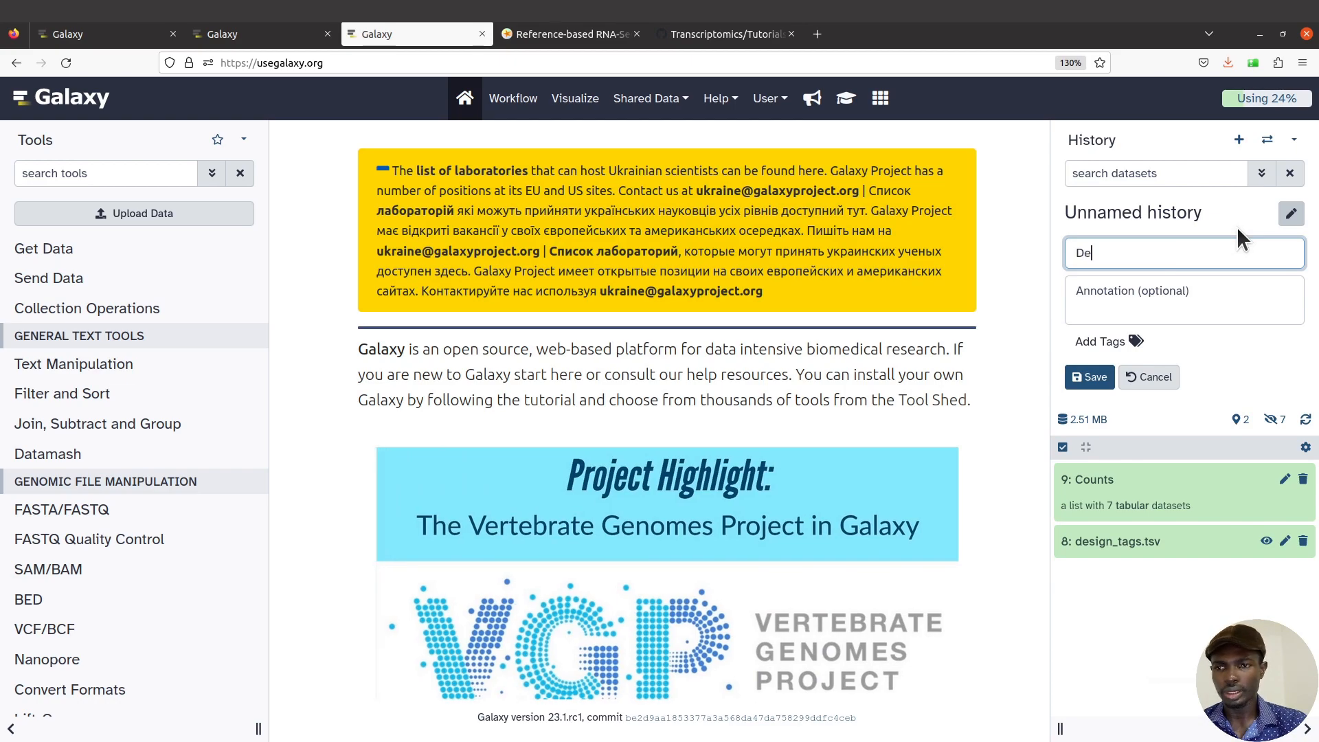
pyautogui.press('BackSpace')
pyautogui.press('BackSpace')
pyautogui.press('BackSpace')
pyautogui.press('BackSpace')
pyautogui.write('ESeq2')
pyautogui.click(1098, 377)
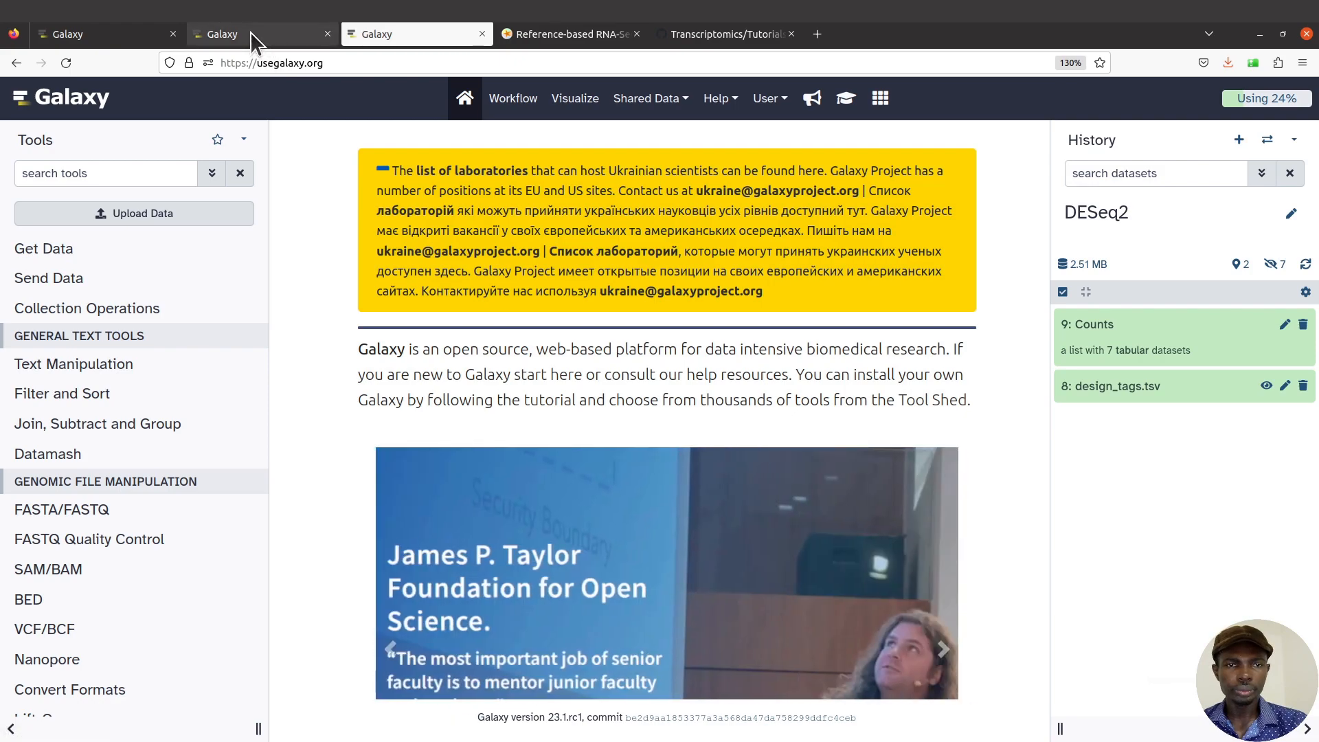
# - Add an input dataset collection to the DESeq2 workflow and move its box to the canvas's upper-left area
pyautogui.click(251, 34)
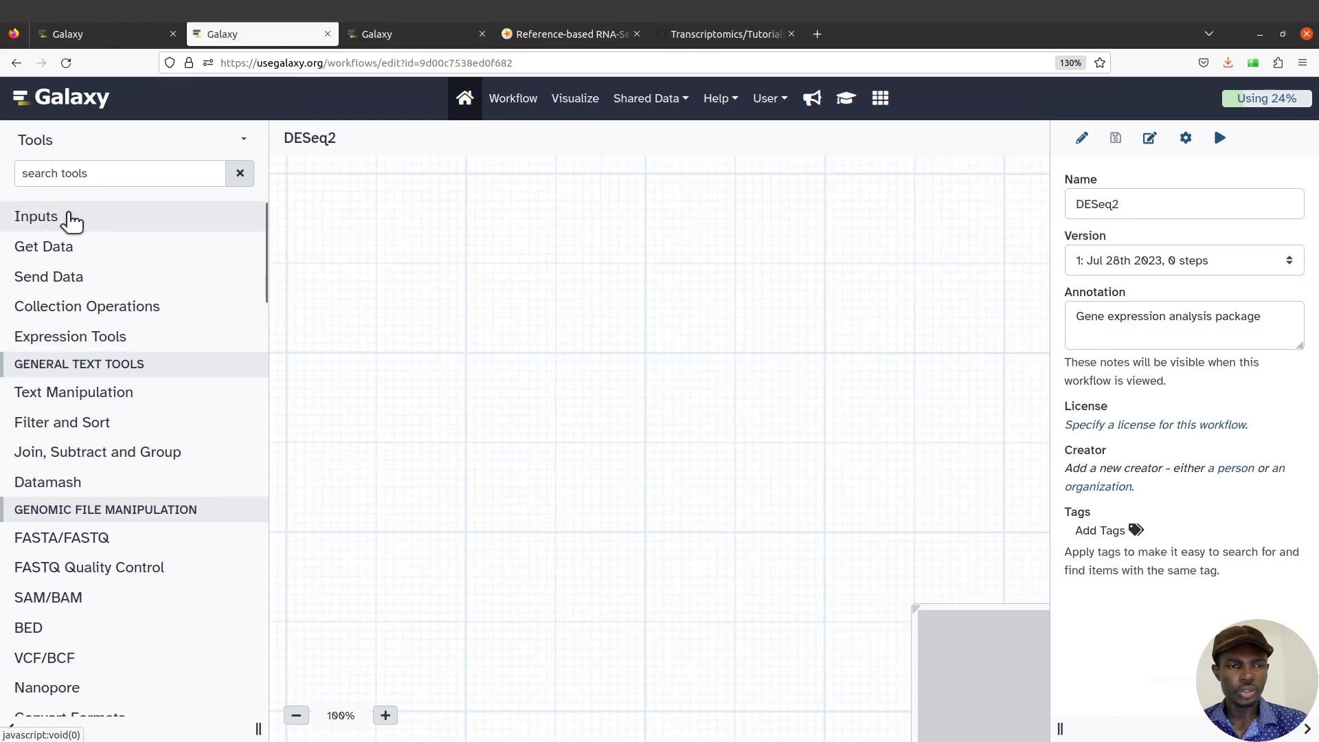
pyautogui.click(64, 217)
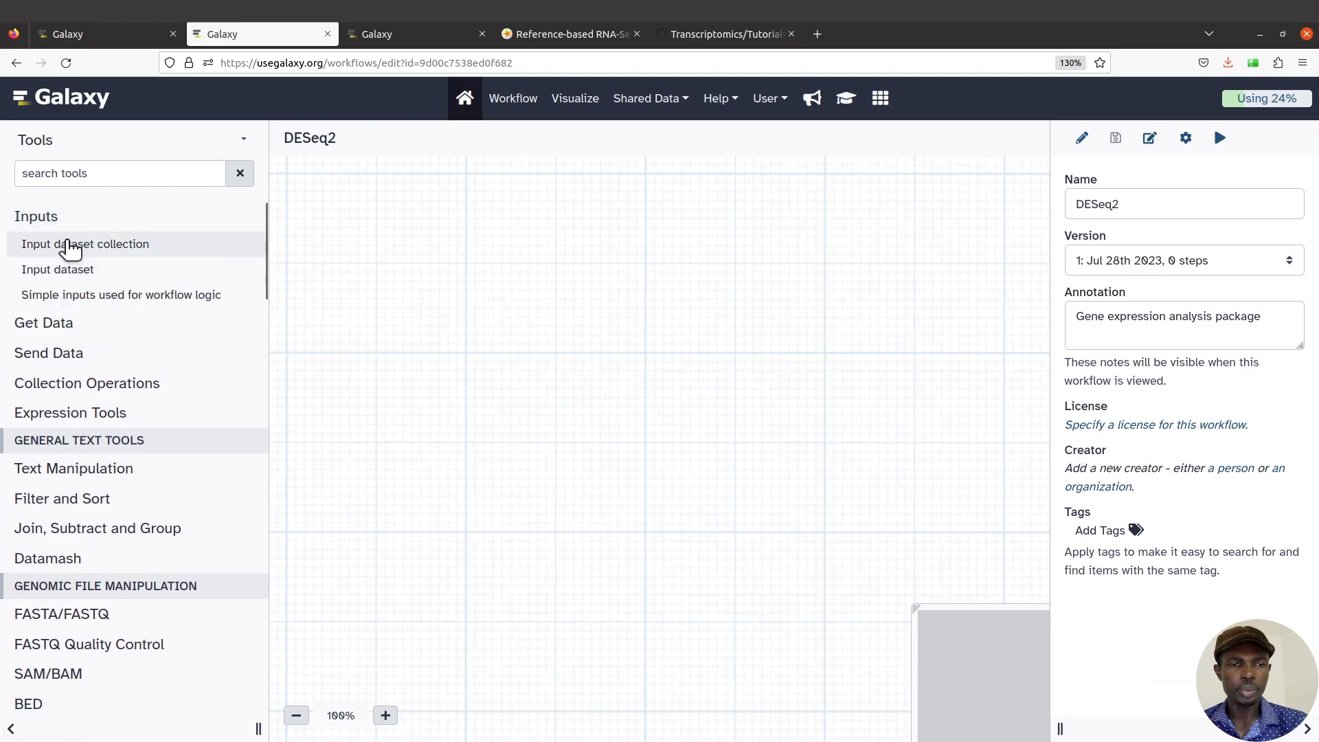
pyautogui.click(69, 244)
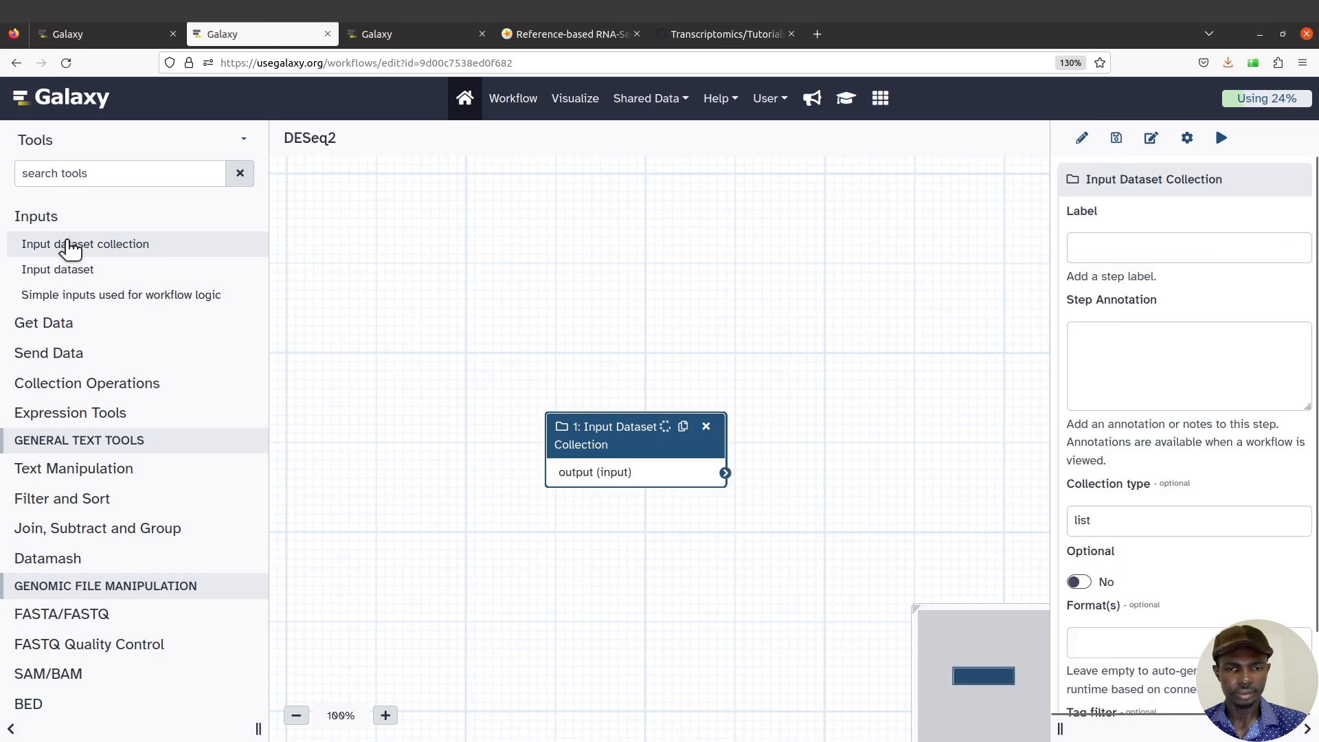
pyautogui.moveTo(609, 438); pyautogui.dragTo(487, 281)
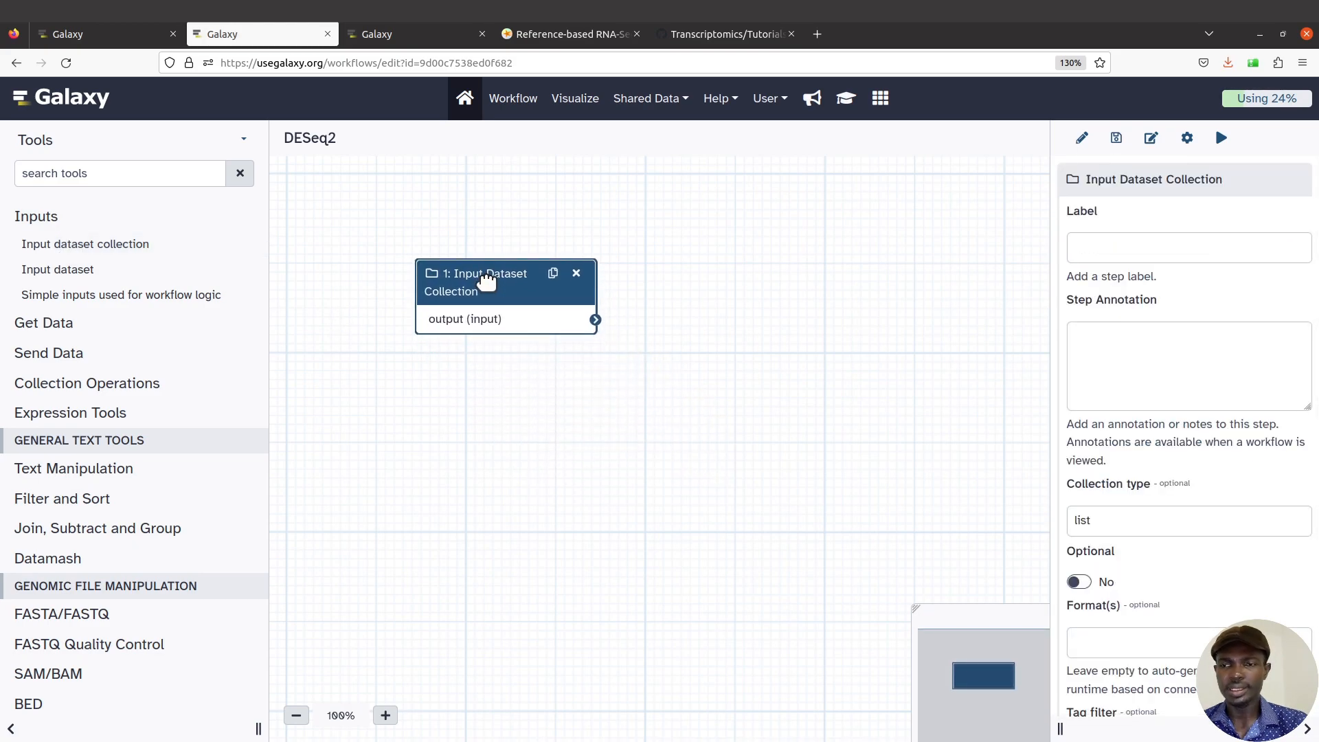
# - Check the Counts collection in the history, and label the workflow's input collection step "Count dataset collection"
pyautogui.click(404, 38)
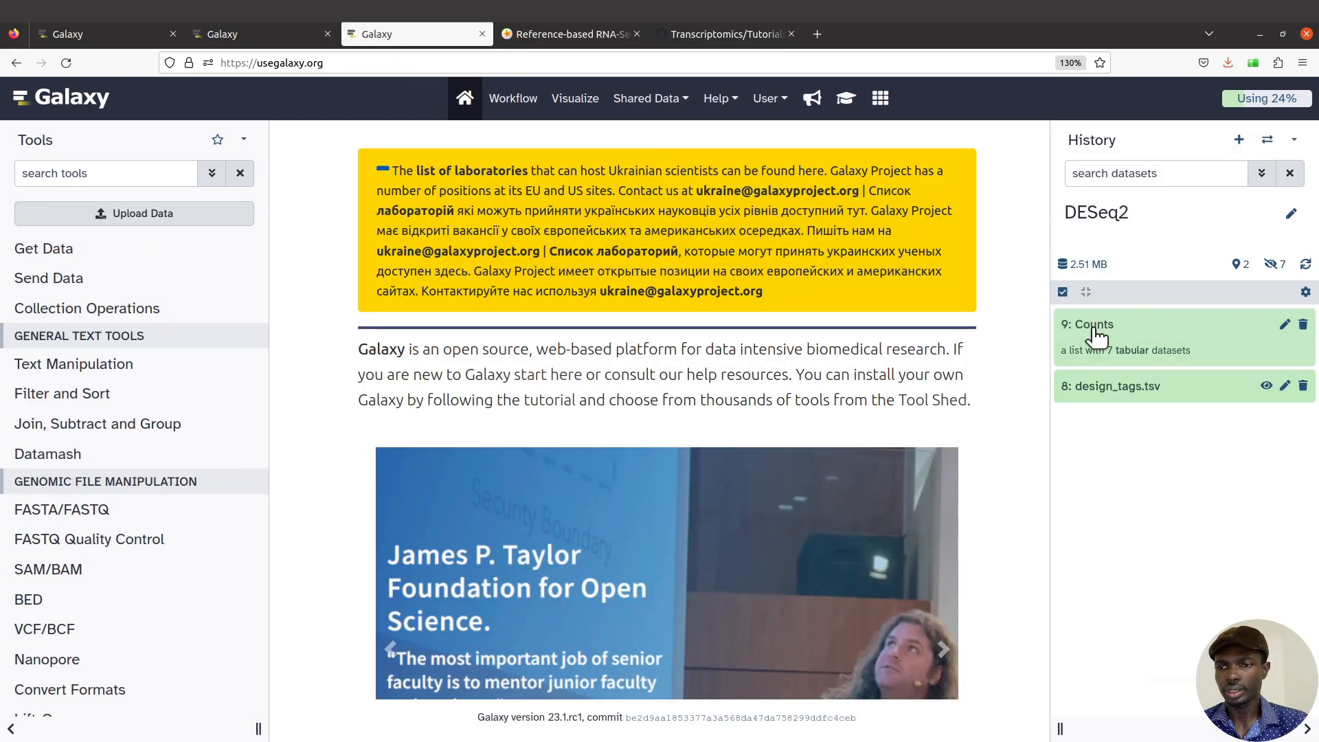
pyautogui.click(244, 33)
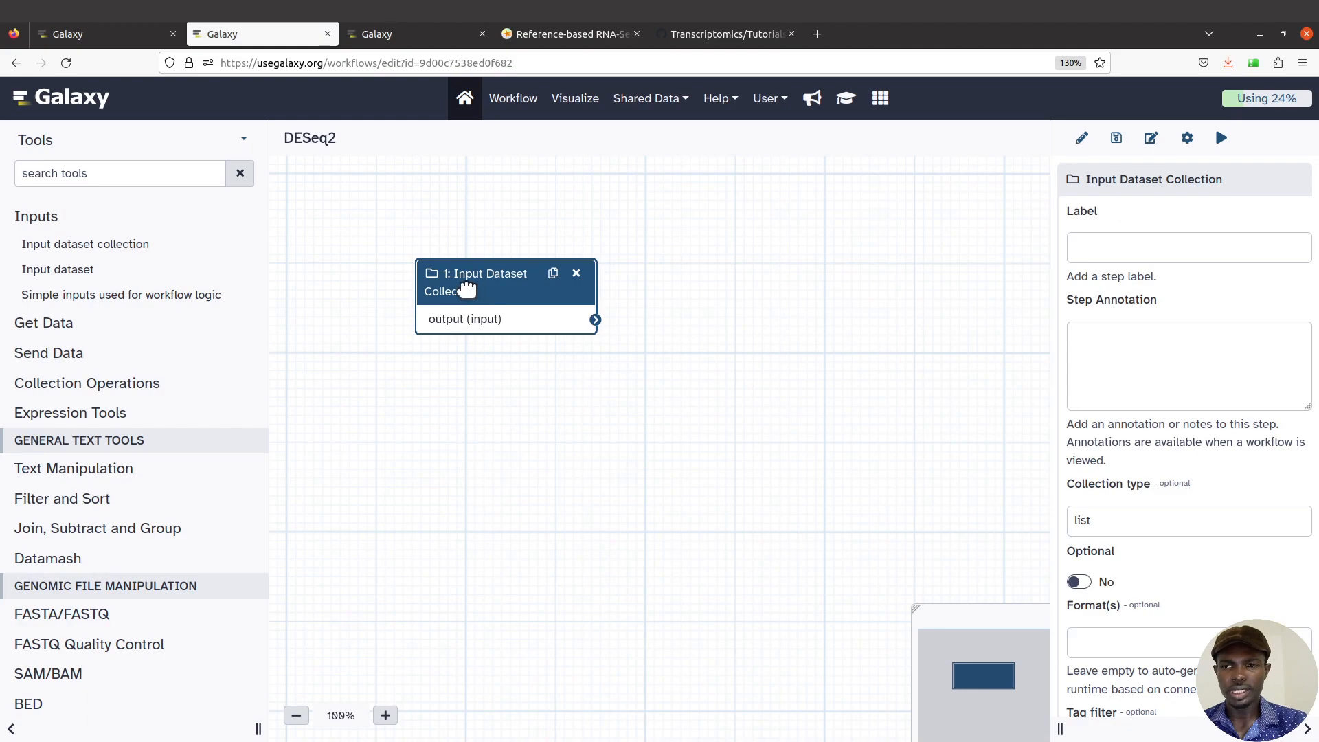
pyautogui.click(1120, 242)
pyautogui.write('C')
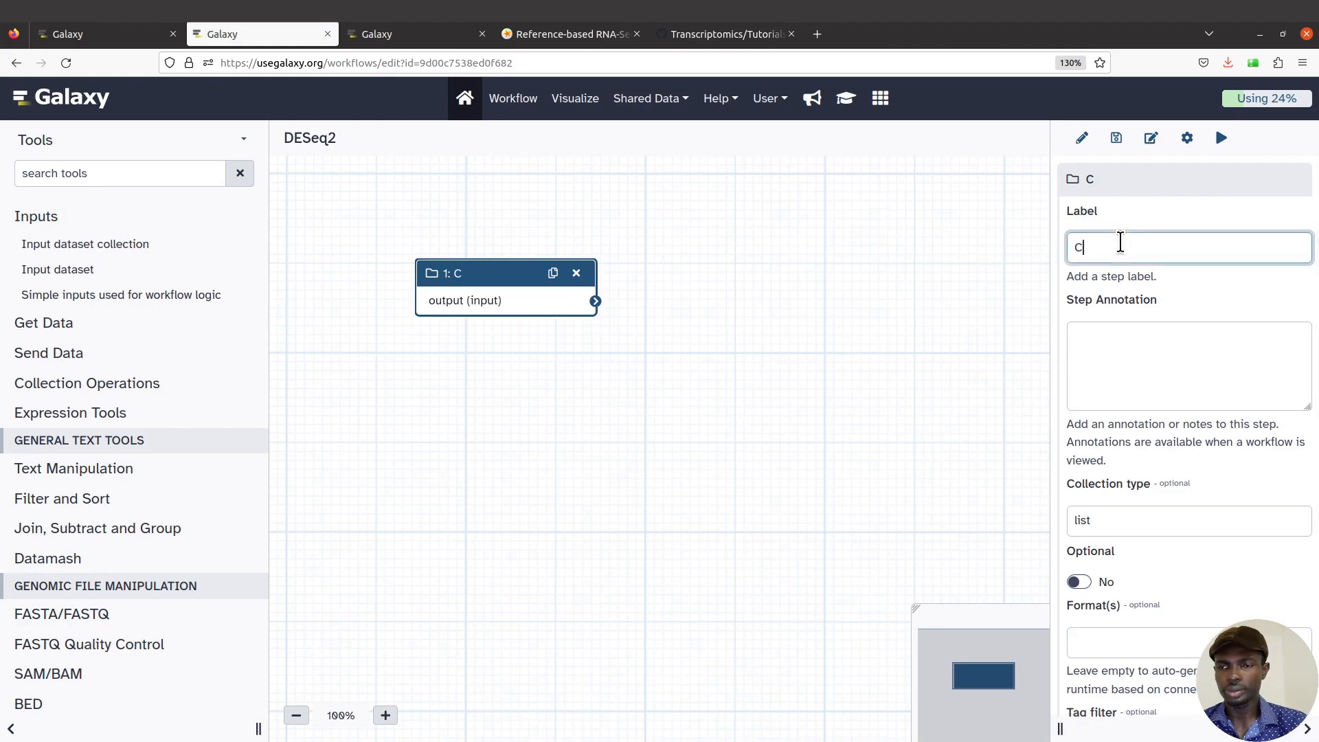
pyautogui.write('ount dat')
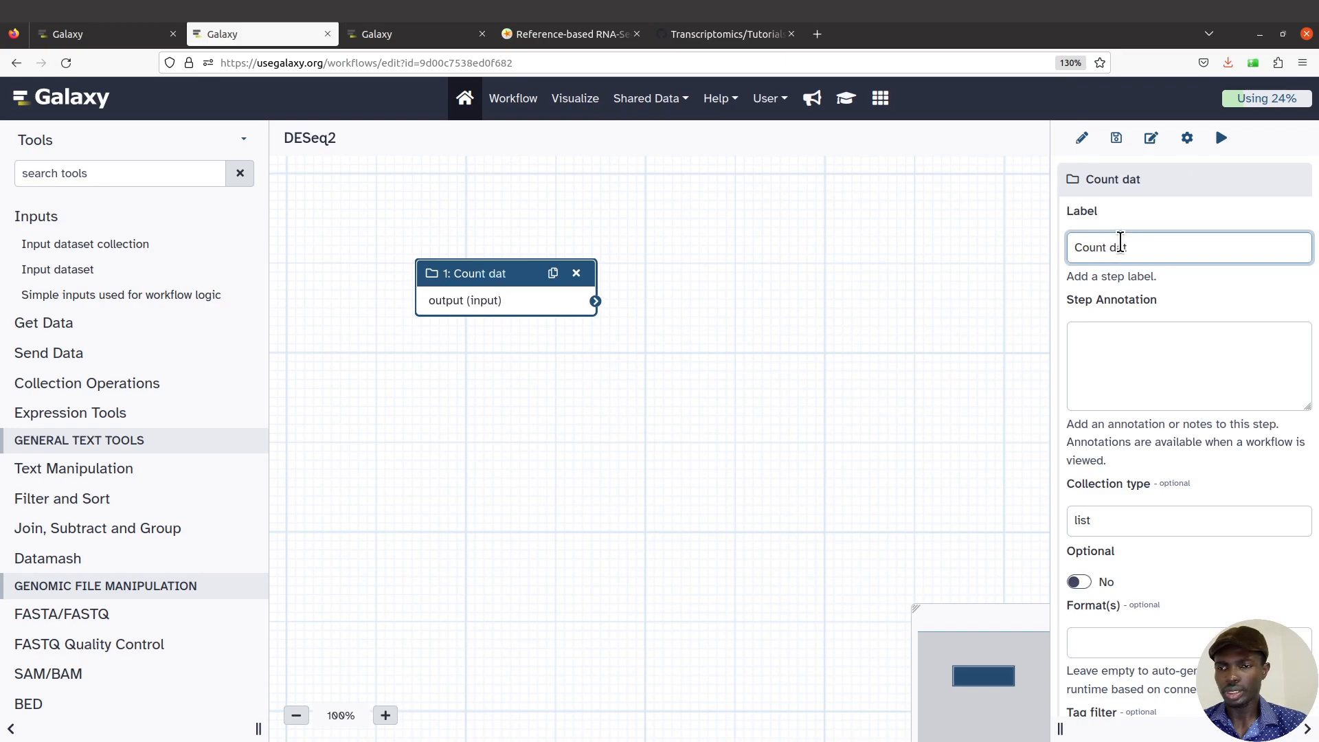
pyautogui.write('aset ')
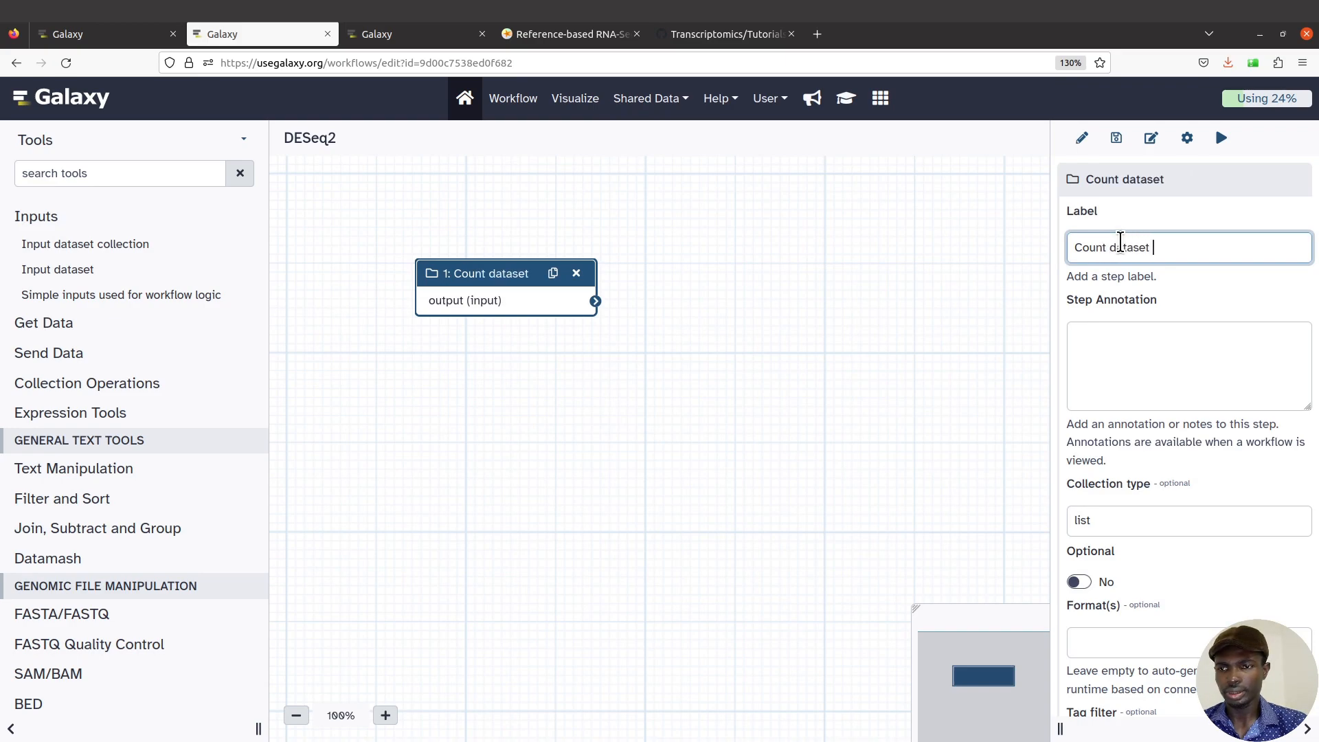
pyautogui.write('collection')
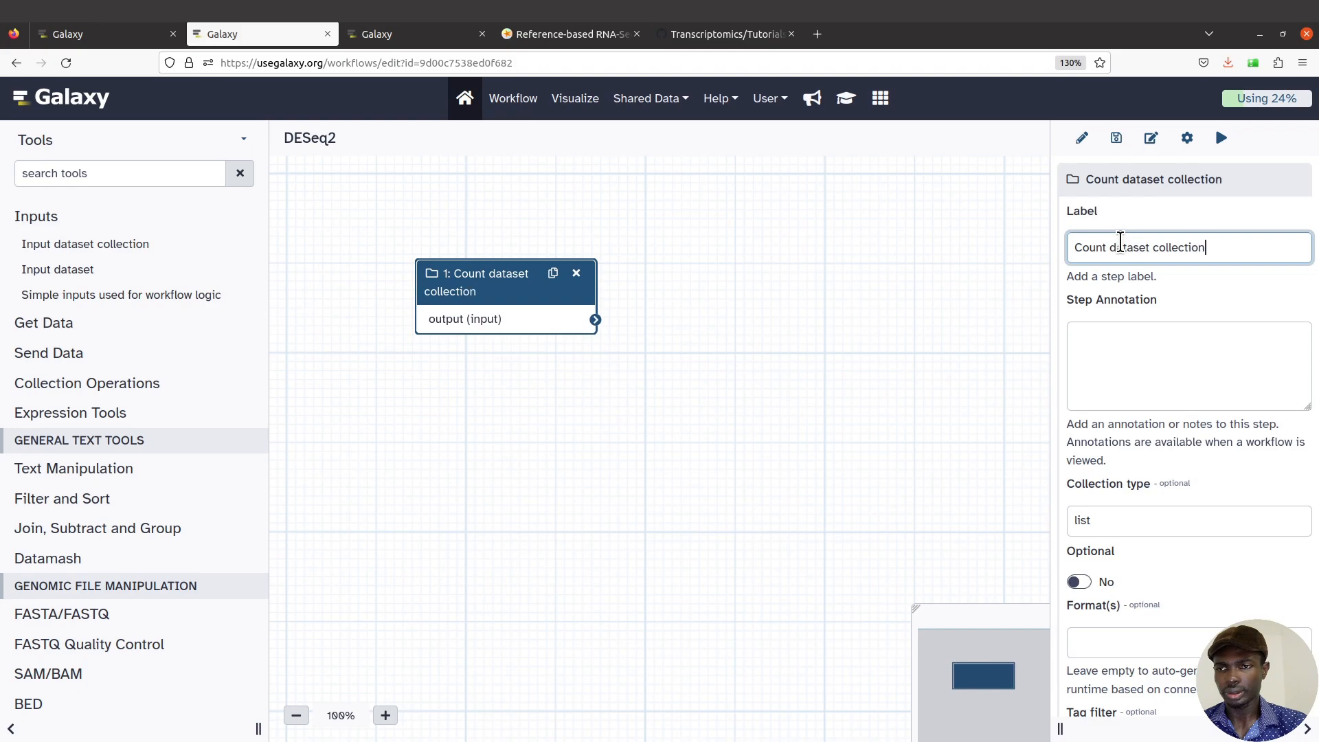
# - Annotate the Count dataset collection step with "Count data" and shift its box slightly up and left on the canvas
pyautogui.click(1166, 371)
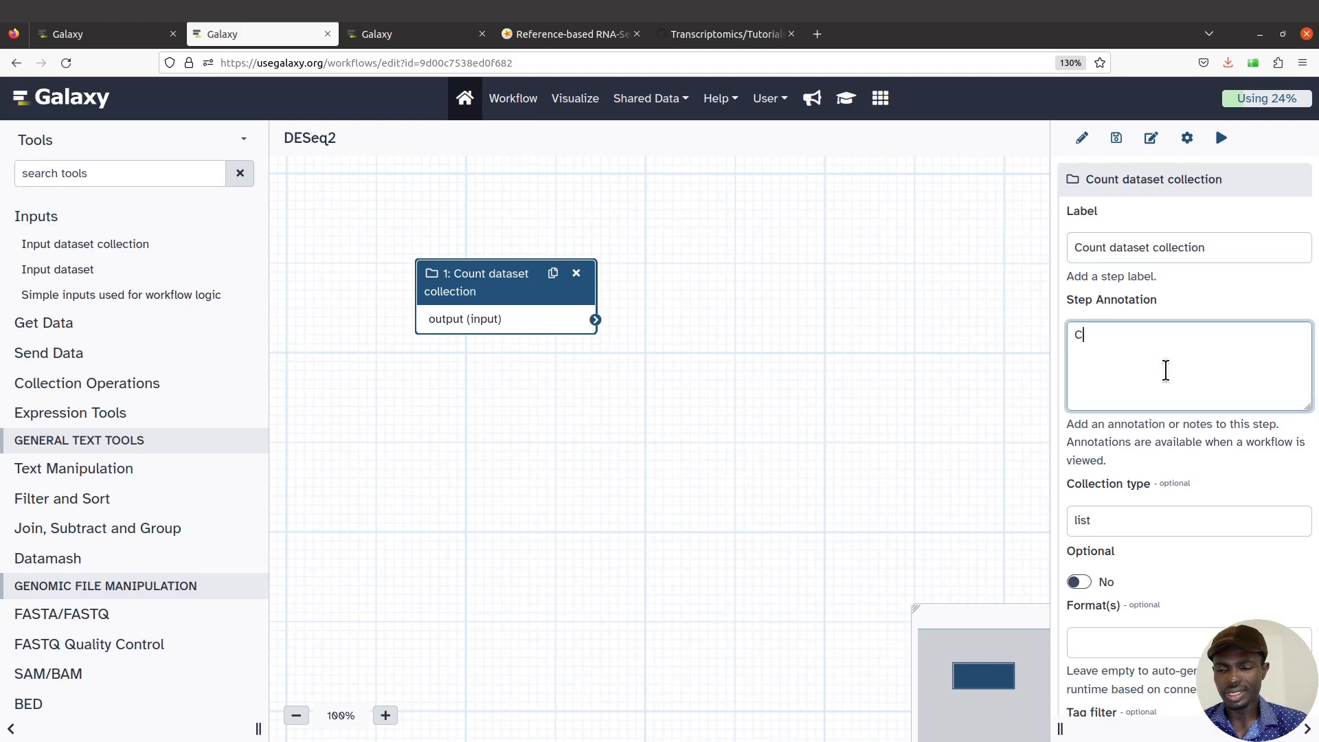
pyautogui.write('Cout')
pyautogui.press('BackSpace')
pyautogui.write('nt data')
pyautogui.moveTo(496, 278); pyautogui.dragTo(463, 232)
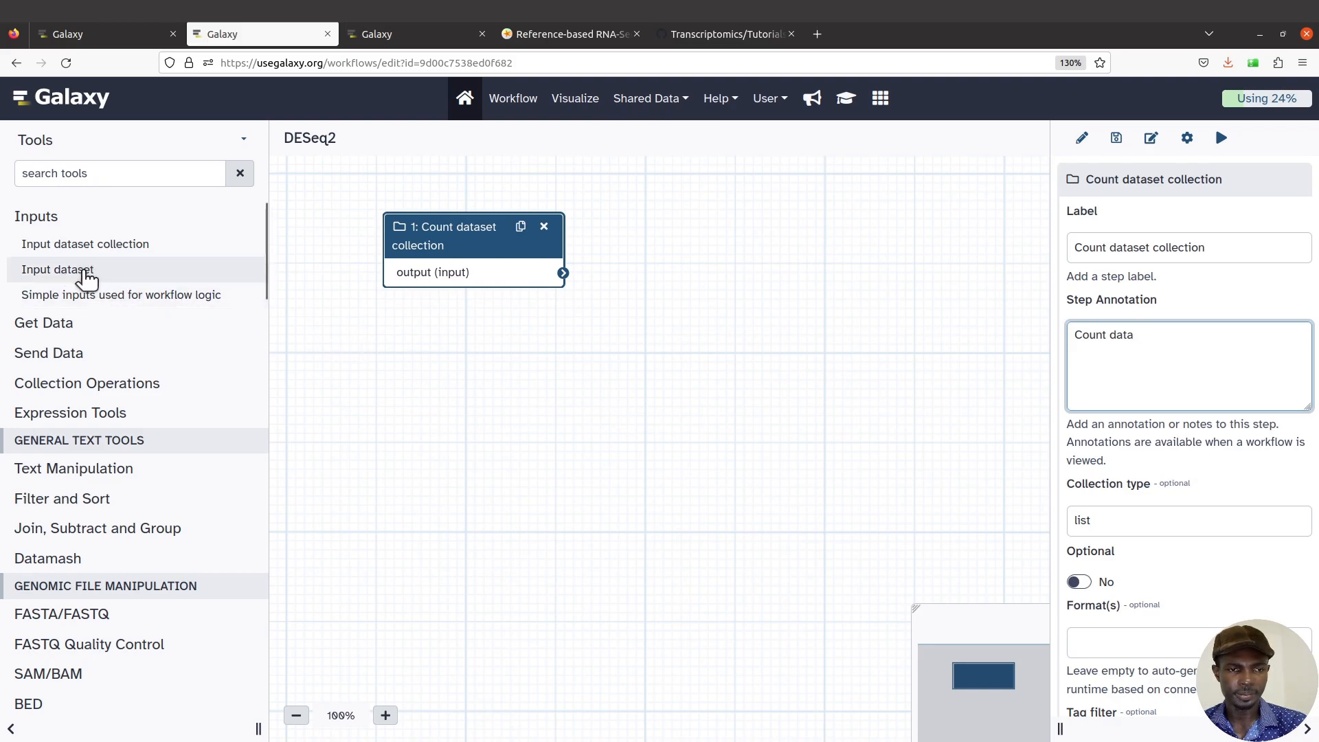
# - Add an input dataset to the workflow and place its box directly below the Count dataset collection box
pyautogui.click(84, 277)
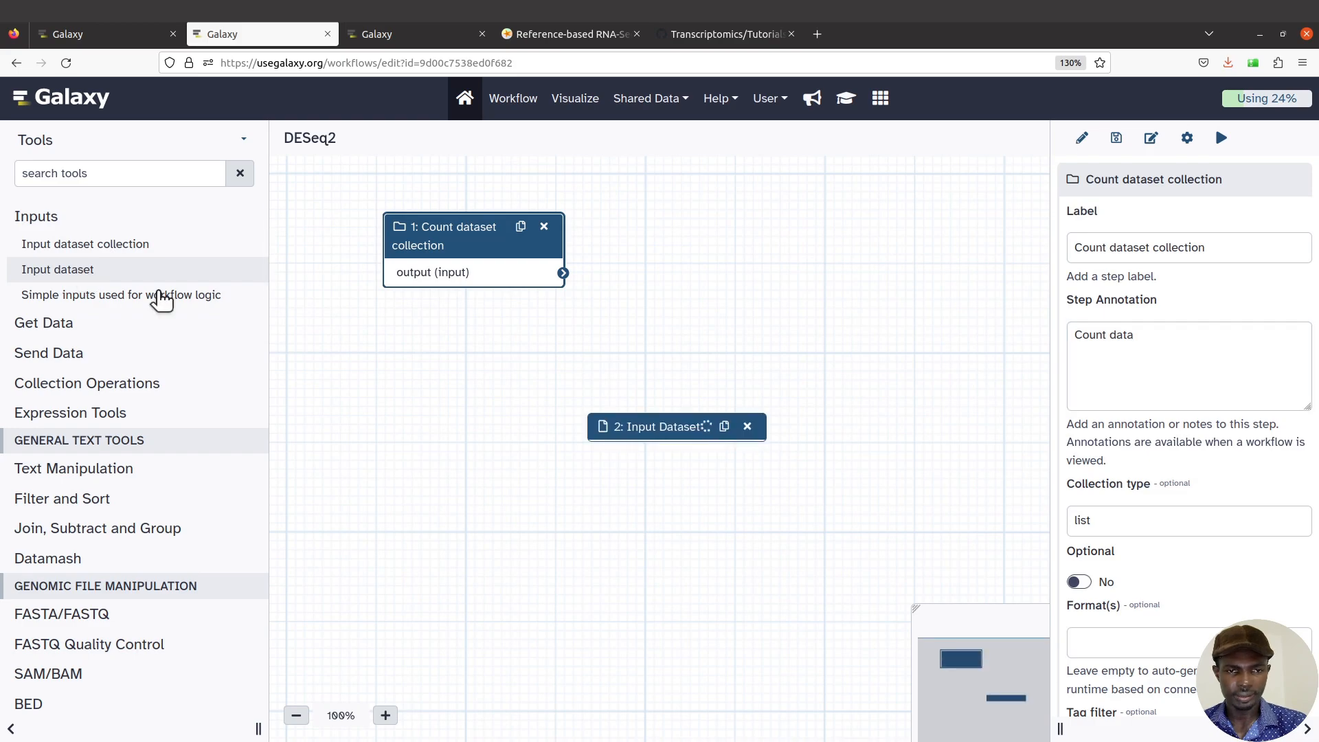
pyautogui.moveTo(666, 432); pyautogui.dragTo(493, 399)
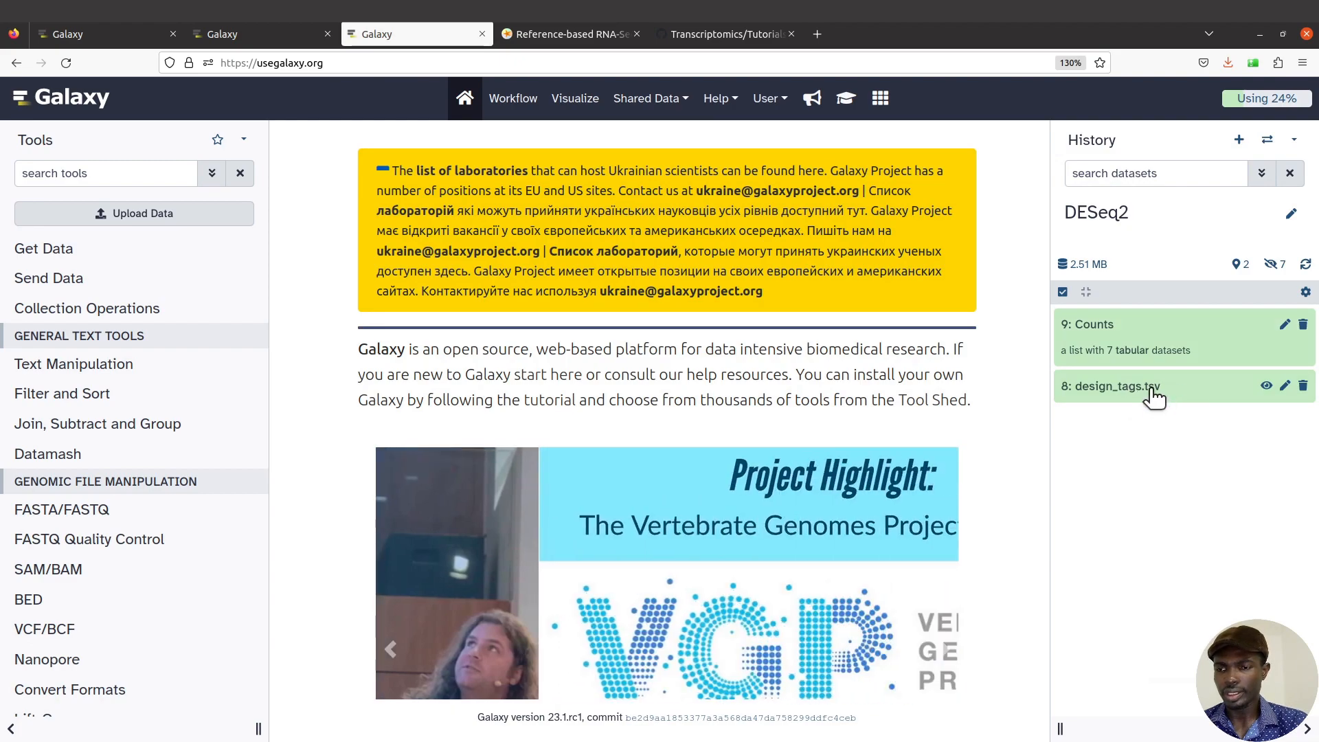
pyautogui.click(233, 35)
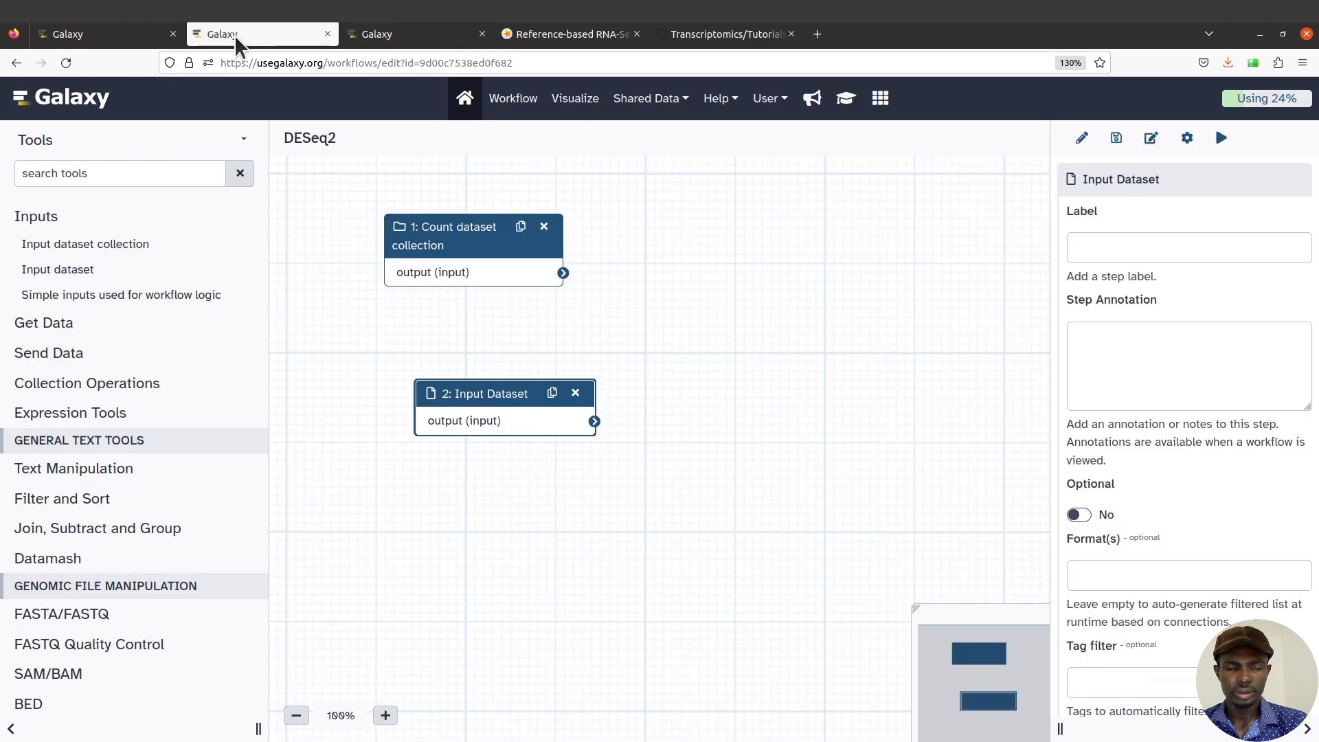
pyautogui.moveTo(485, 389); pyautogui.dragTo(451, 340)
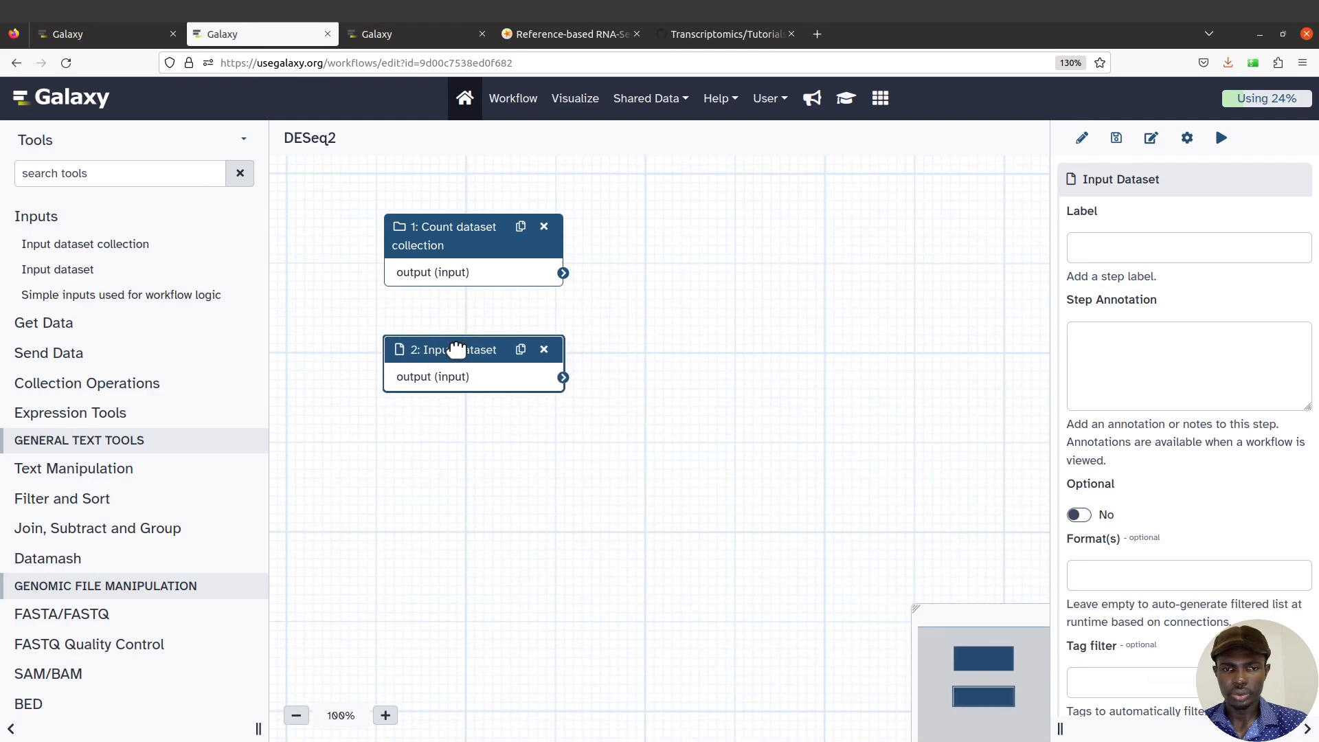
# - Label the new input dataset step "Tags file" and annotate it with "tags"
pyautogui.click(1084, 242)
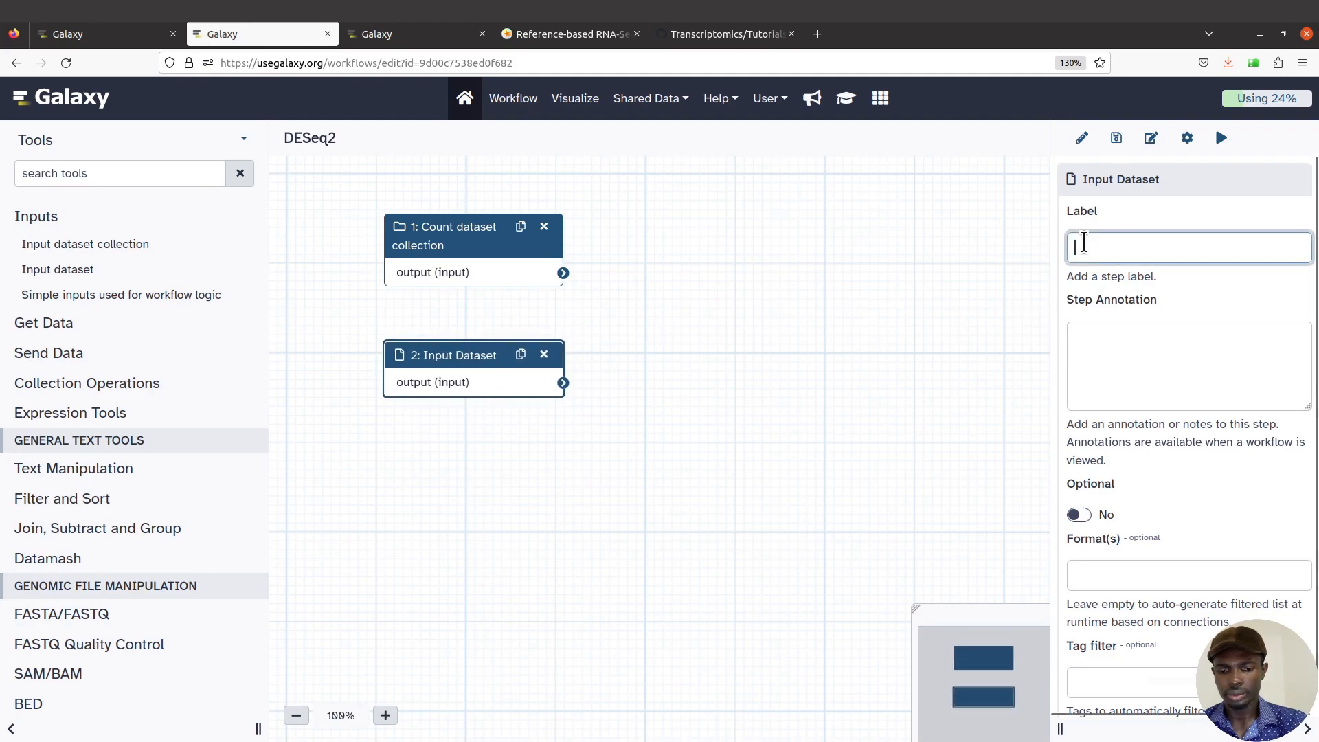
pyautogui.write('Tag')
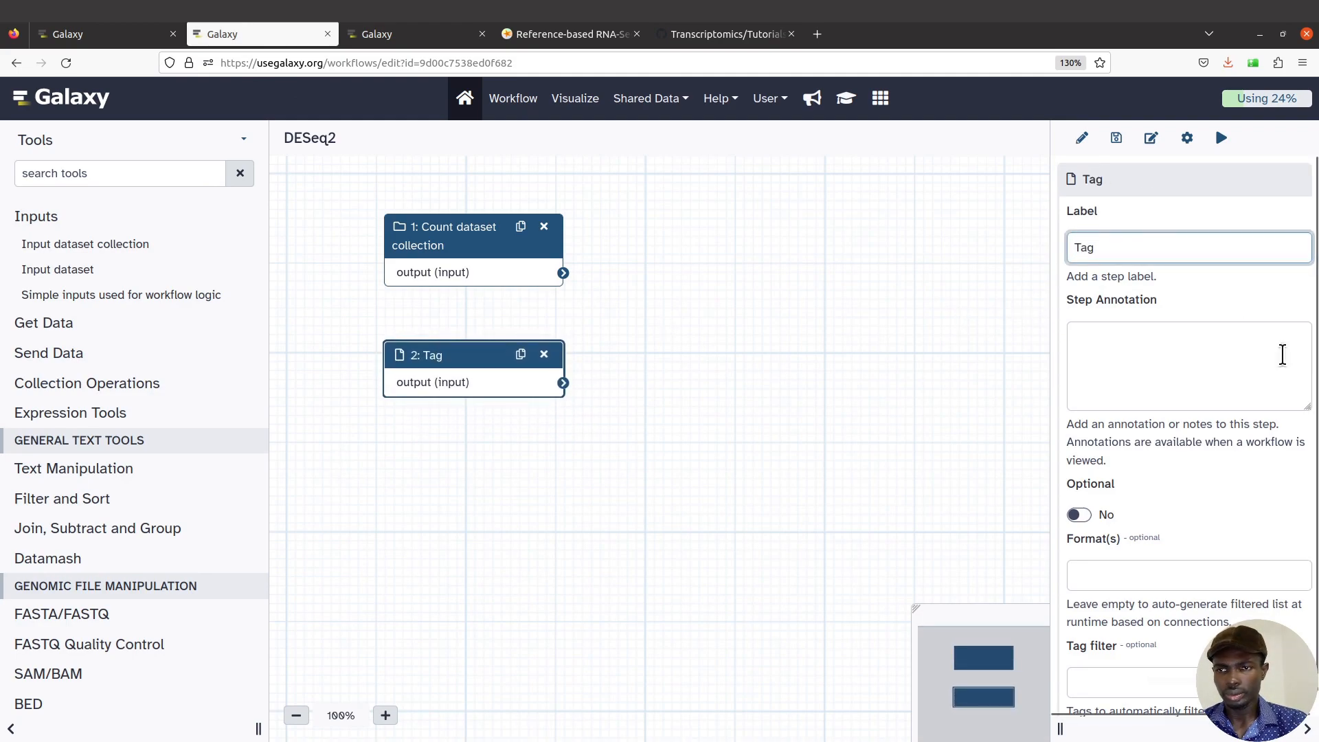
pyautogui.write('s file')
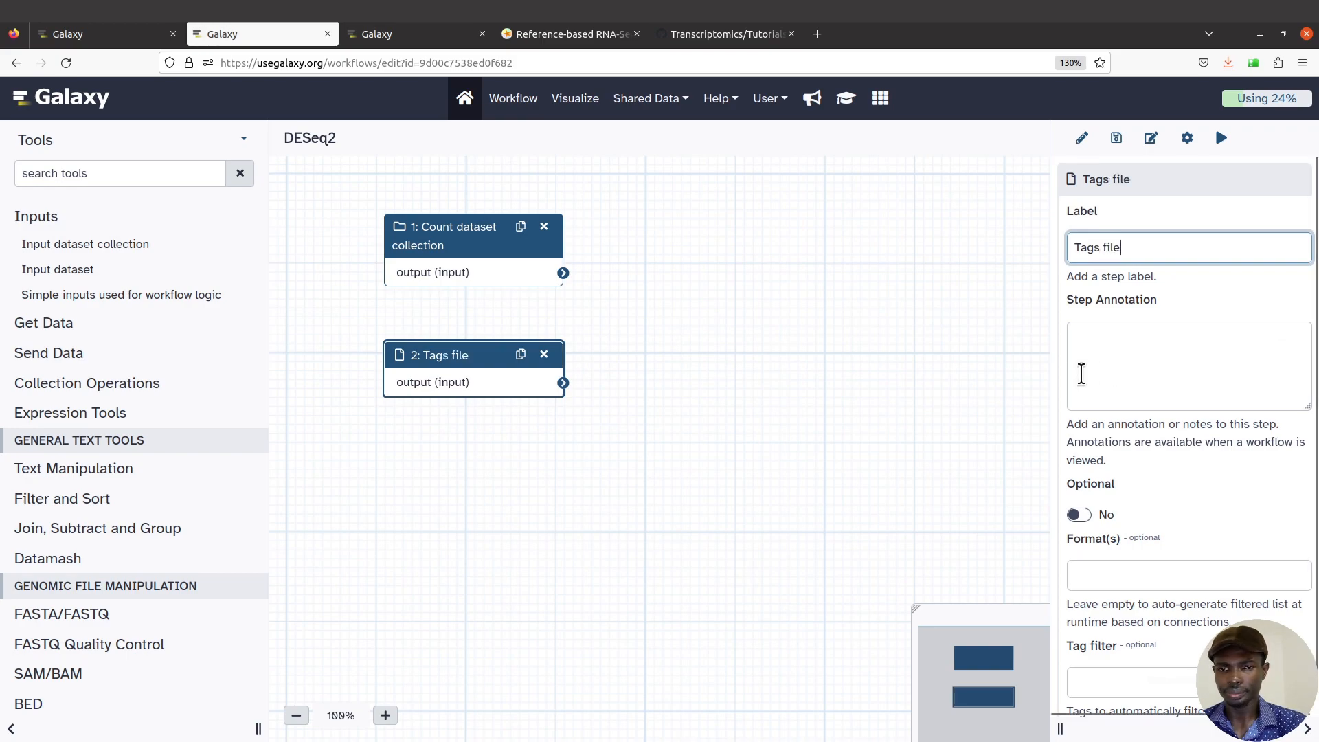
pyautogui.click(815, 438)
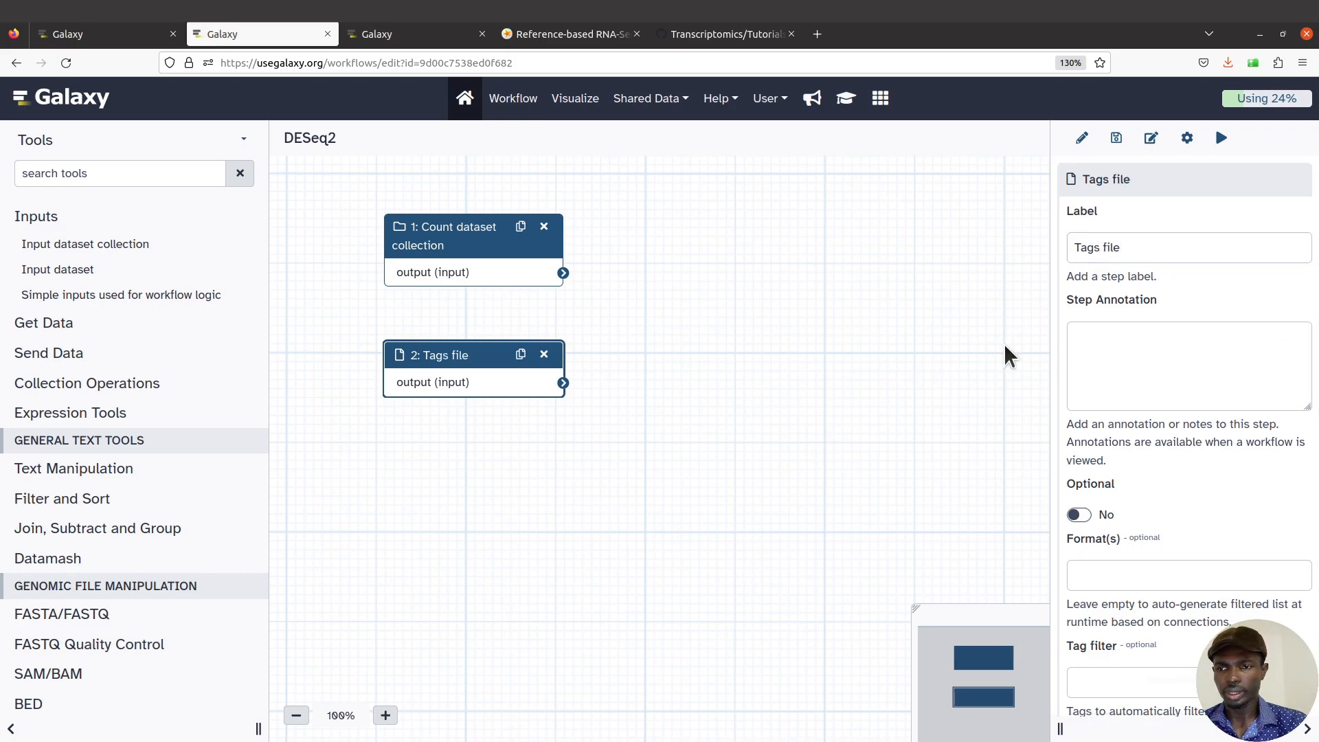
pyautogui.click(1123, 369)
pyautogui.write('tags')
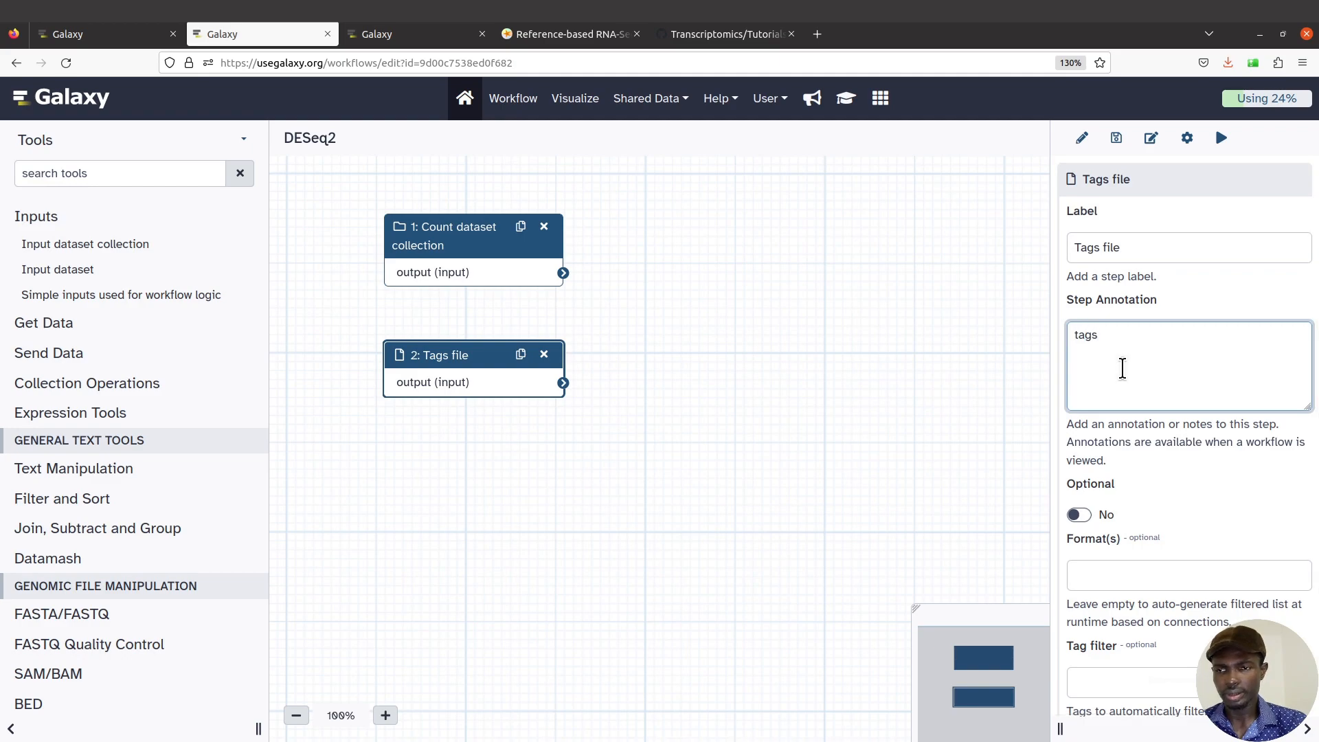
pyautogui.press('BackSpace')
pyautogui.click(883, 538)
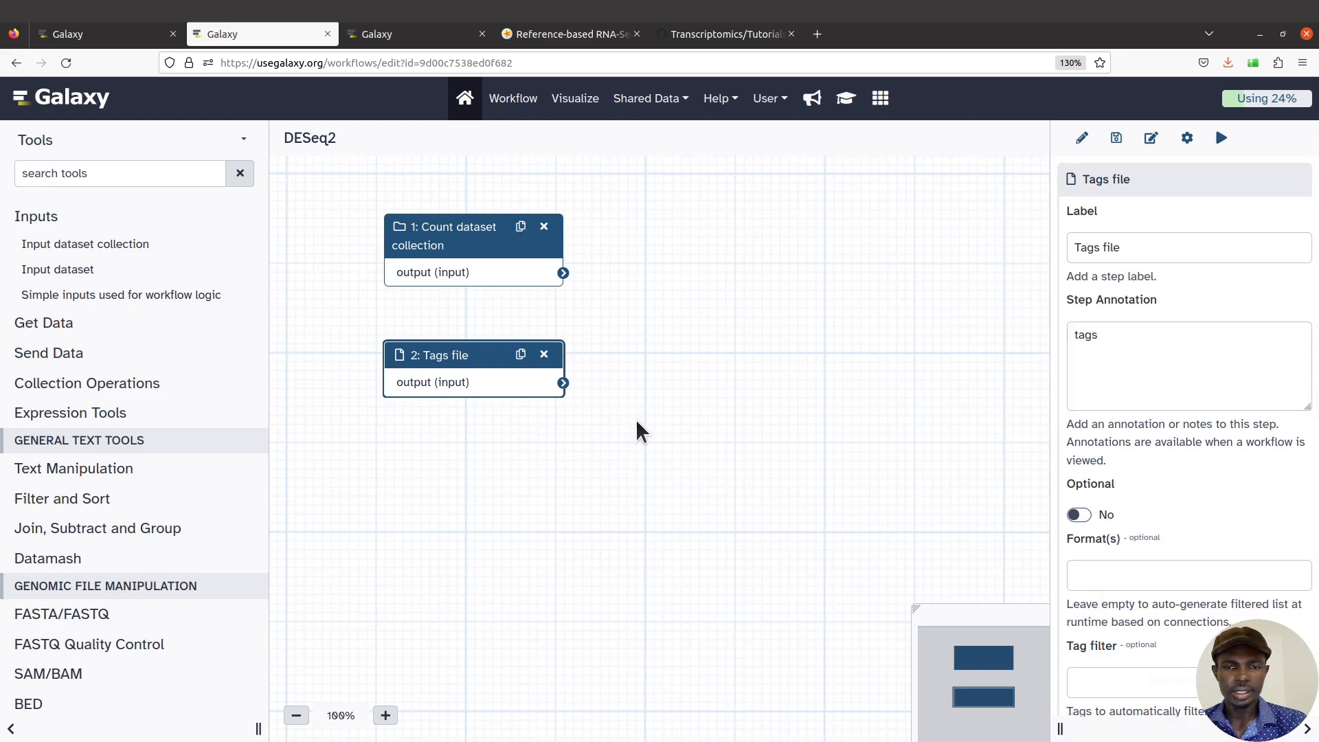
# - Find the Tag elements tool, add it to the workflow, and place its box to the right of the two input boxes
pyautogui.click(127, 171)
pyautogui.write('t')
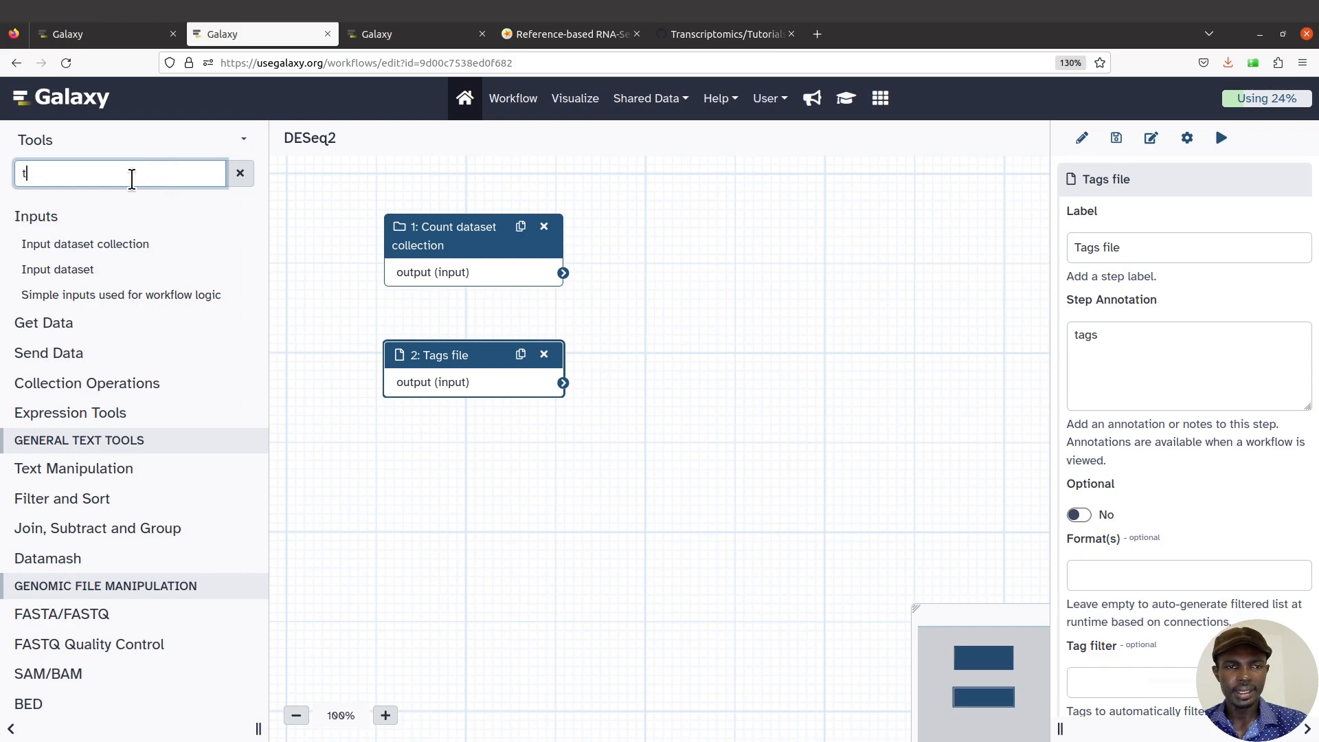
pyautogui.write('a')
pyautogui.press('BackSpace')
pyautogui.press('BackSpace')
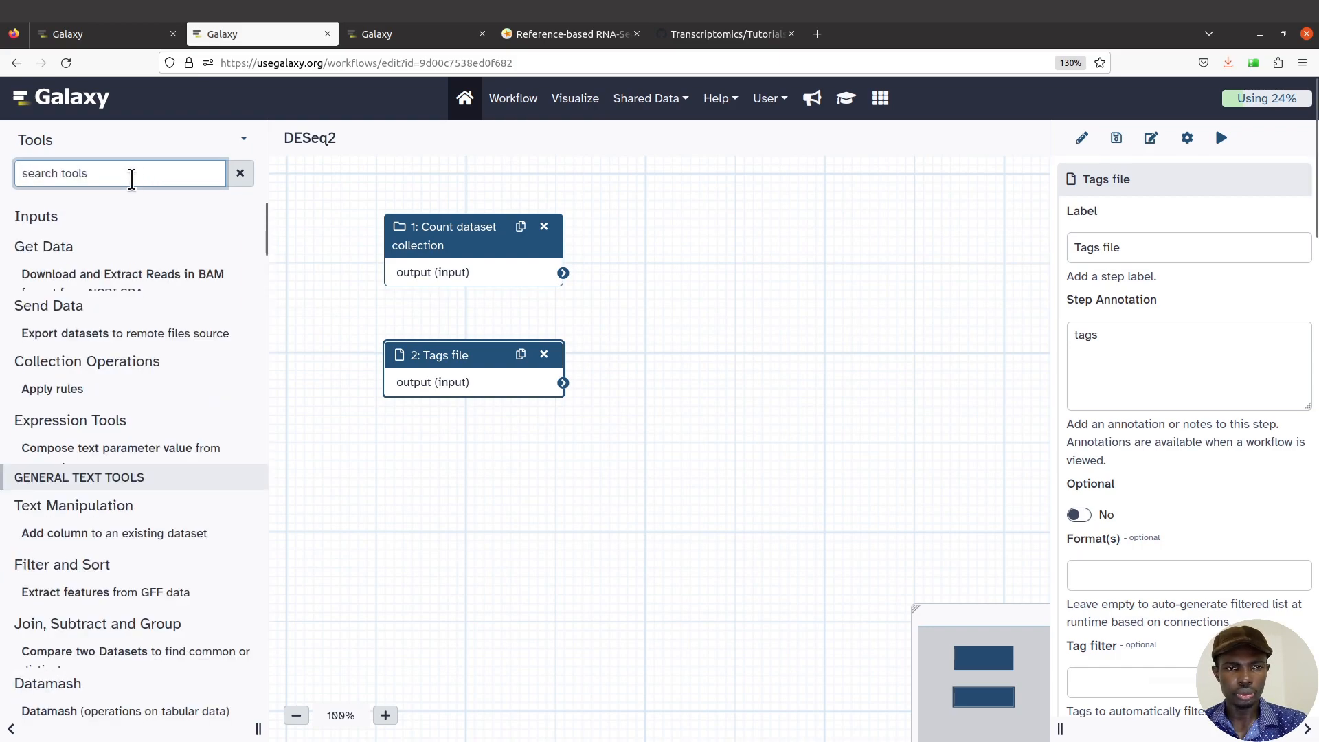
pyautogui.write('t')
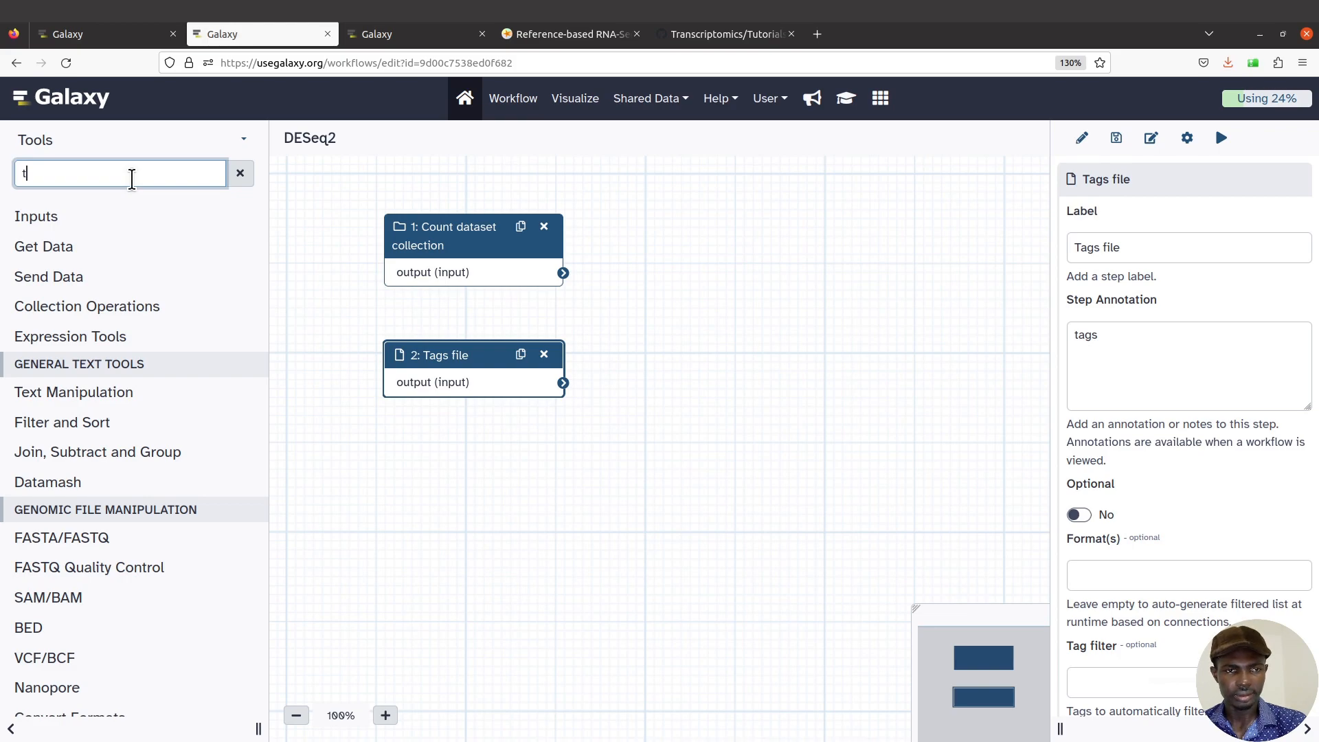
pyautogui.write('ag')
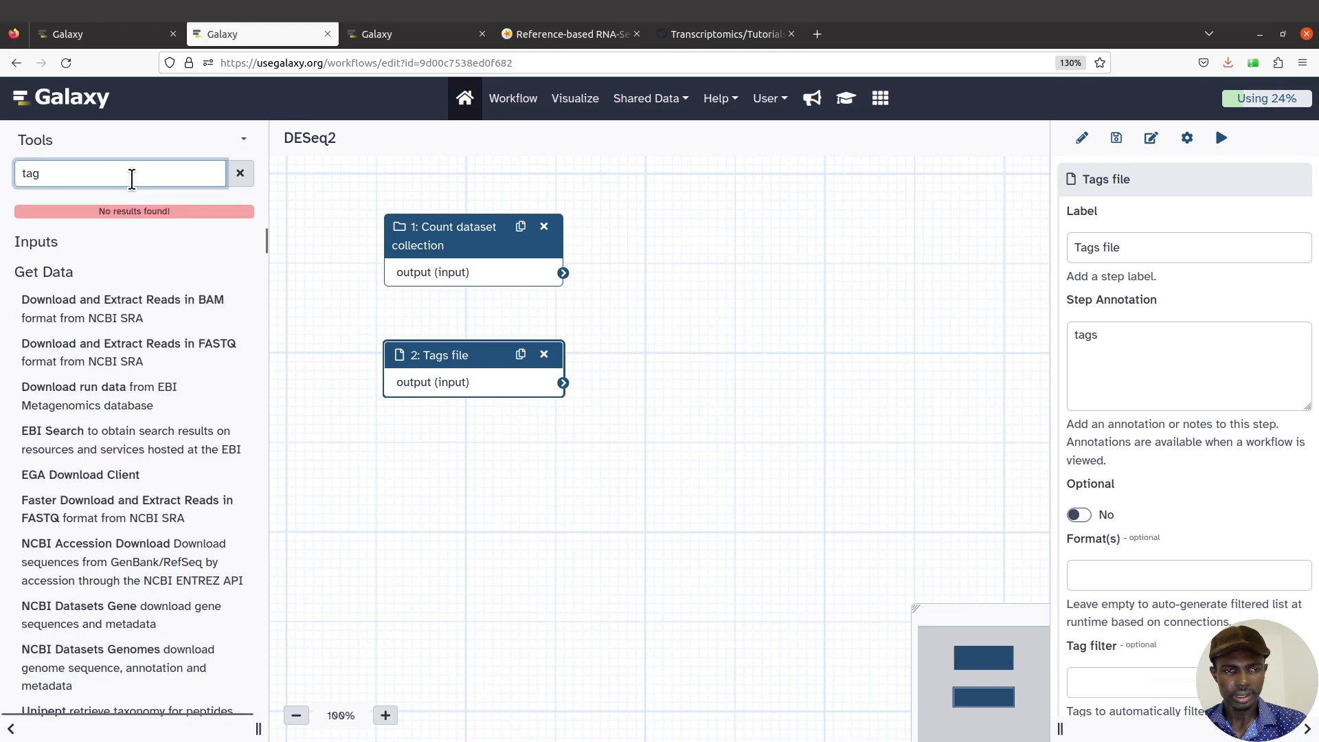
pyautogui.write(' element')
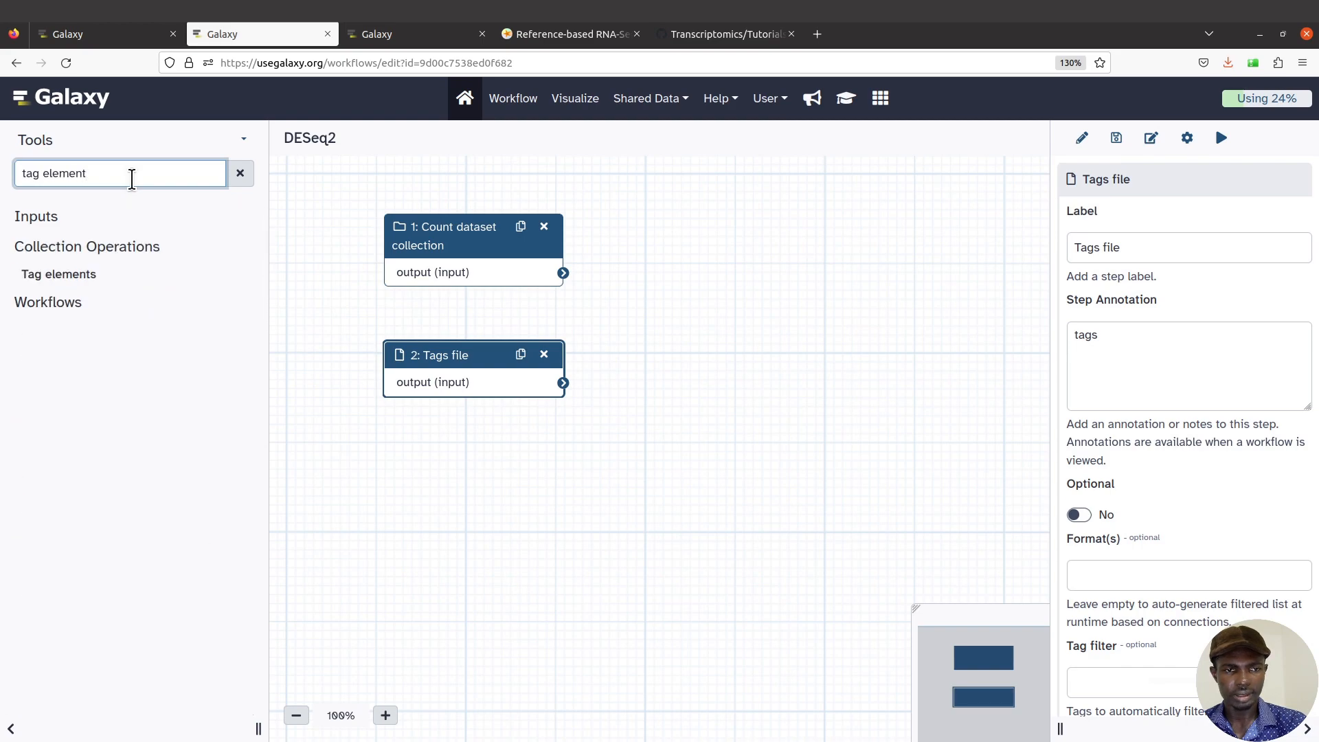
pyautogui.click(91, 277)
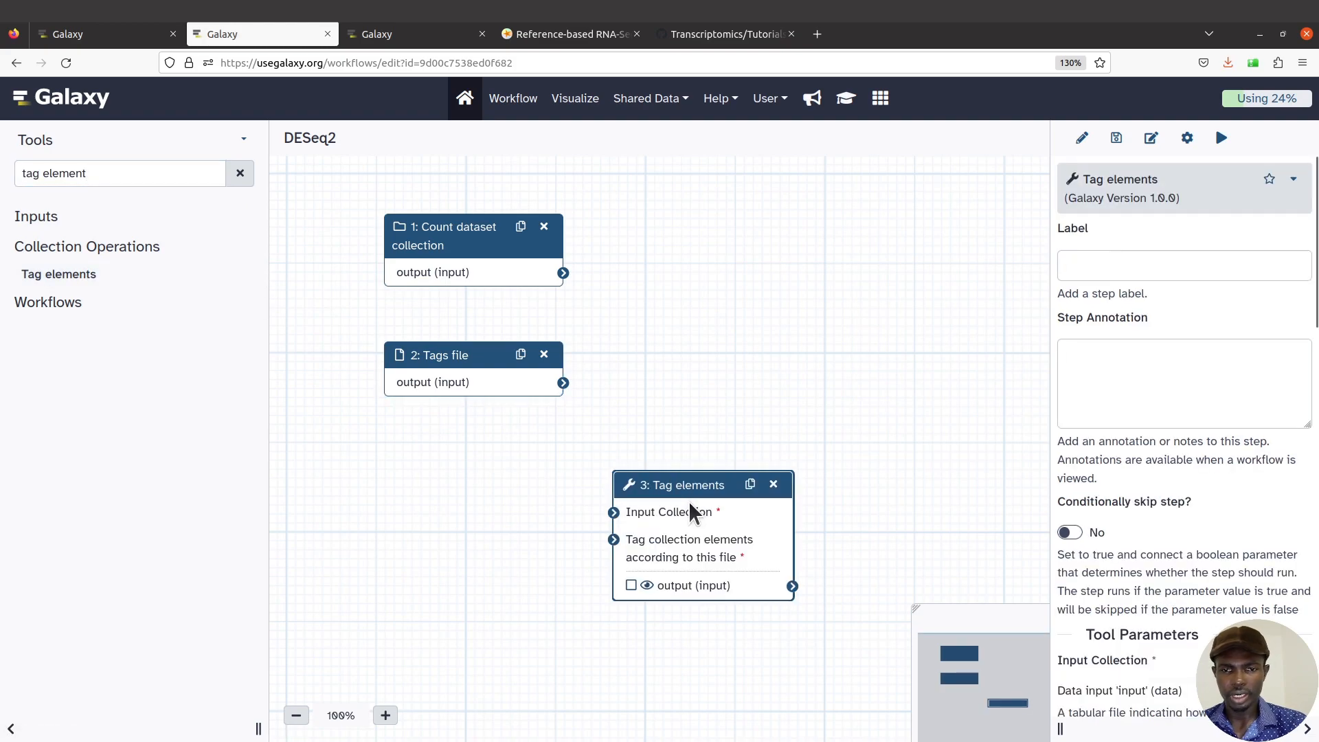
pyautogui.moveTo(676, 488); pyautogui.dragTo(787, 245)
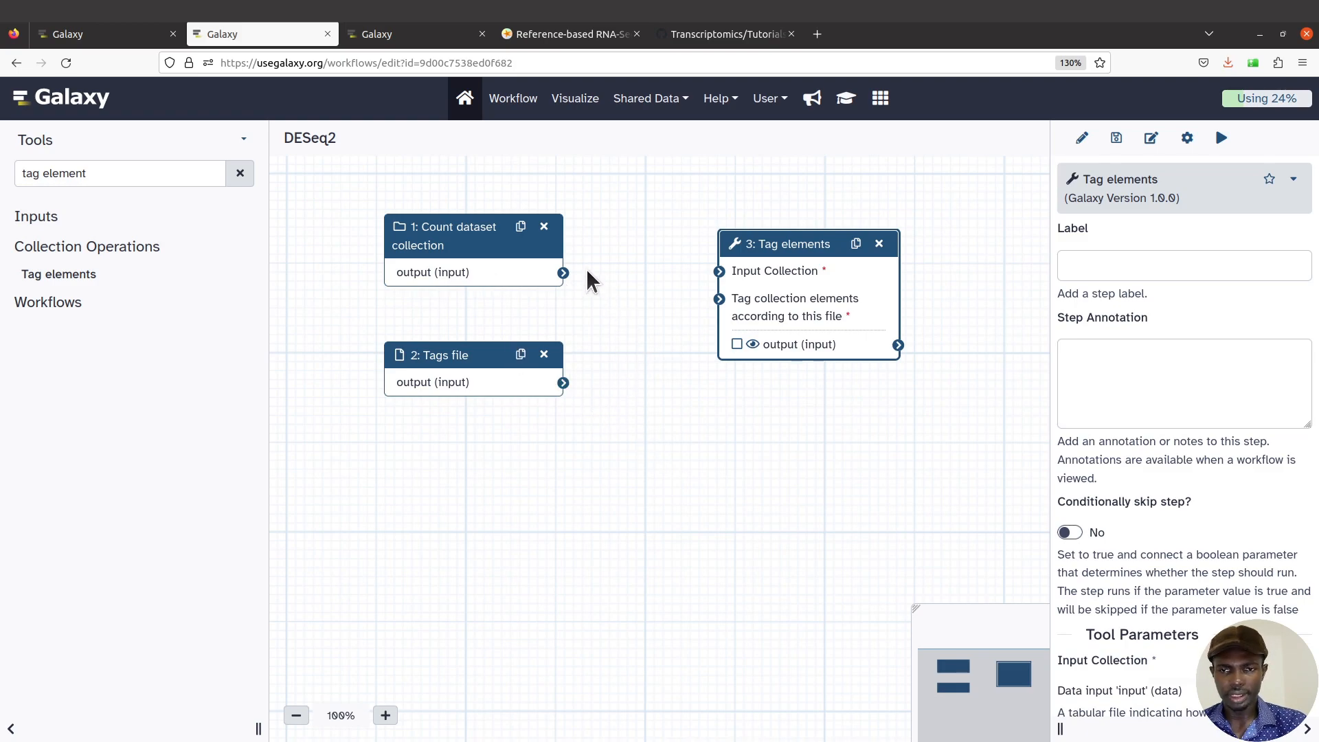
# - Connect the Count dataset collection output to the Input Collection of Tag elements, and the Tags file output to its tagging file input
pyautogui.moveTo(562, 272); pyautogui.dragTo(751, 272)
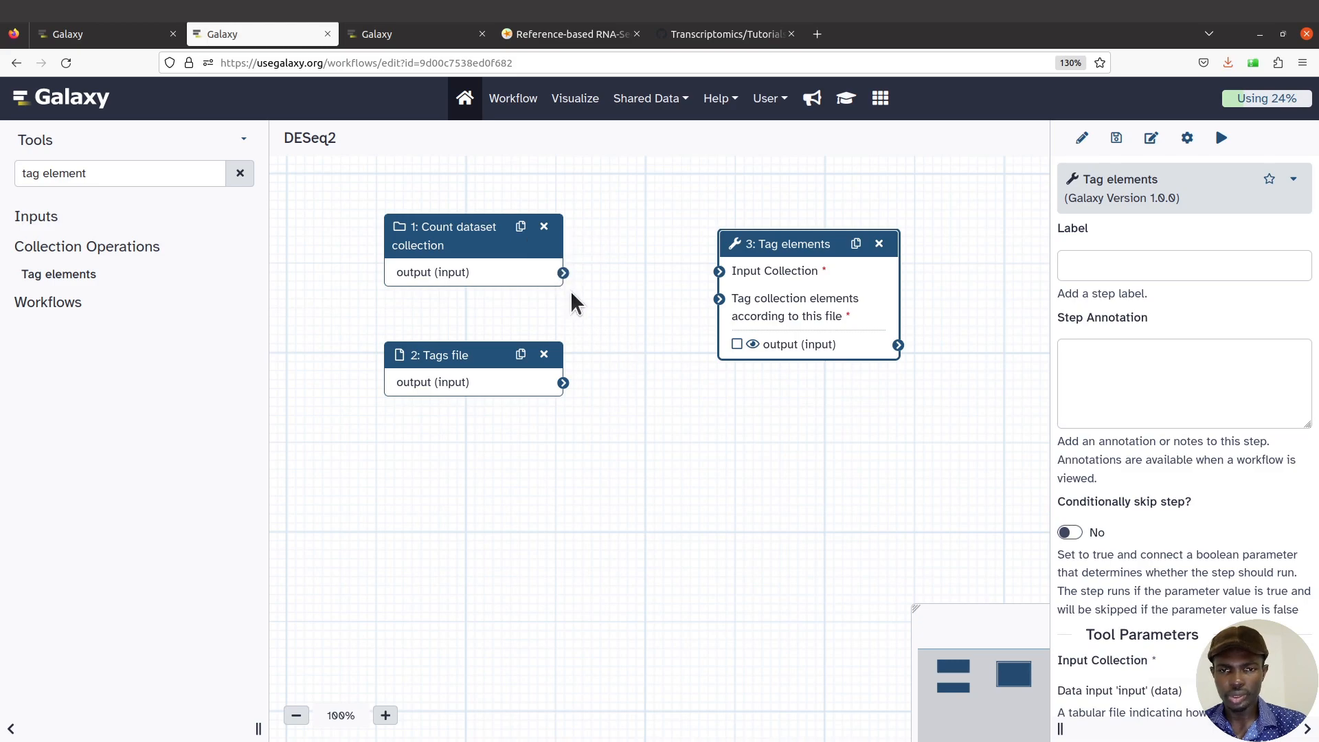
pyautogui.moveTo(562, 273); pyautogui.dragTo(745, 271)
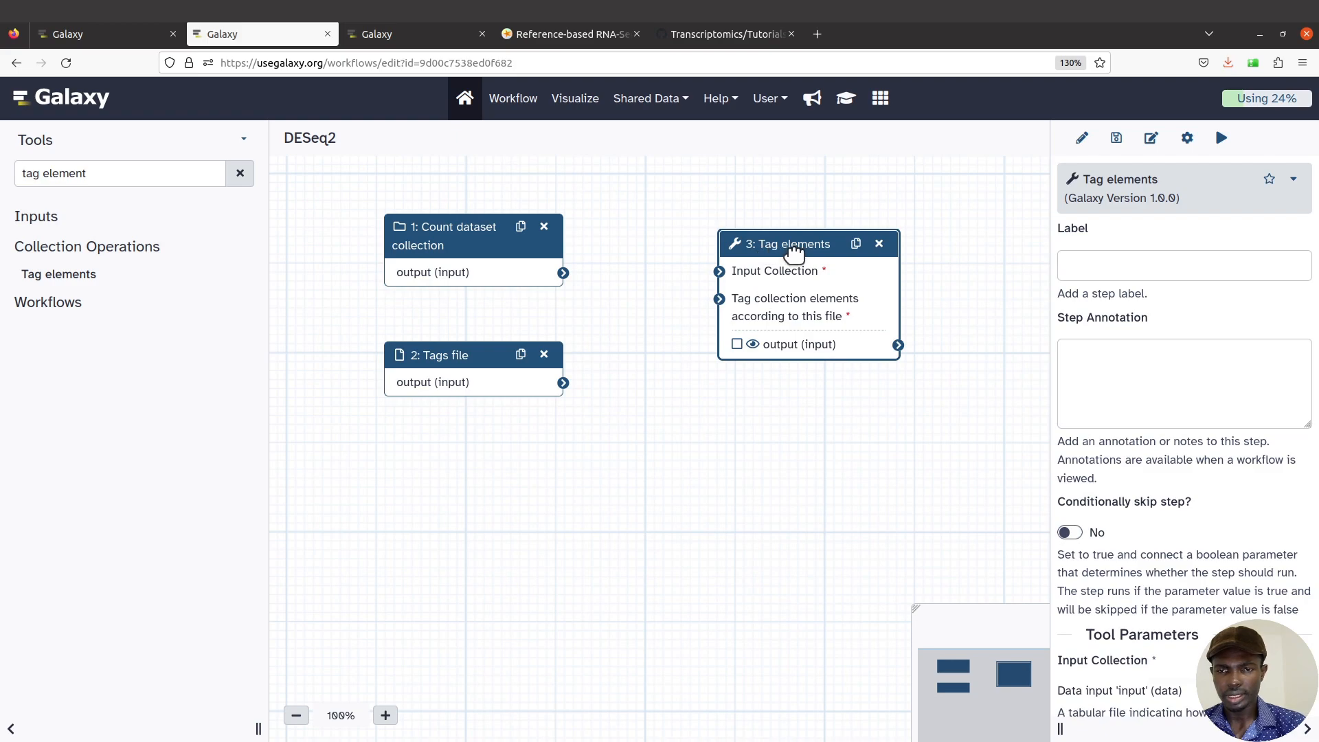
pyautogui.moveTo(795, 253)
pyautogui.mouseDown()
pyautogui.moveTo(833, 260)
pyautogui.moveTo(809, 242)
pyautogui.mouseUp()
pyautogui.moveTo(565, 273); pyautogui.dragTo(783, 262)
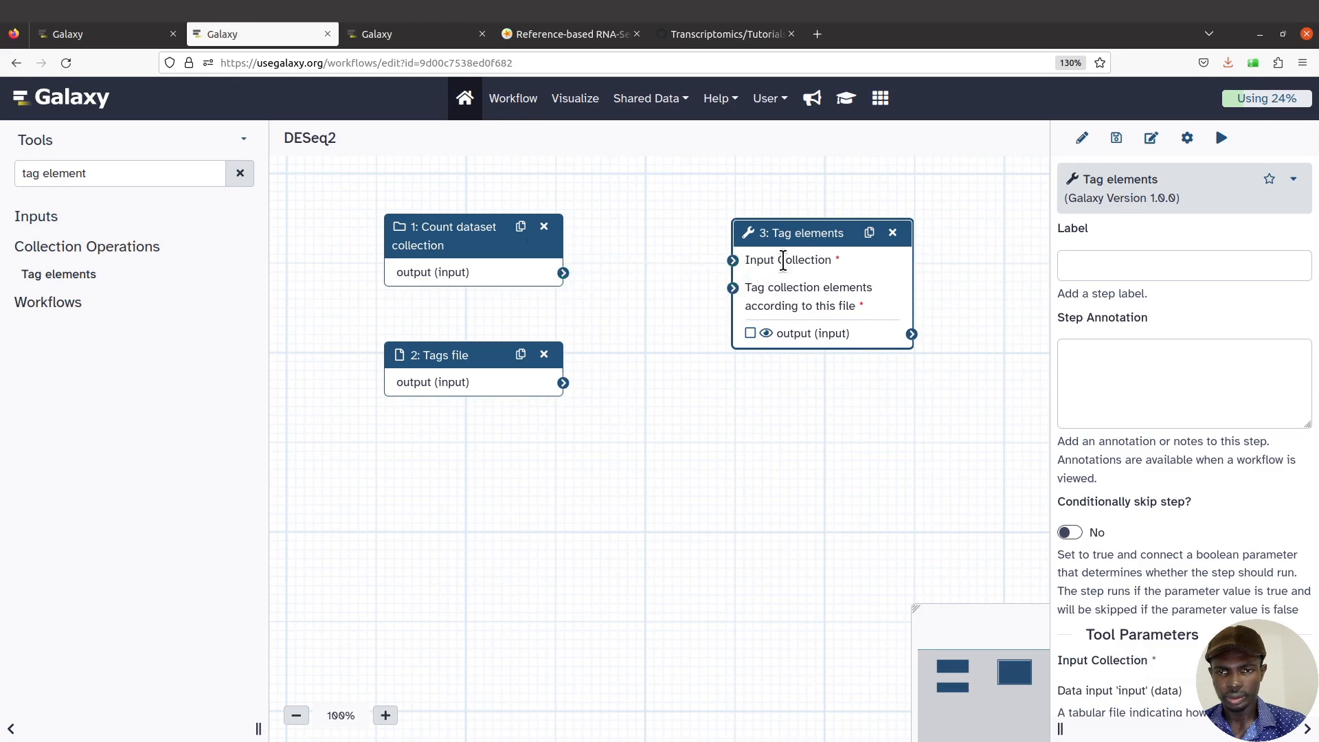
pyautogui.moveTo(562, 274); pyautogui.dragTo(734, 262)
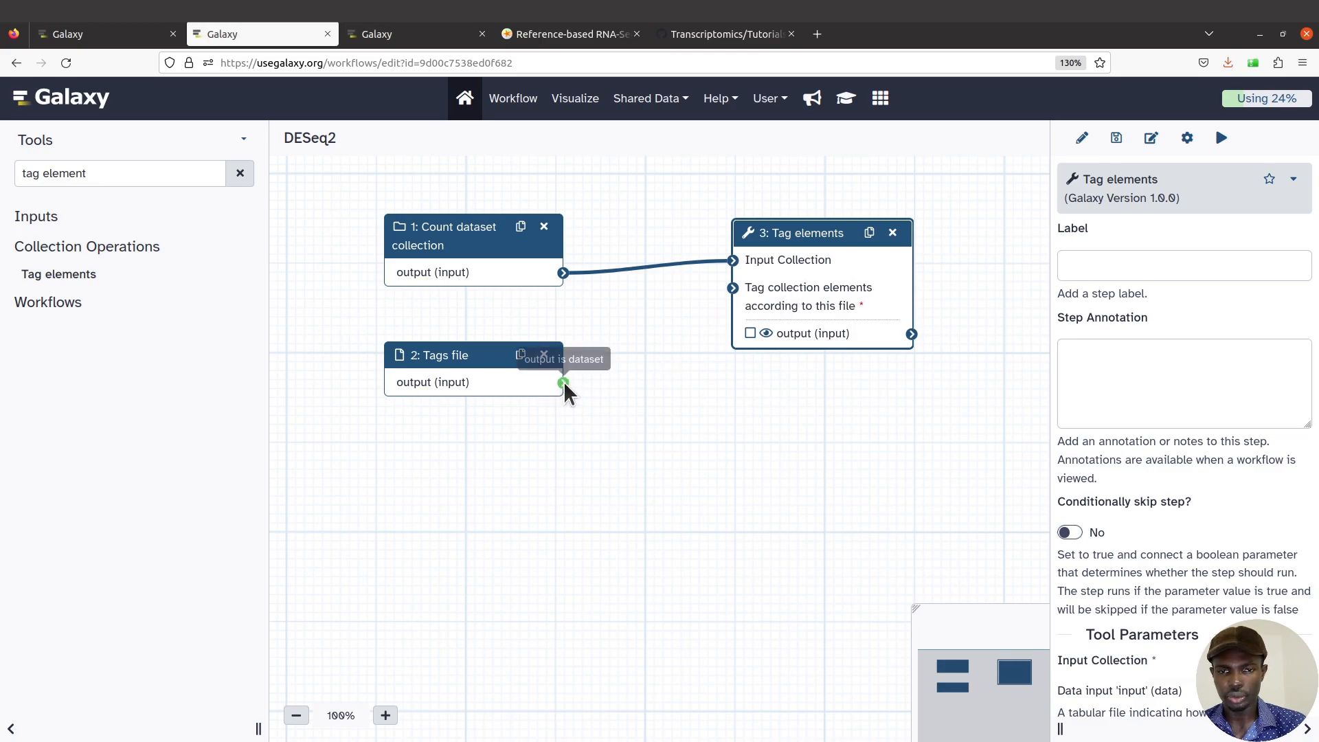
pyautogui.moveTo(563, 382); pyautogui.dragTo(733, 288)
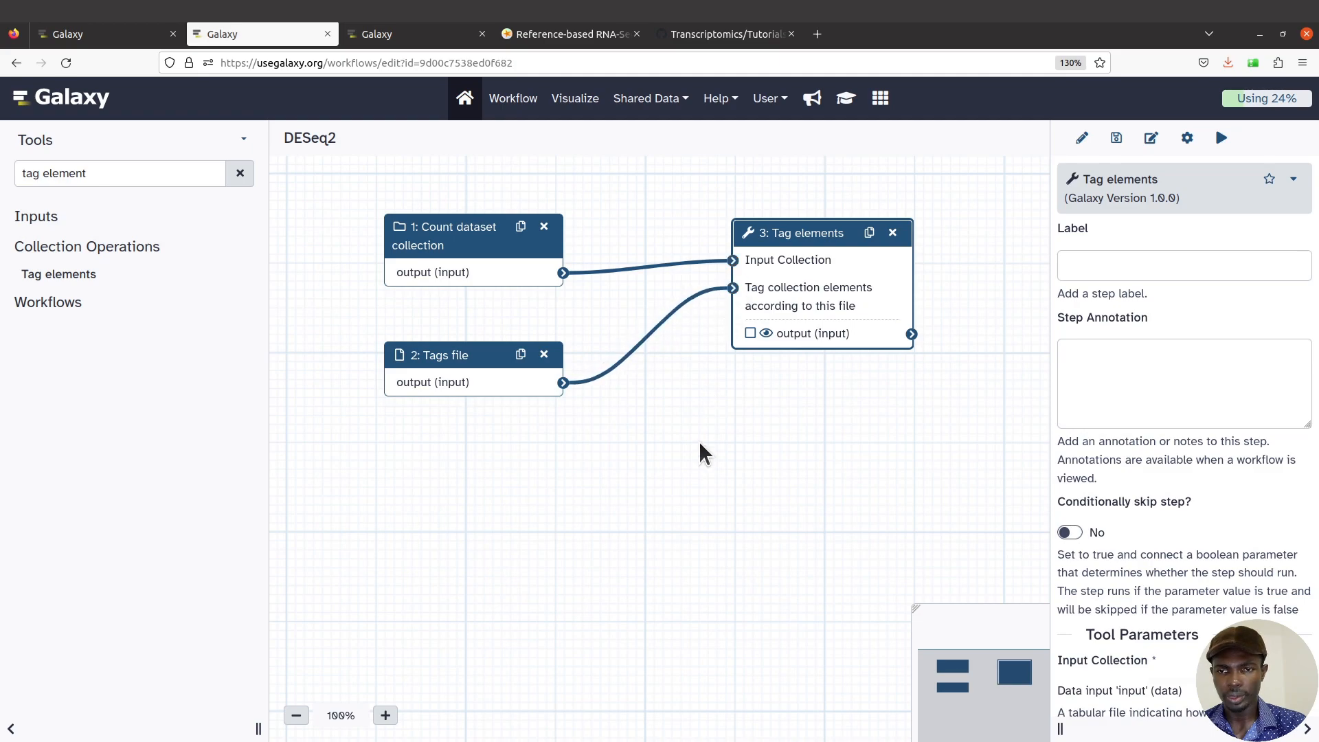
# - Label the Tag elements tool step "Tag Elements" and annotate it with "tags"
pyautogui.scroll(2, 881, 445)
pyautogui.scroll(-4, 881, 445)
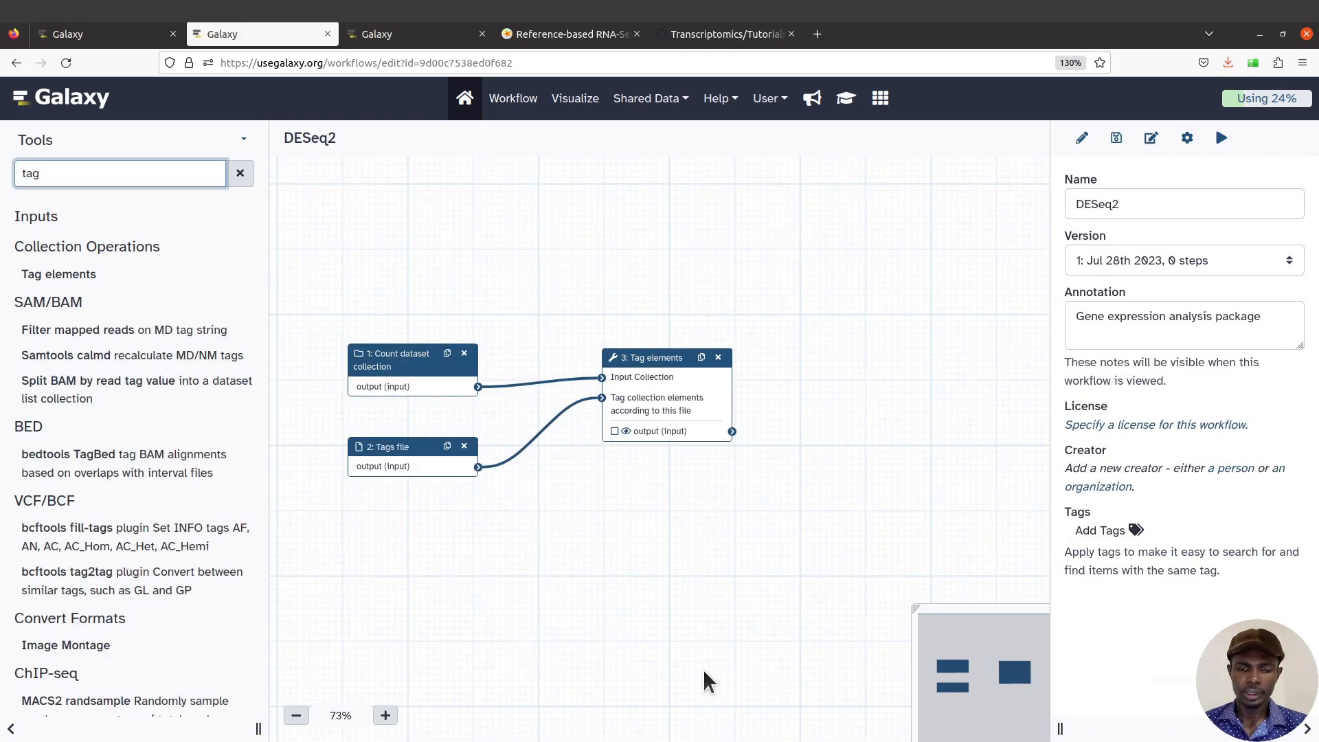
pyautogui.click(652, 358)
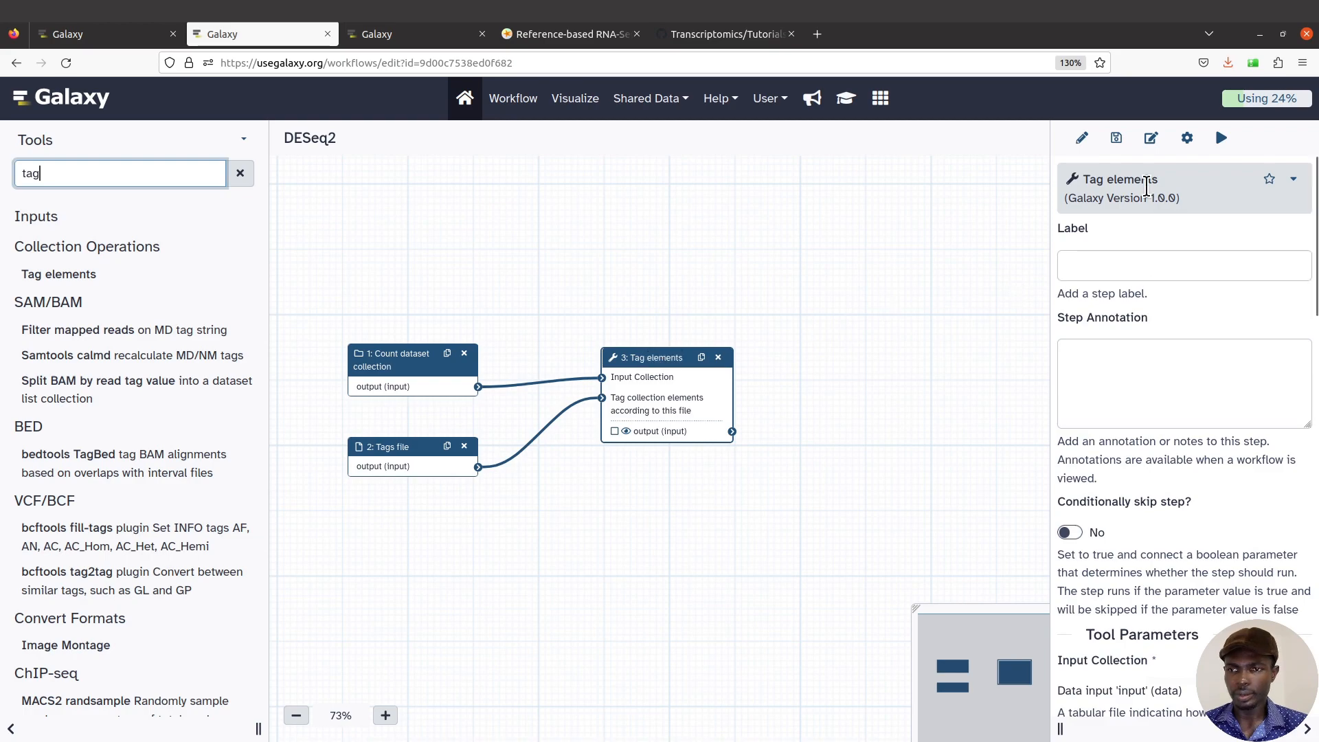
pyautogui.click(1144, 268)
pyautogui.write('Tags')
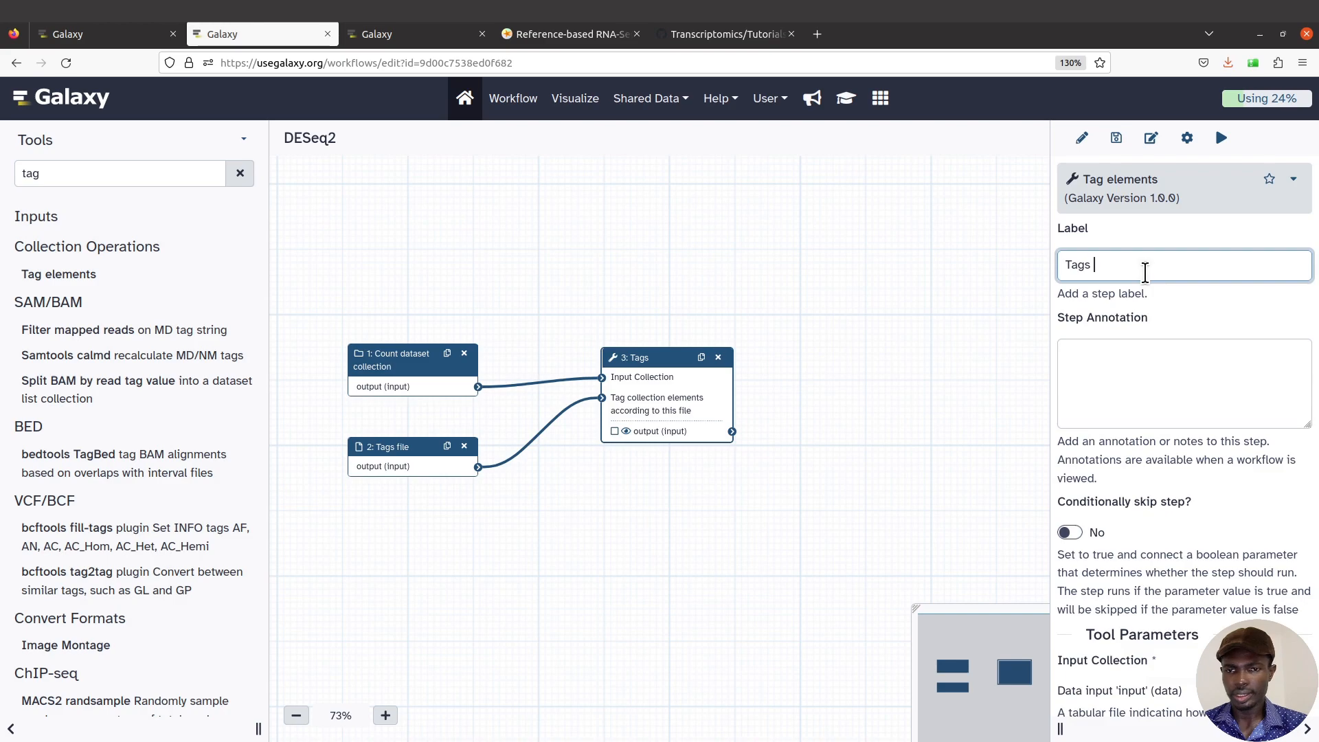
pyautogui.press('BackSpace')
pyautogui.write('Elements')
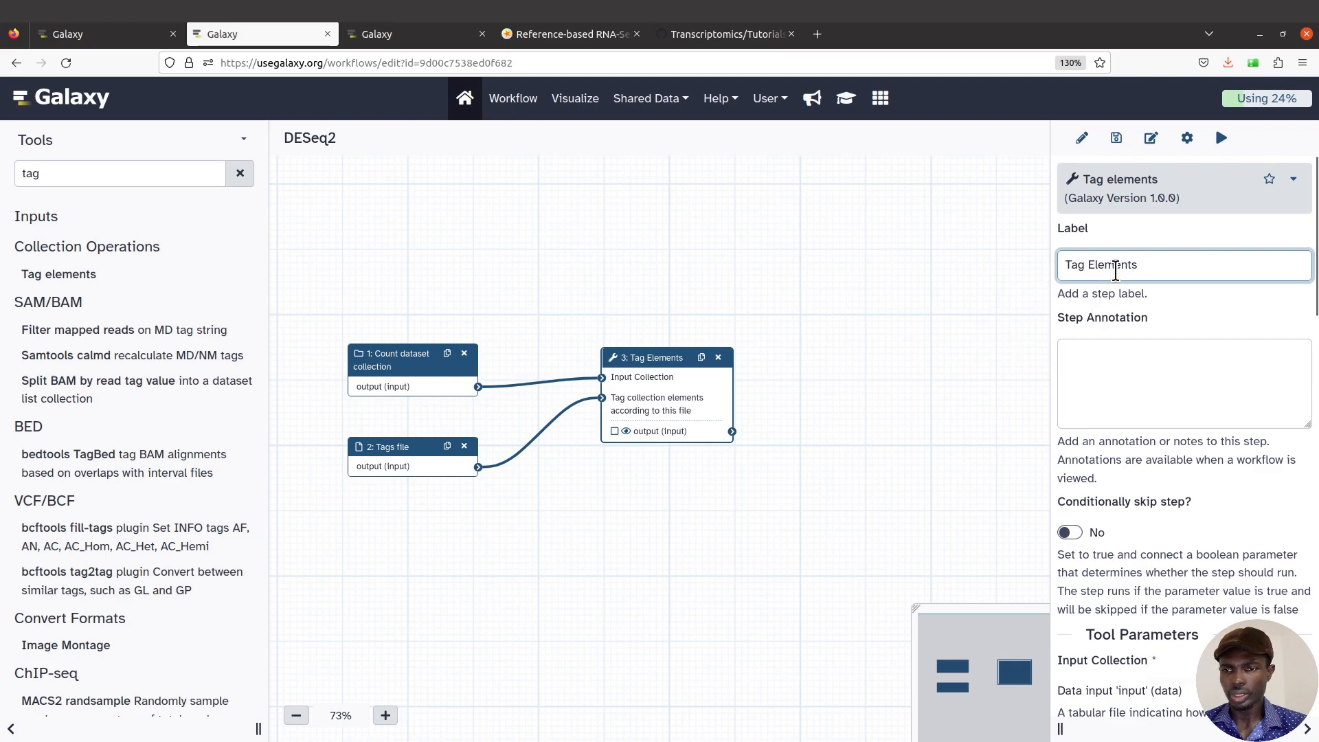
pyautogui.click(1126, 380)
pyautogui.write('tags')
pyautogui.click(784, 535)
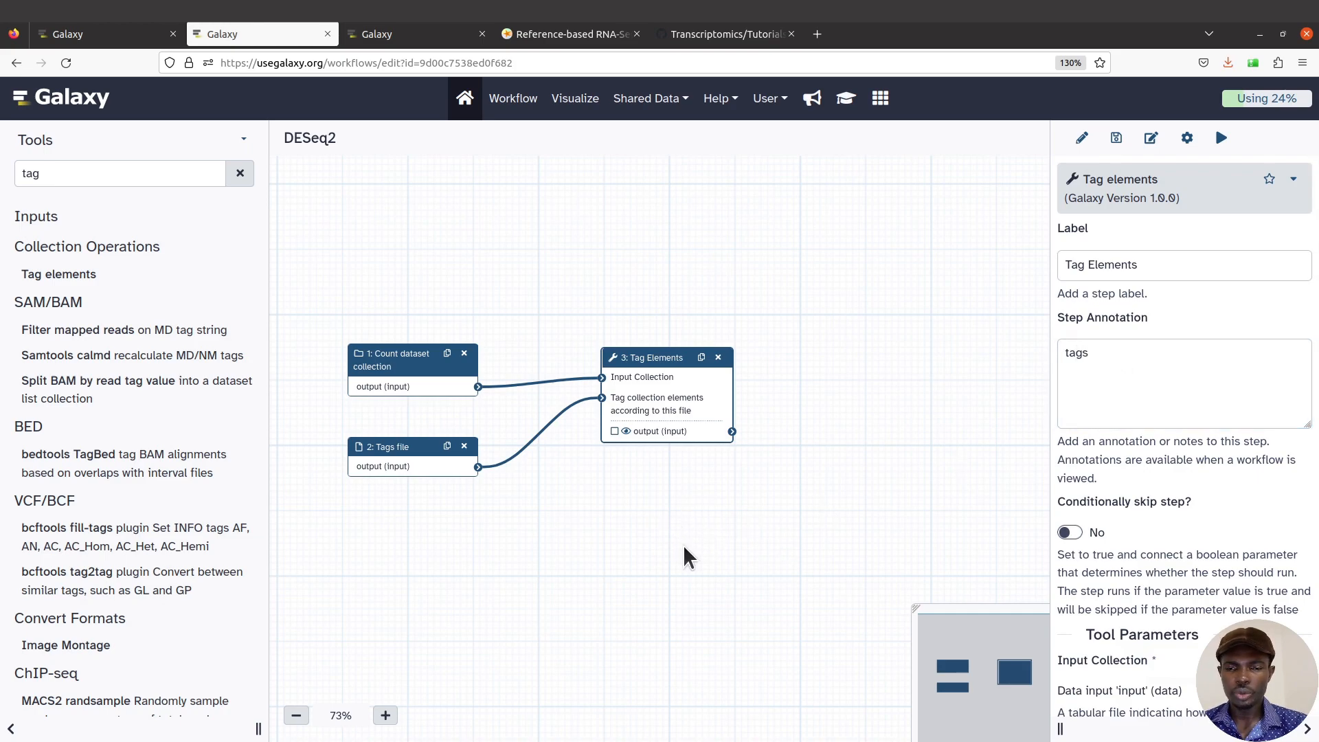
# - Find the DESeq2 tool, add it to the workflow, and place its box to the right of Tag Elements
pyautogui.scroll(-1, 683, 544)
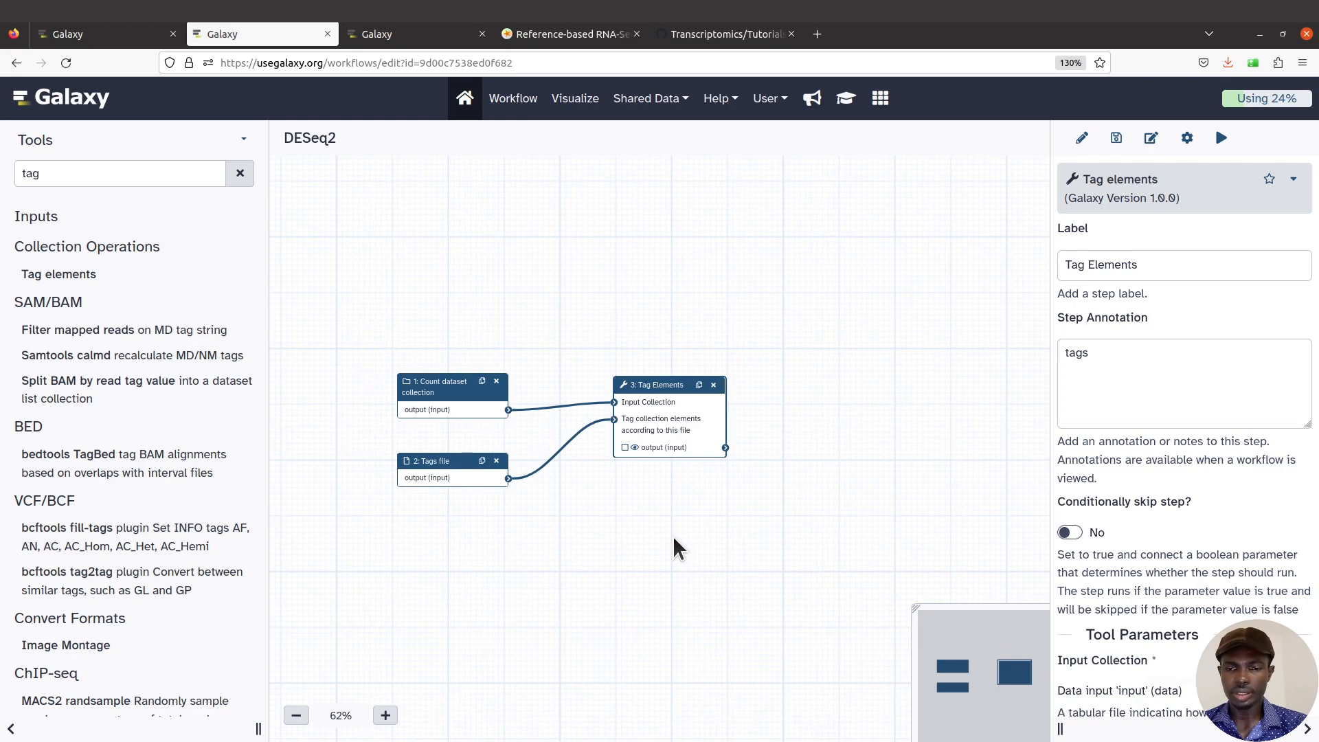
pyautogui.click(385, 715)
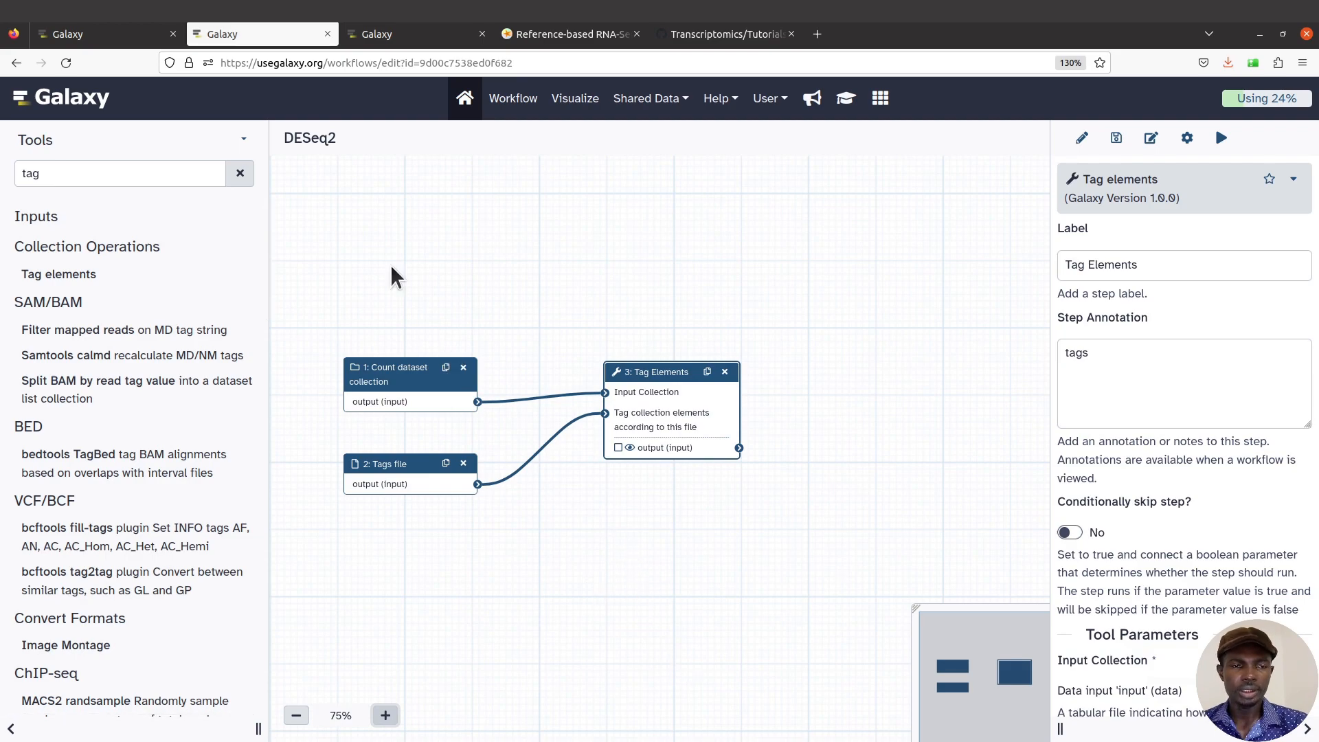
pyautogui.doubleClick(16, 173)
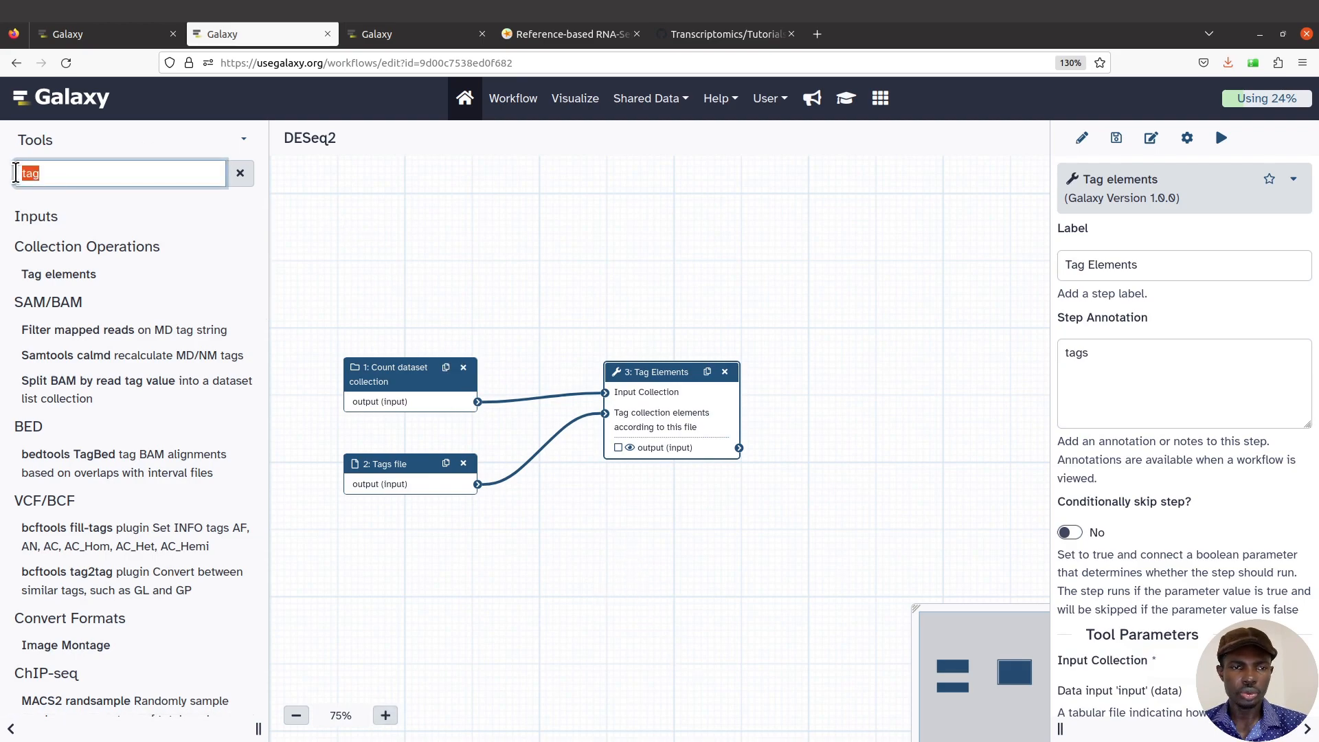
pyautogui.press('BackSpace')
pyautogui.write('D')
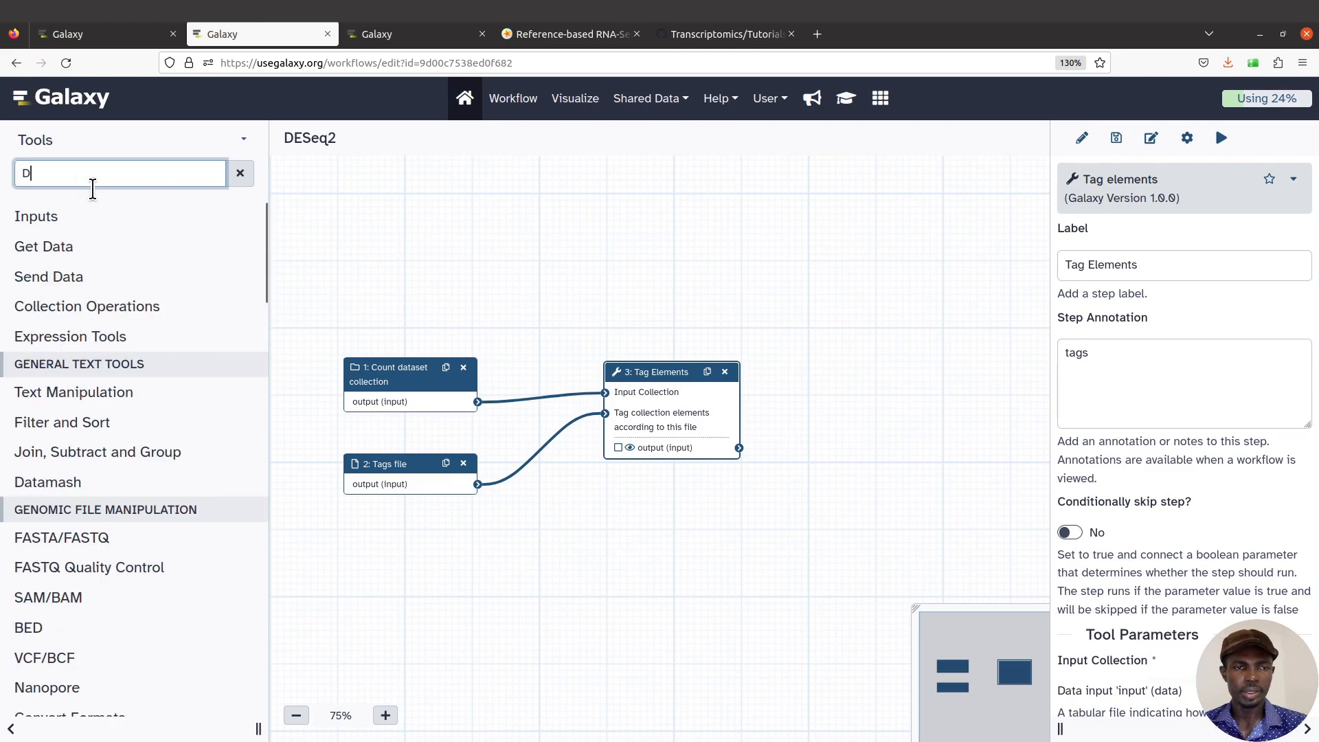
pyautogui.write('ESeq2')
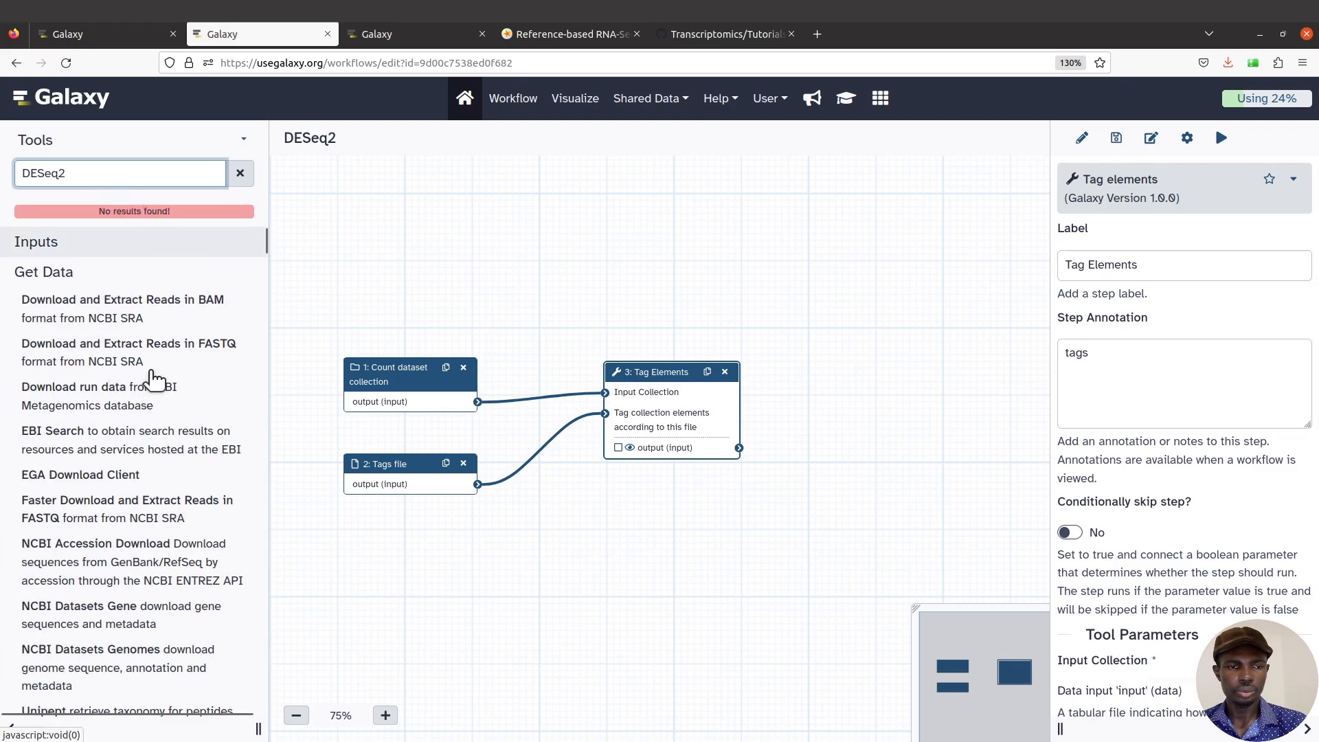
pyautogui.click(120, 347)
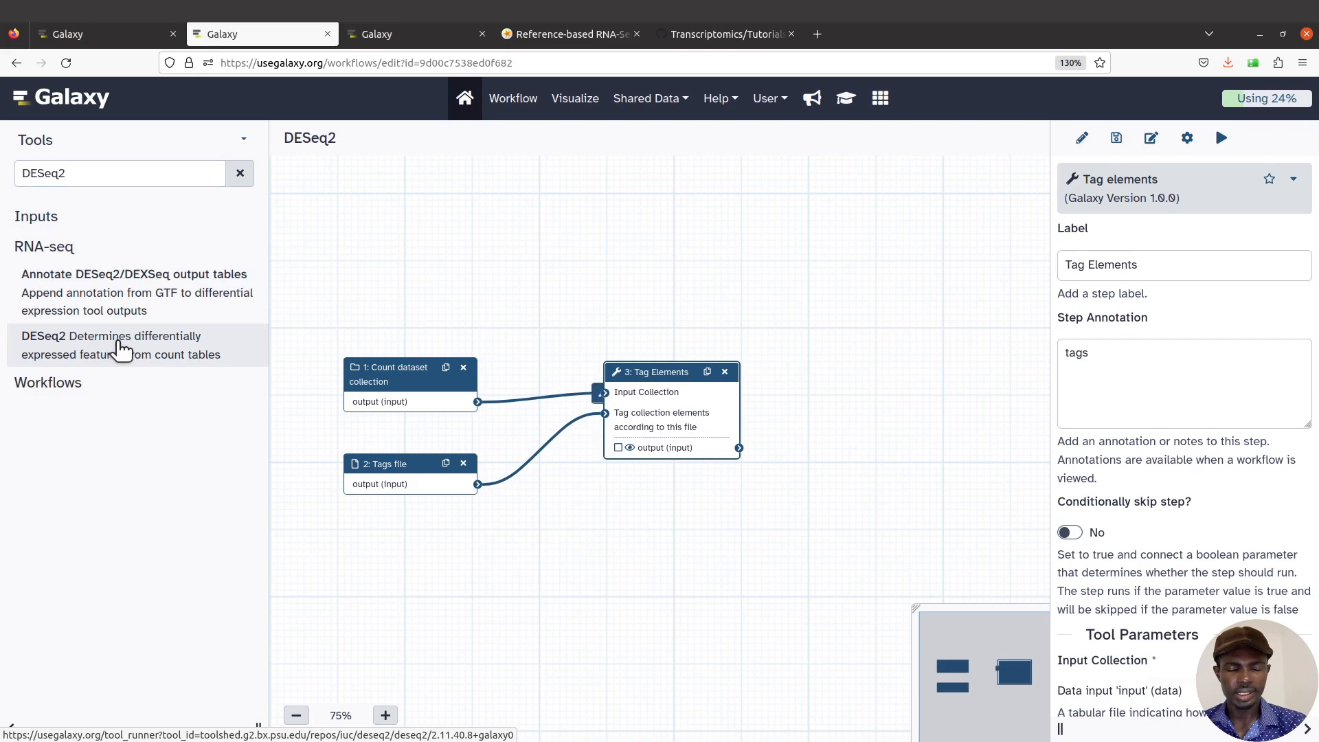
pyautogui.click(604, 393)
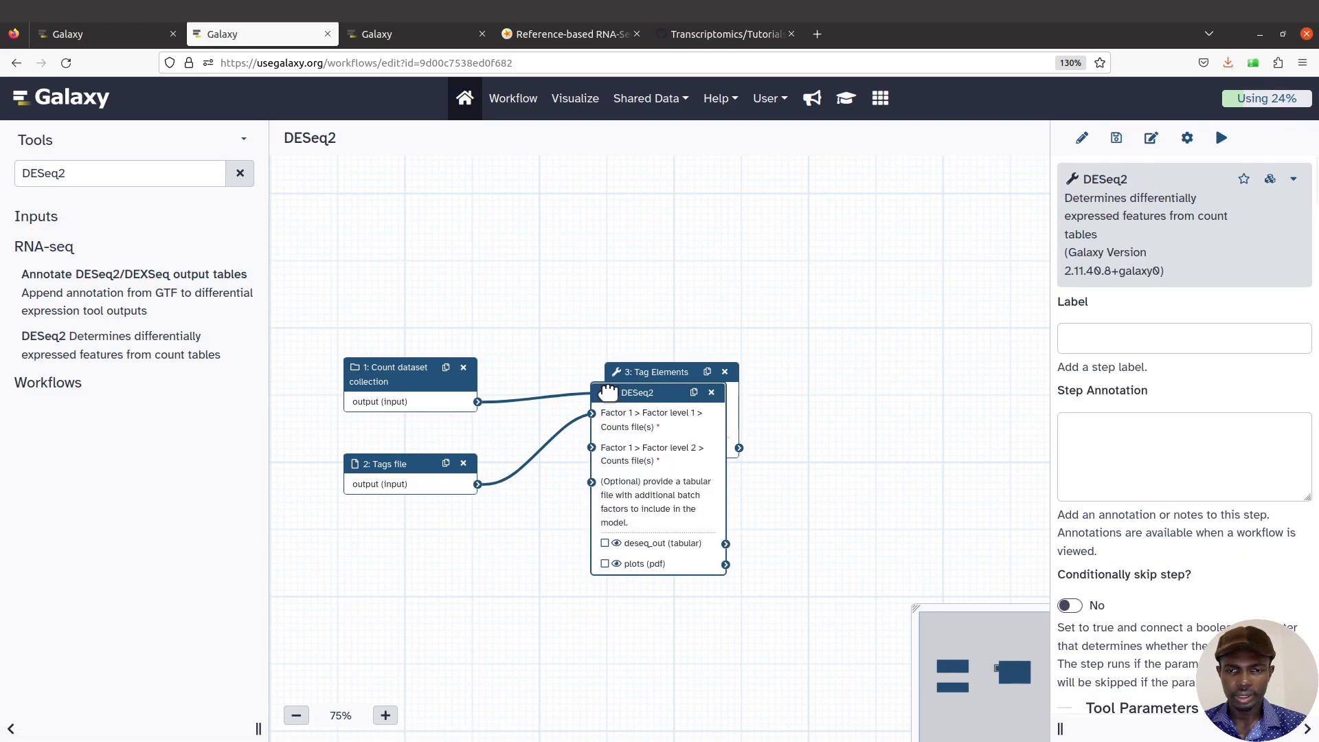
pyautogui.moveTo(608, 392); pyautogui.dragTo(895, 329)
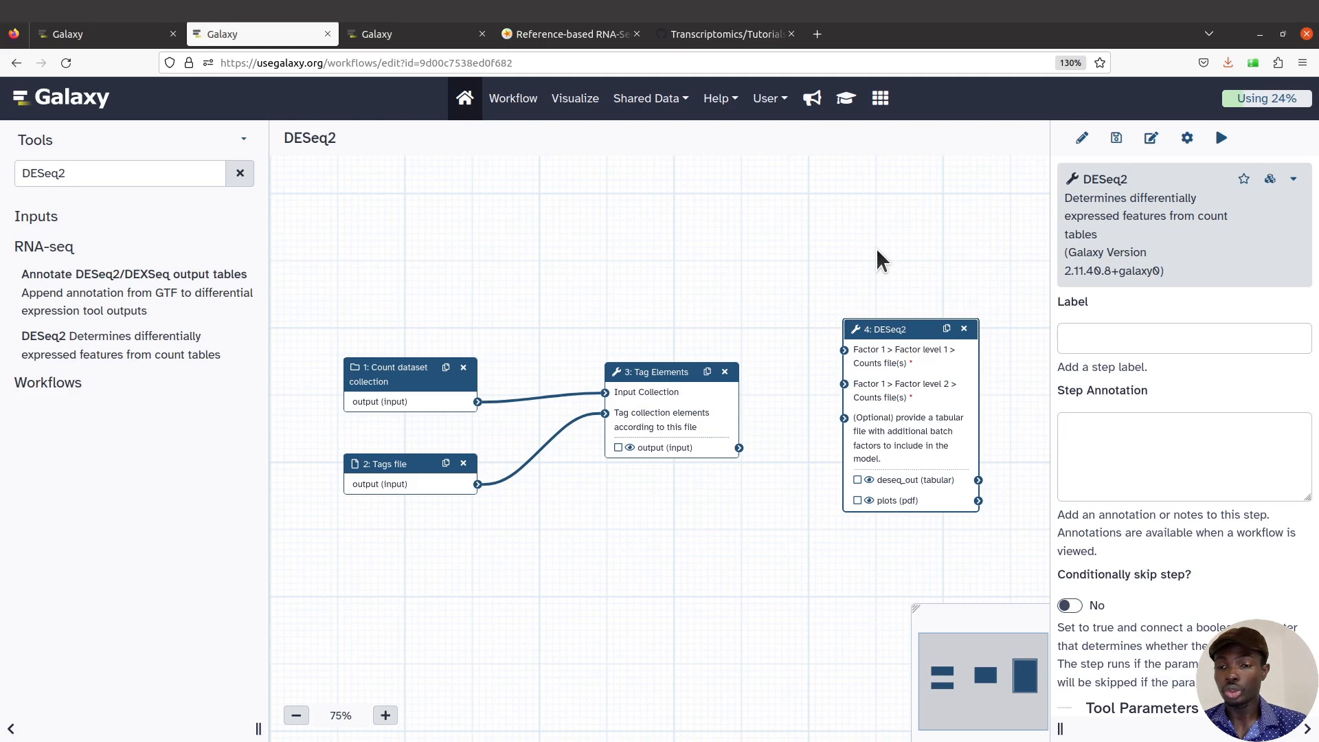
pyautogui.moveTo(926, 252); pyautogui.dragTo(907, 258)
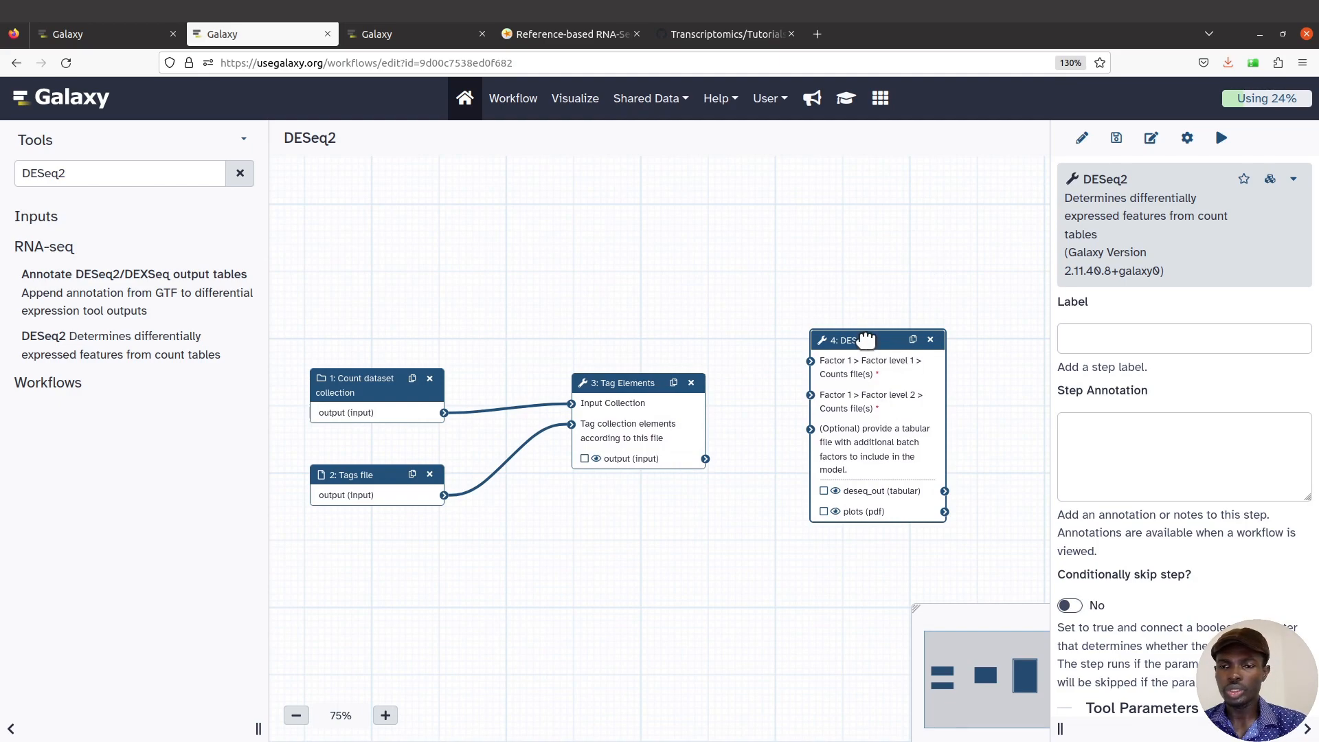
# - Label the DESeq2 tool step "DESeq2" and annotate it with "Gene expression analysis"
pyautogui.click(1107, 332)
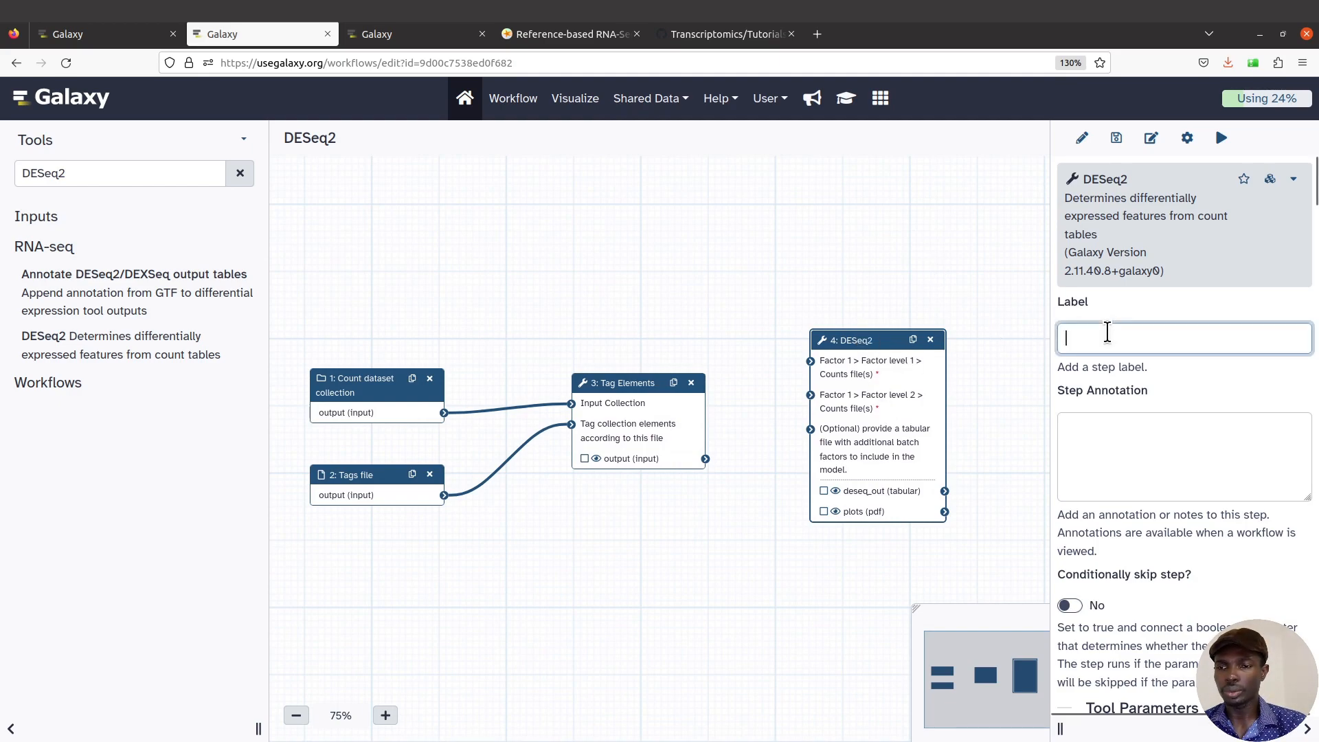
pyautogui.write('DESeq2')
pyautogui.click(1122, 422)
pyautogui.write('Gene exp')
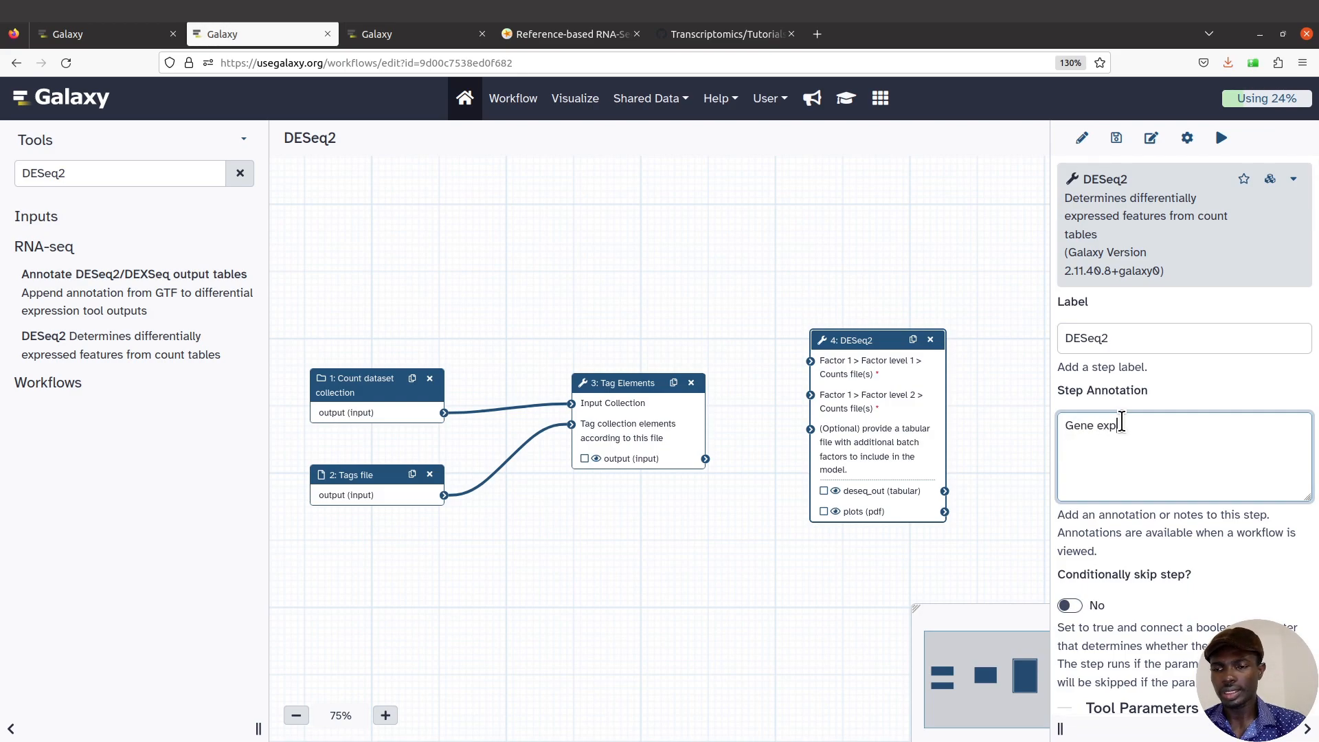
pyautogui.write('ion analysis')
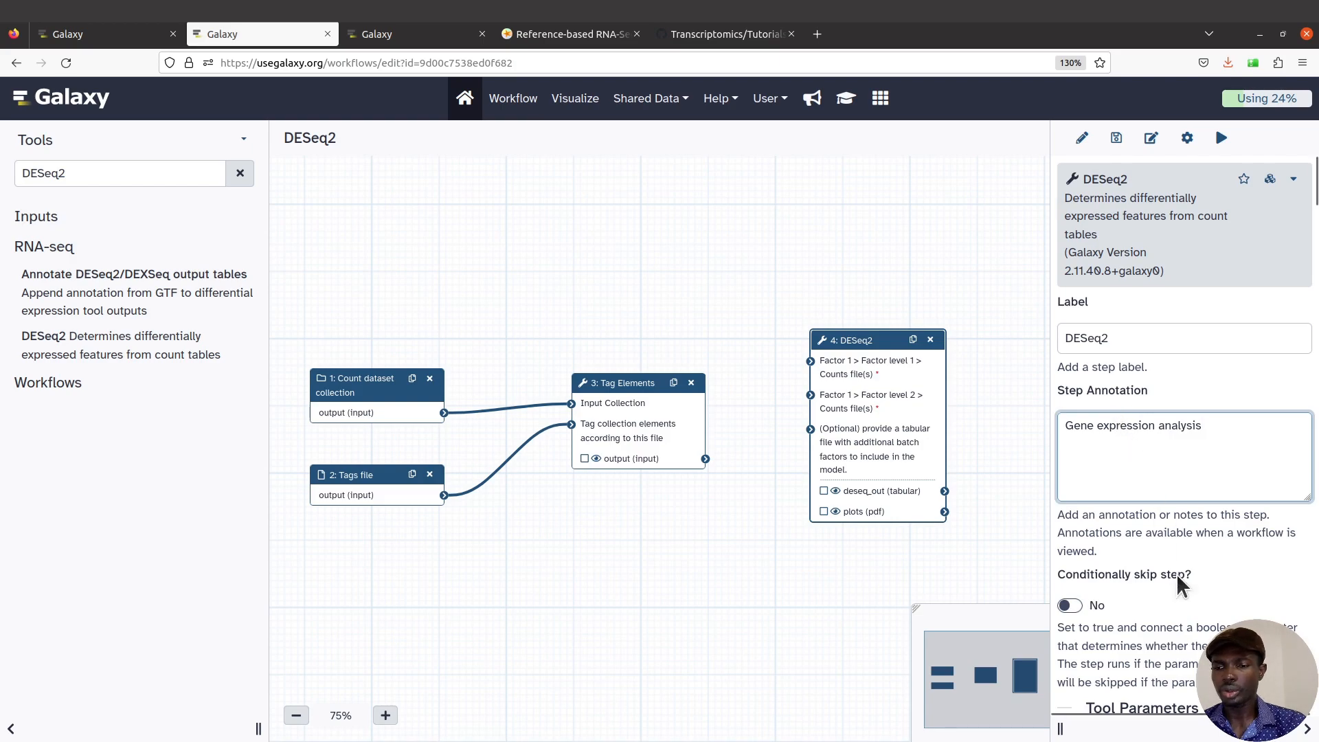
# - Set the DESeq2 input selection method to "Select group tags corresponding to levels"
pyautogui.scroll(-3, 1177, 574)
pyautogui.scroll(-3, 1176, 574)
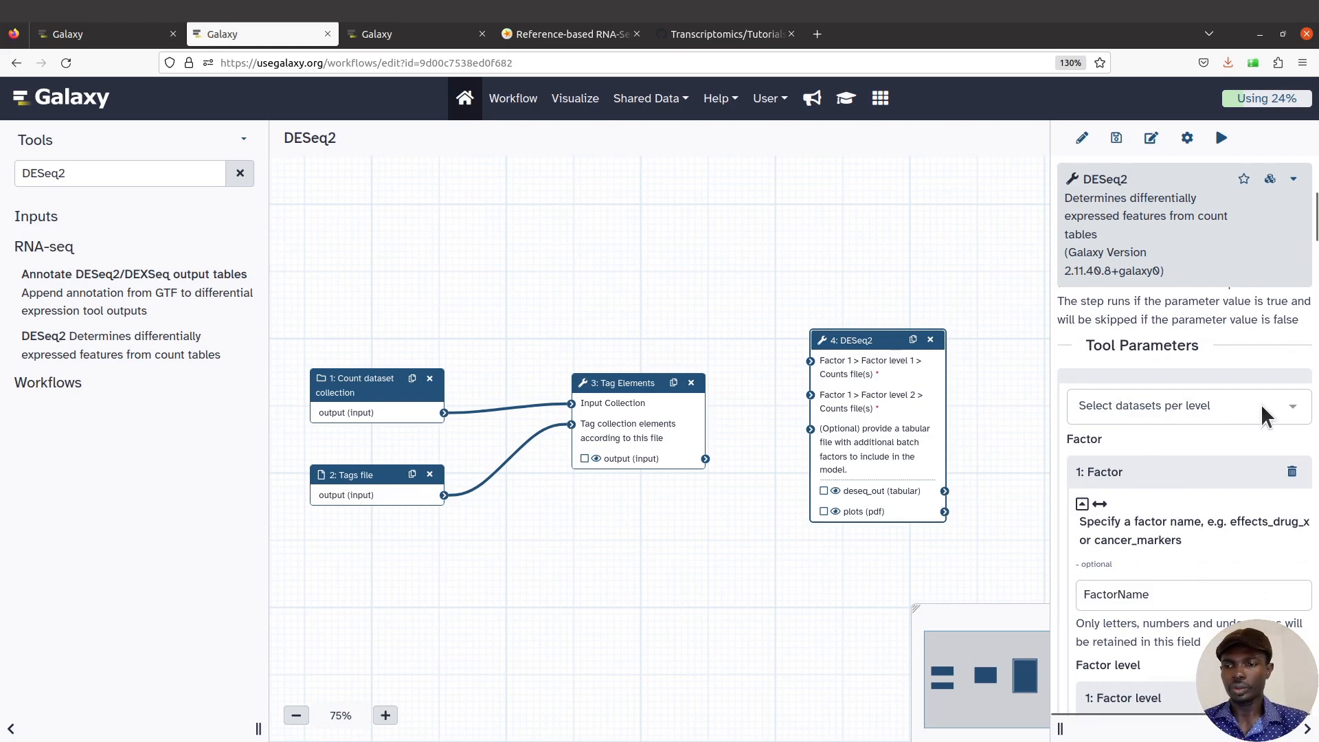
pyautogui.click(1293, 412)
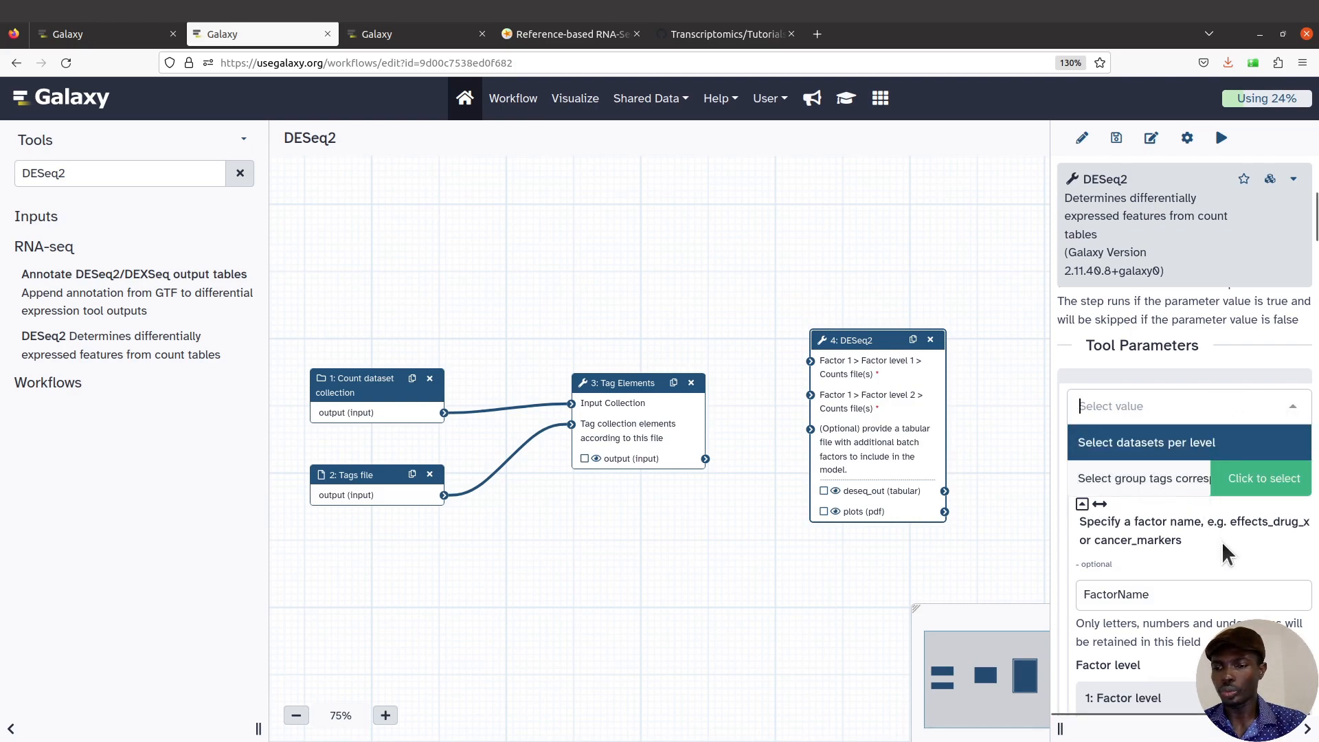
pyautogui.click(1174, 479)
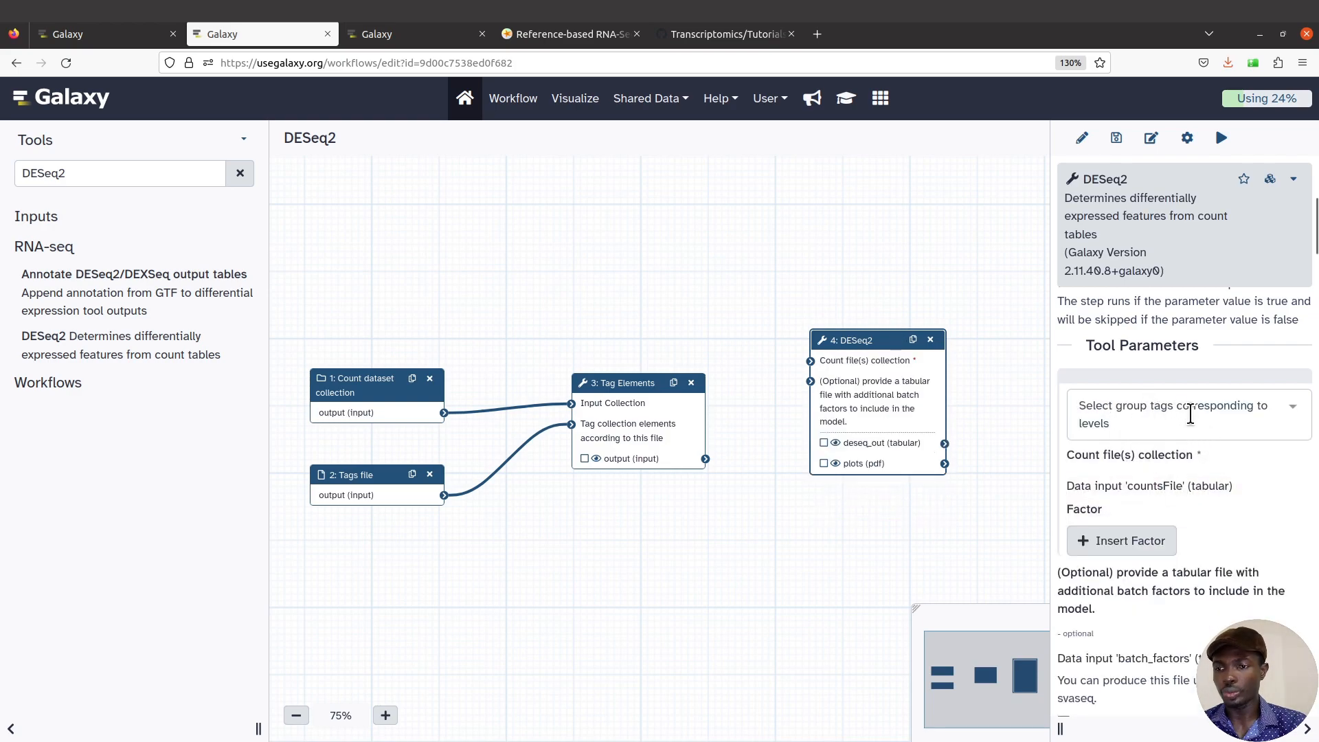
# - Check the input datasets in the DESeq2 history and look through the remaining DESeq2 tool parameters
pyautogui.click(396, 38)
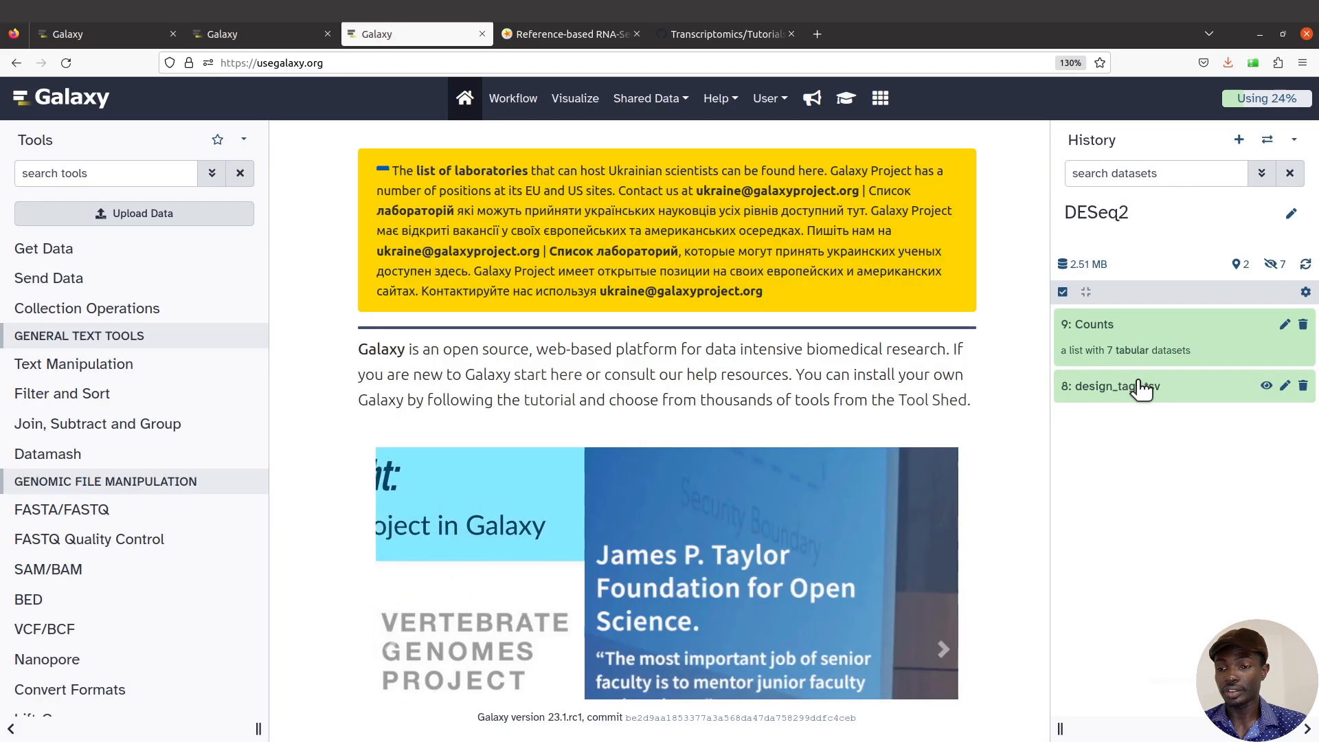
pyautogui.click(262, 45)
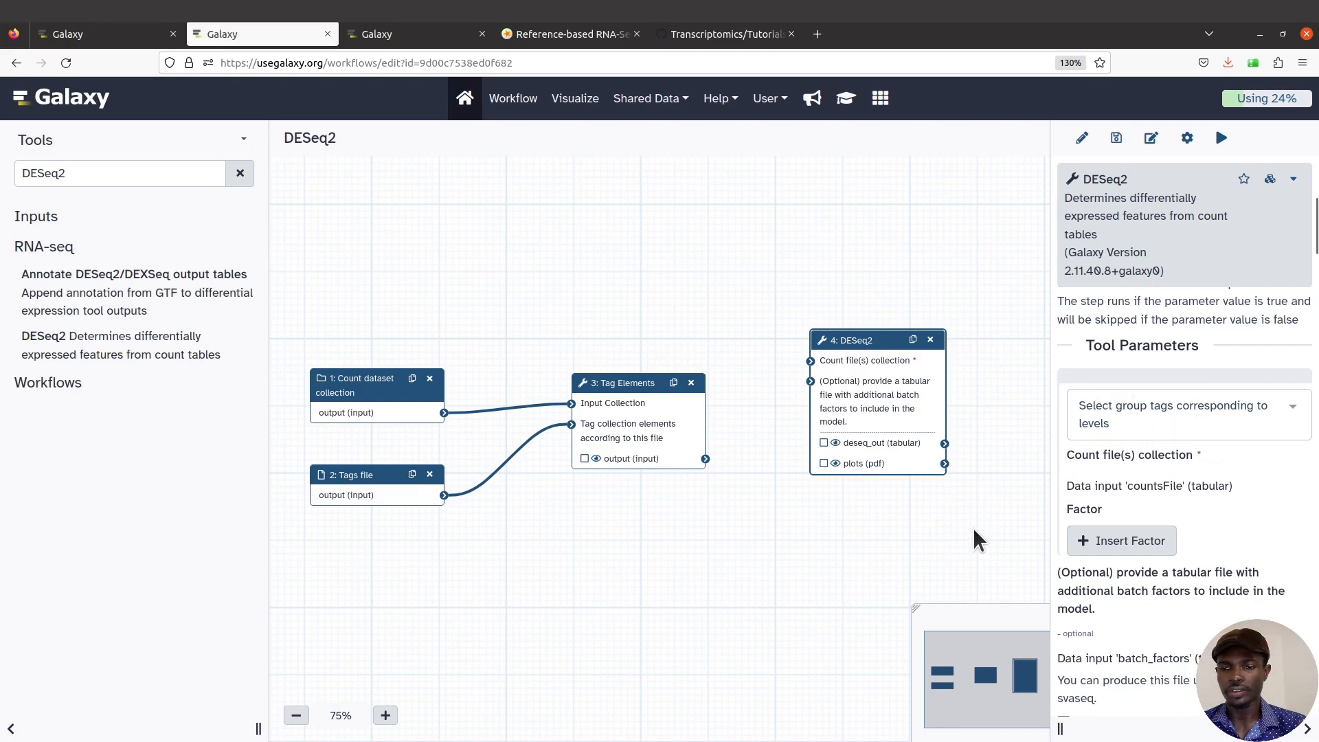
pyautogui.scroll(-2, 1164, 489)
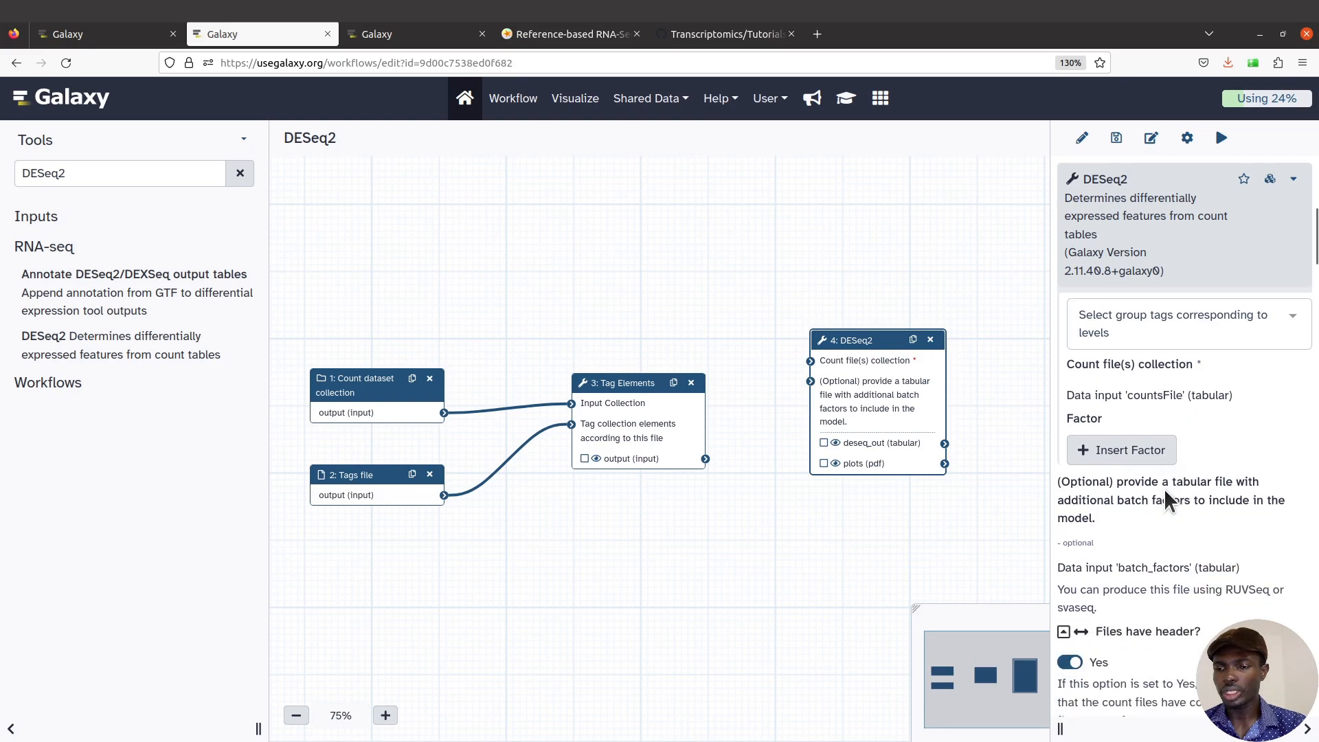
pyautogui.scroll(-8, 1197, 547)
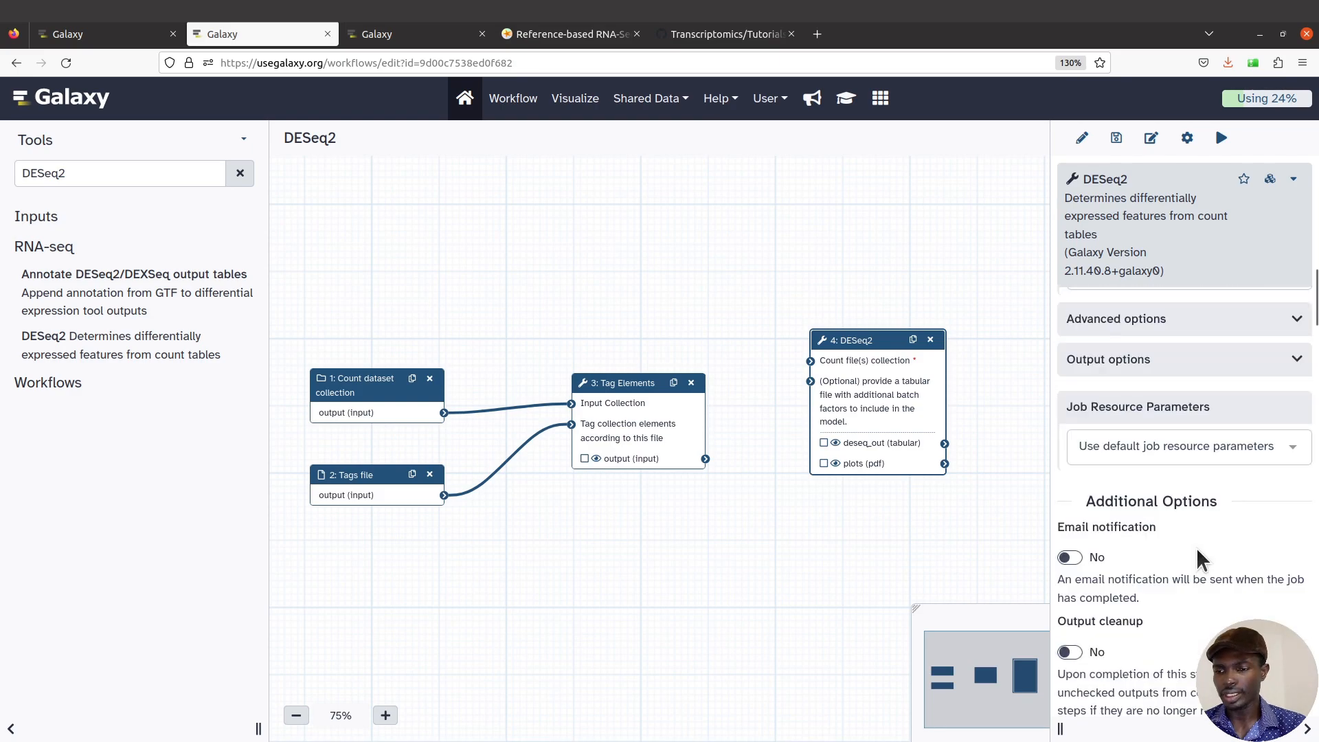
pyautogui.scroll(2, 1197, 547)
pyautogui.scroll(10, 1197, 547)
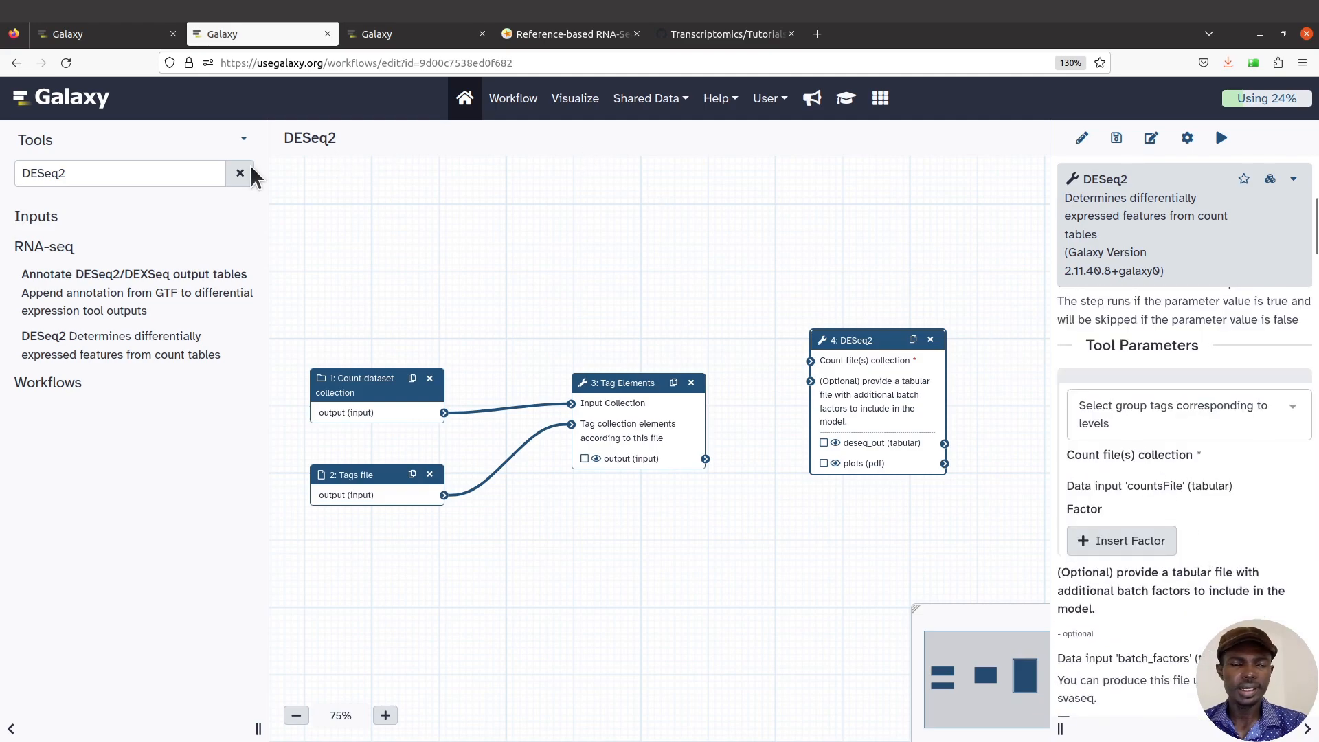
# - Switch to the design.csv spreadsheet in WPS Office and examine its Treatment and Sequencing columns
pyautogui.moveTo(5, 158)
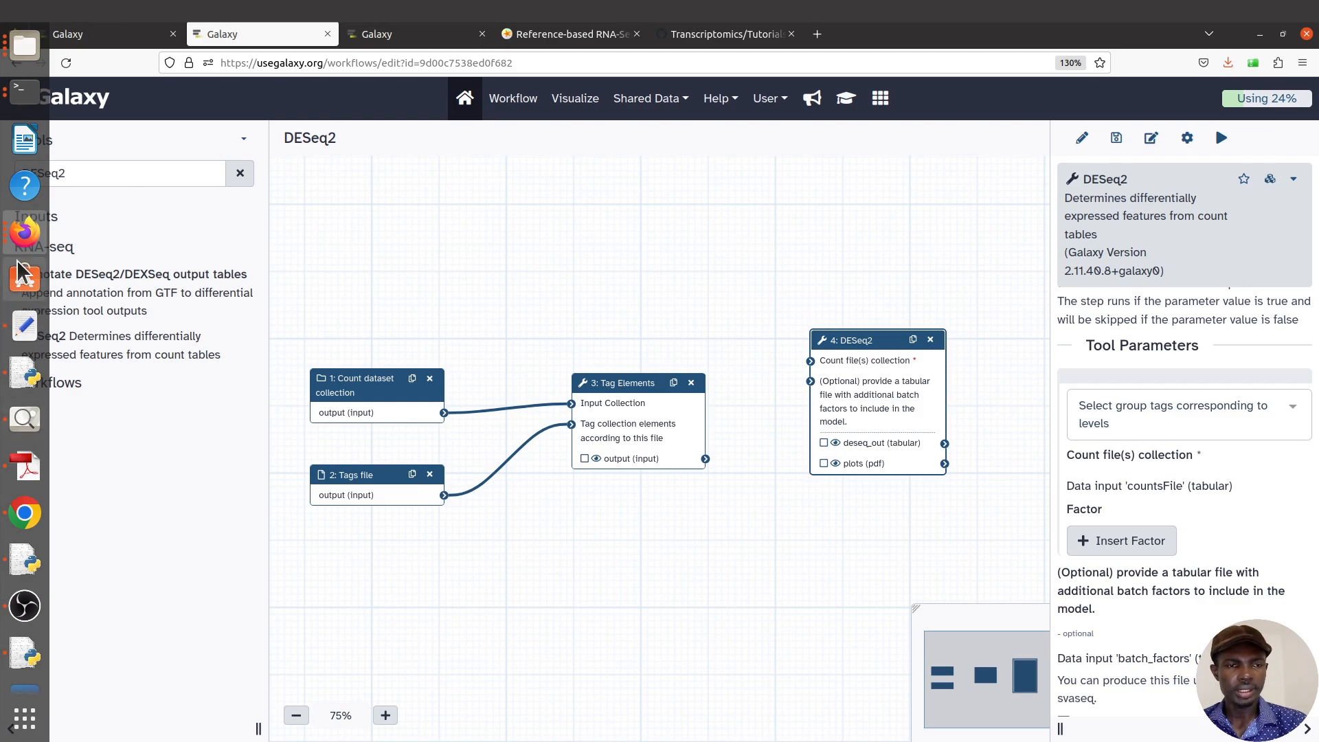
pyautogui.click(17, 69)
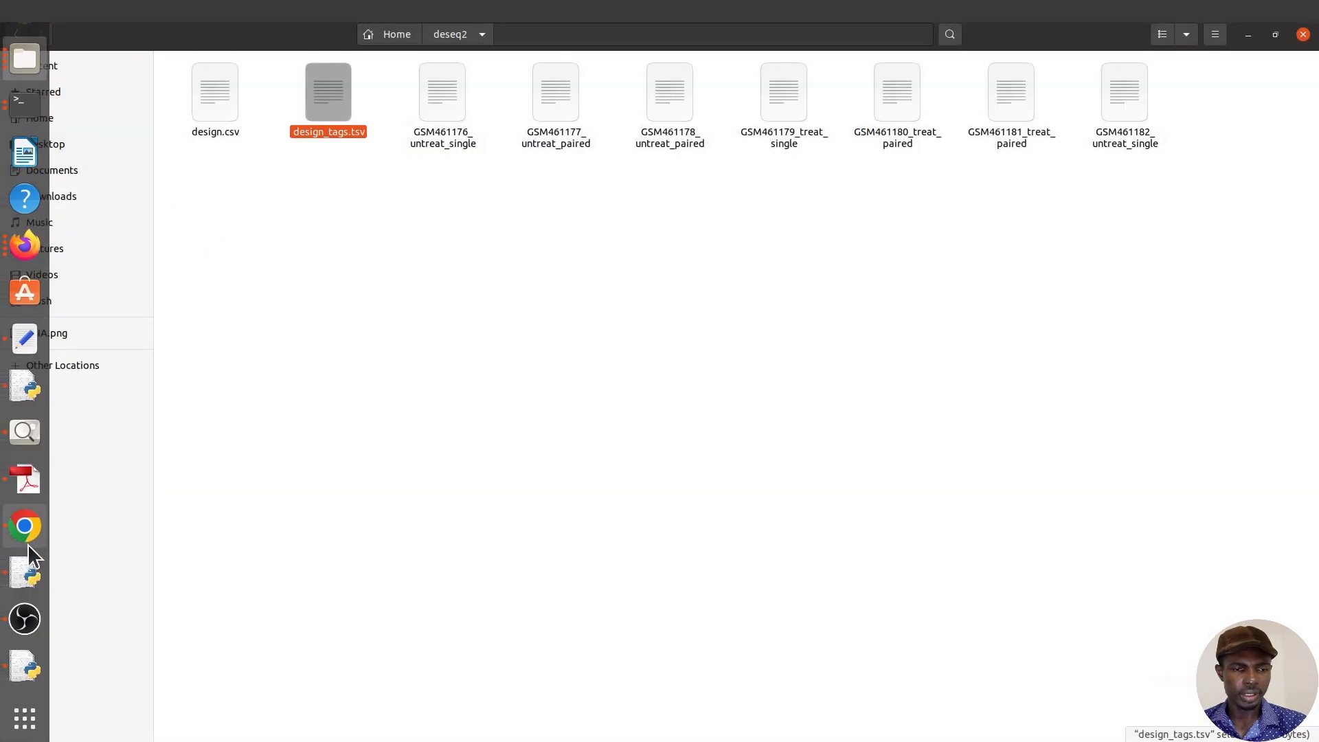
pyautogui.click(26, 577)
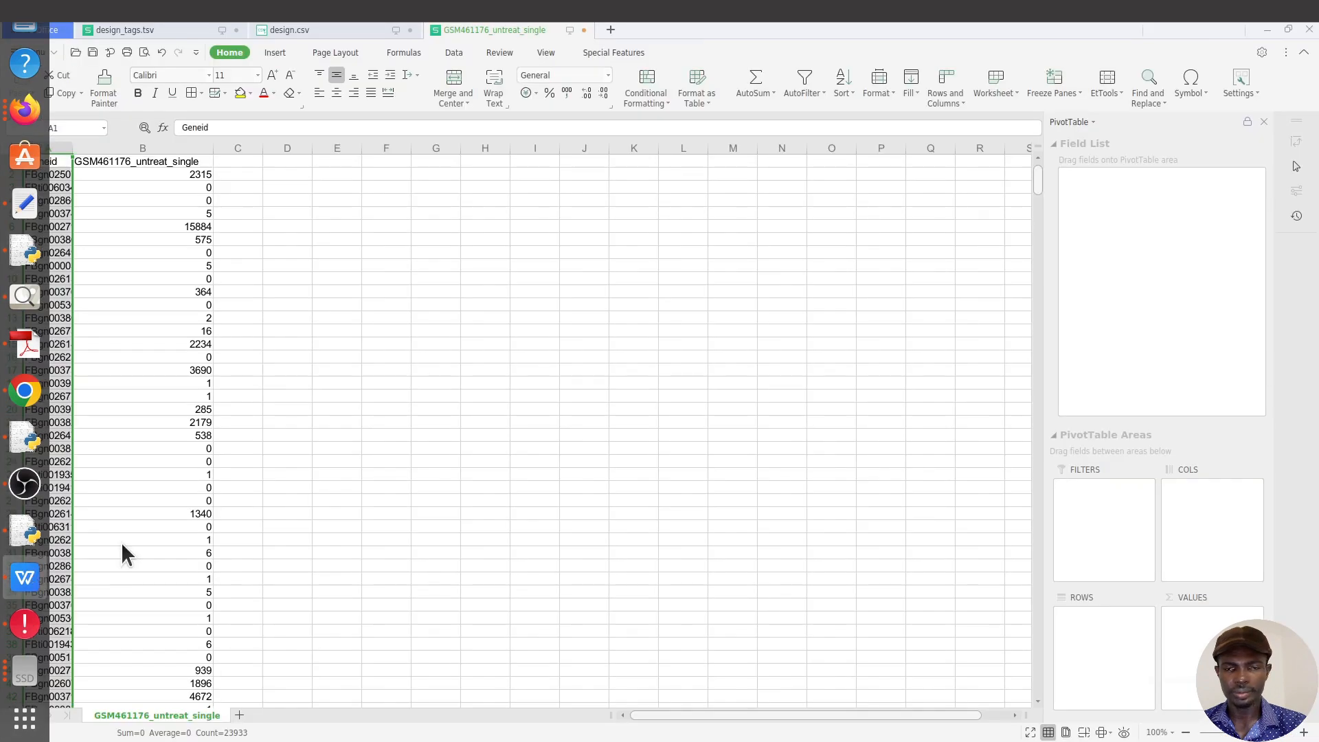
pyautogui.click(310, 30)
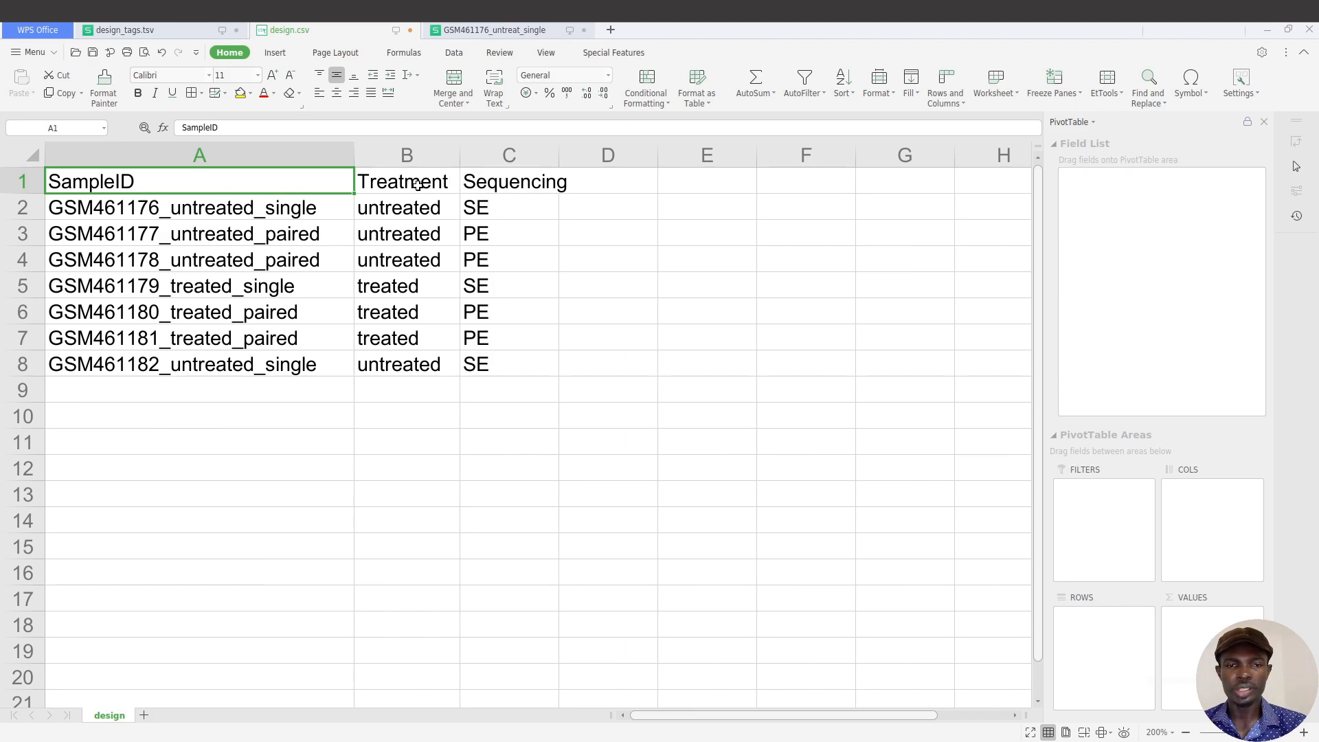
pyautogui.click(395, 154)
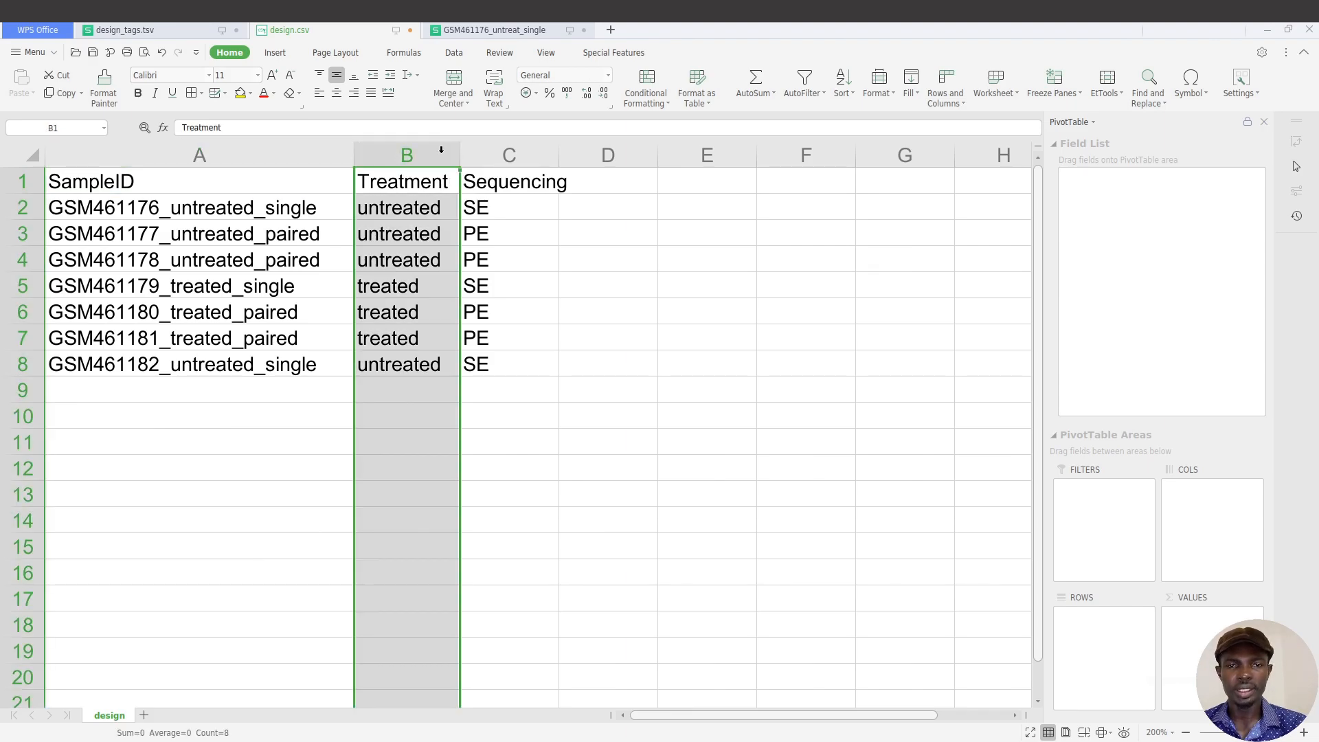
pyautogui.click(492, 152)
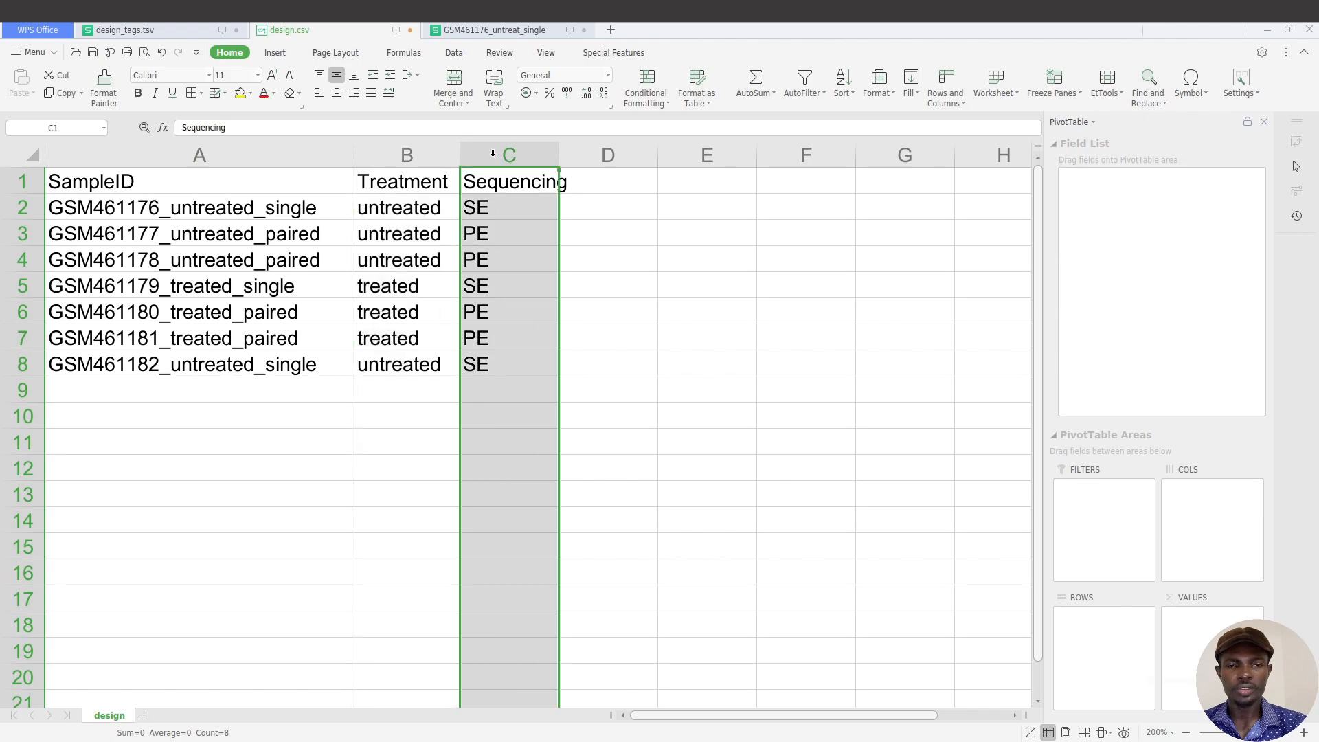
pyautogui.click(657, 326)
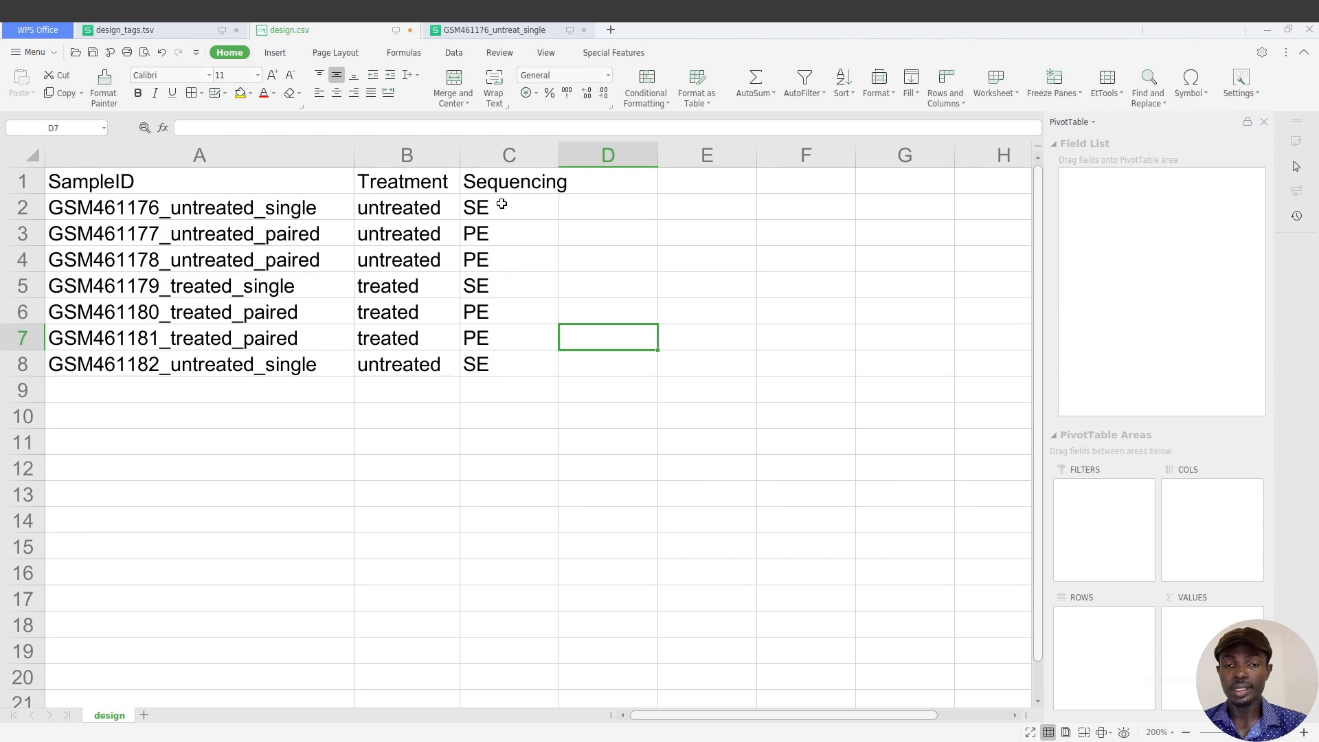
pyautogui.click(413, 148)
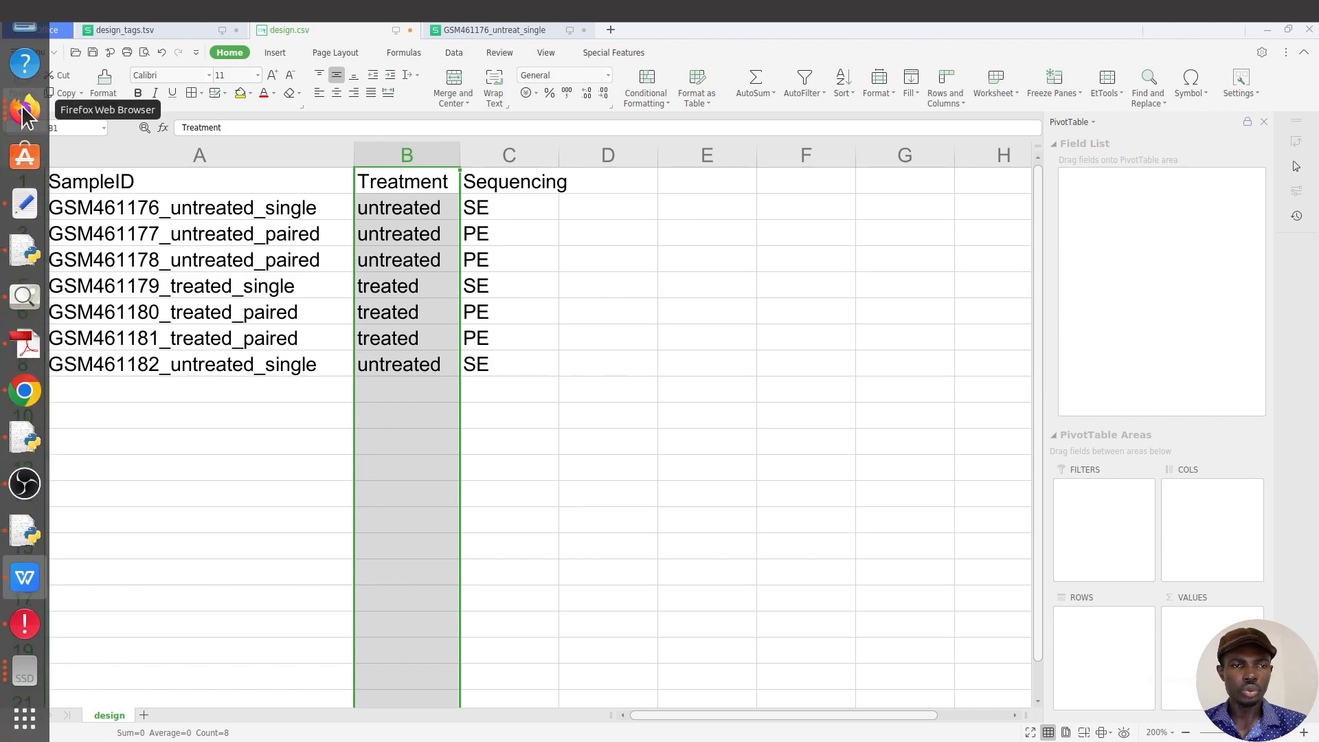
# - Return to the Galaxy workflow editor in Firefox and insert a first factor in the DESeq2 tool parameters
pyautogui.click(24, 110)
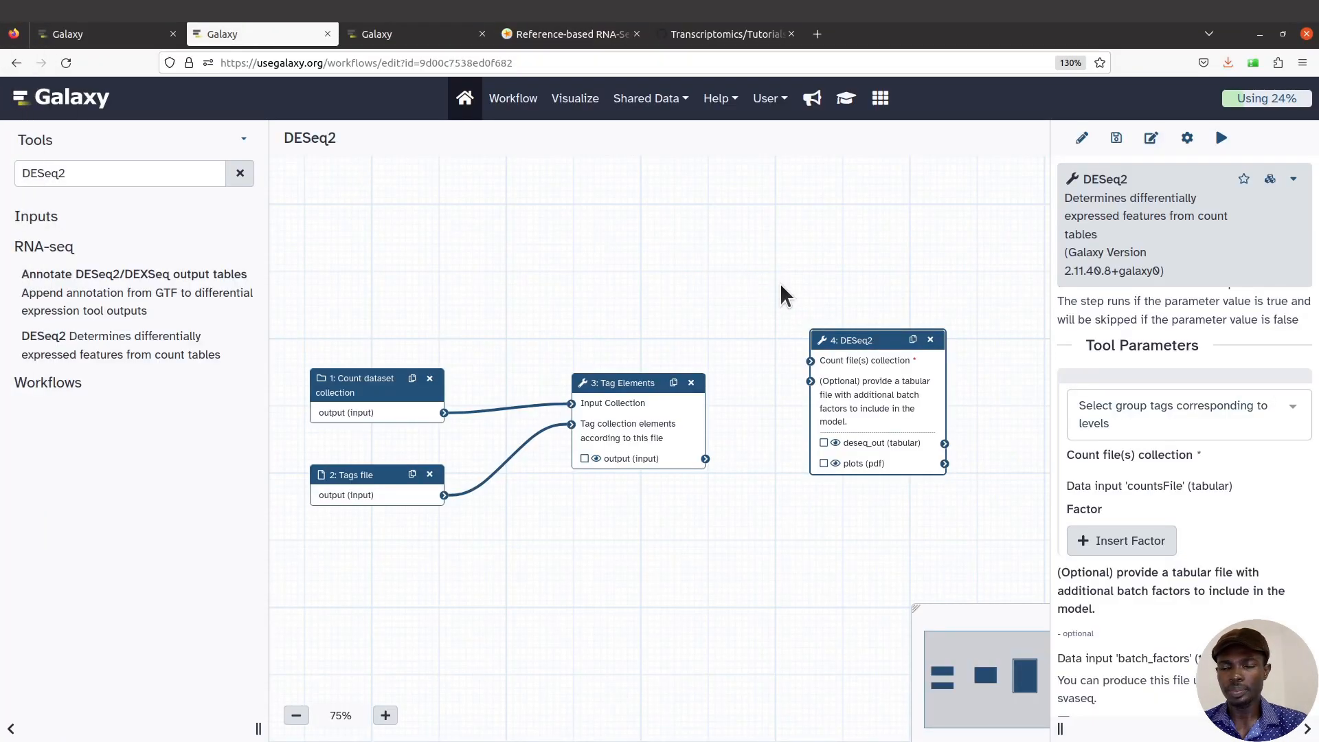
pyautogui.moveTo(796, 670); pyautogui.dragTo(759, 675)
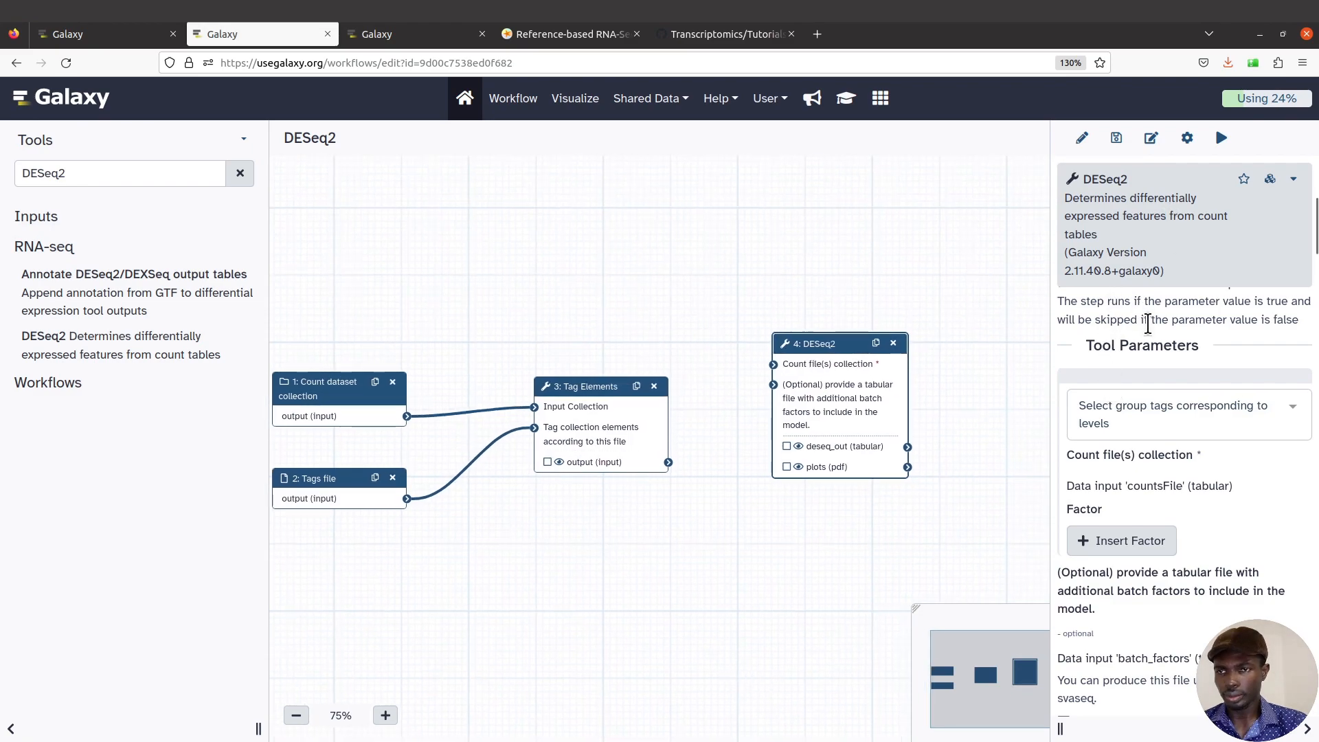
pyautogui.scroll(3, 1148, 320)
pyautogui.scroll(-2, 1150, 318)
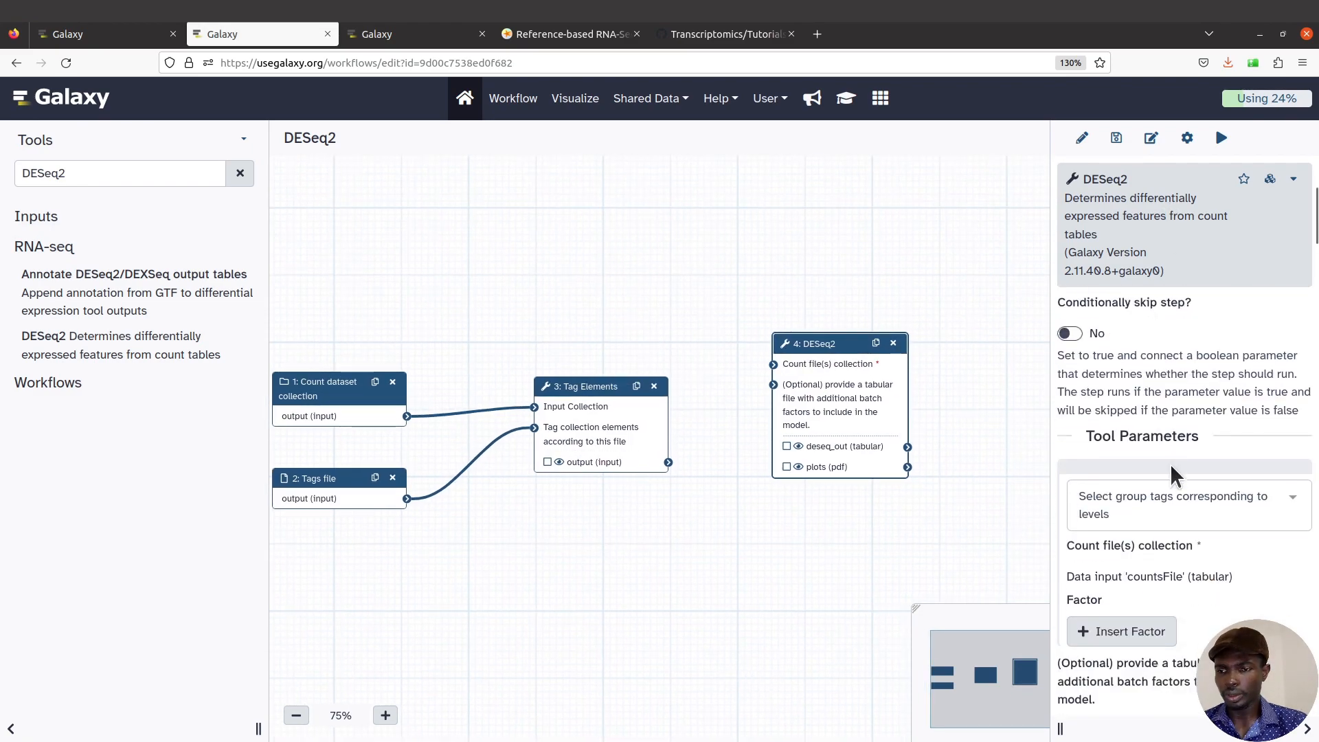
pyautogui.scroll(-4, 1171, 465)
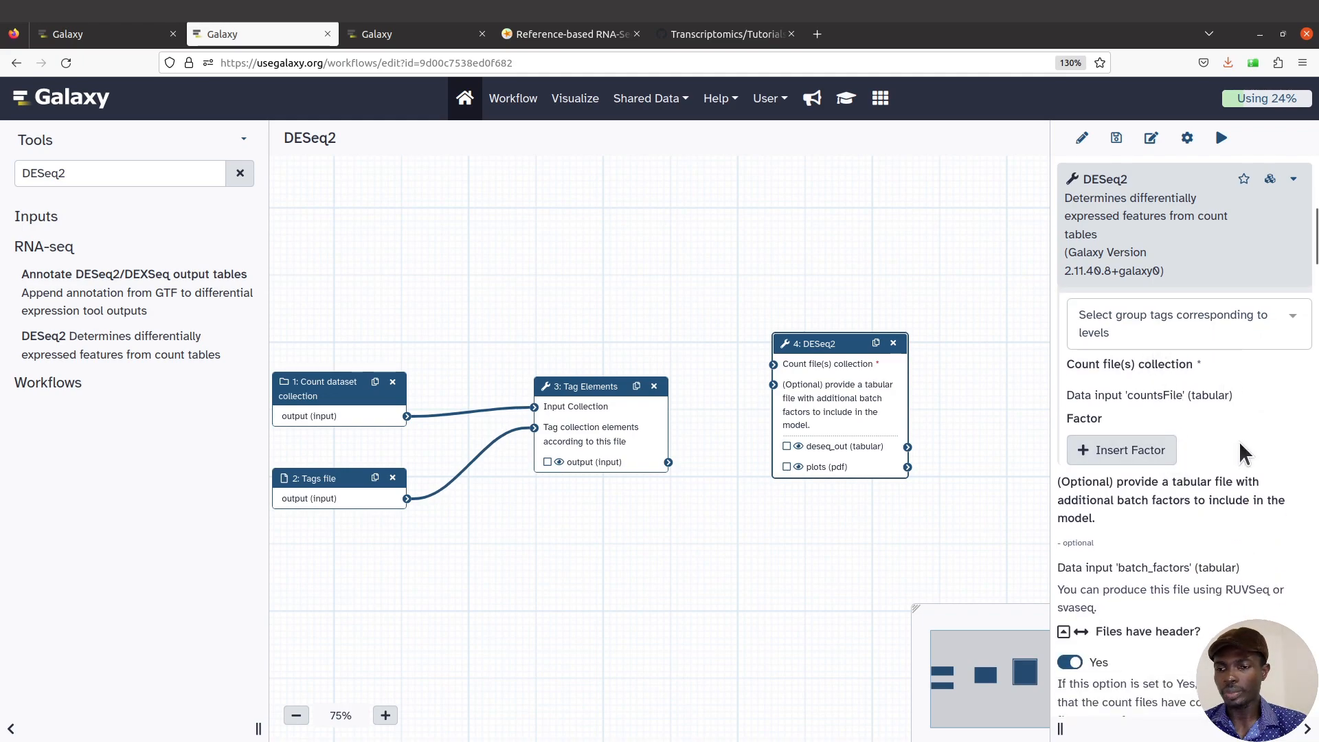
pyautogui.scroll(-4, 1245, 496)
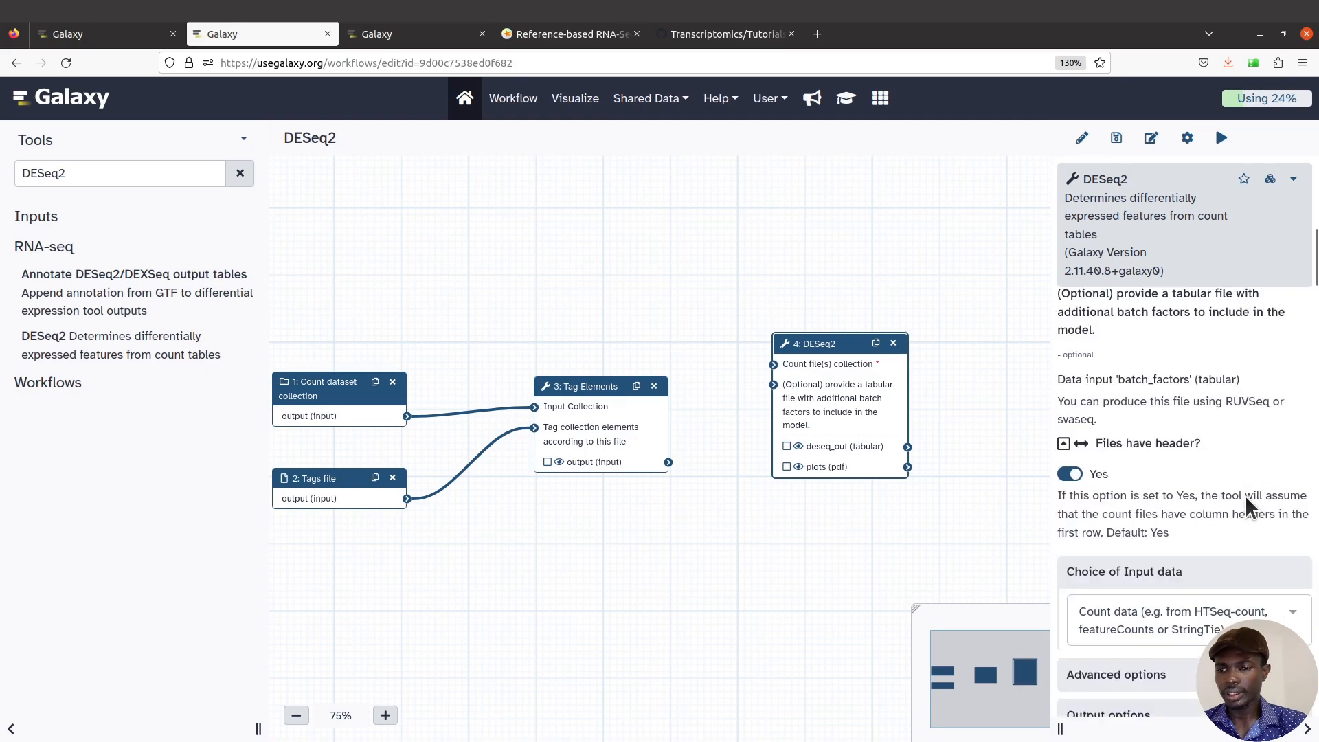
pyautogui.scroll(2, 1245, 495)
pyautogui.scroll(1, 1245, 497)
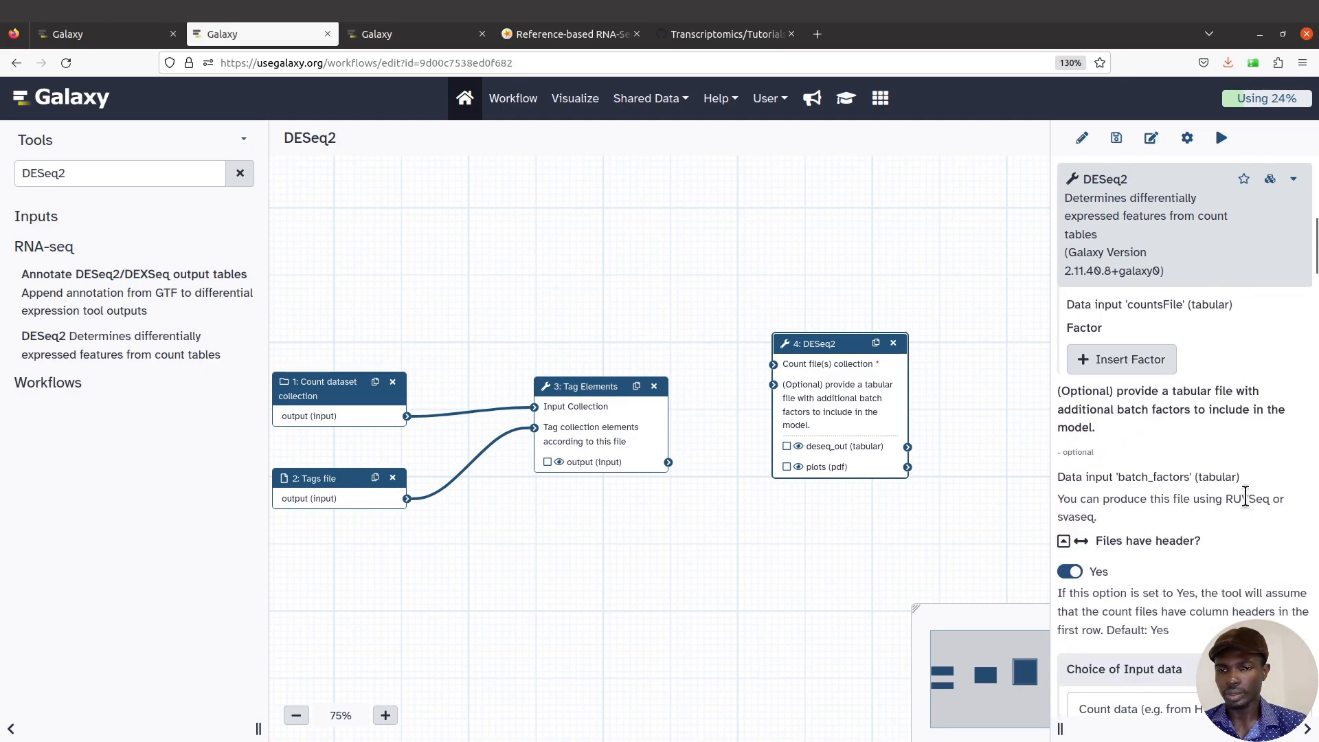
pyautogui.click(1114, 366)
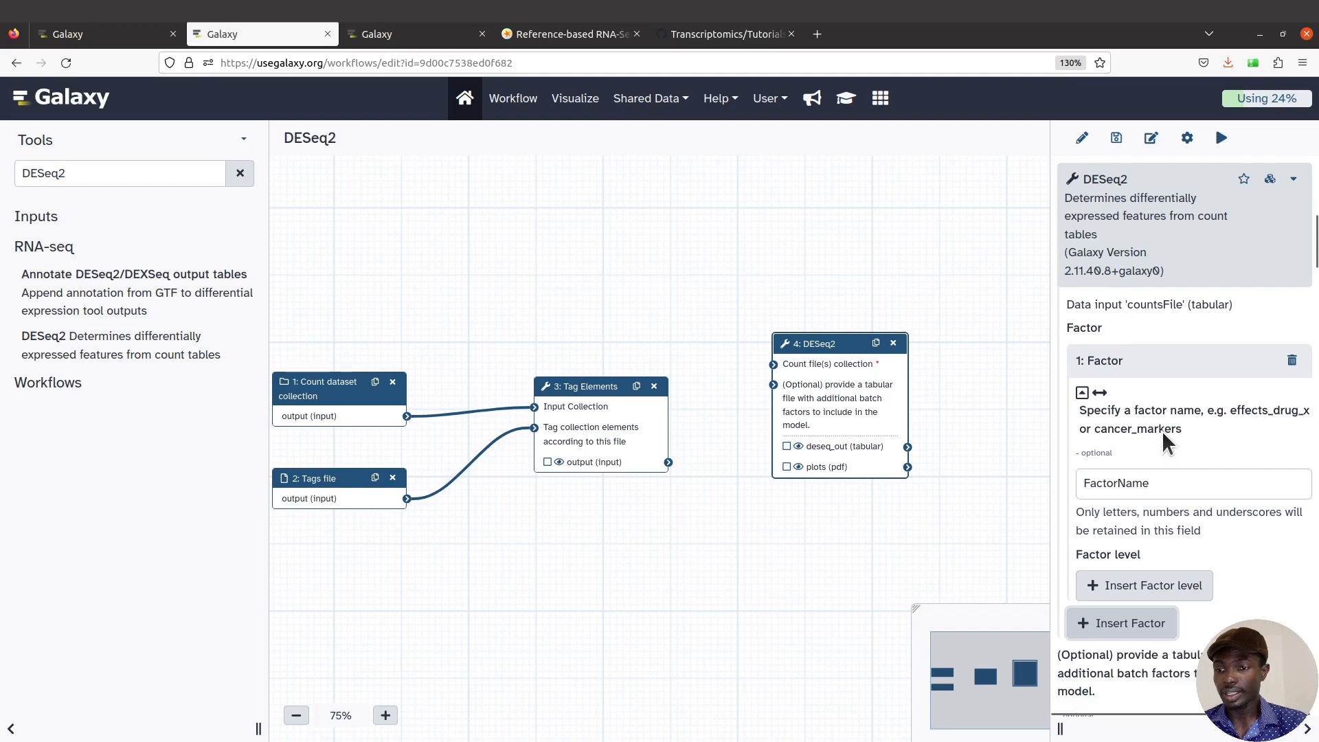
# - Name the first factor Treatment, check its levels in design.csv in WPS Office, and return to the workflow editor in Firefox
pyautogui.moveTo(1170, 480); pyautogui.dragTo(1067, 475)
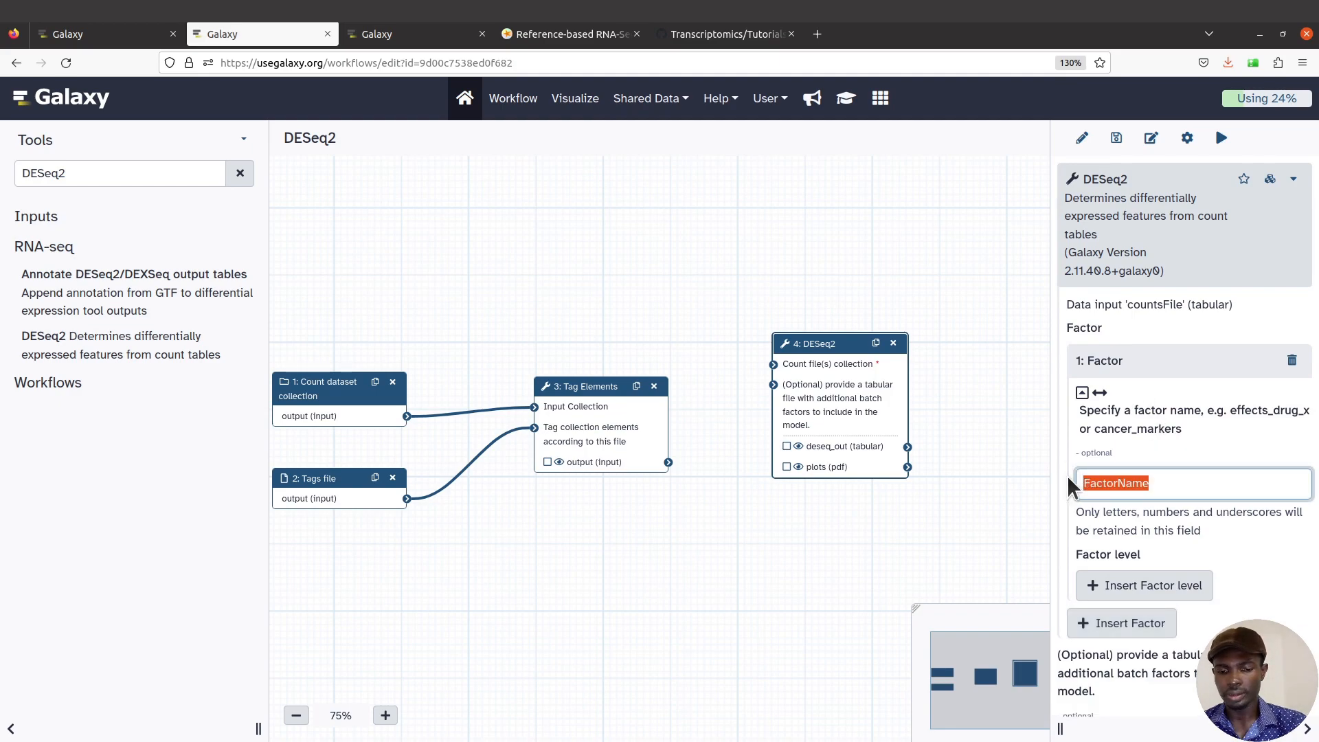
pyautogui.write('Treatment')
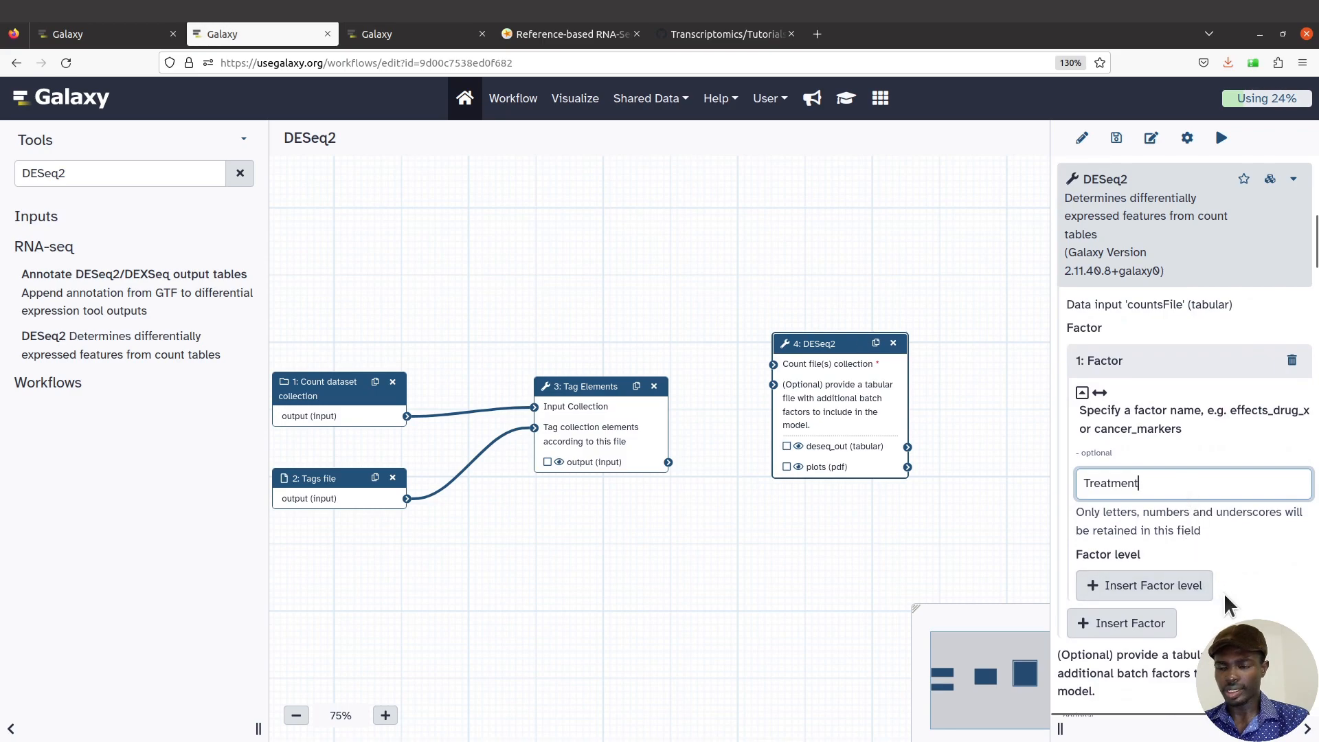
pyautogui.moveTo(4, 467)
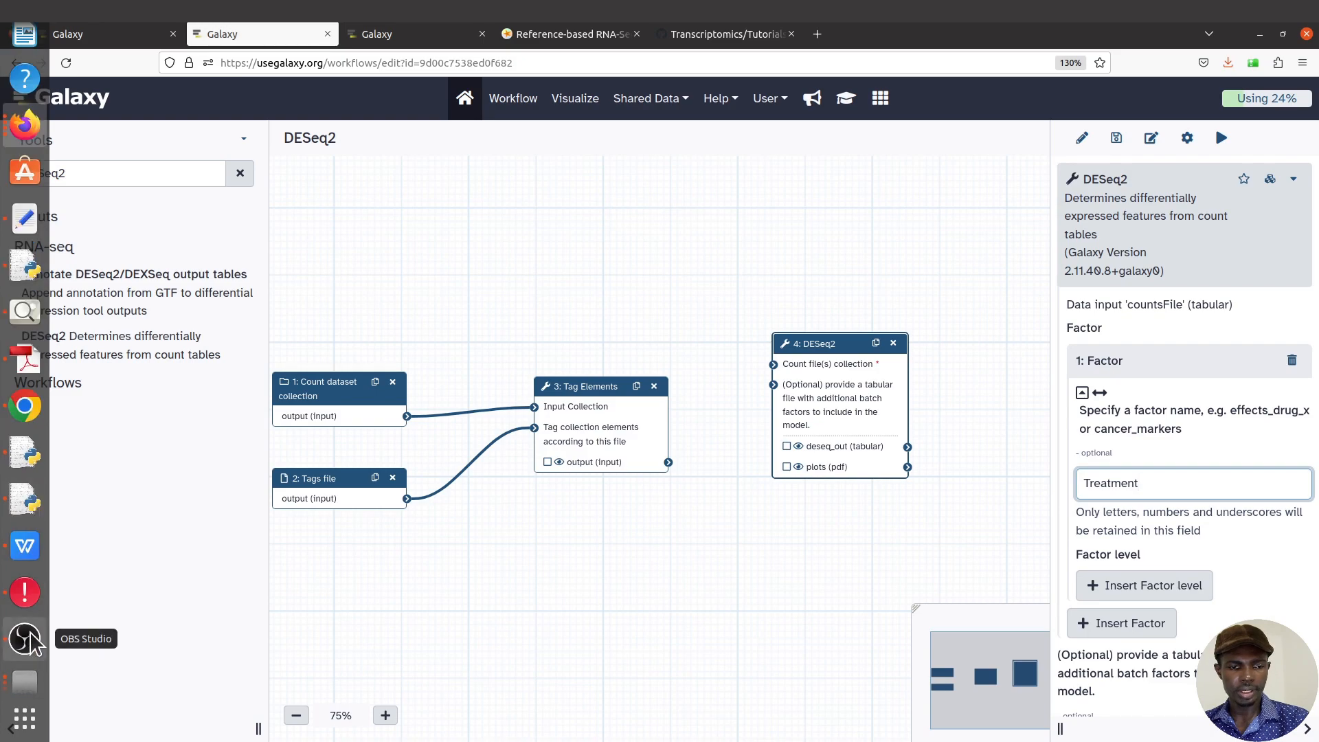
pyautogui.click(25, 547)
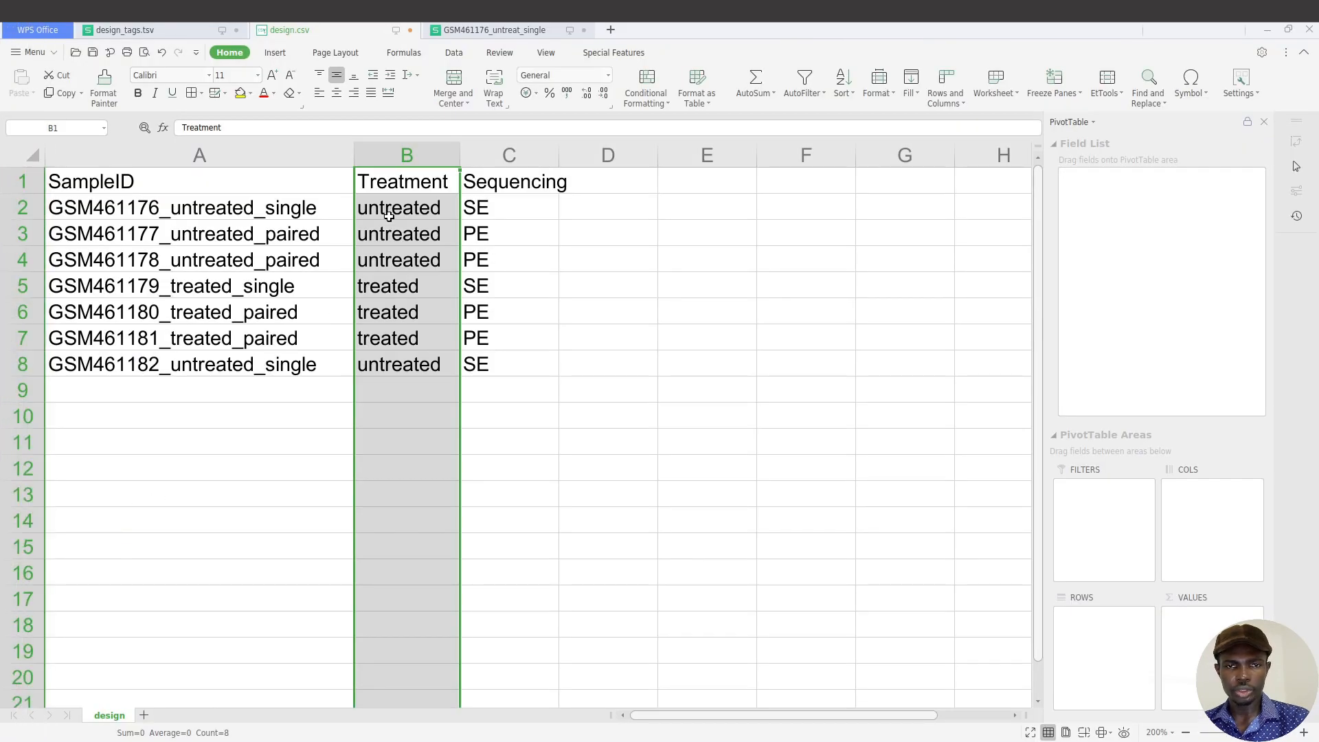
pyautogui.moveTo(4, 178)
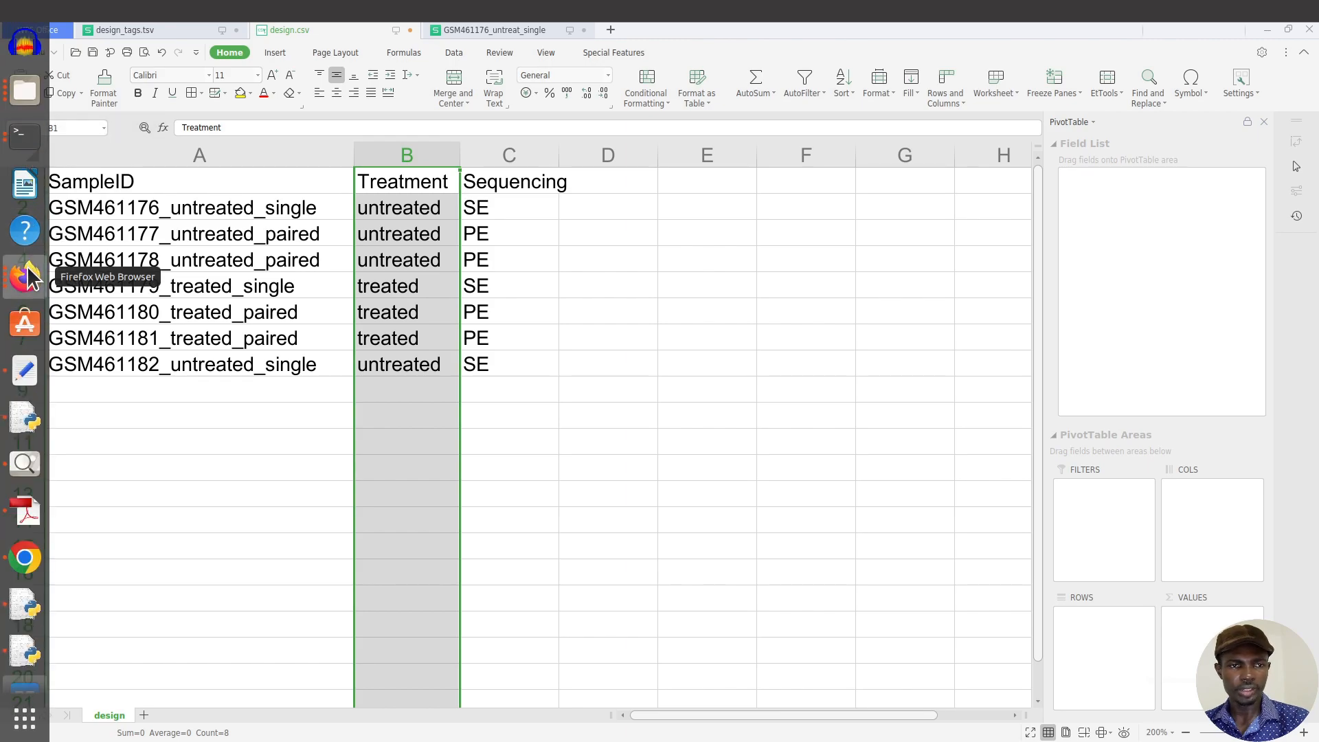
pyautogui.click(26, 273)
pyautogui.click(1229, 536)
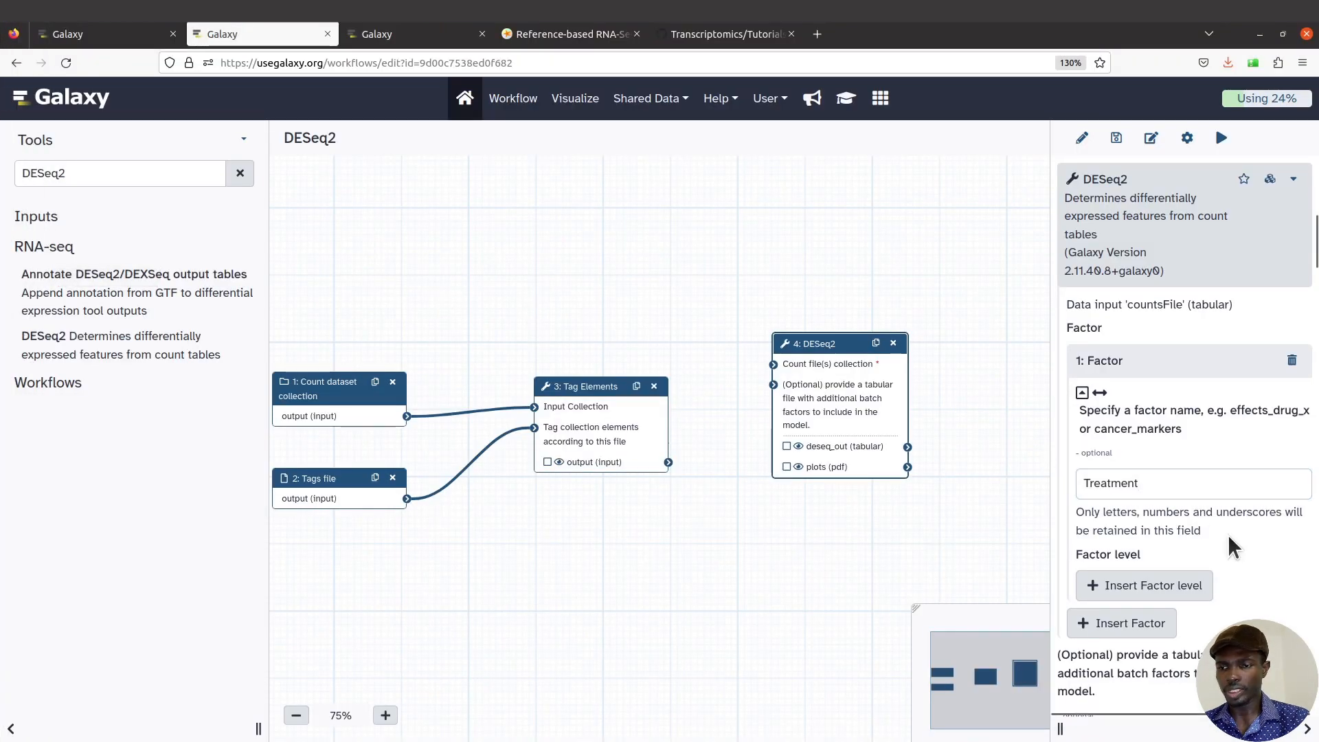
# - Insert a first factor level under the Treatment factor and name it treated
pyautogui.click(1173, 588)
pyautogui.scroll(-3, 1225, 619)
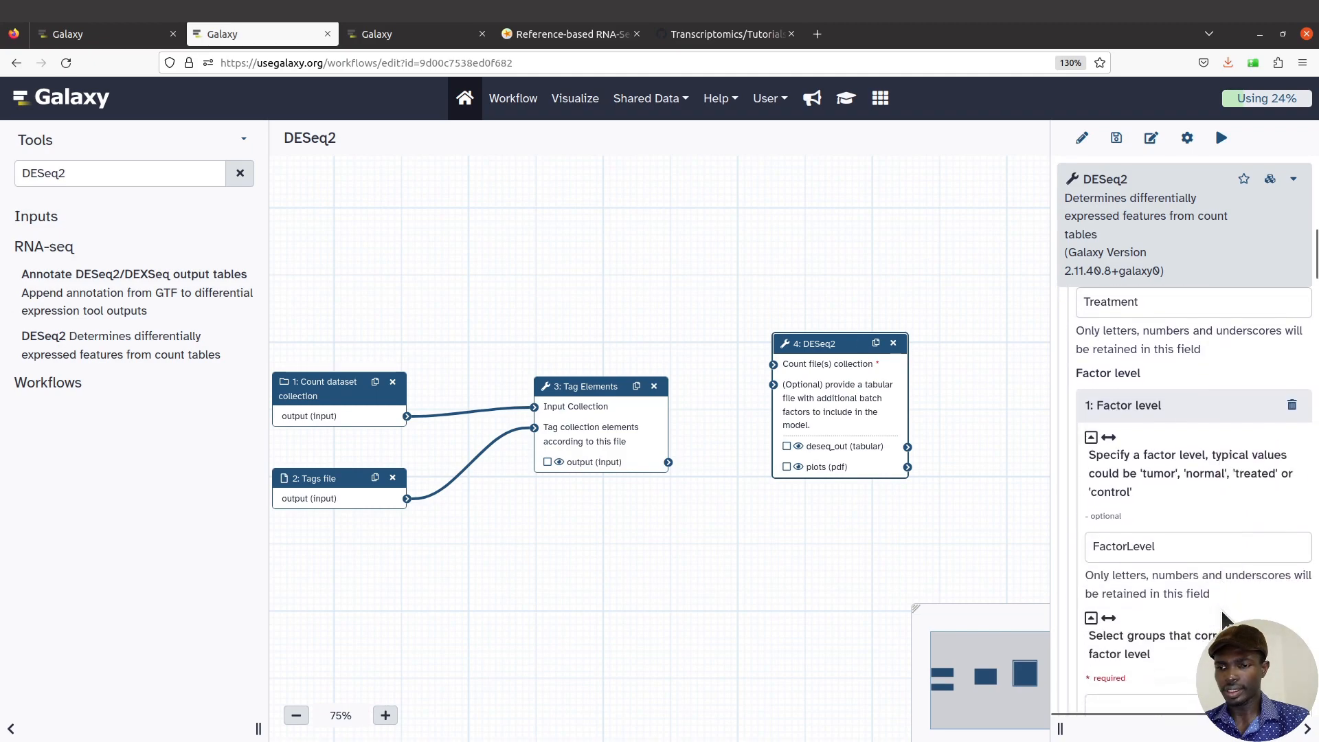
pyautogui.click(1174, 545)
pyautogui.moveTo(1173, 545); pyautogui.dragTo(1069, 546)
pyautogui.press('BackSpace')
pyautogui.write('treated')
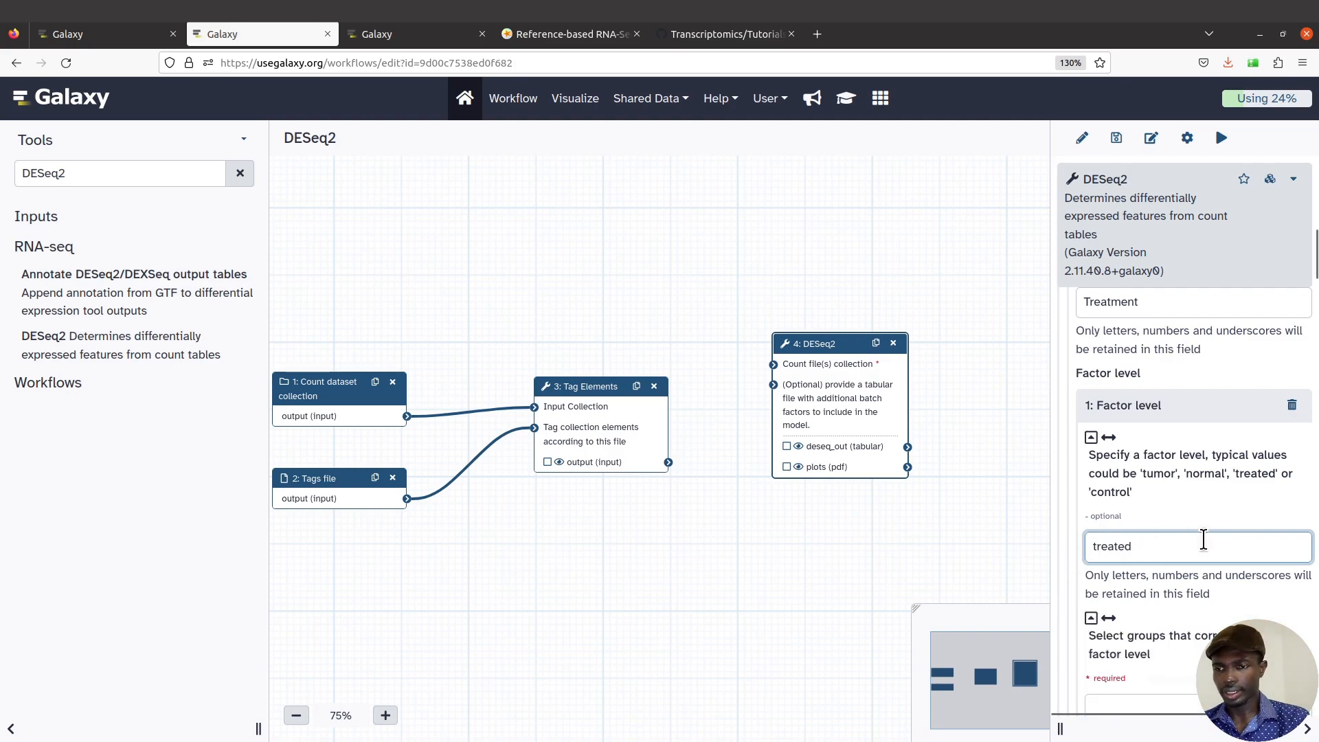
# - Insert a second factor level under the Treatment factor and name it untreated
pyautogui.scroll(-2, 1178, 517)
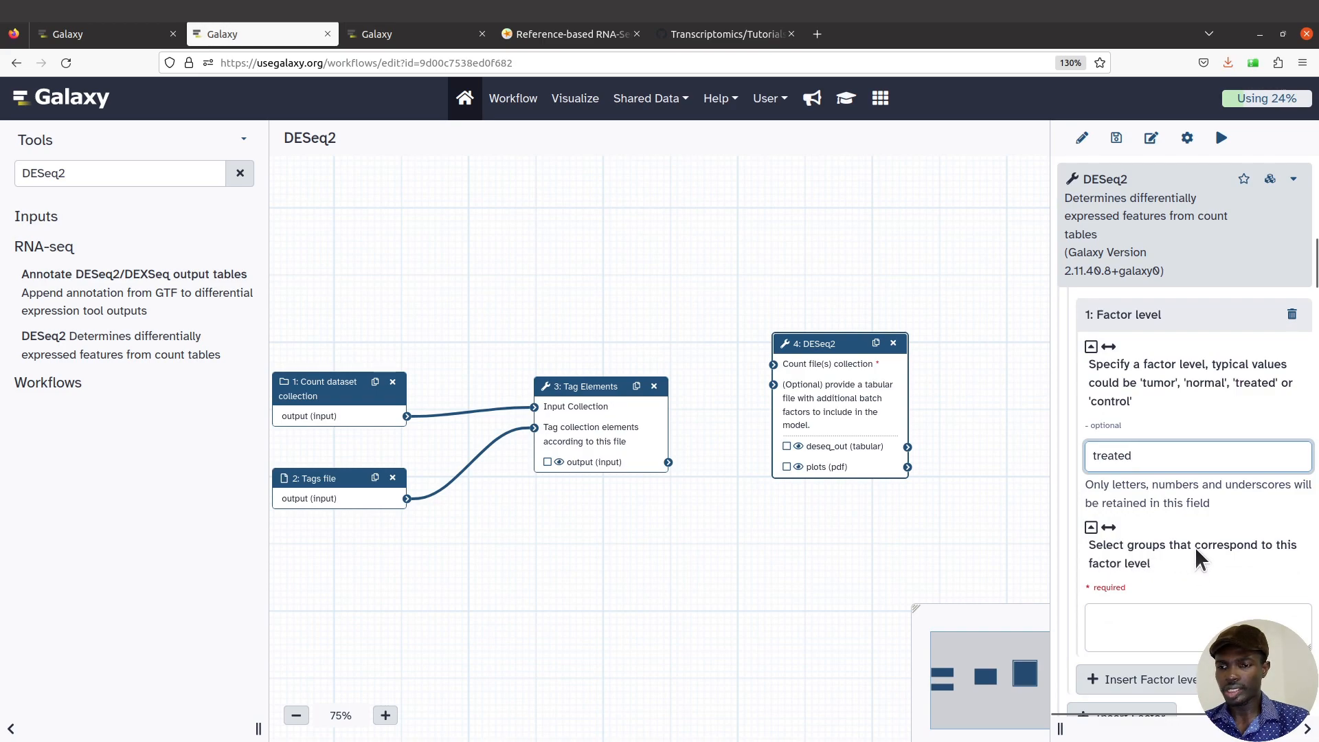
pyautogui.scroll(-4, 1168, 612)
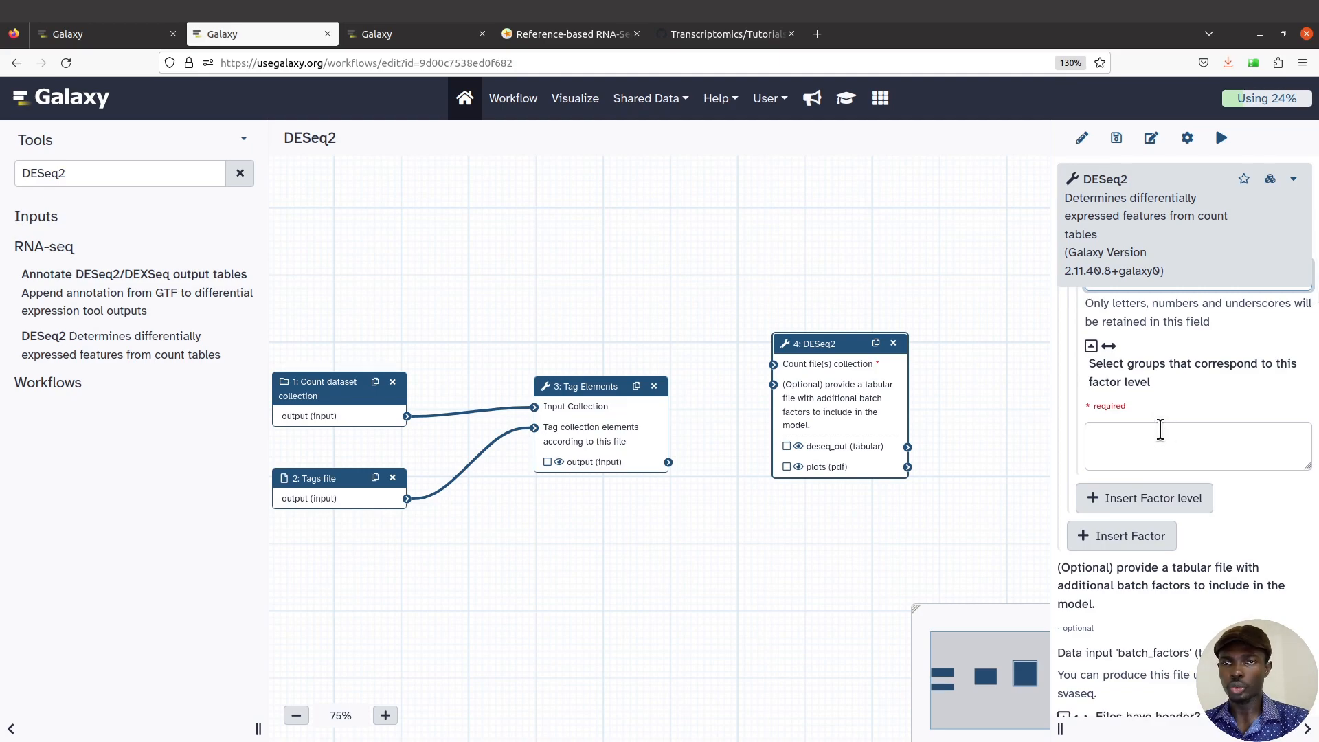
pyautogui.click(1187, 501)
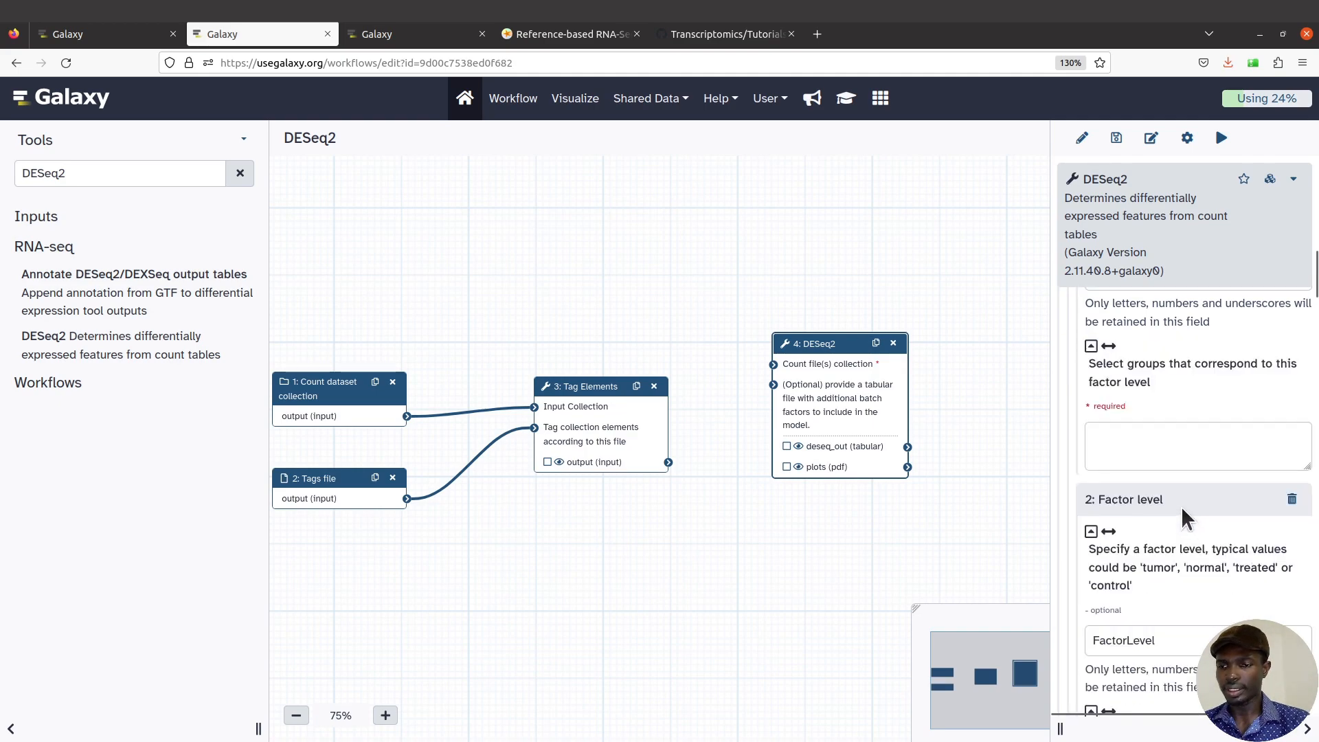
pyautogui.scroll(-3, 1205, 563)
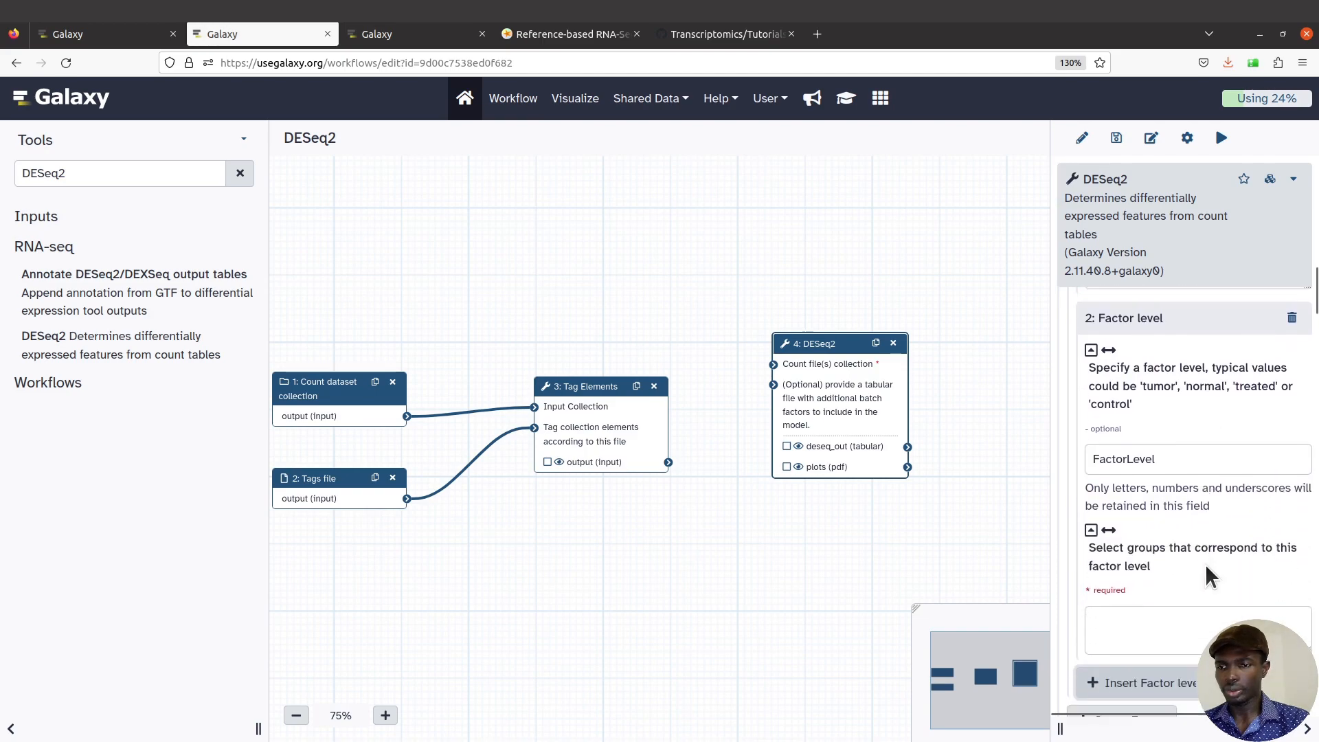
pyautogui.moveTo(1169, 458); pyautogui.dragTo(1067, 447)
pyautogui.write('u')
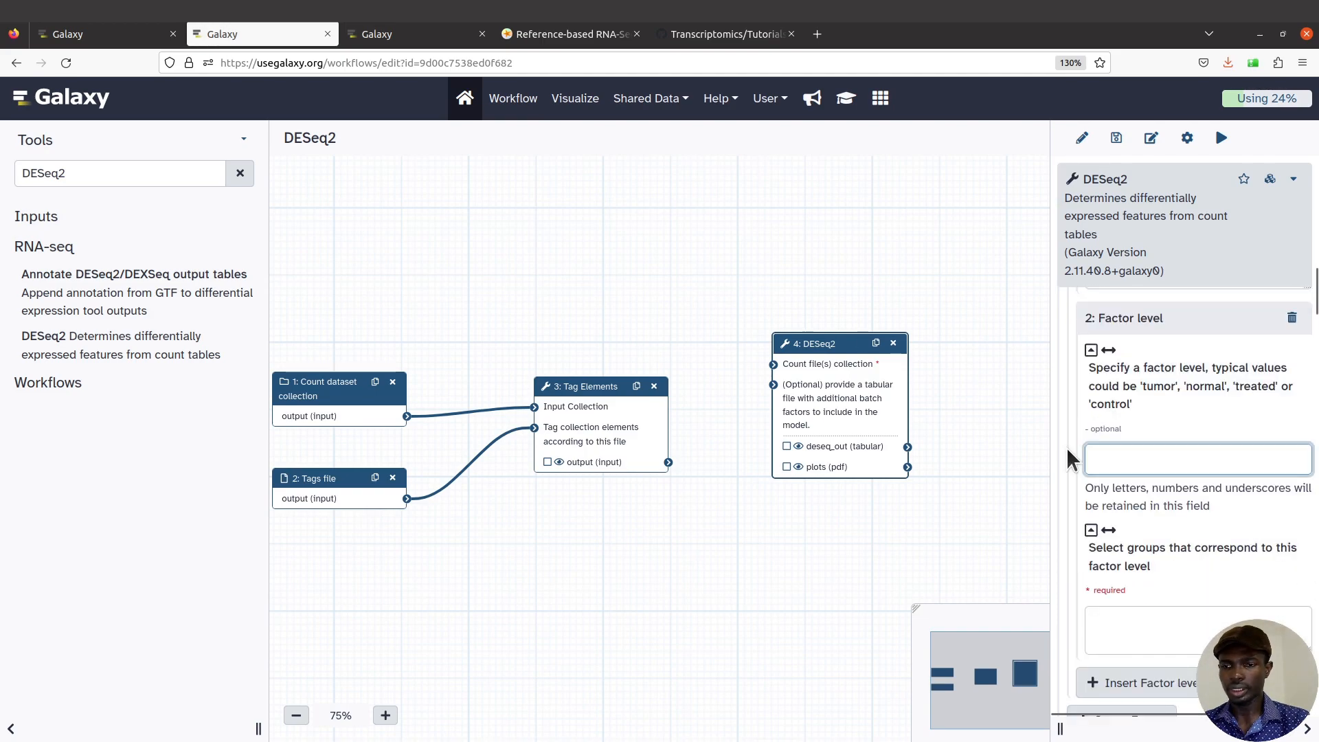
pyautogui.write('ntreated')
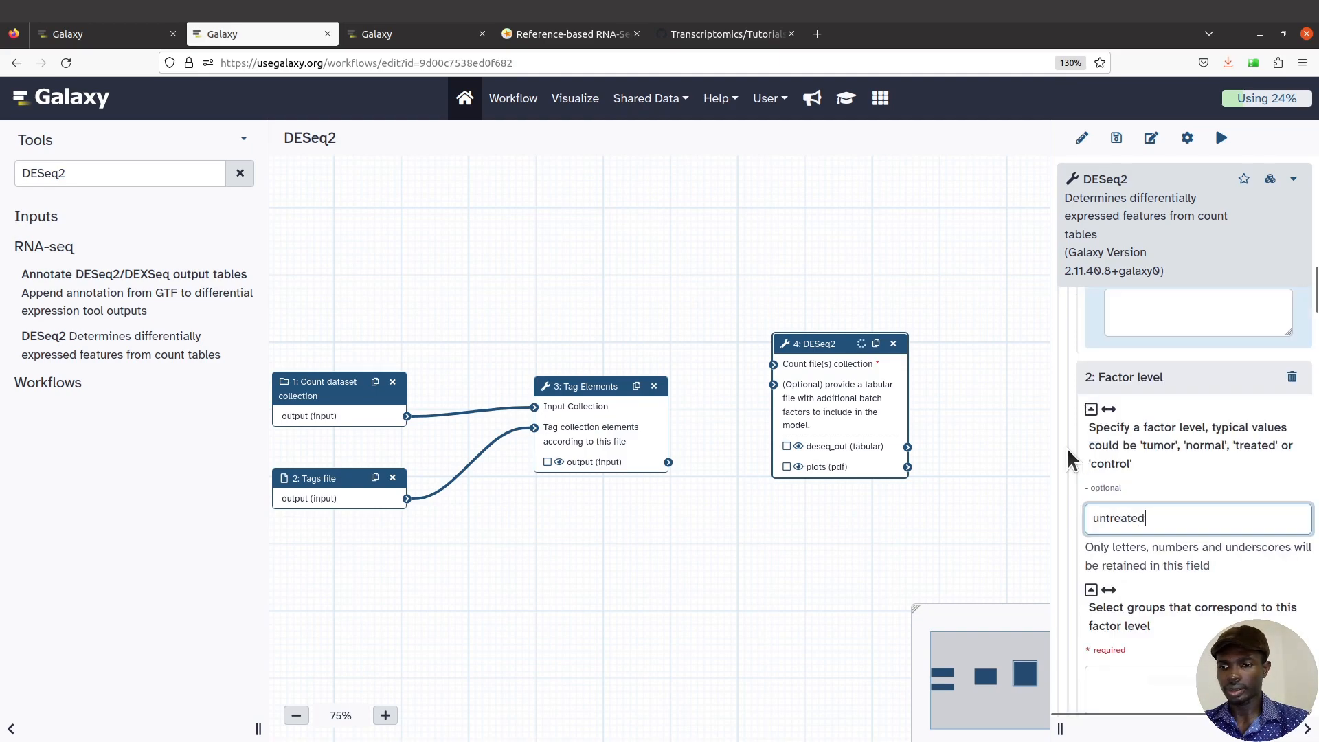
# - Insert a second factor in the DESeq2 parameters and name it Sequencing
pyautogui.scroll(-2, 1187, 607)
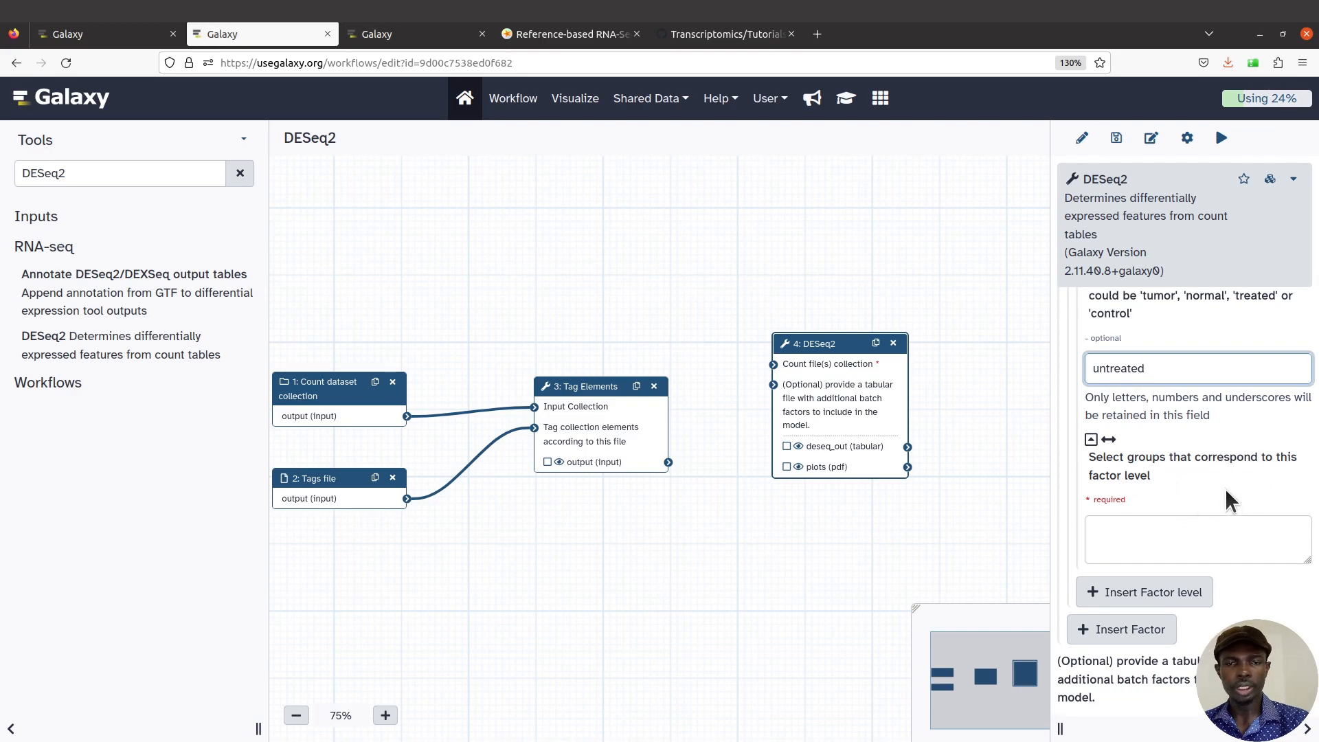
pyautogui.scroll(-3, 1230, 508)
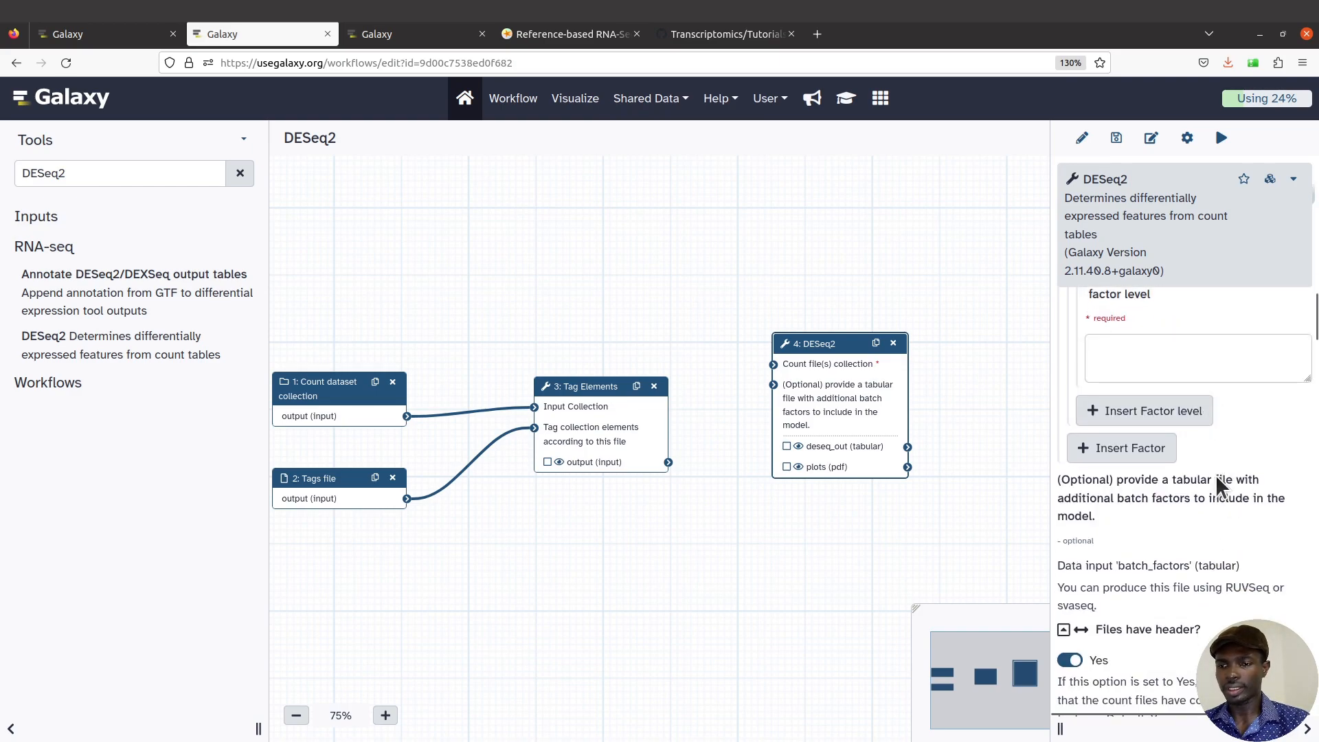
pyautogui.scroll(-1, 1218, 485)
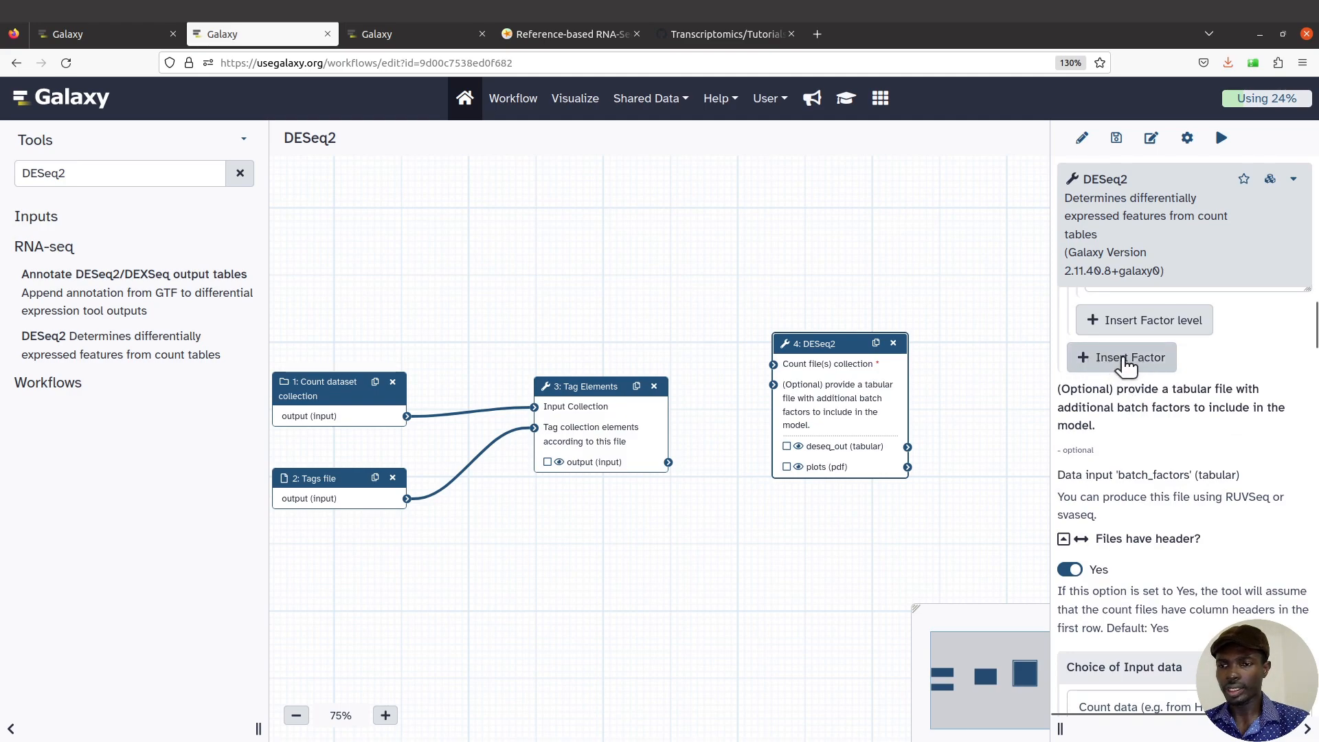
pyautogui.click(1123, 364)
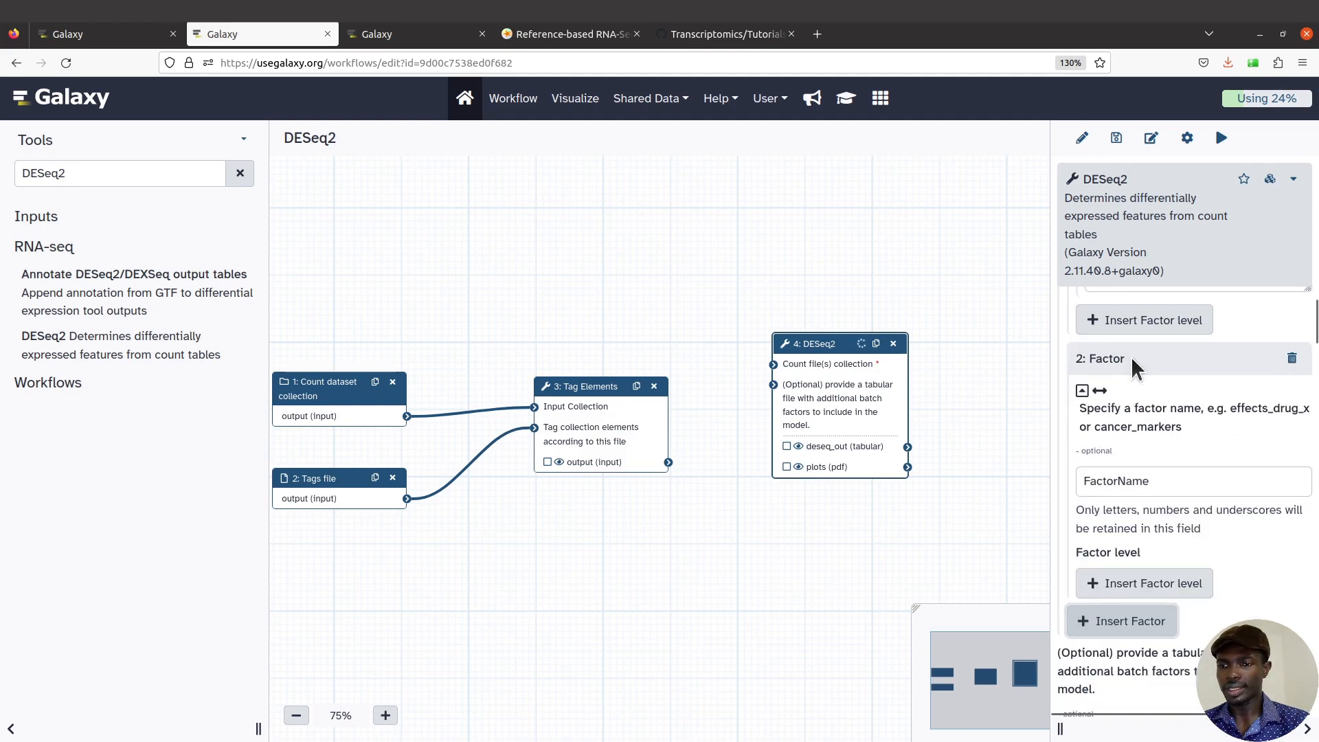
pyautogui.moveTo(1174, 476); pyautogui.dragTo(1028, 473)
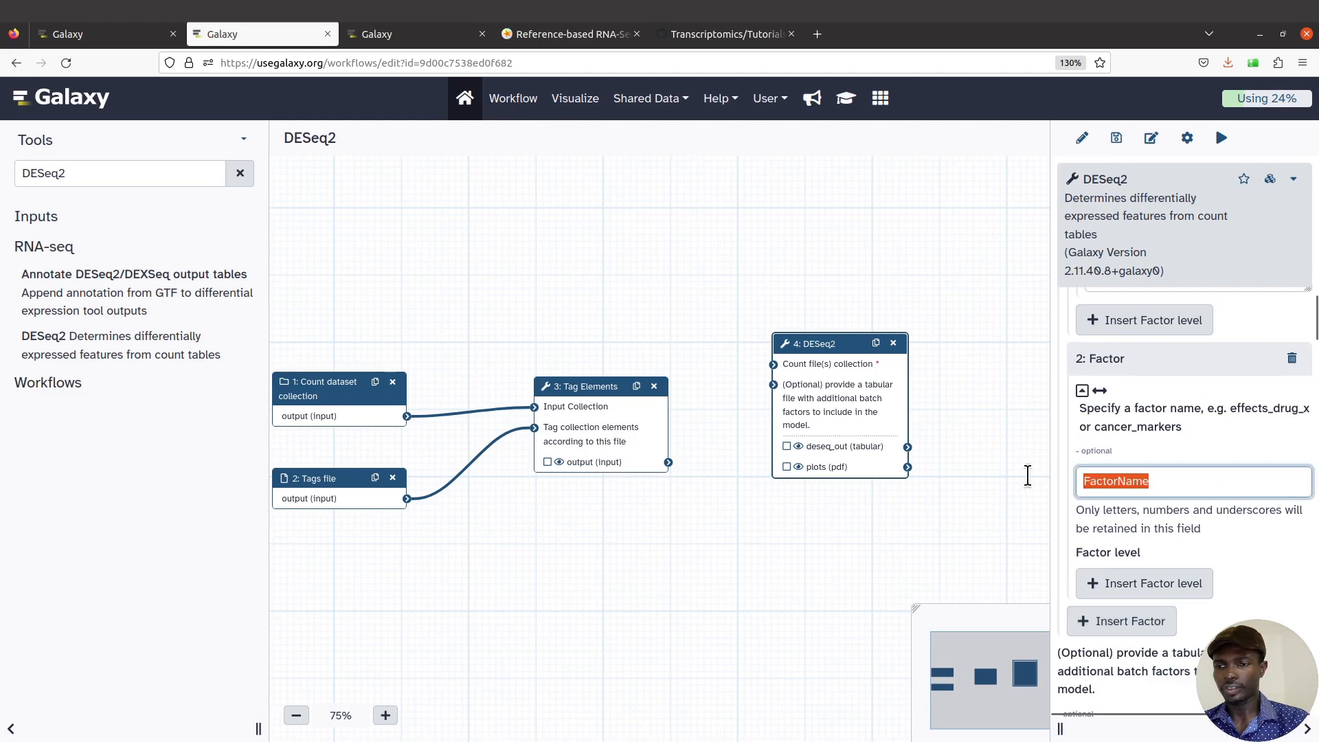
pyautogui.write('Sequencing')
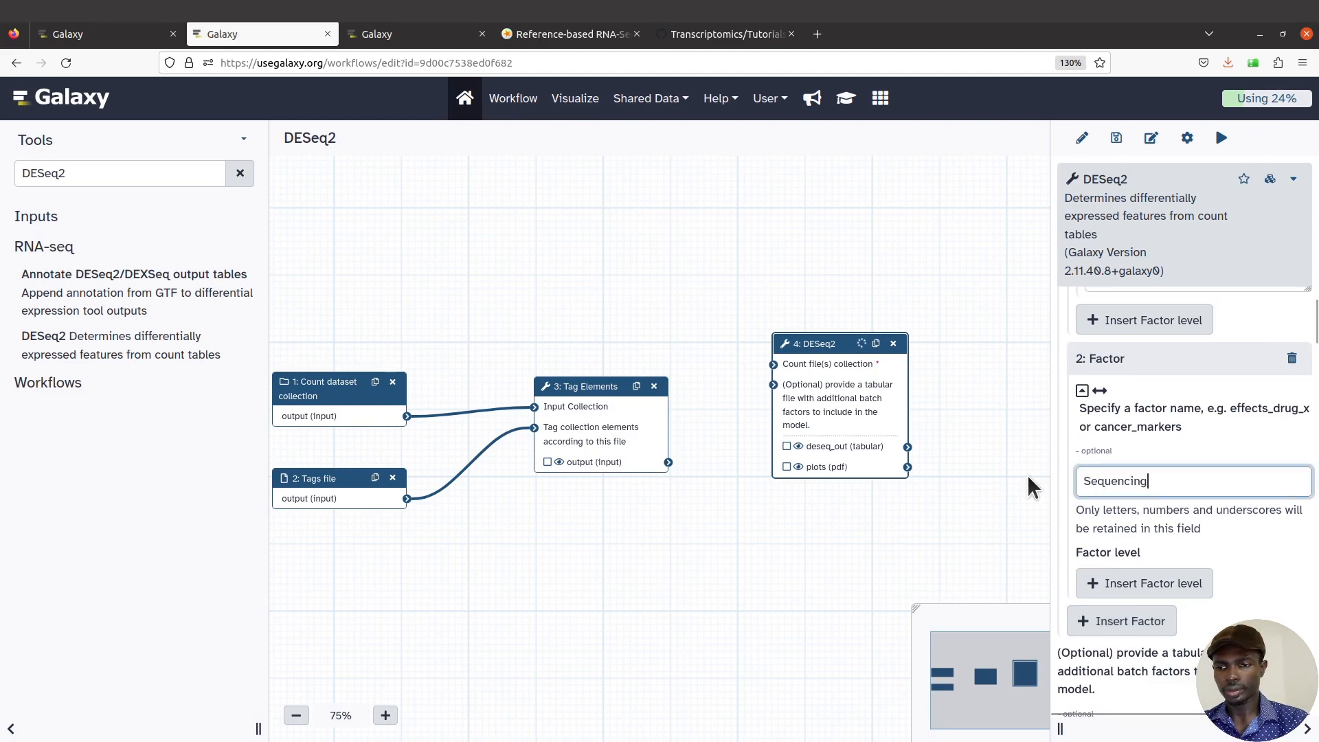
# - Check the sequencing levels and group tags in design.csv and design_tags.tsv in WPS Office, then return to Firefox
pyautogui.scroll(-2, 1181, 534)
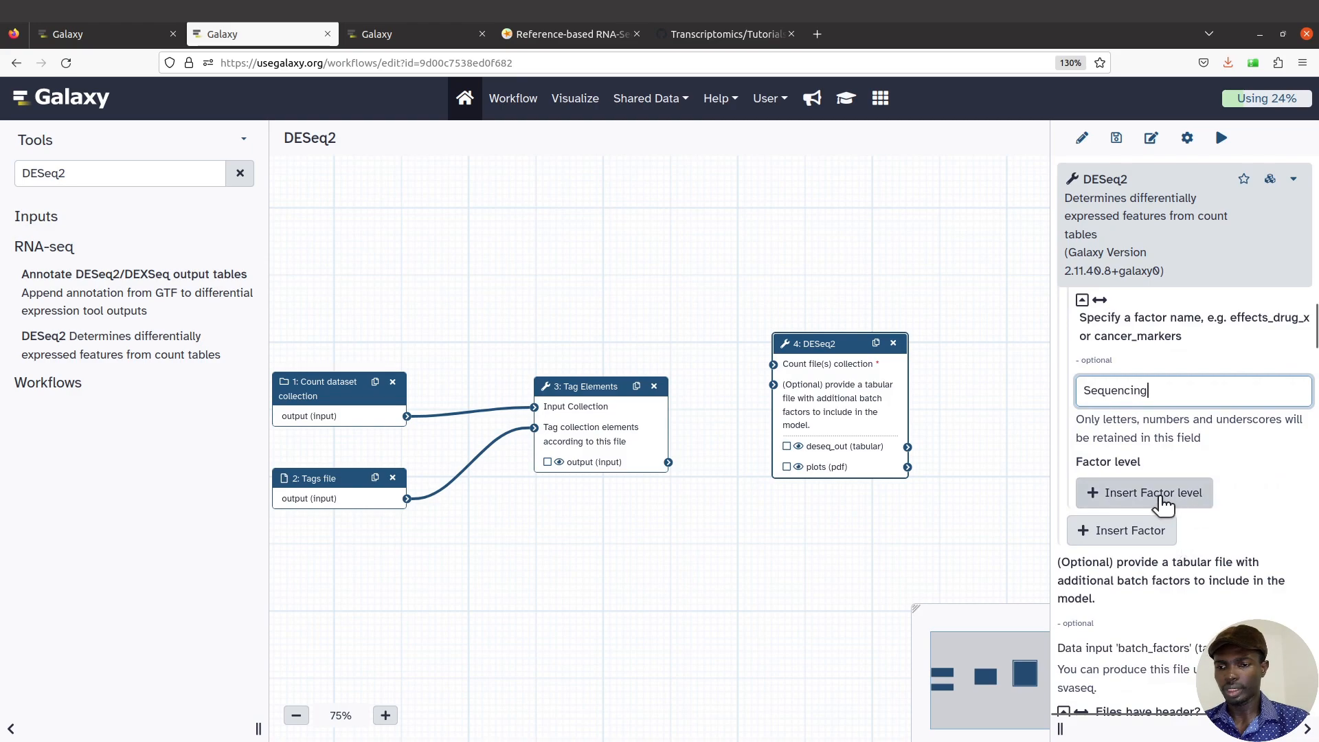
pyautogui.moveTo(2, 500)
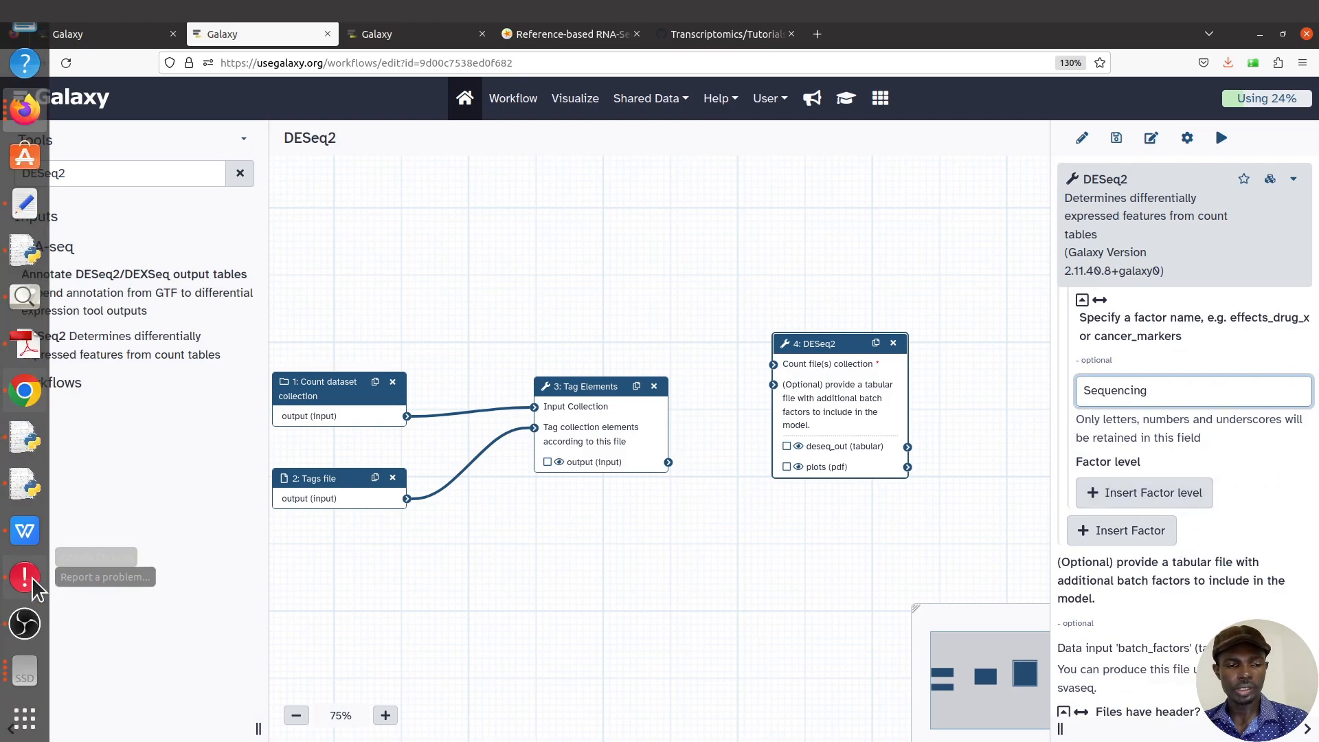
pyautogui.click(26, 533)
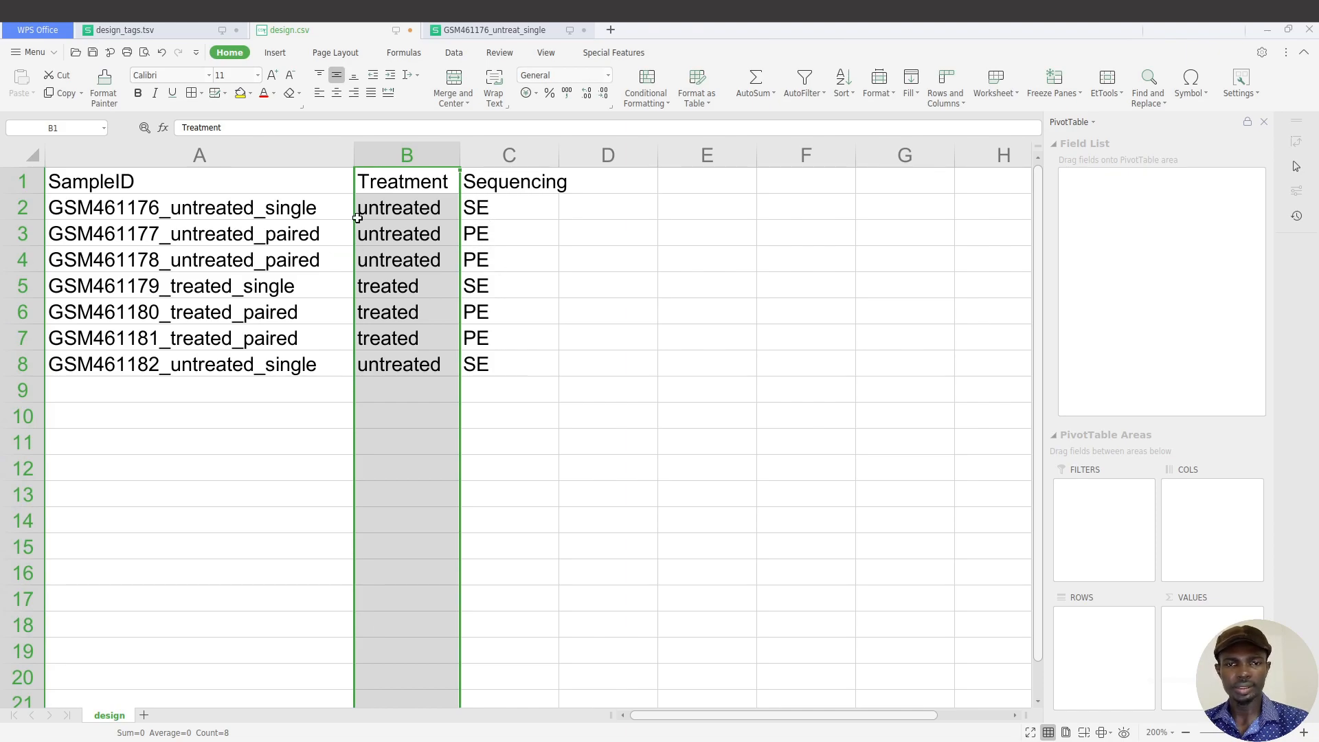
pyautogui.click(147, 30)
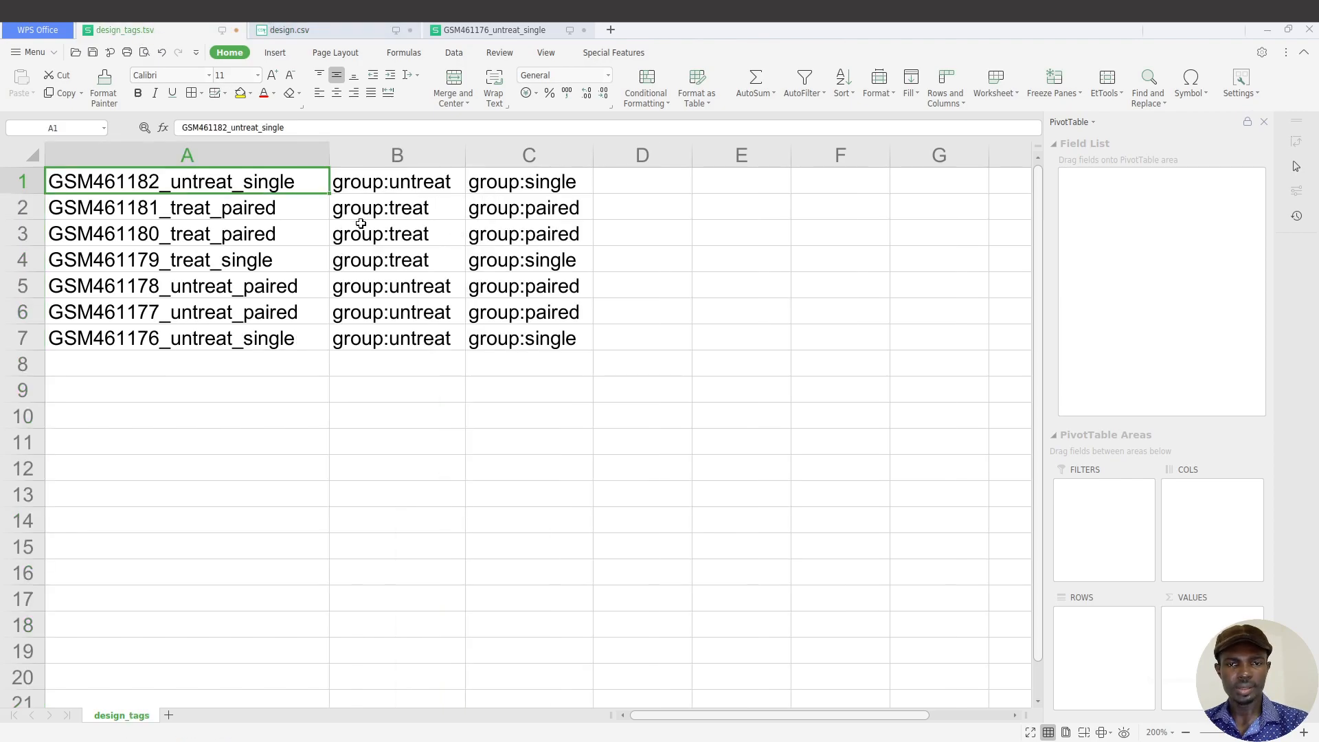
pyautogui.moveTo(35, 348)
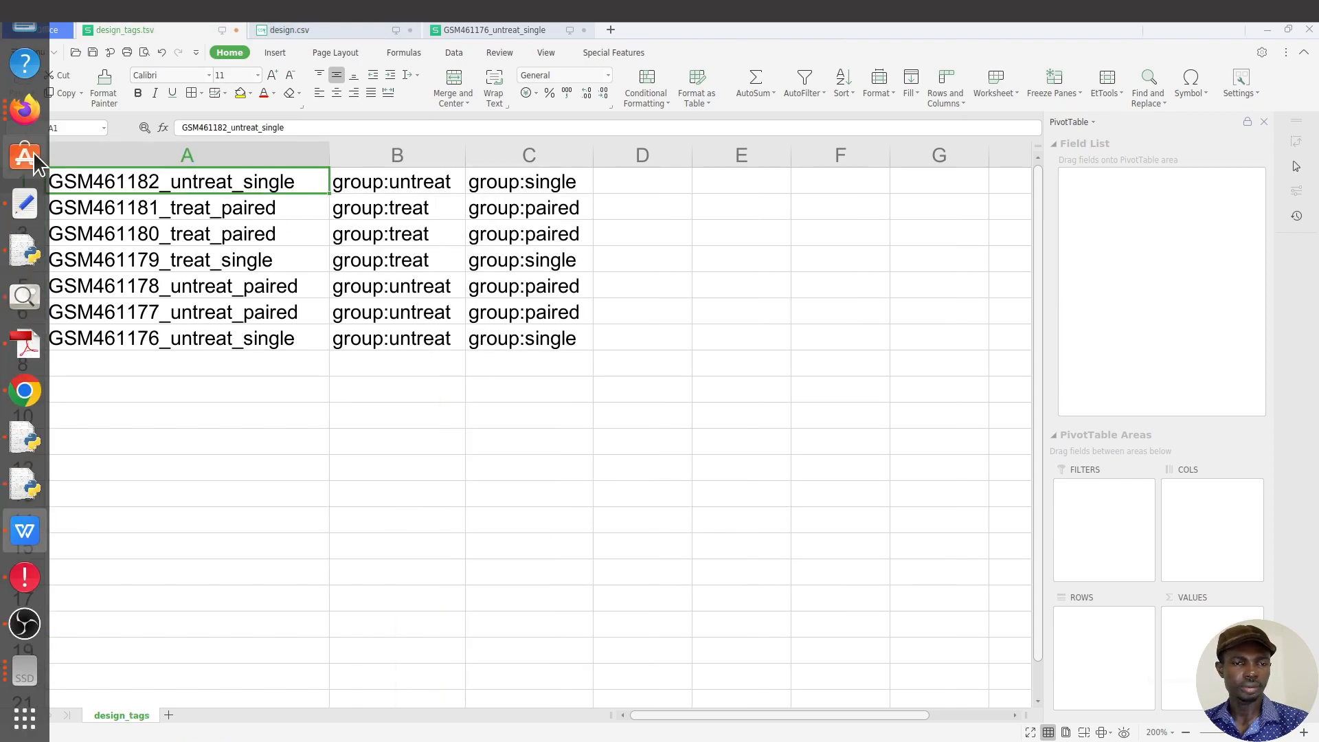
pyautogui.click(25, 109)
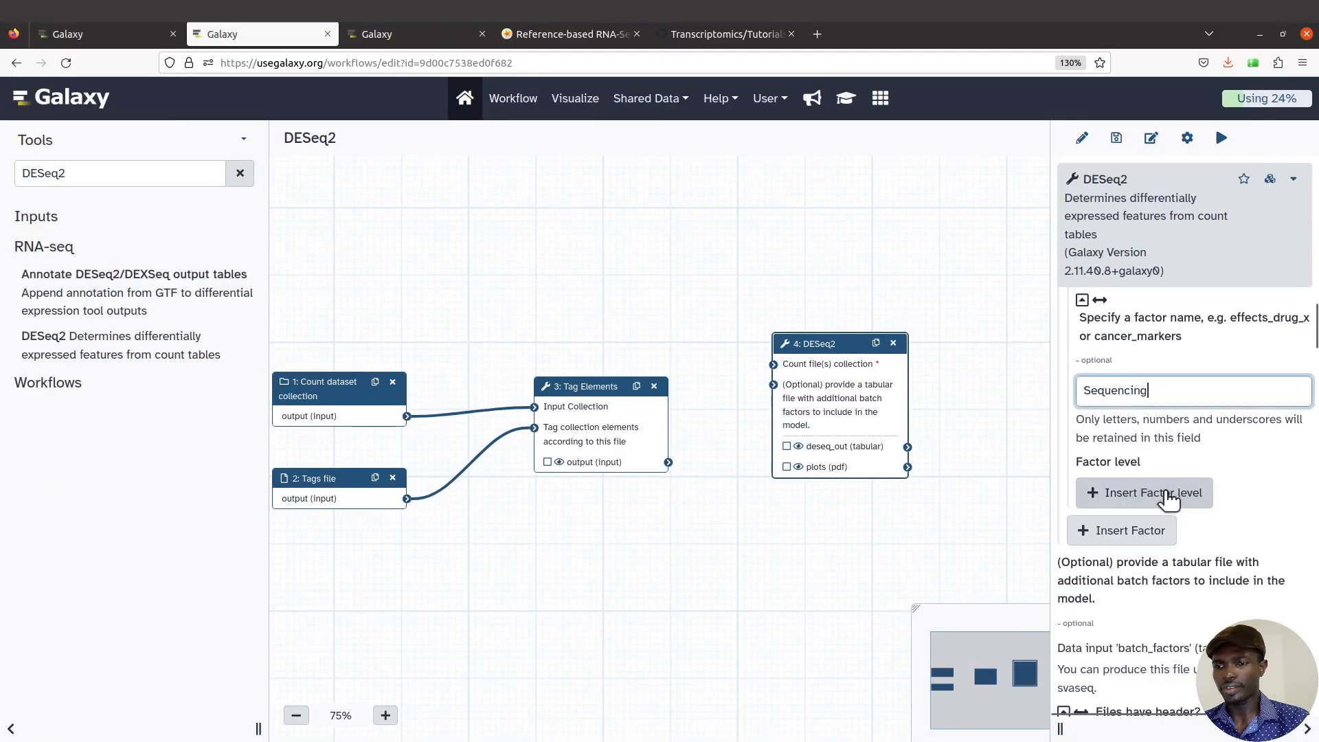
# - Insert a first factor level under the Sequencing factor and name it PE
pyautogui.click(1169, 500)
pyautogui.scroll(-3, 1177, 625)
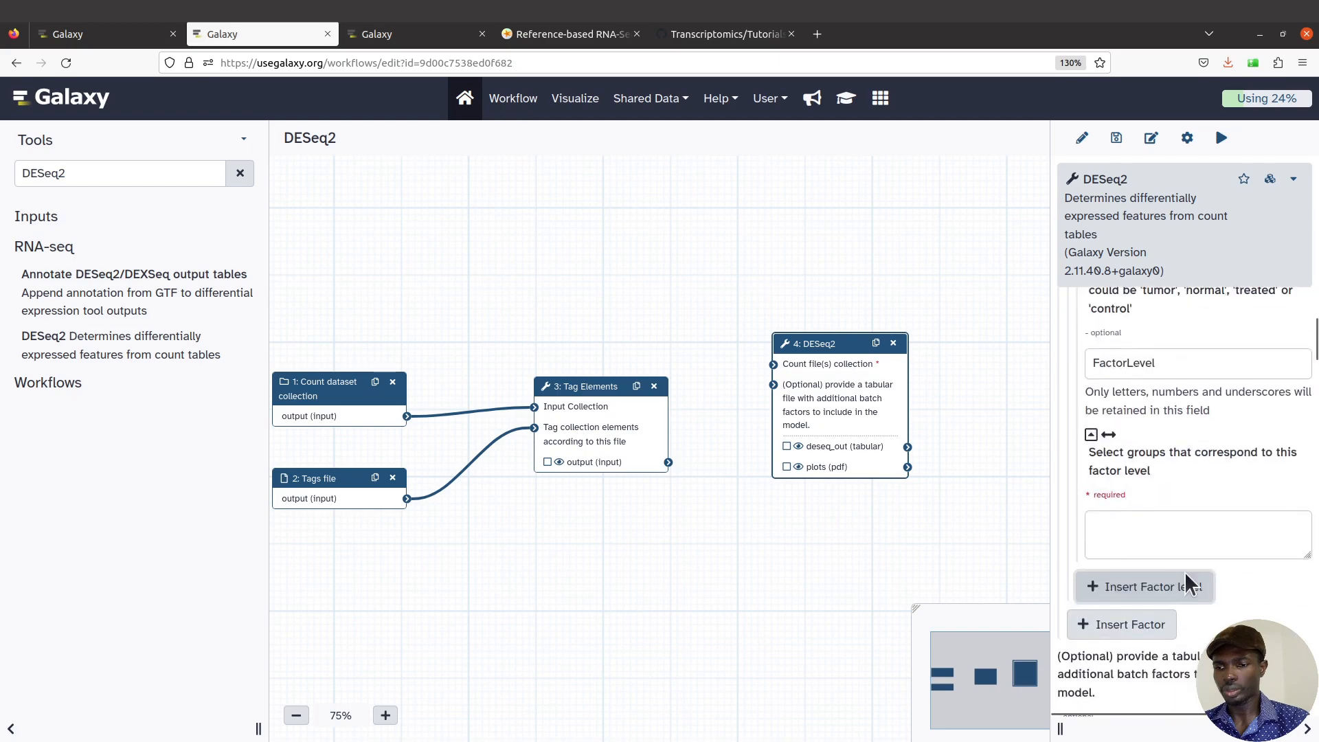
pyautogui.doubleClick(1126, 364)
pyautogui.write('PE')
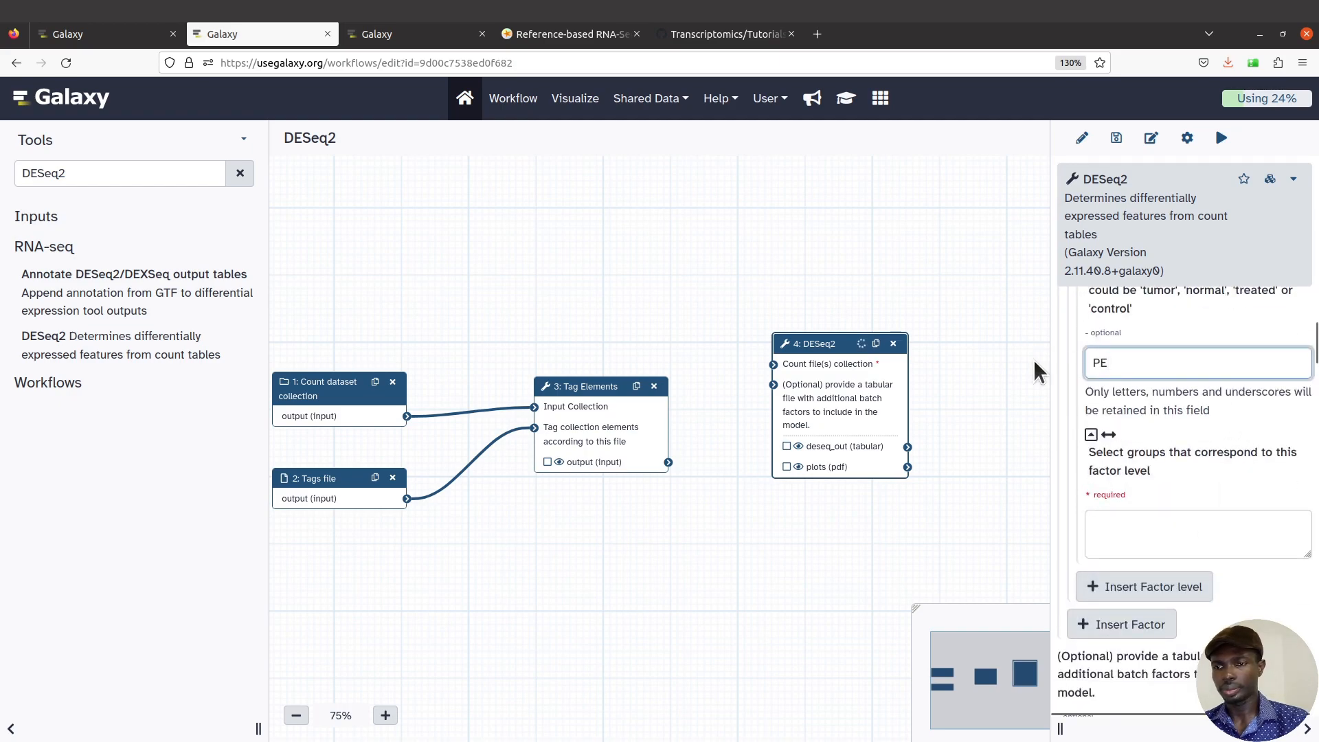
# - Insert a second factor level under the Sequencing factor and name it SE
pyautogui.scroll(-2, 1166, 527)
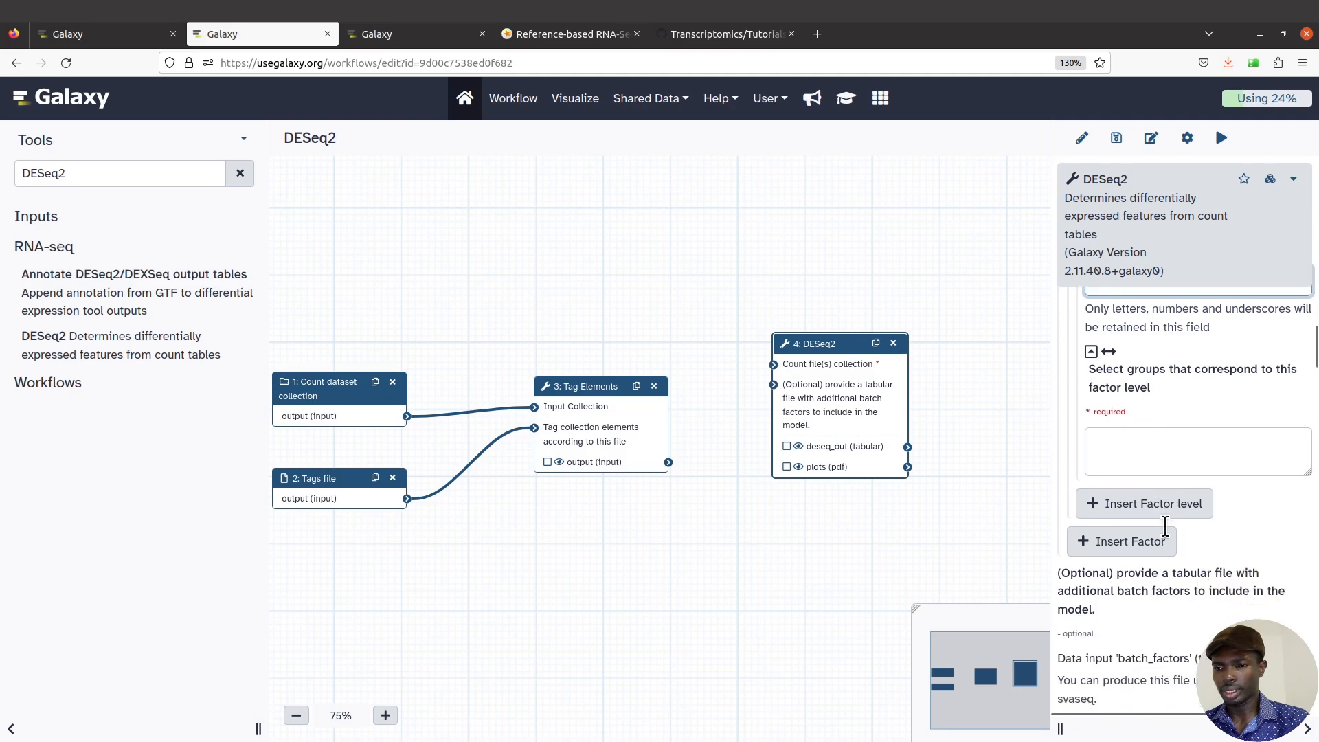
pyautogui.click(1142, 496)
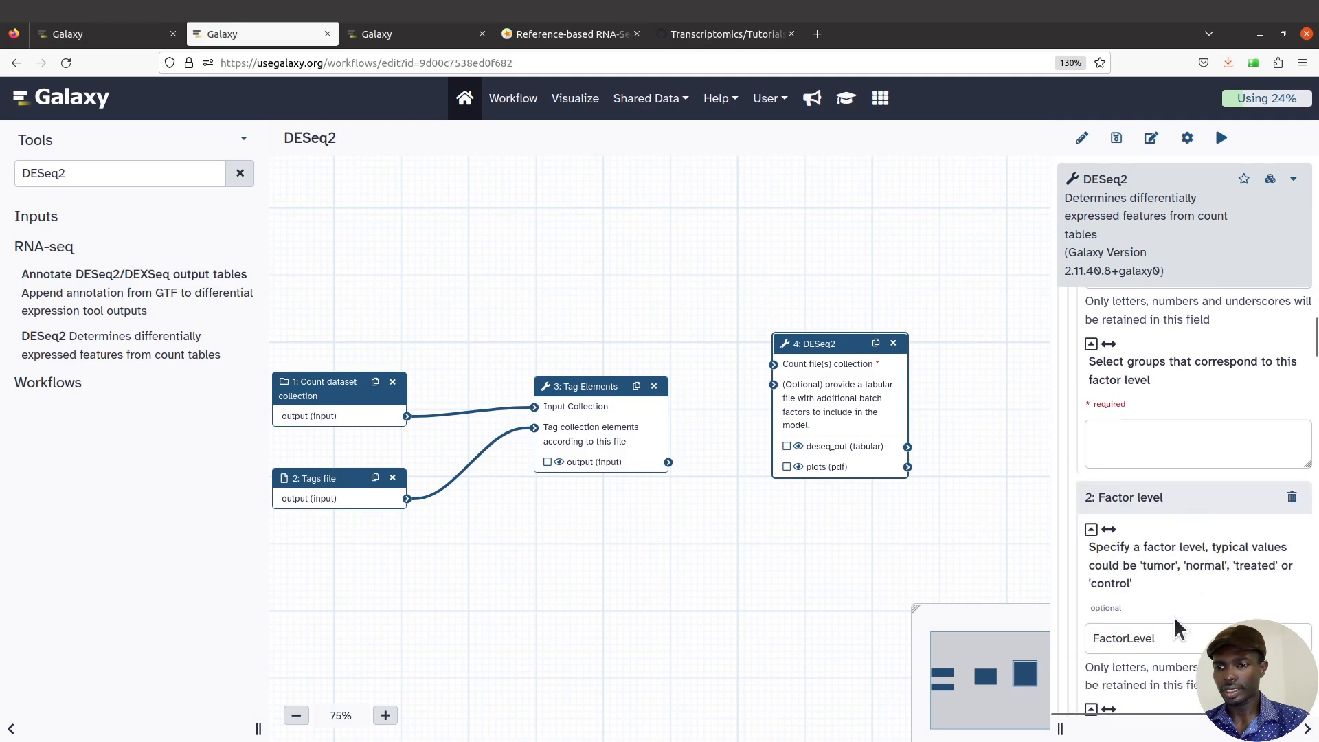
pyautogui.doubleClick(1175, 634)
pyautogui.scroll(-3, 1171, 629)
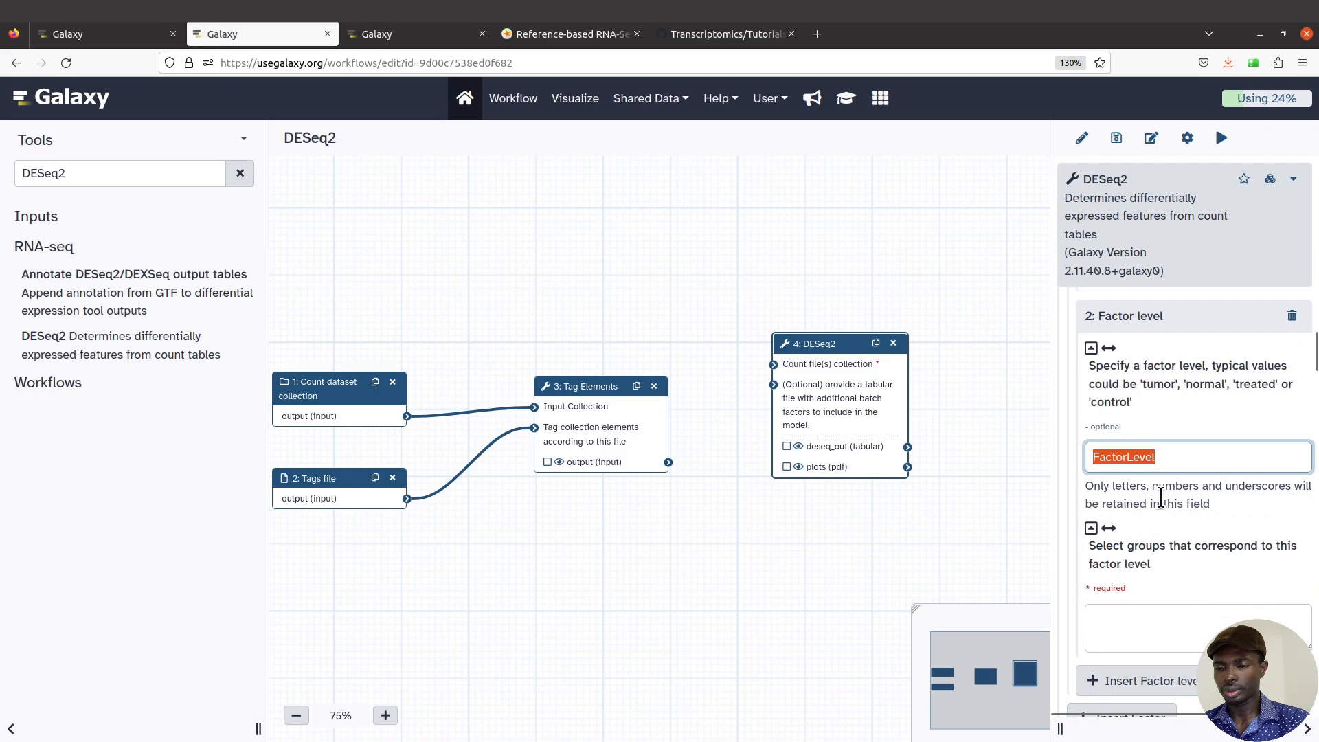
pyautogui.write('SE')
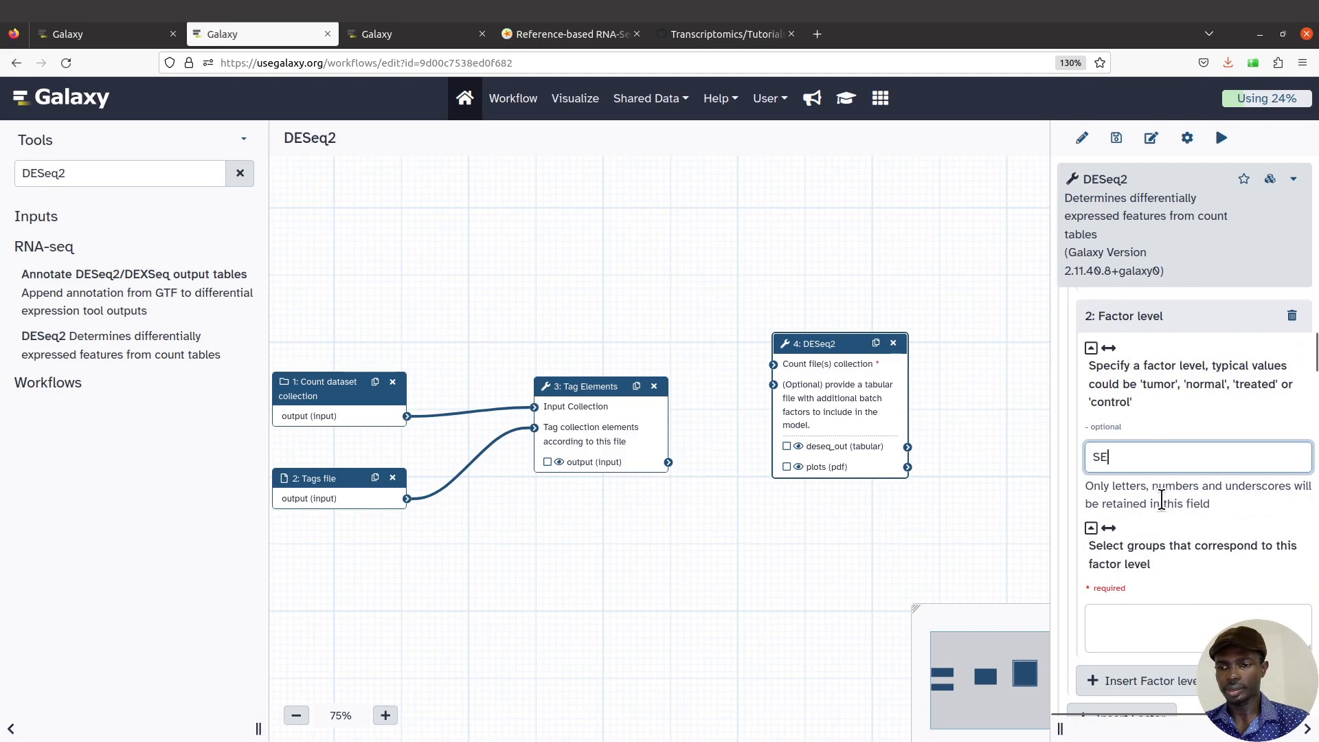
pyautogui.click(920, 545)
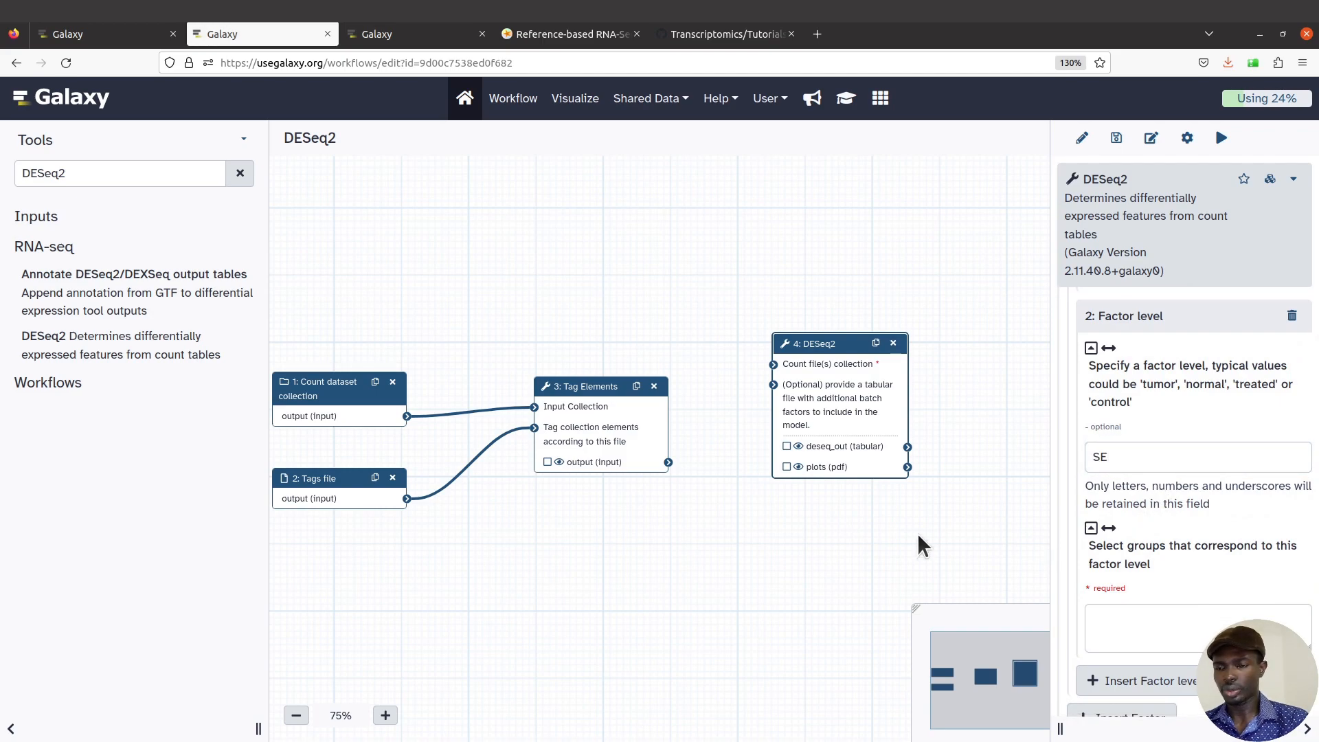
# - Examine the remaining DESeq2 step parameters, from the SE factor level through the advanced, output and additional options
pyautogui.scroll(-2, 1216, 522)
pyautogui.scroll(-3, 1216, 522)
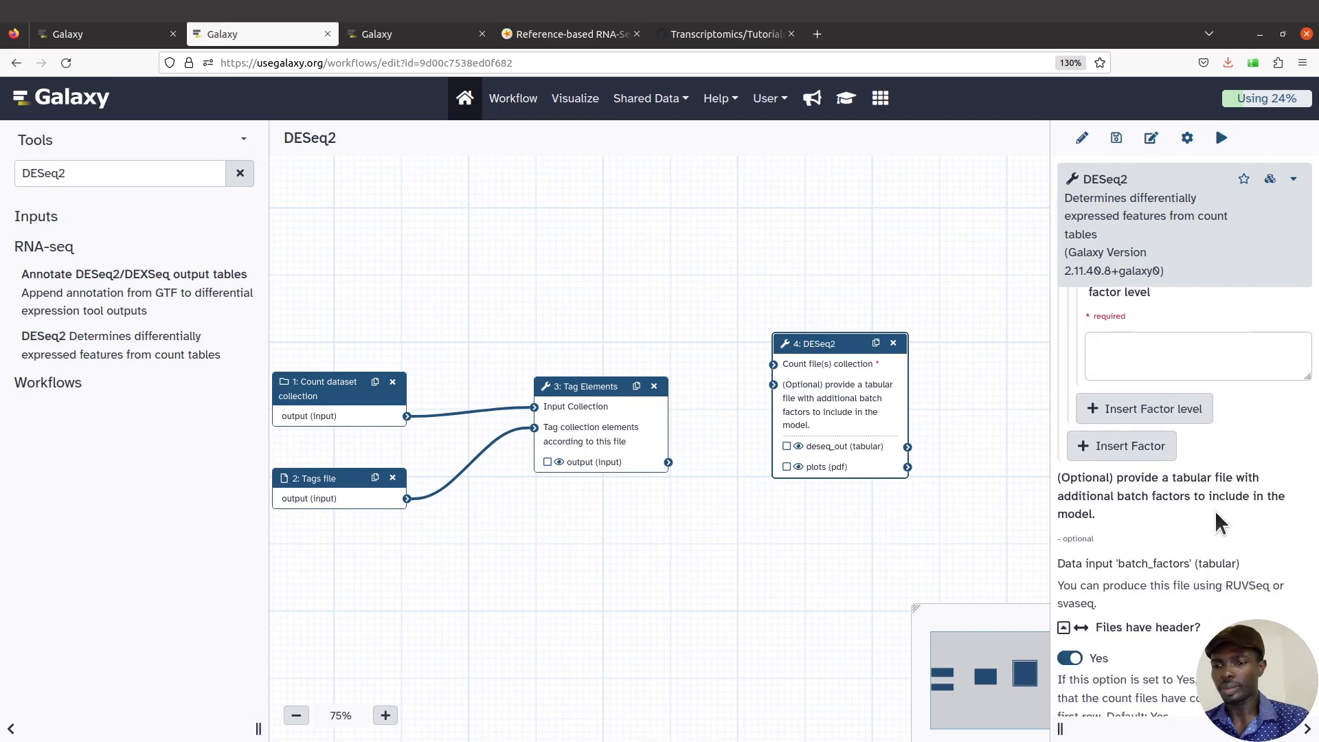
pyautogui.scroll(-6, 1216, 523)
pyautogui.scroll(-3, 1219, 521)
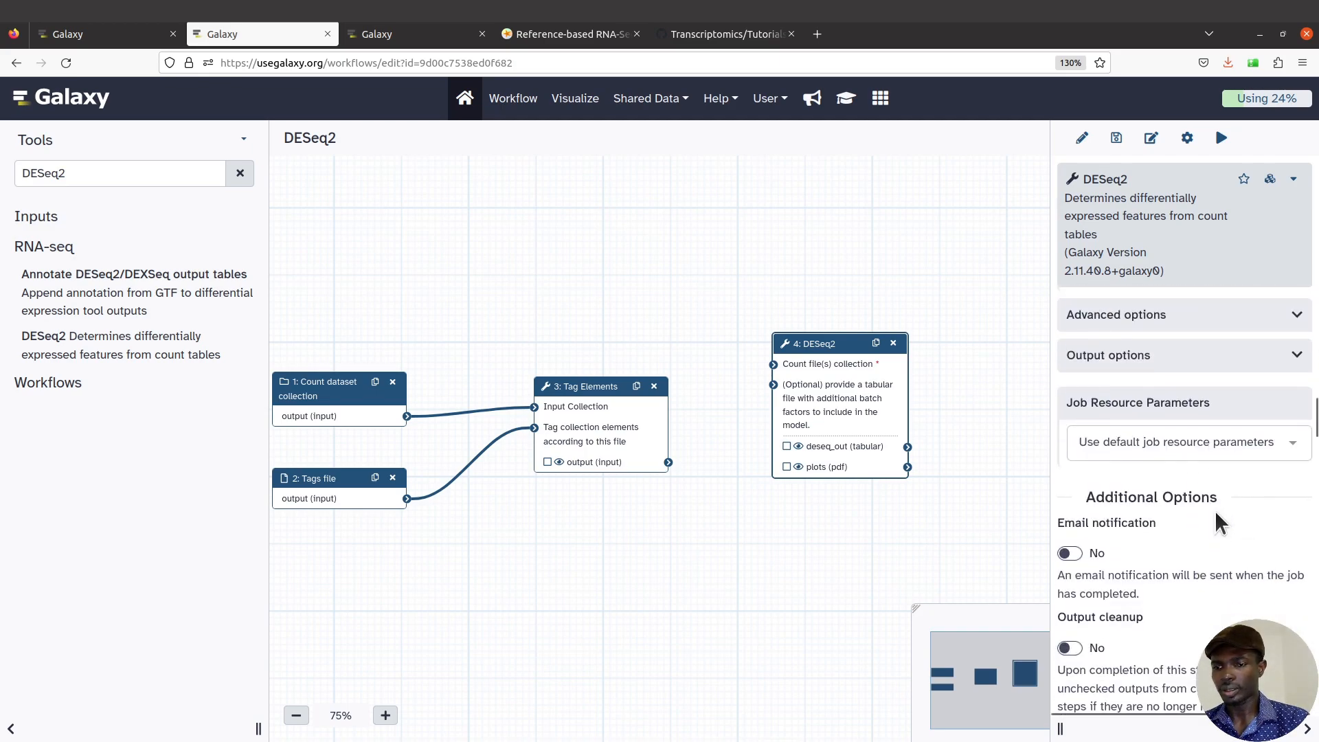
pyautogui.scroll(10, 1216, 524)
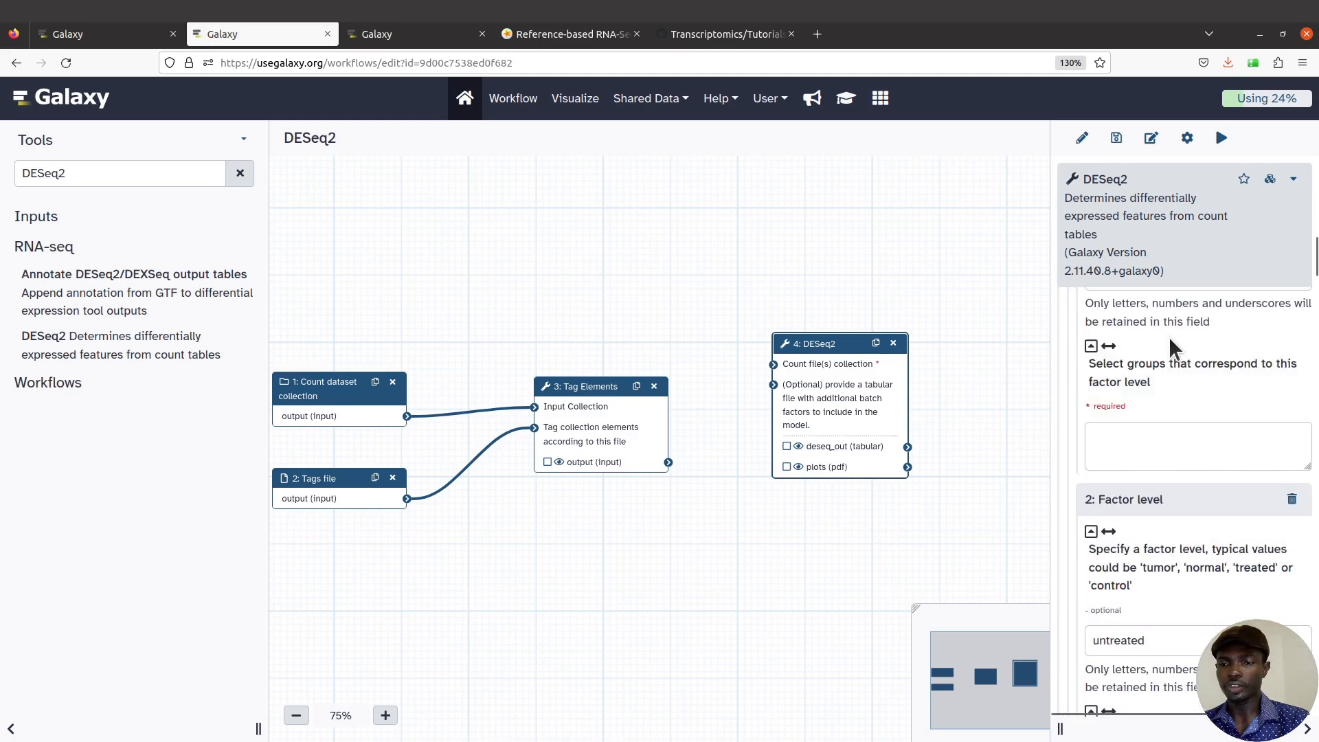
pyautogui.scroll(15, 1154, 424)
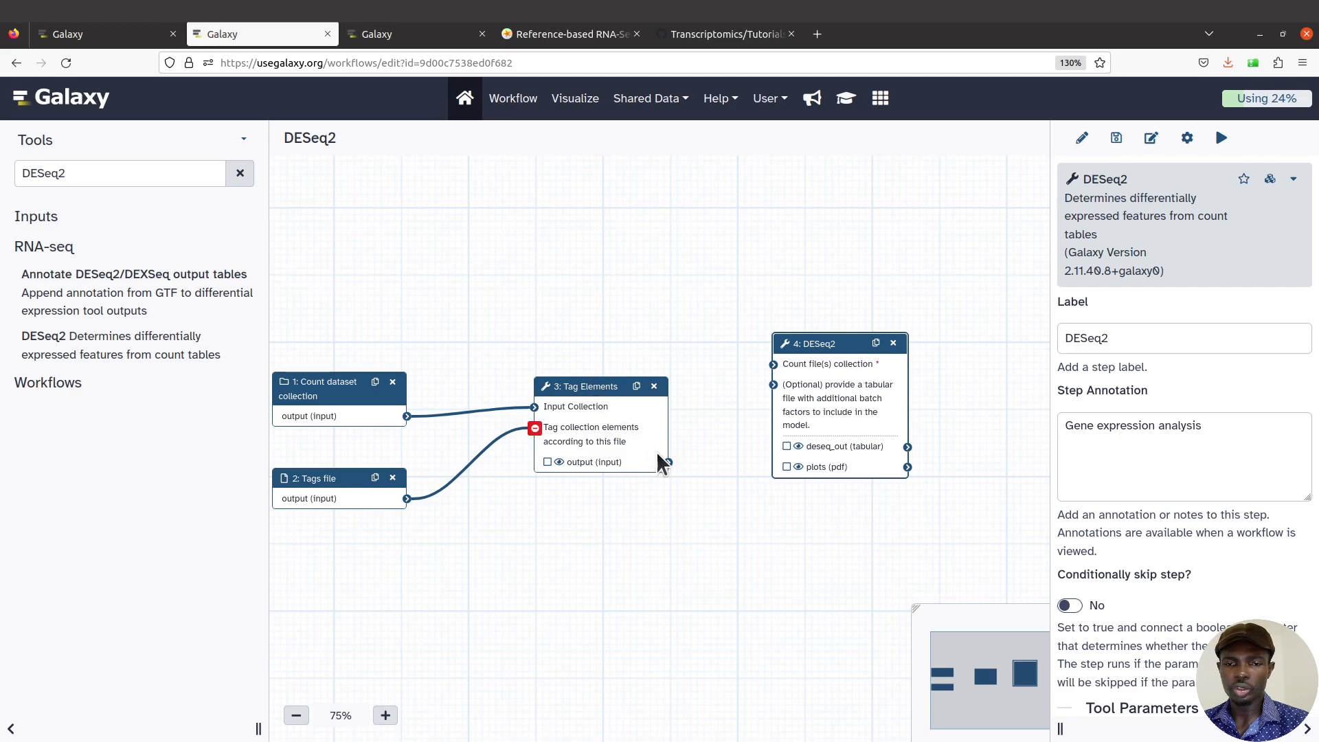
# - Connect the Tag Elements output to the DESeq2 count file(s) collection input and save the workflow
pyautogui.moveTo(672, 464); pyautogui.dragTo(777, 367)
pyautogui.moveTo(673, 459); pyautogui.dragTo(786, 341)
pyautogui.moveTo(685, 434); pyautogui.dragTo(789, 344)
pyautogui.moveTo(685, 434); pyautogui.dragTo(790, 335)
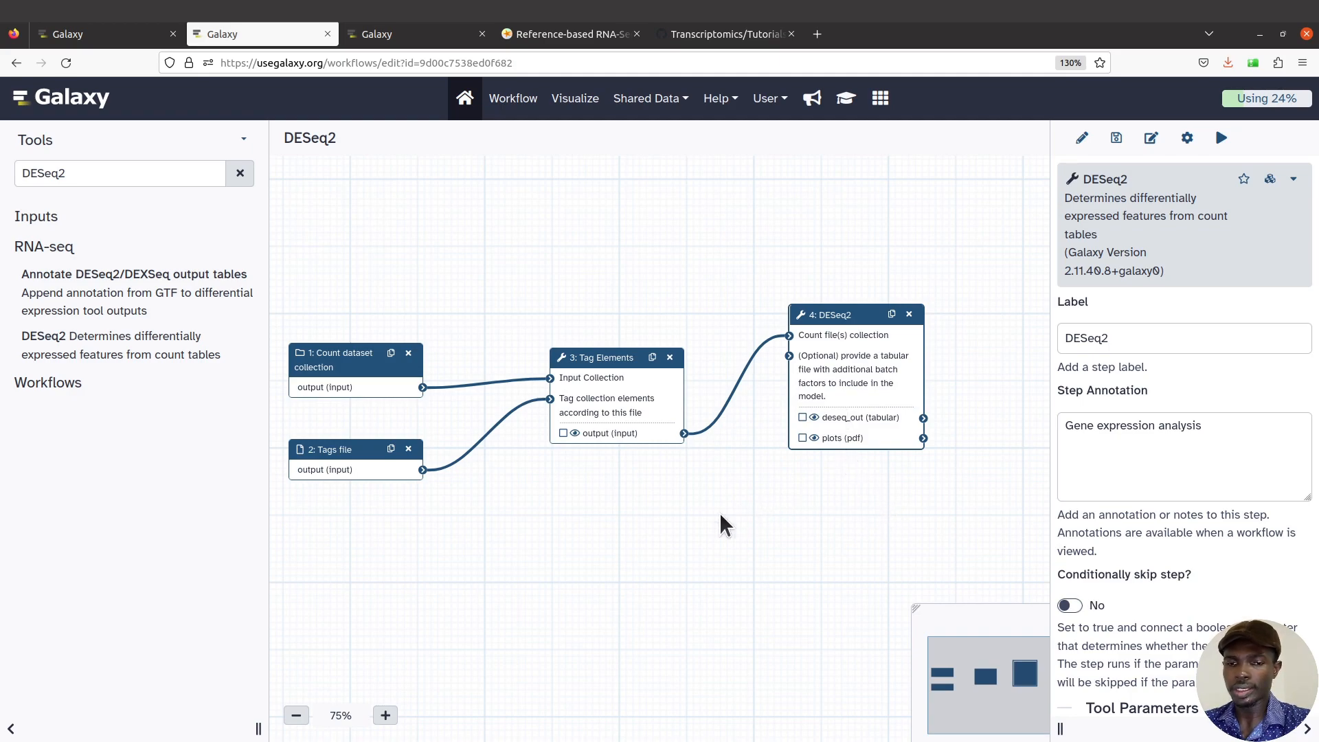
pyautogui.moveTo(723, 526); pyautogui.dragTo(774, 531)
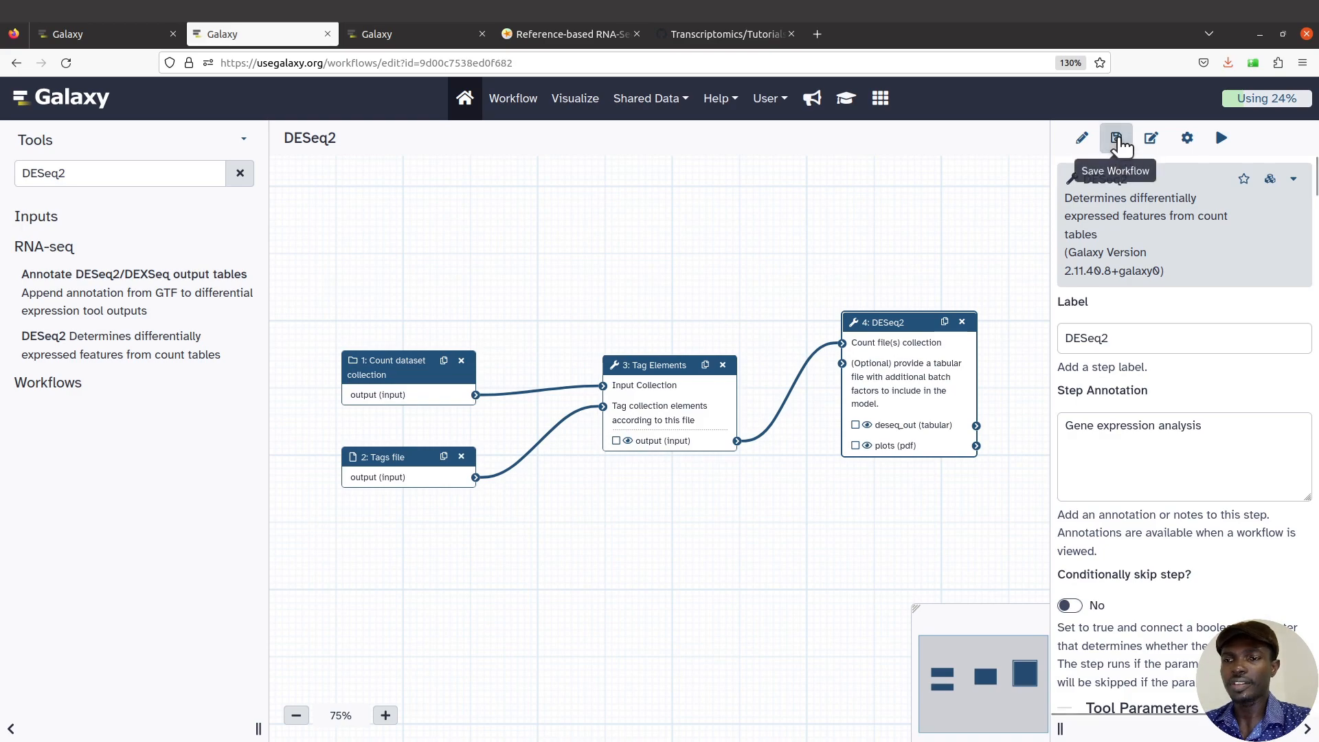
pyautogui.click(1118, 141)
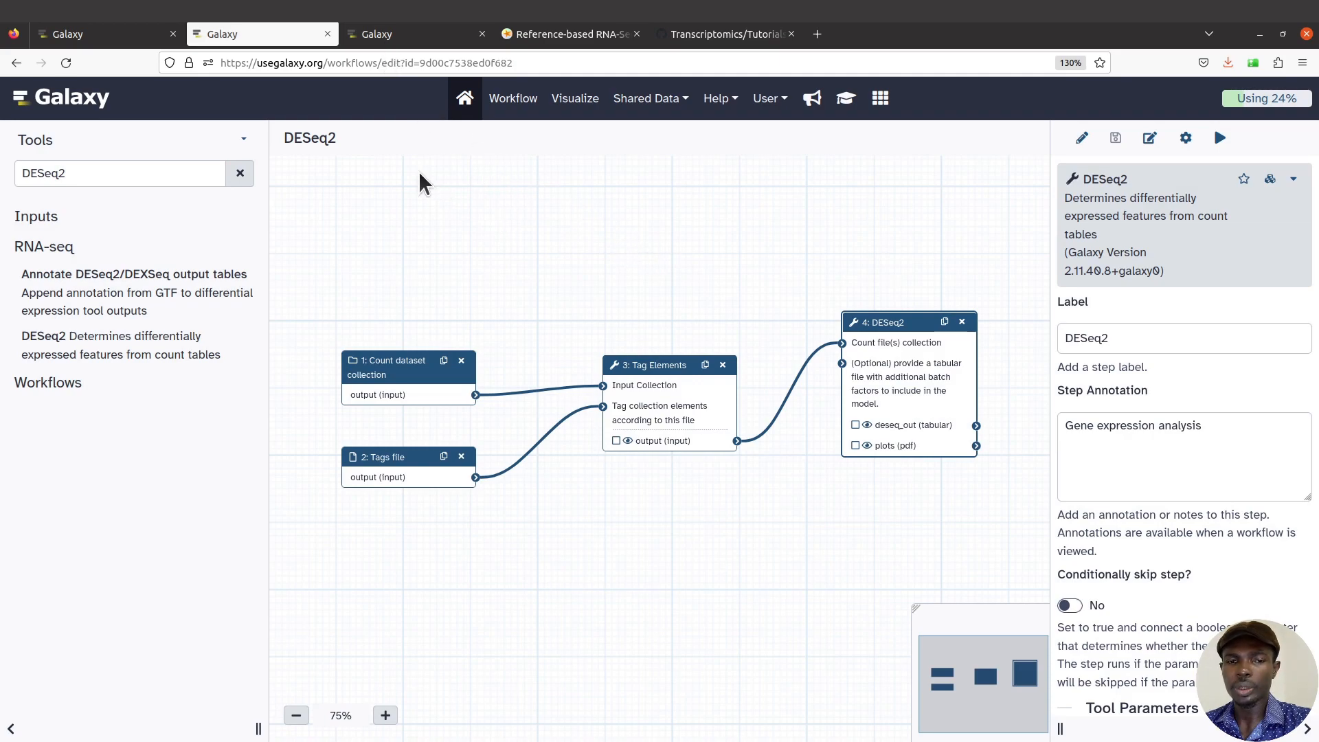
# - Switch to the Galaxy page showing the DESeq2 history and open the run form of the DESeq2 workflow
pyautogui.click(379, 33)
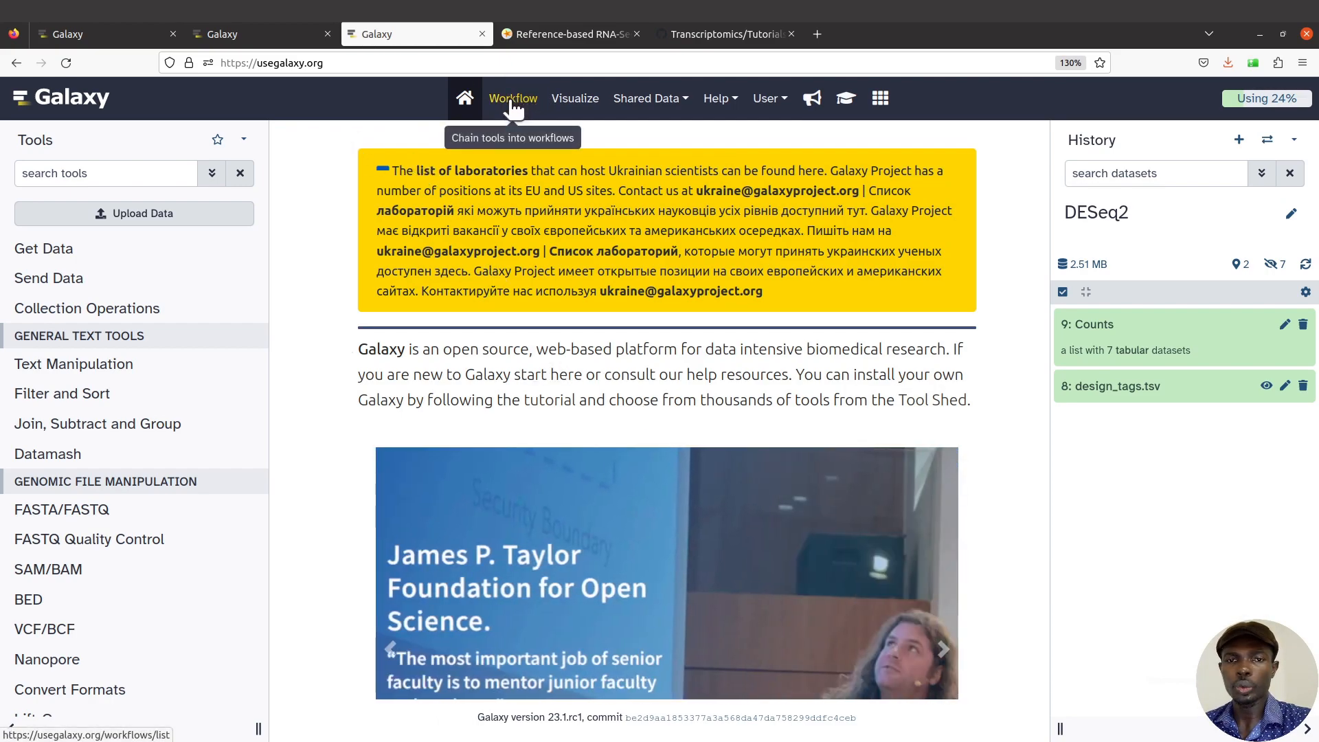
pyautogui.click(514, 104)
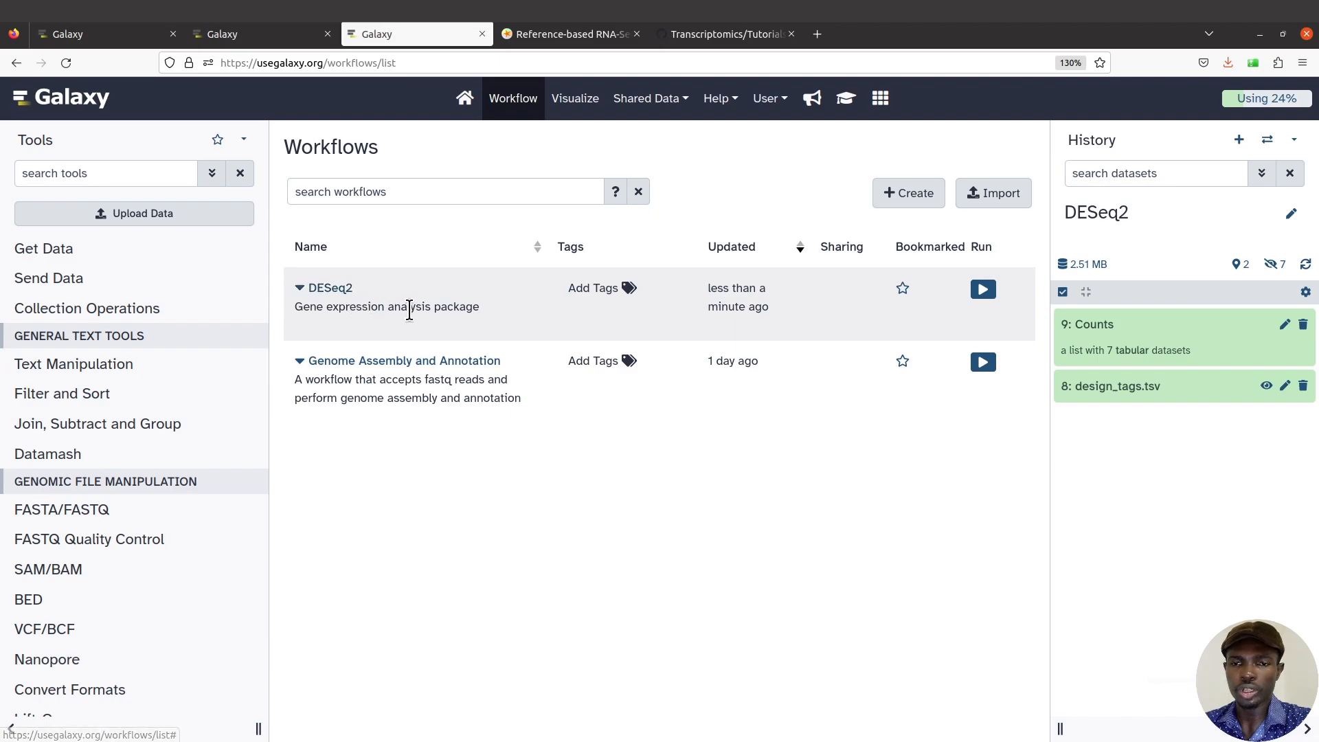
pyautogui.click(986, 291)
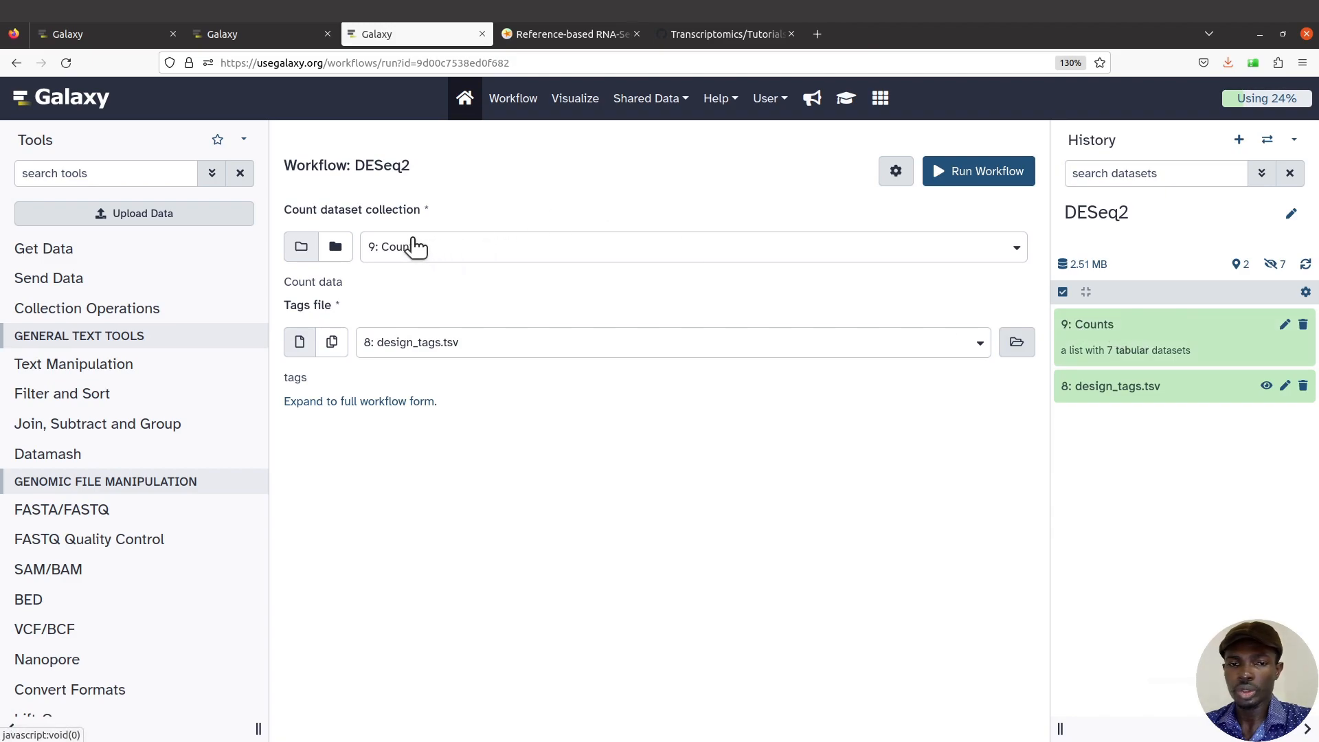
# - Choose Counts as the count dataset collection and design_tags.tsv as the tags file for the workflow run
pyautogui.click(488, 249)
pyautogui.click(457, 306)
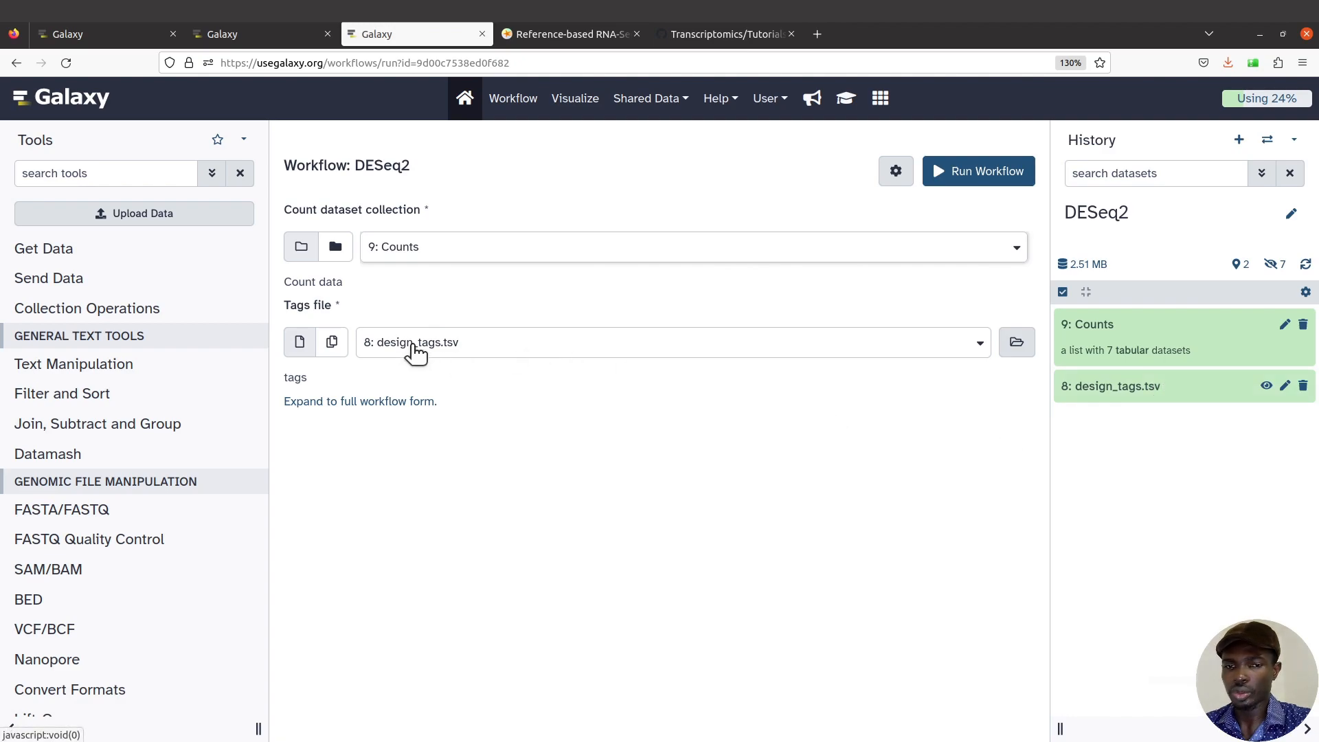
pyautogui.click(448, 347)
pyautogui.click(450, 406)
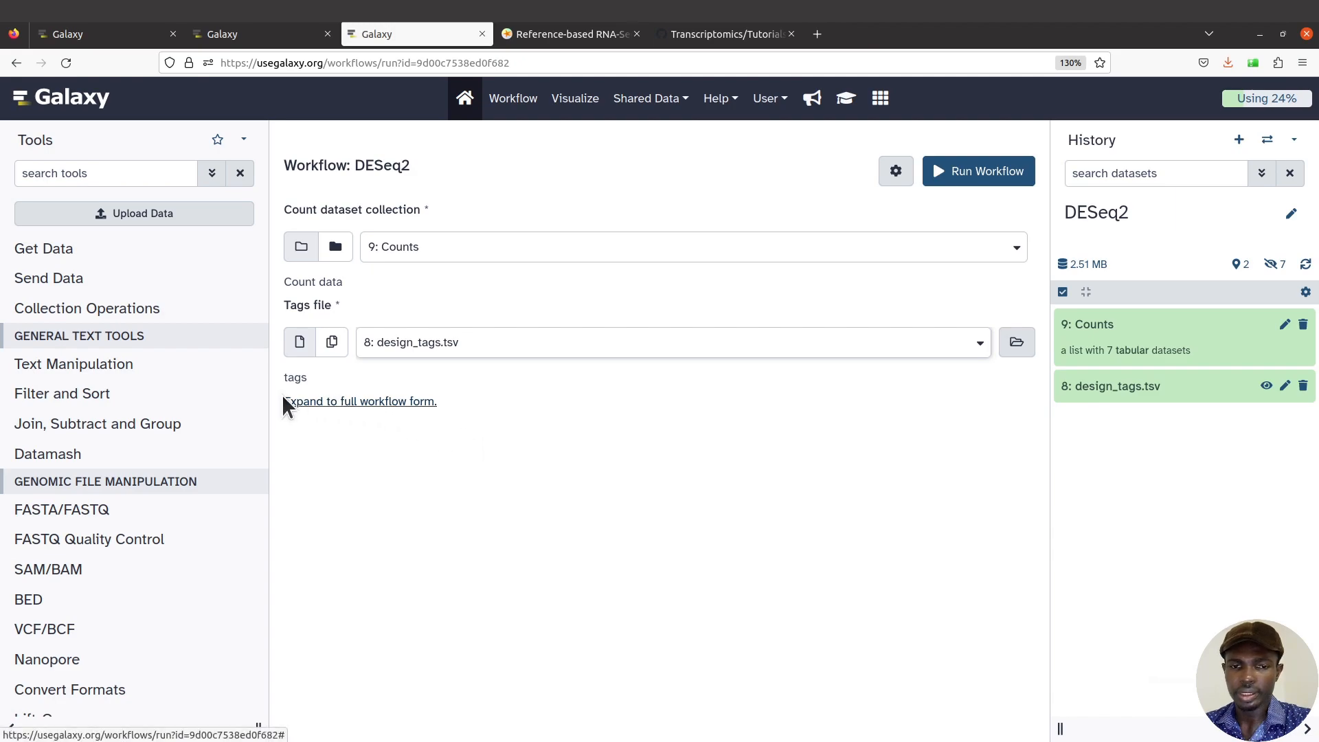
# - Expand the run form to the full workflow form and open the DESeq2 step's Treatment factor levels
pyautogui.click(393, 402)
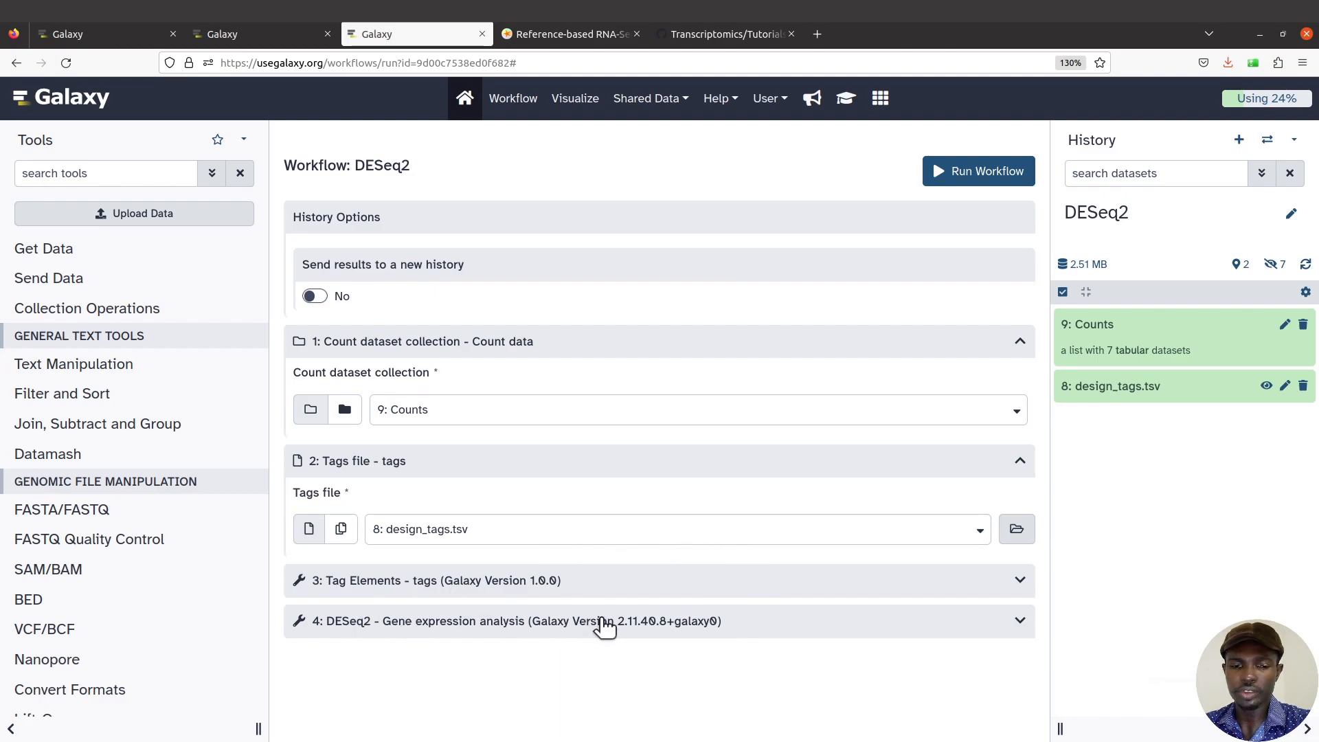
pyautogui.click(767, 626)
pyautogui.scroll(-5, 767, 628)
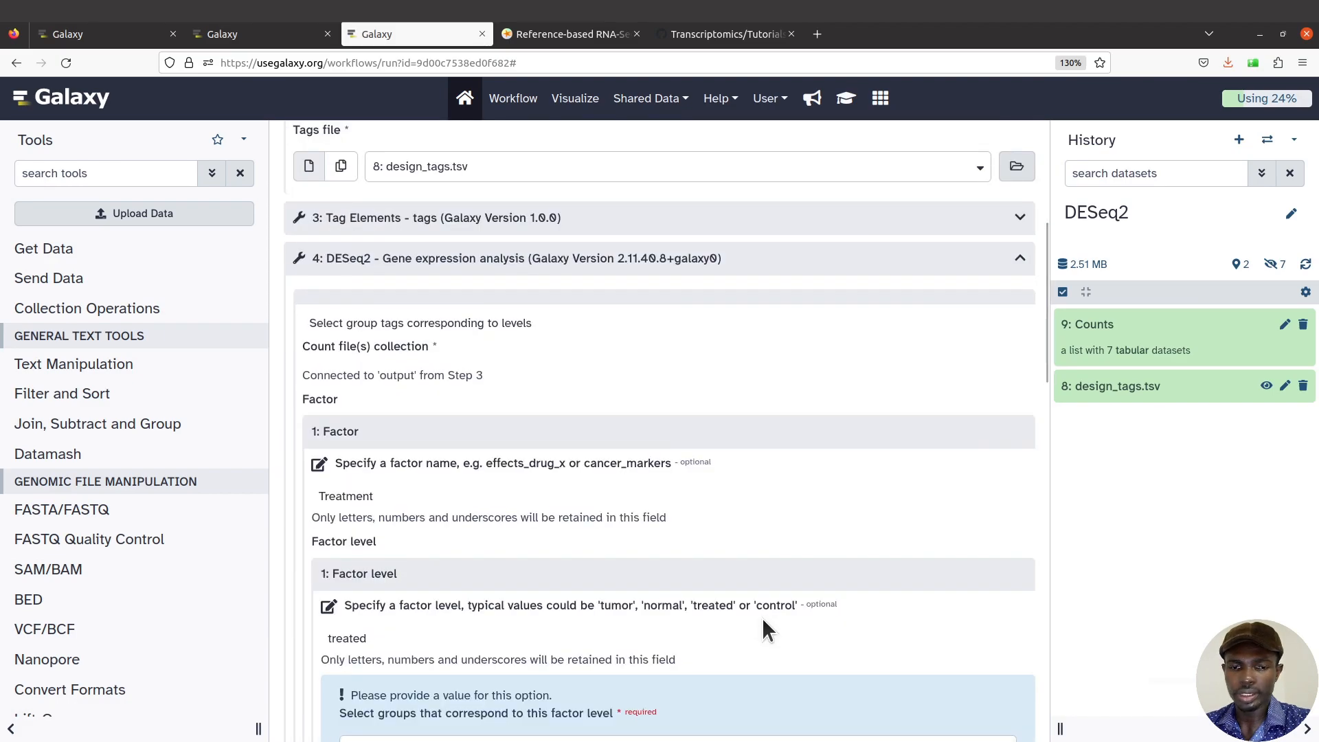
pyautogui.scroll(-3, 762, 617)
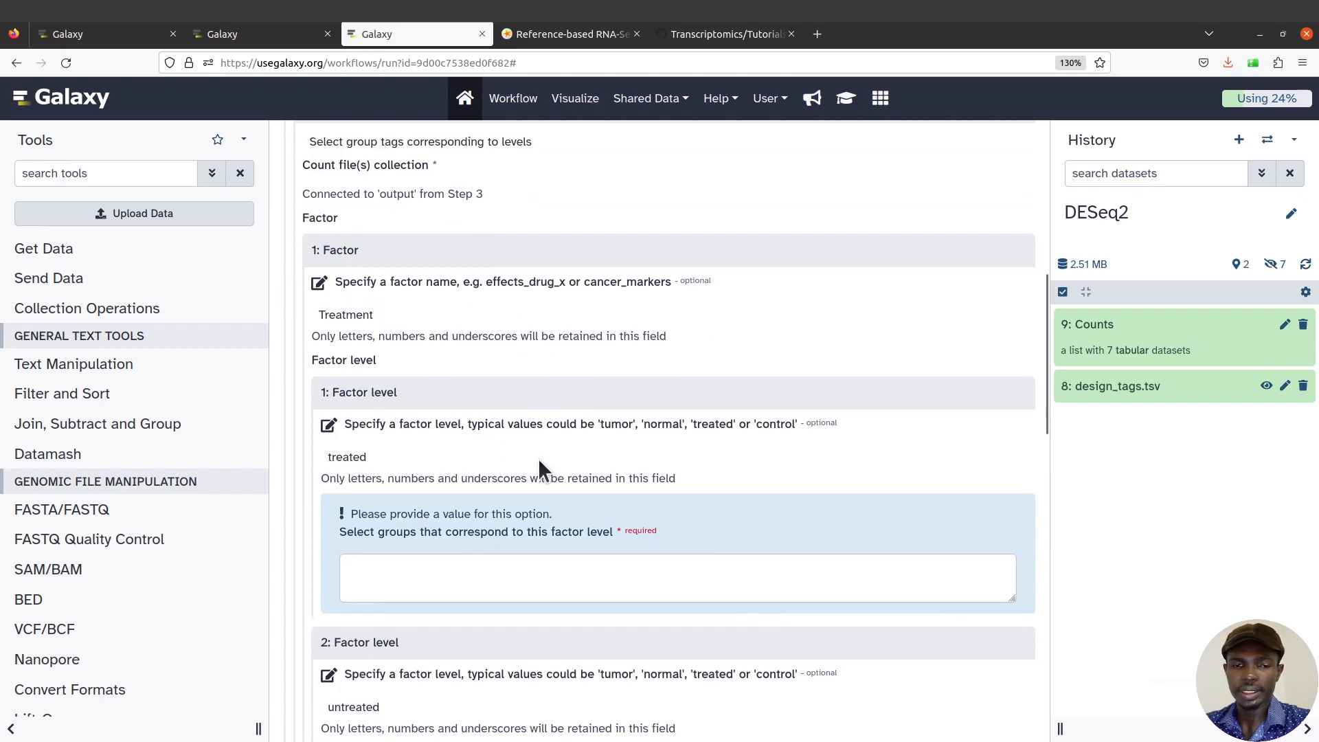
pyautogui.scroll(-3, 555, 498)
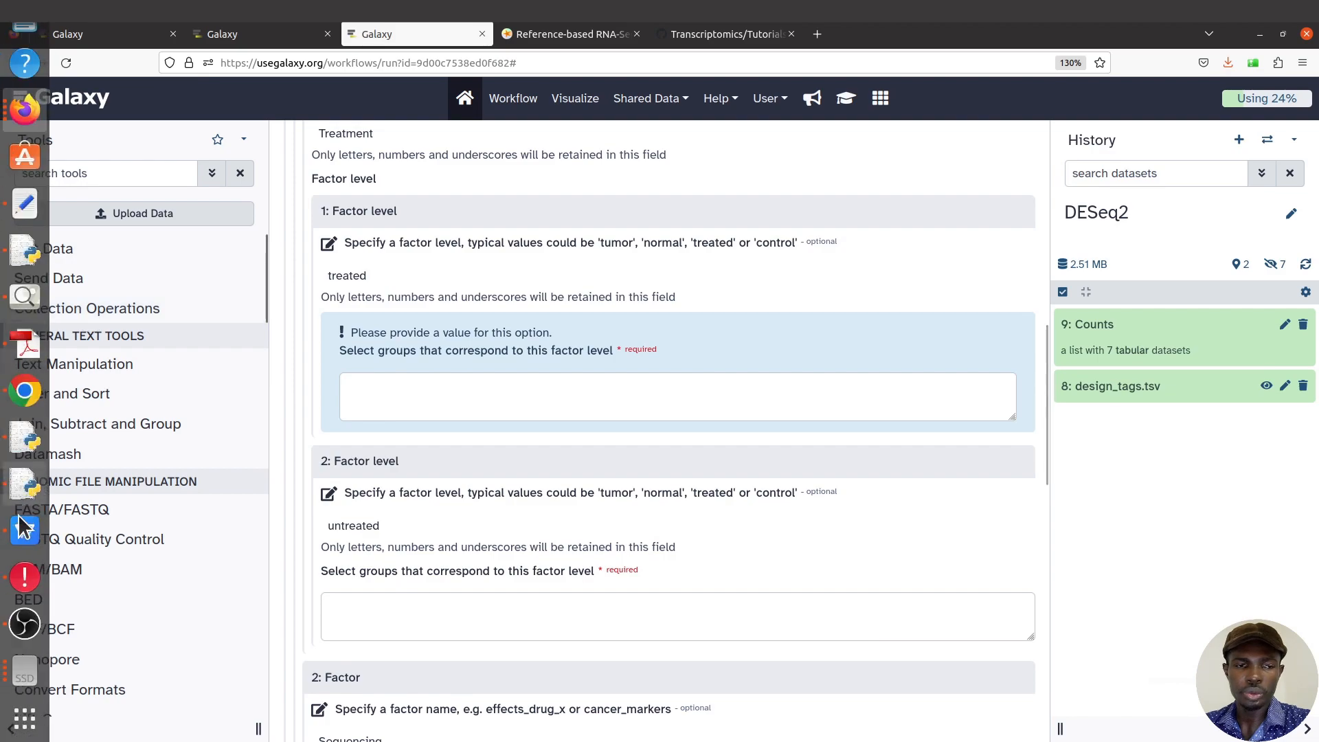
# - Check the treatment group tags in design_tags.tsv in WPS Office, then return to Firefox
pyautogui.click(24, 531)
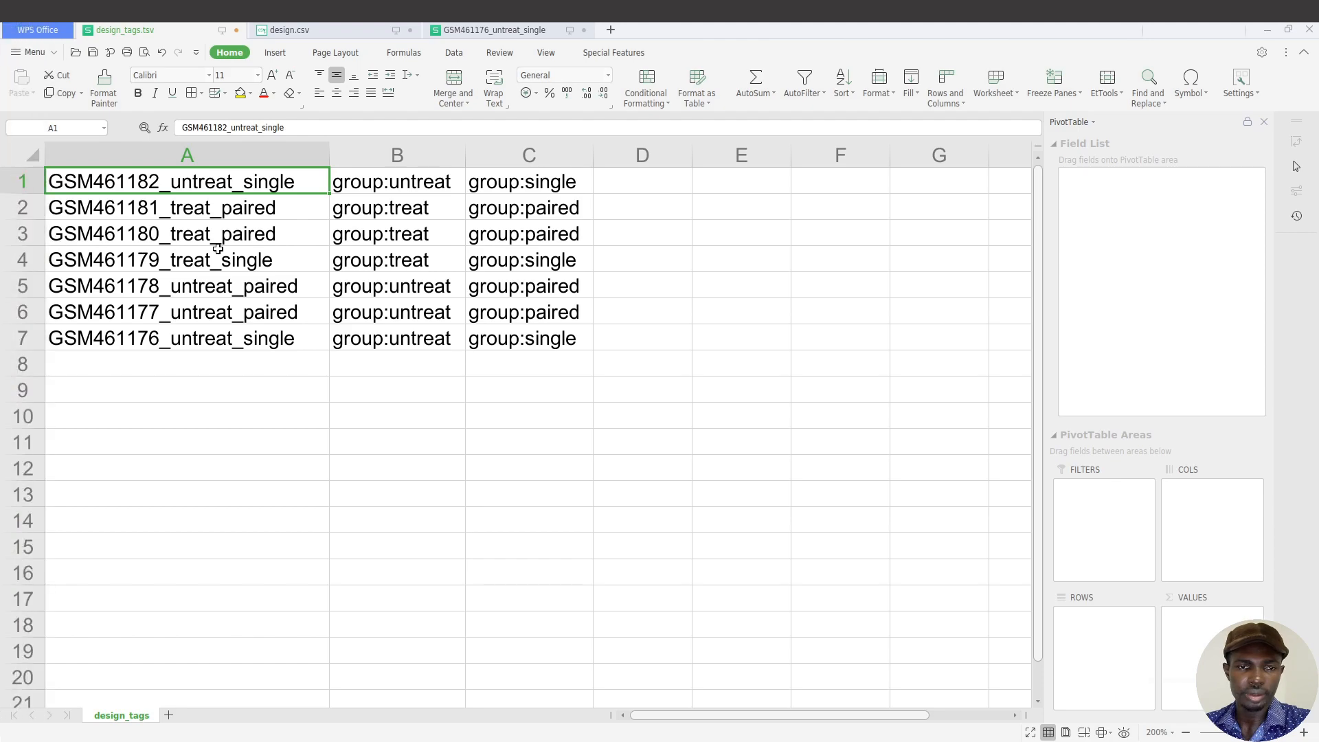
pyautogui.moveTo(1, 332)
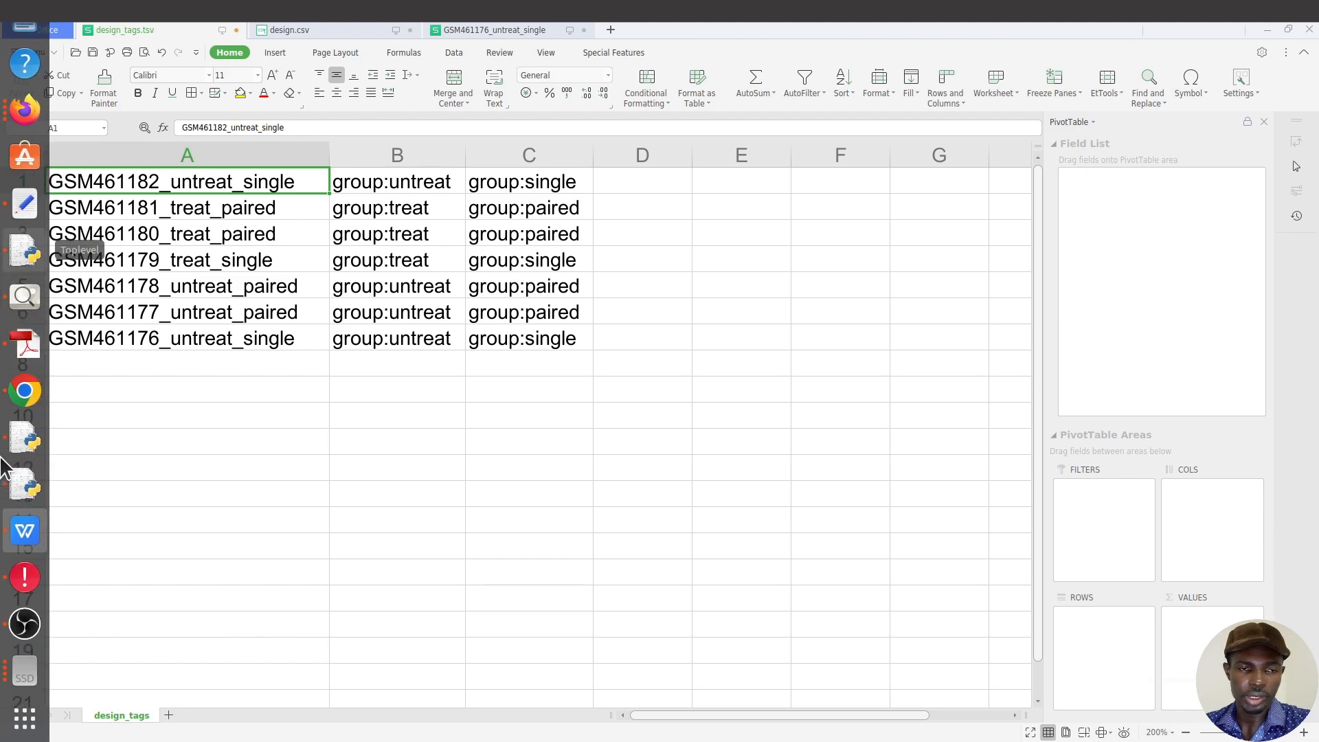
pyautogui.click(26, 108)
# - Enter treat as the group corresponding to the treated level of the Treatment factor
pyautogui.click(486, 385)
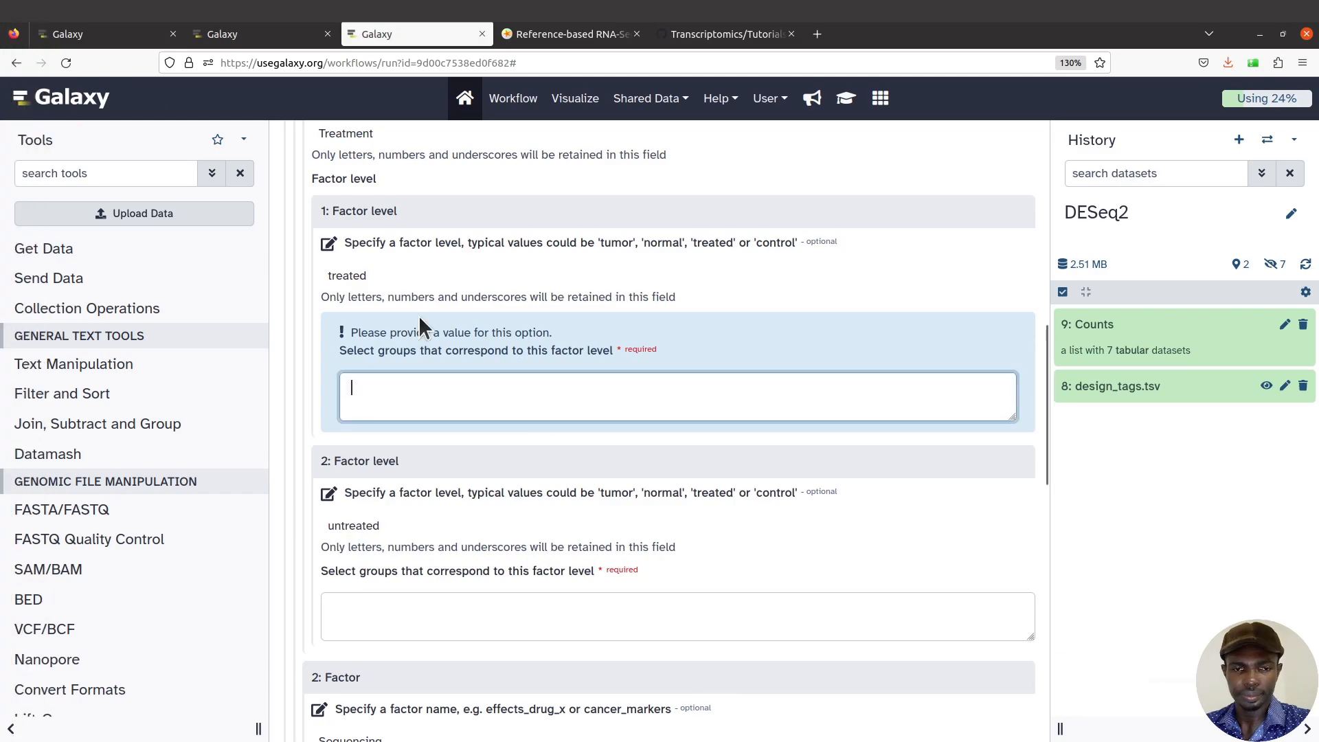
pyautogui.write('tra')
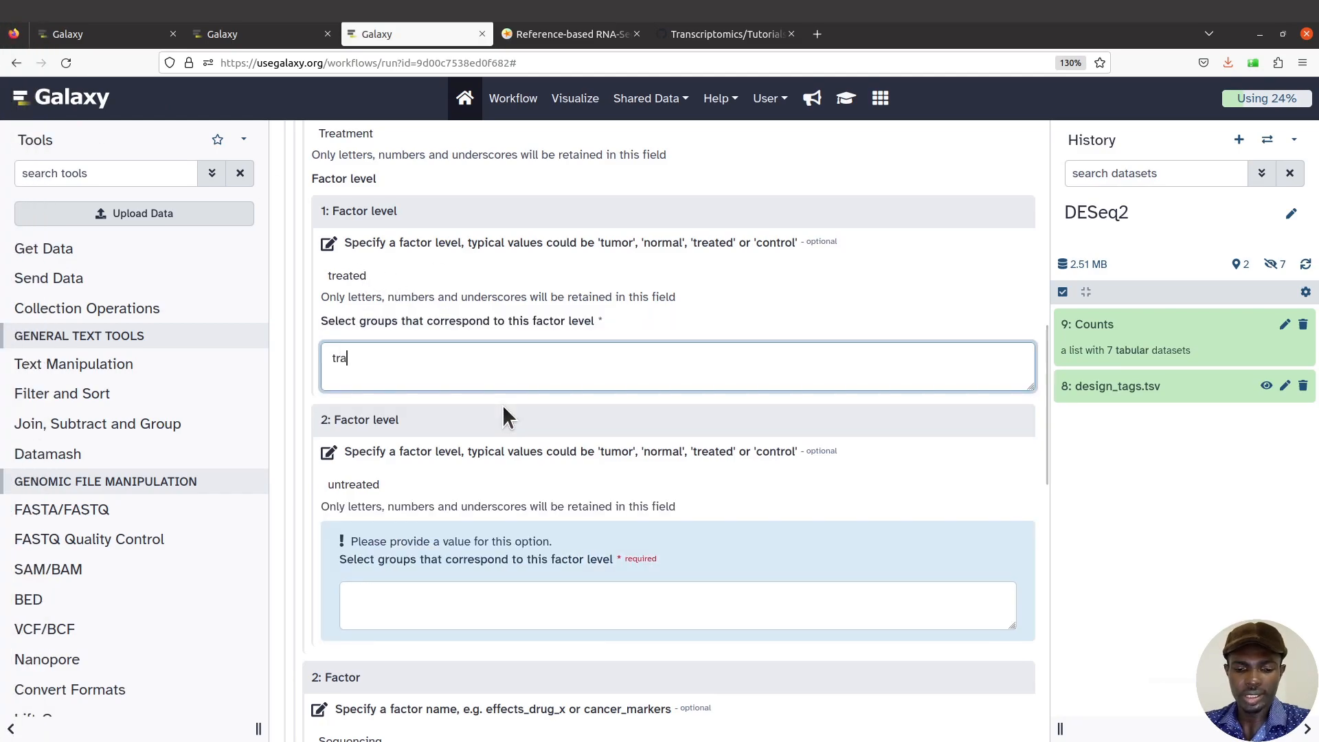
pyautogui.press('BackSpace')
pyautogui.write('eat')
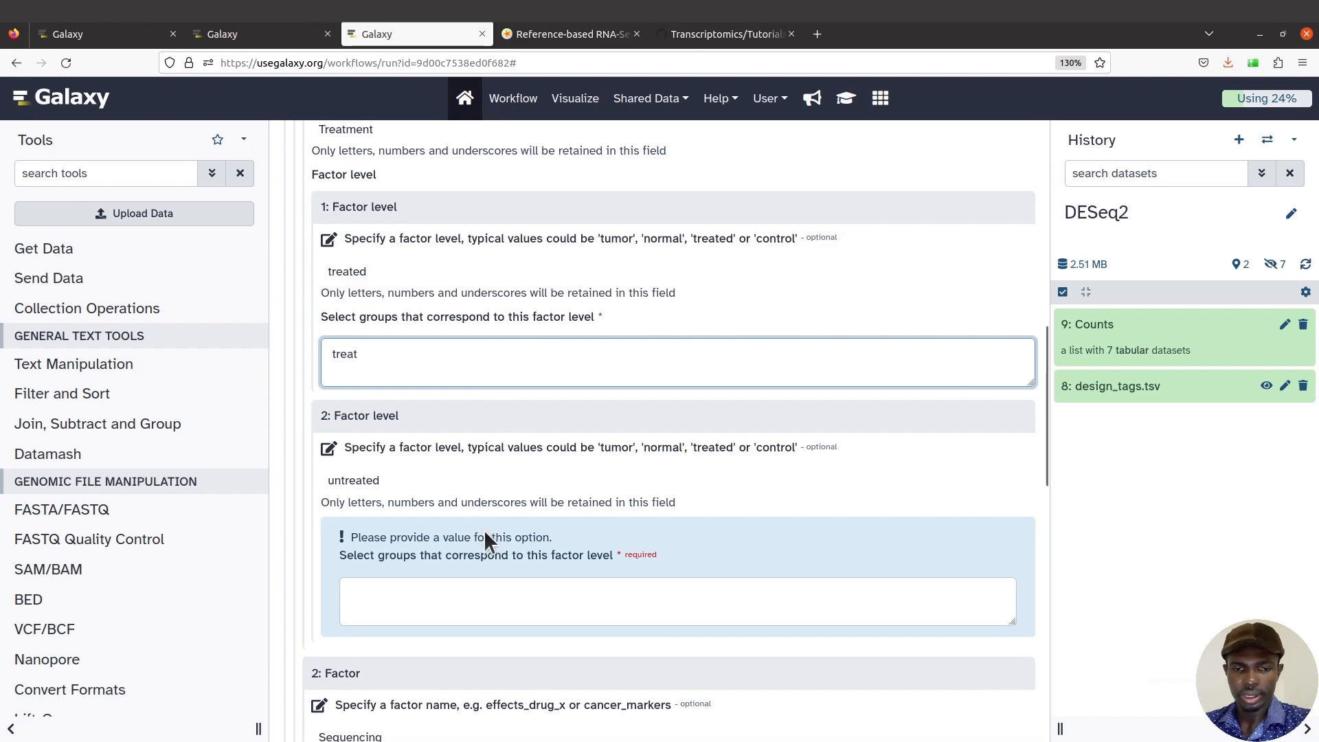
# - Enter untreat as the group corresponding to the untreated level of the Treatment factor
pyautogui.scroll(-2, 486, 533)
pyautogui.click(411, 520)
pyautogui.write('u')
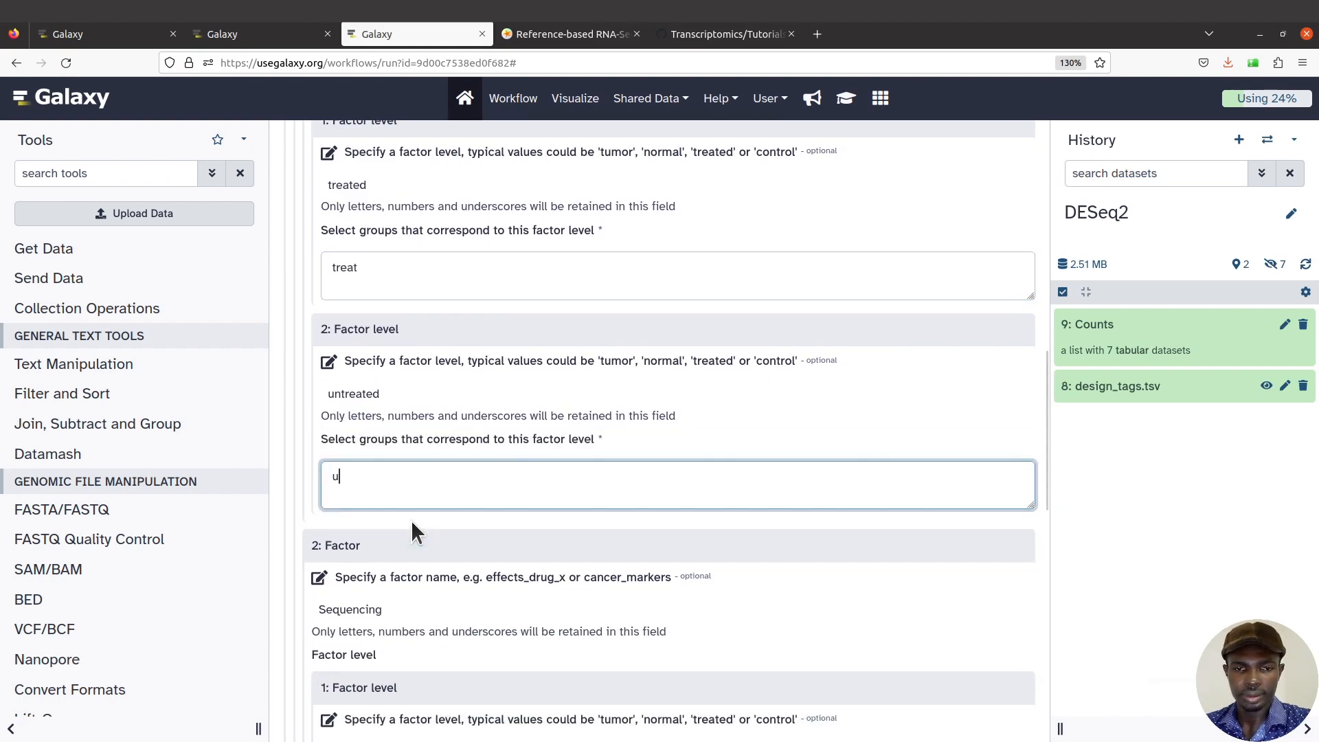
pyautogui.write('ntreat')
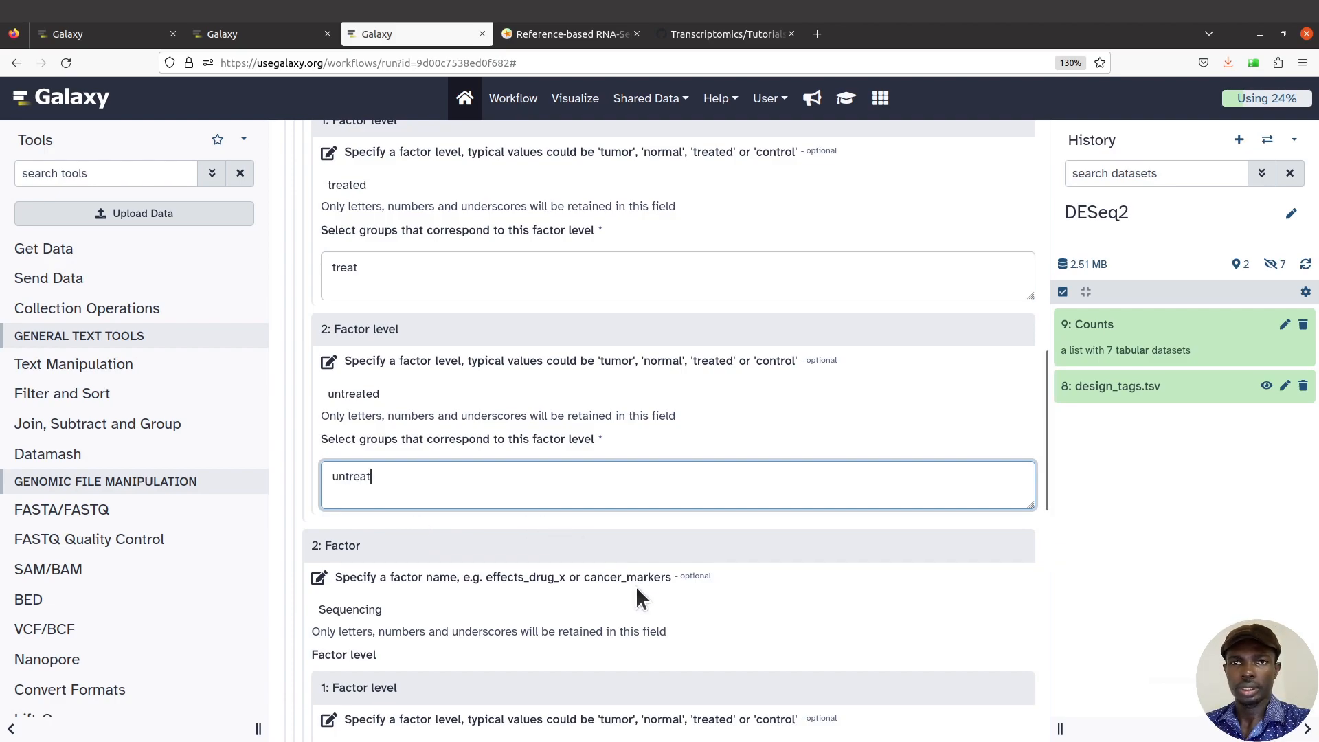
# - Enter paired as the group corresponding to the PE level of the Sequencing factor
pyautogui.scroll(-2, 637, 586)
pyautogui.scroll(-4, 414, 321)
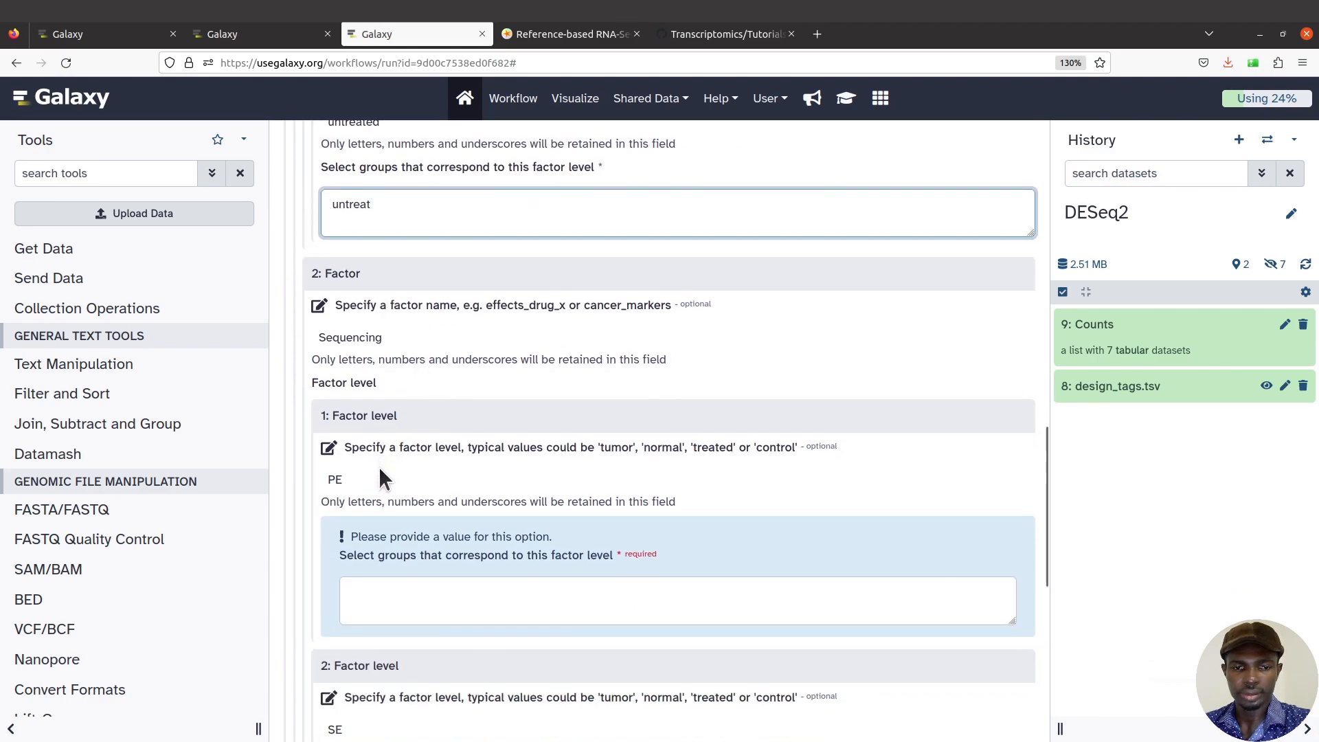
pyautogui.click(453, 605)
pyautogui.write('pa')
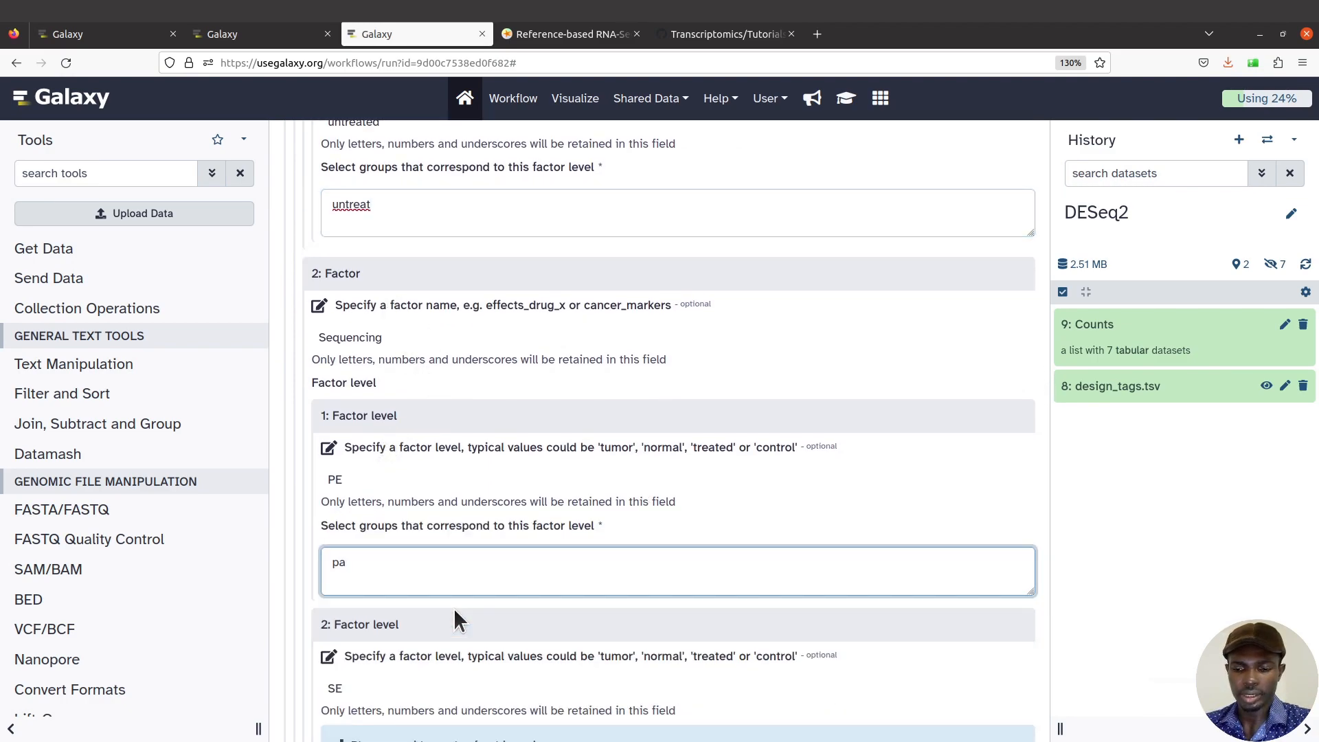
pyautogui.write('ired')
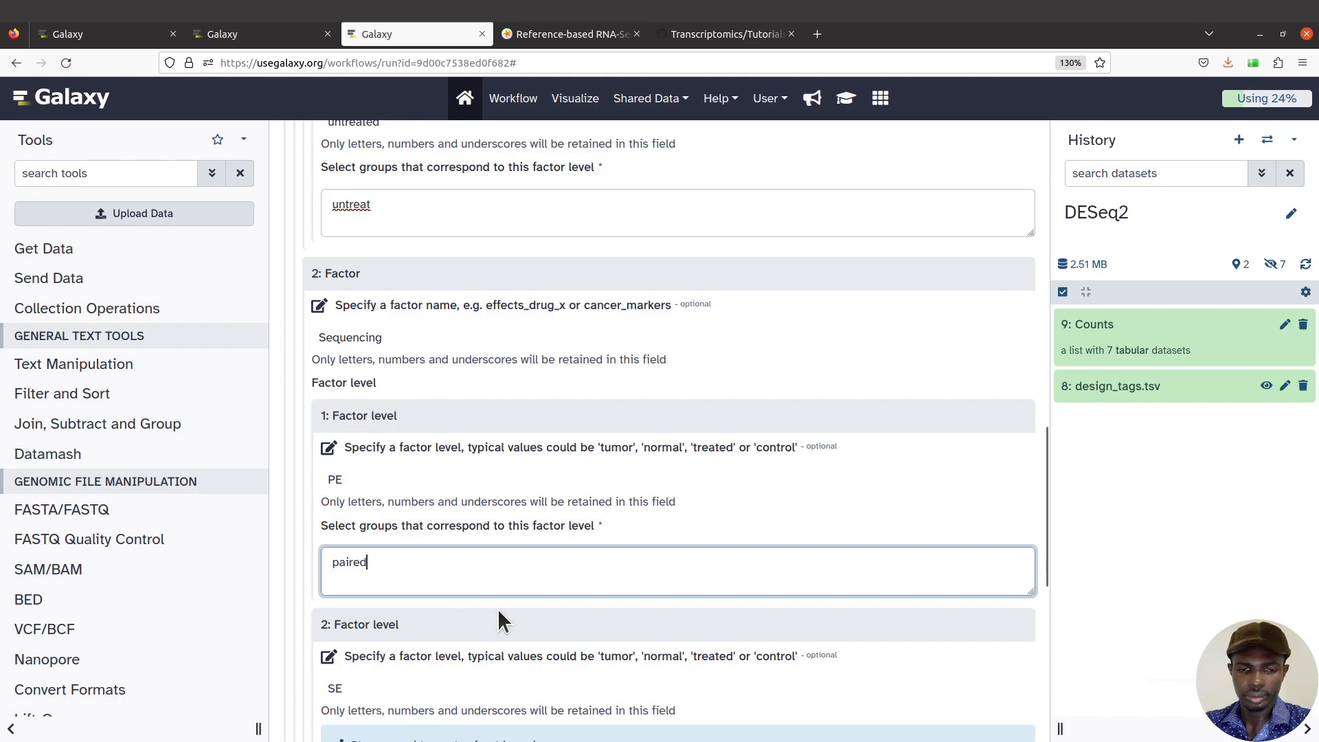
# - Enter single as the group corresponding to the SE level of the Sequencing factor
pyautogui.scroll(-4, 498, 608)
pyautogui.click(446, 615)
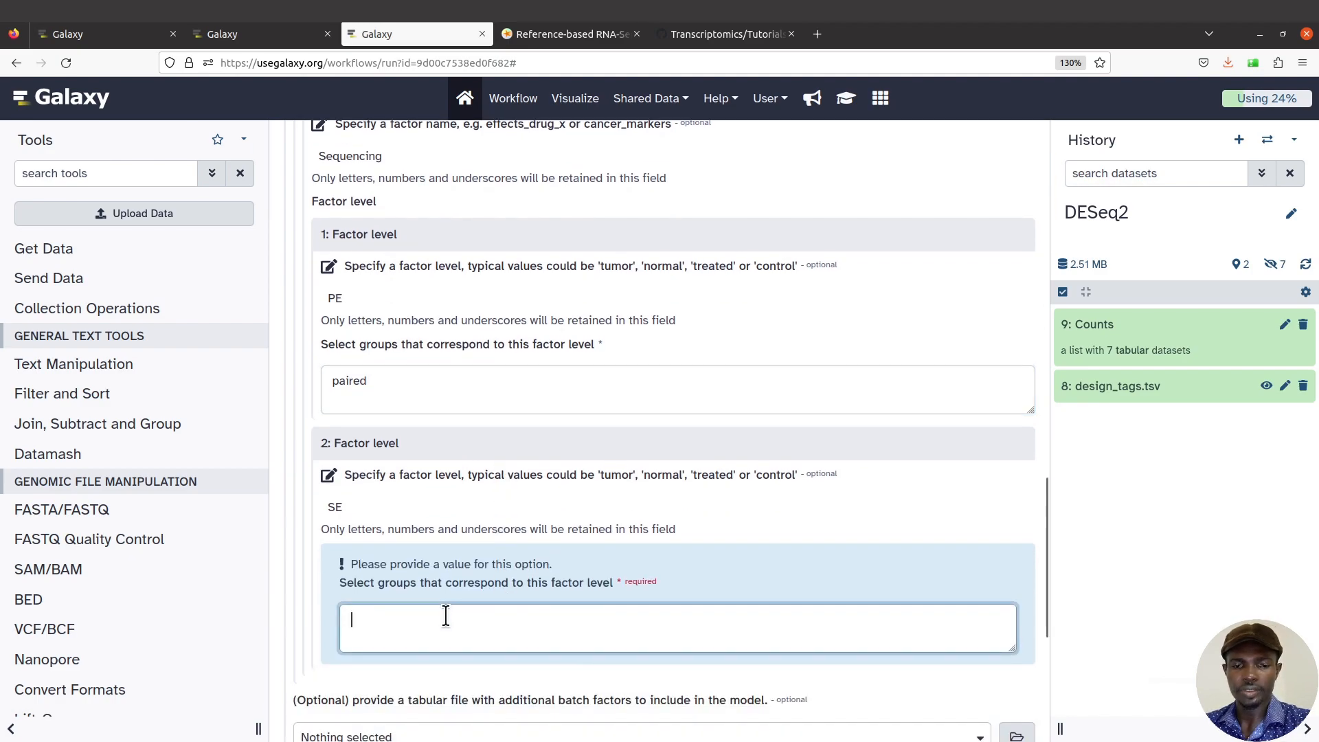
pyautogui.write('single')
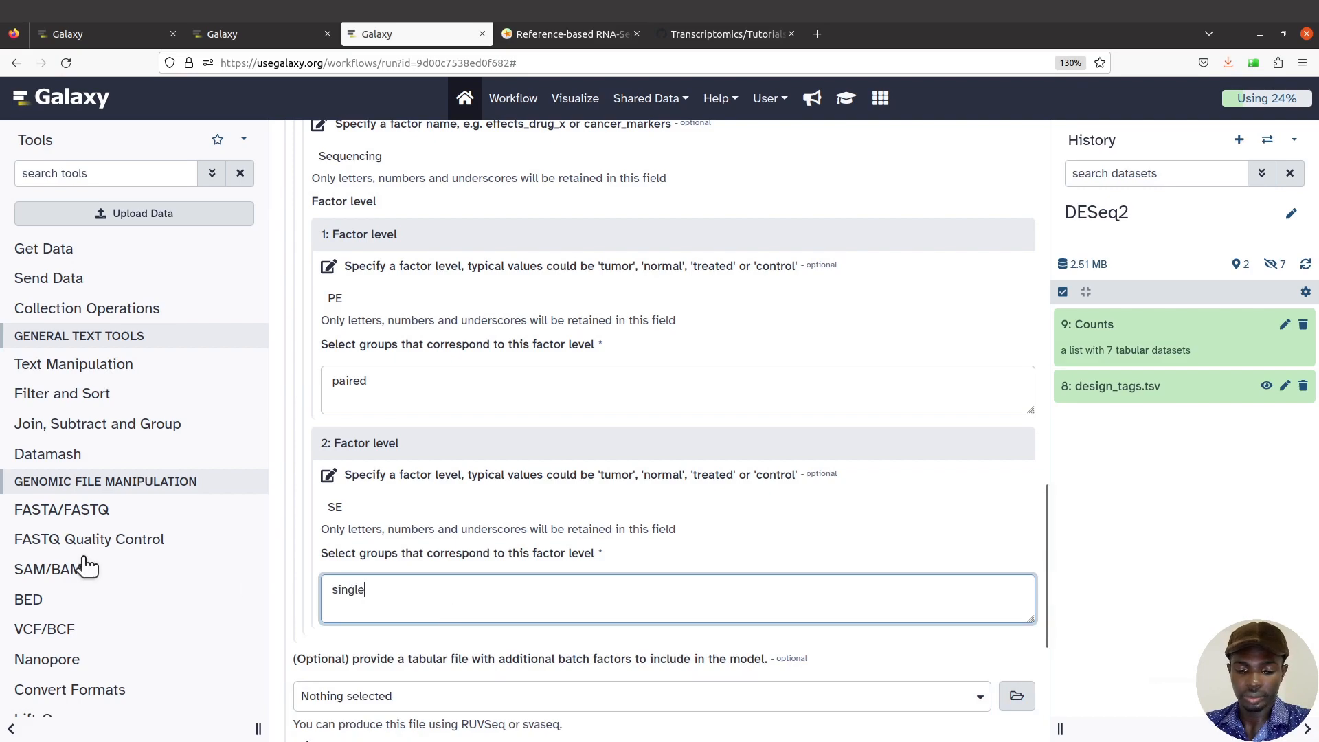
# - Compare the entered groups with the tags in design_tags.tsv in WPS Office, then return to Firefox and review the whole run form
pyautogui.moveTo(2, 571)
pyautogui.click(26, 540)
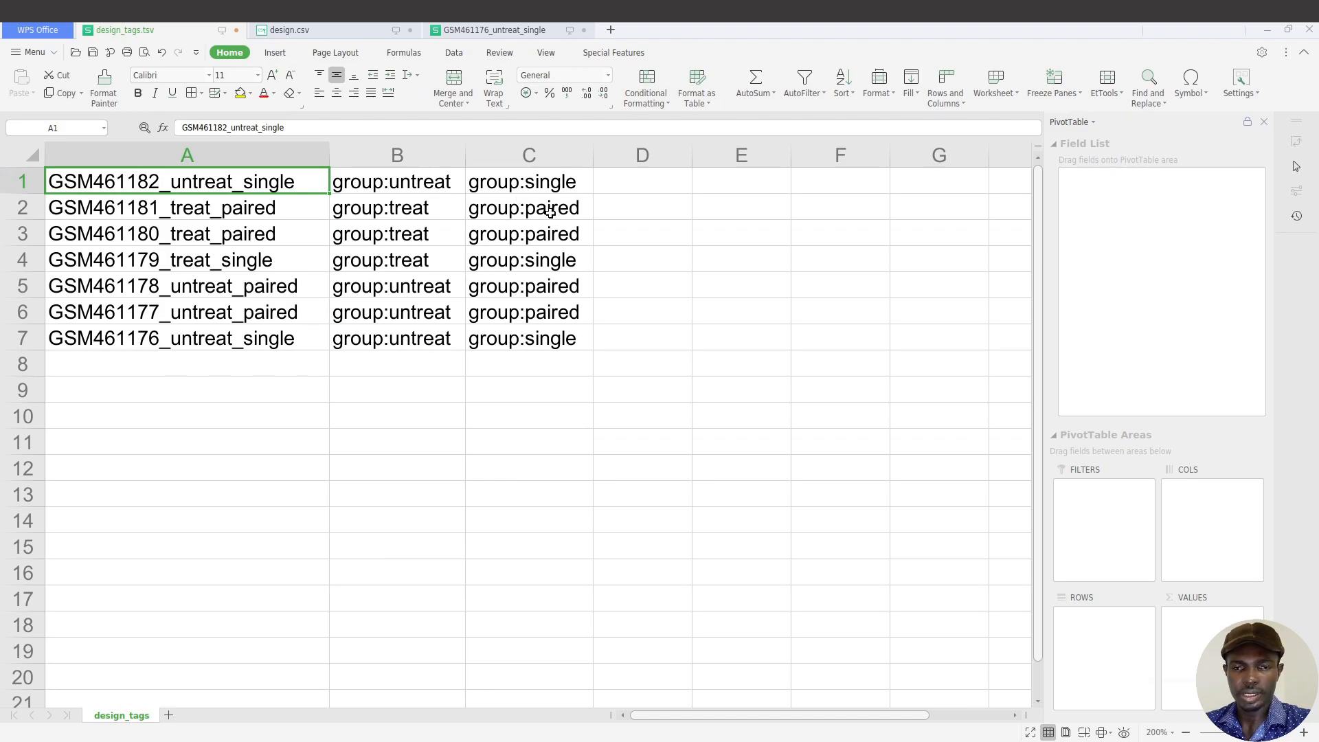
pyautogui.moveTo(4, 330)
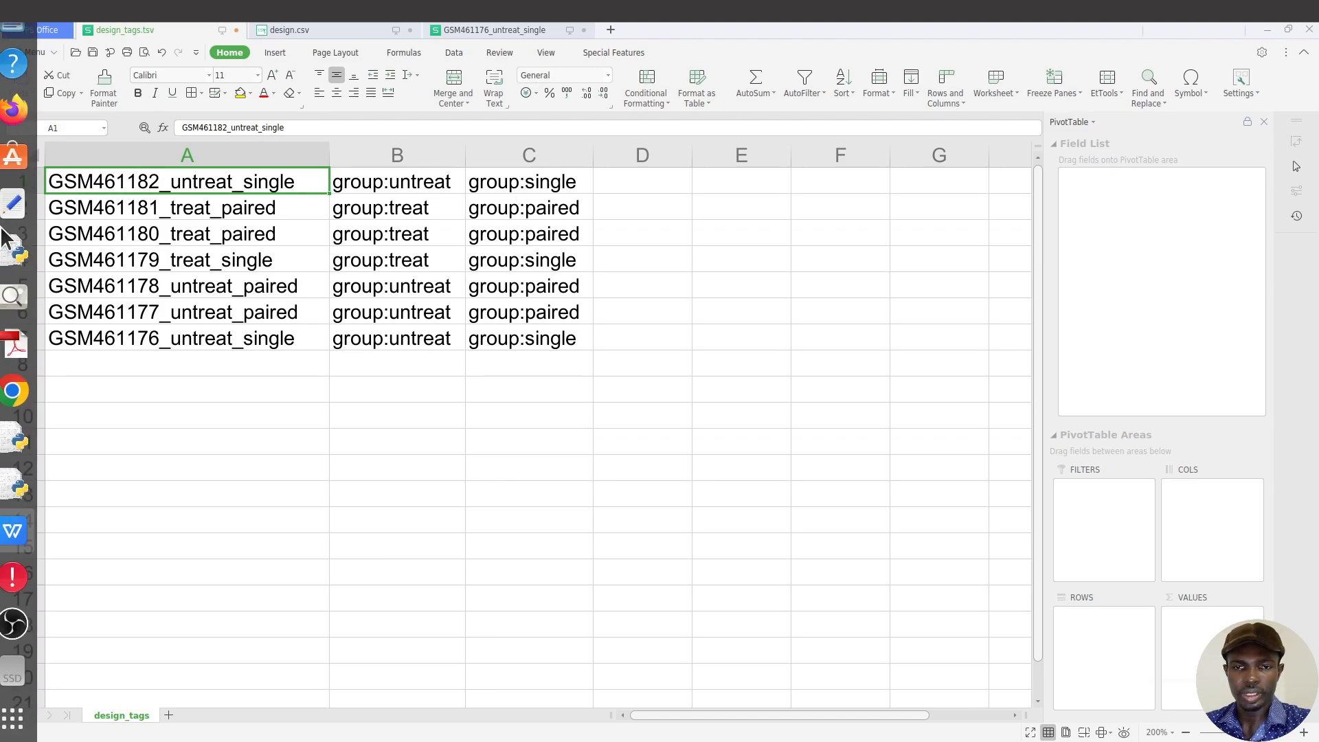
pyautogui.click(7, 118)
pyautogui.scroll(-3, 782, 460)
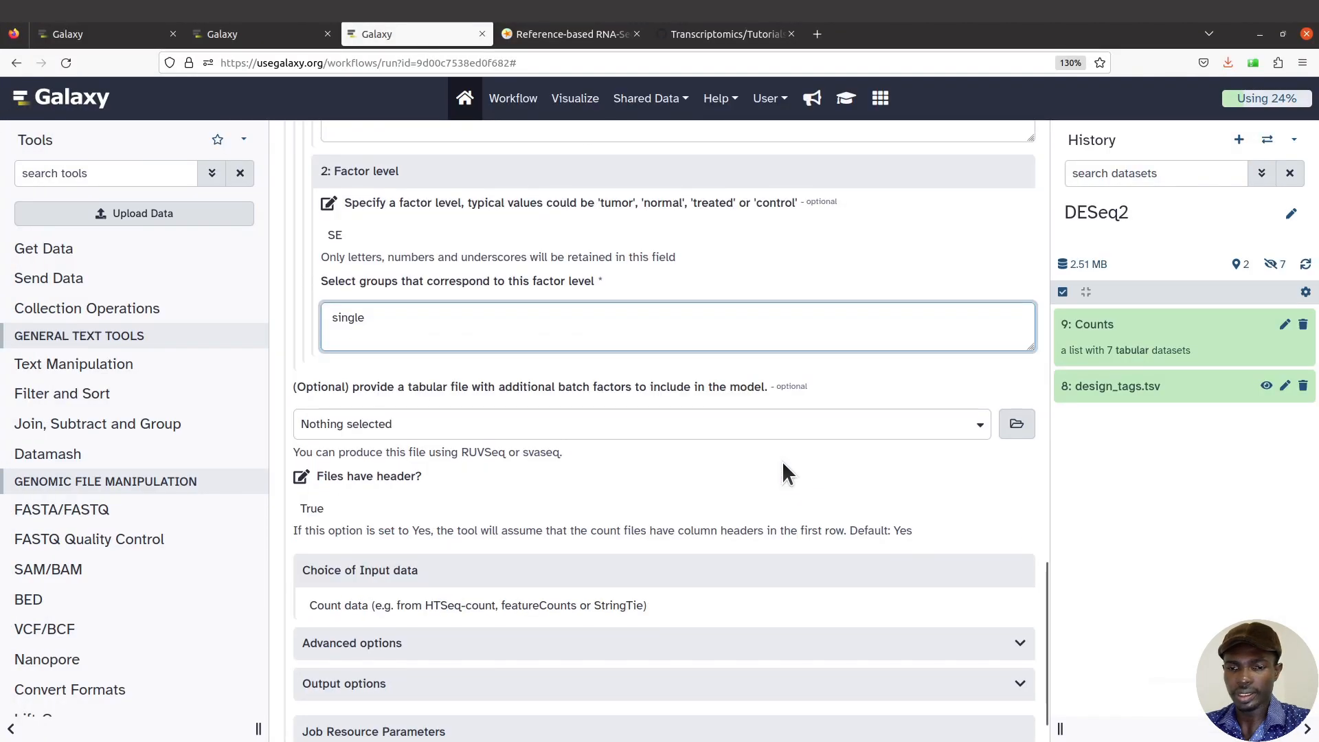
pyautogui.scroll(10, 782, 460)
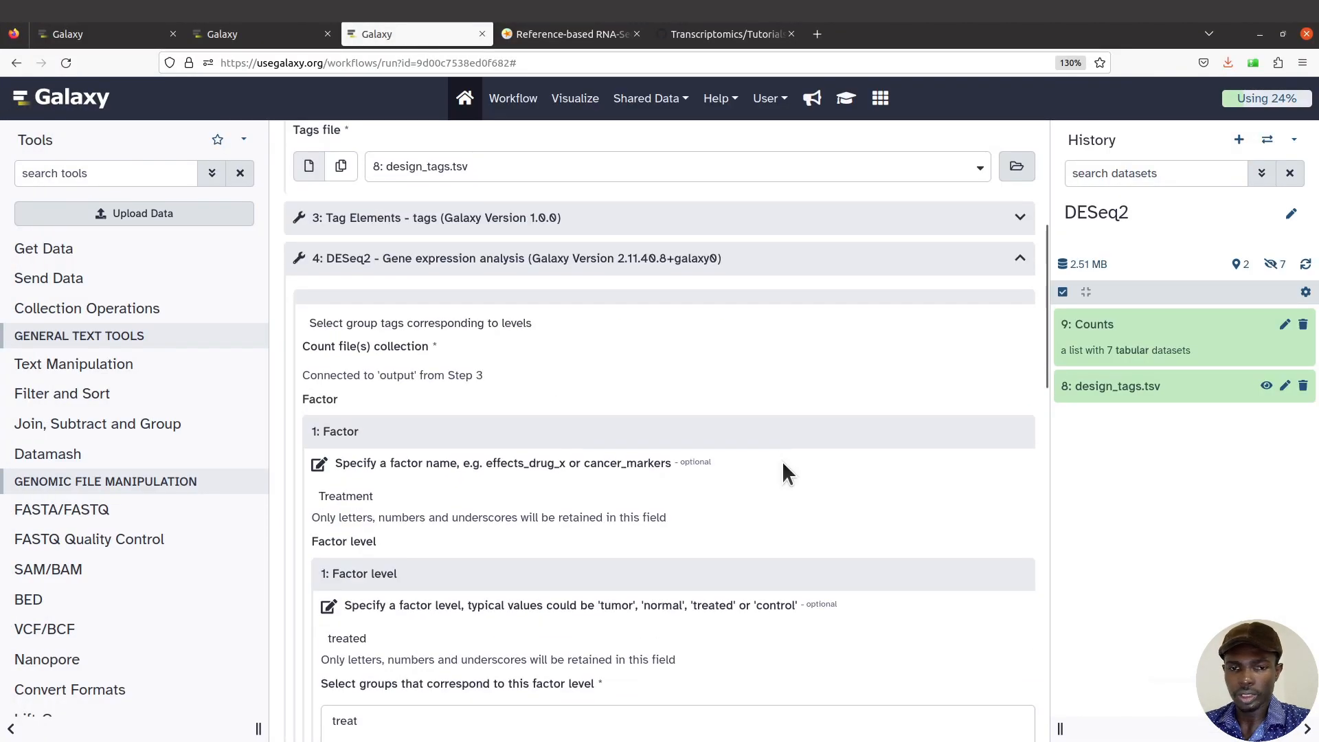
pyautogui.scroll(-4, 781, 460)
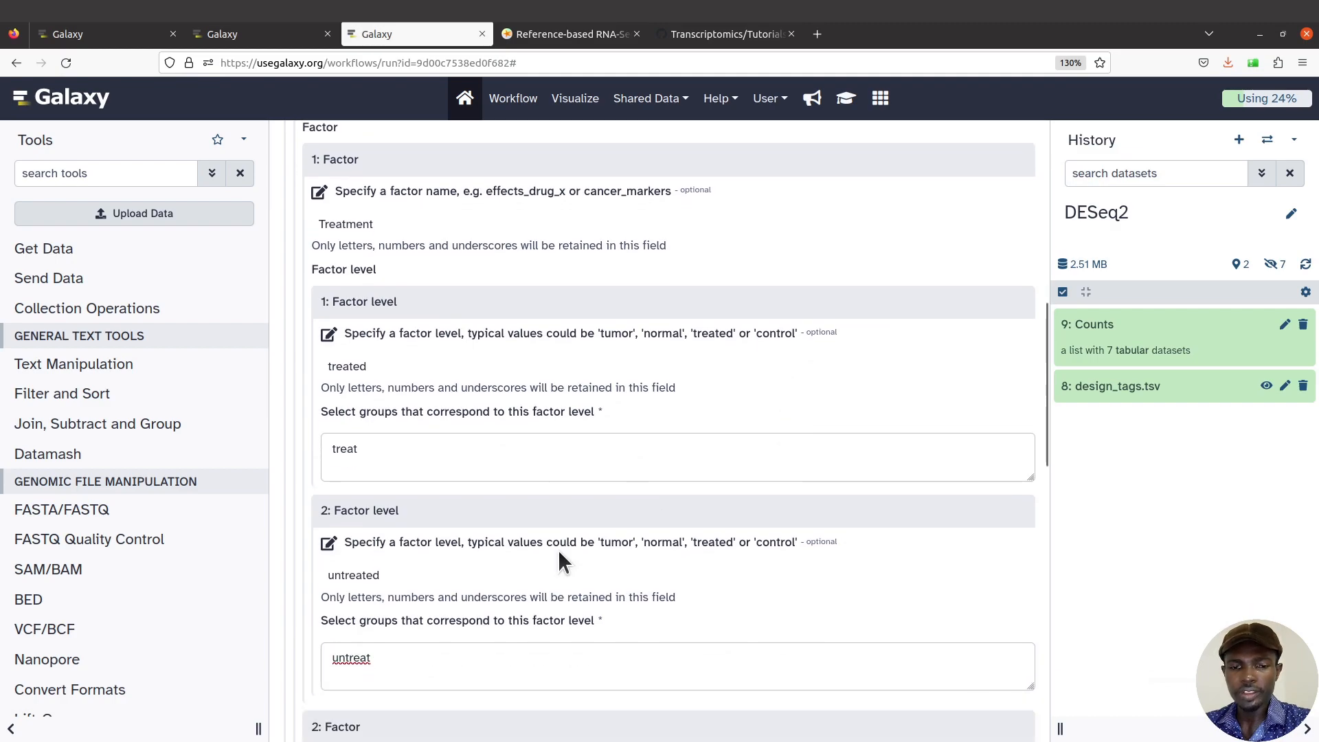
pyautogui.scroll(7, 549, 598)
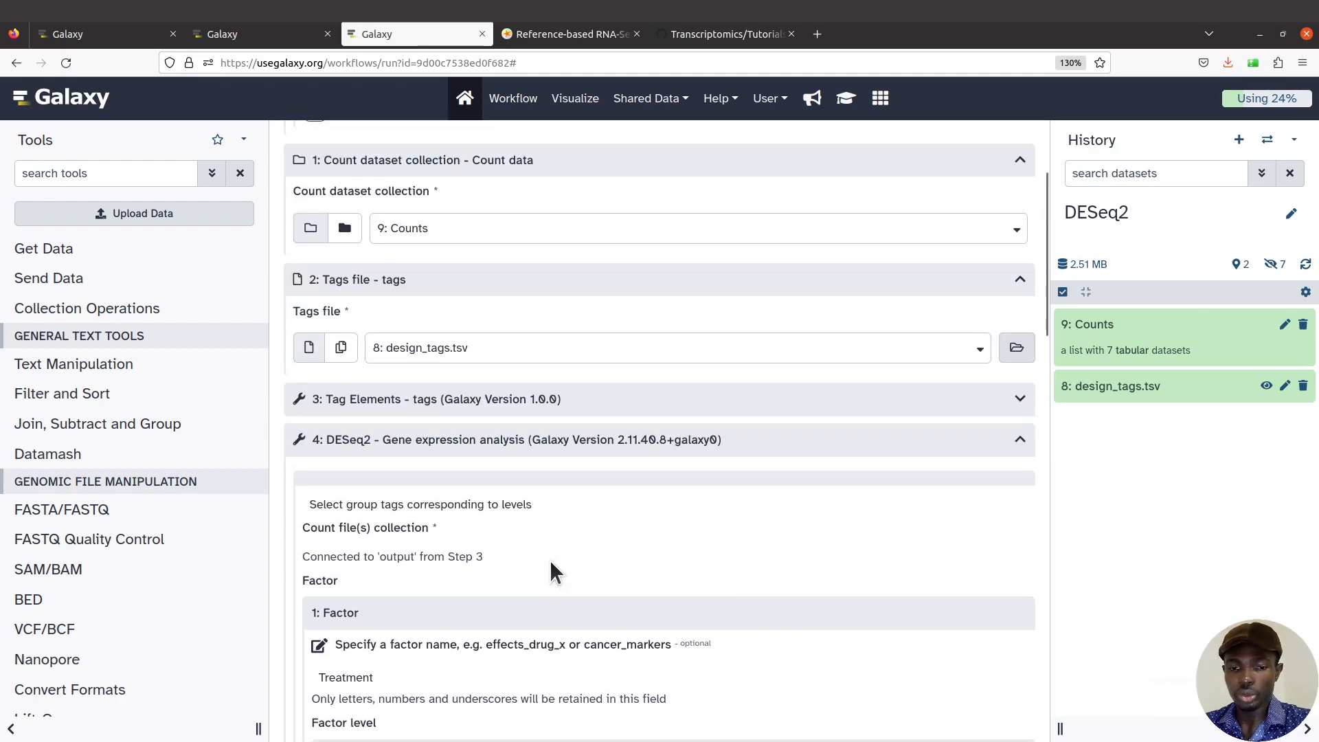
pyautogui.scroll(3, 638, 489)
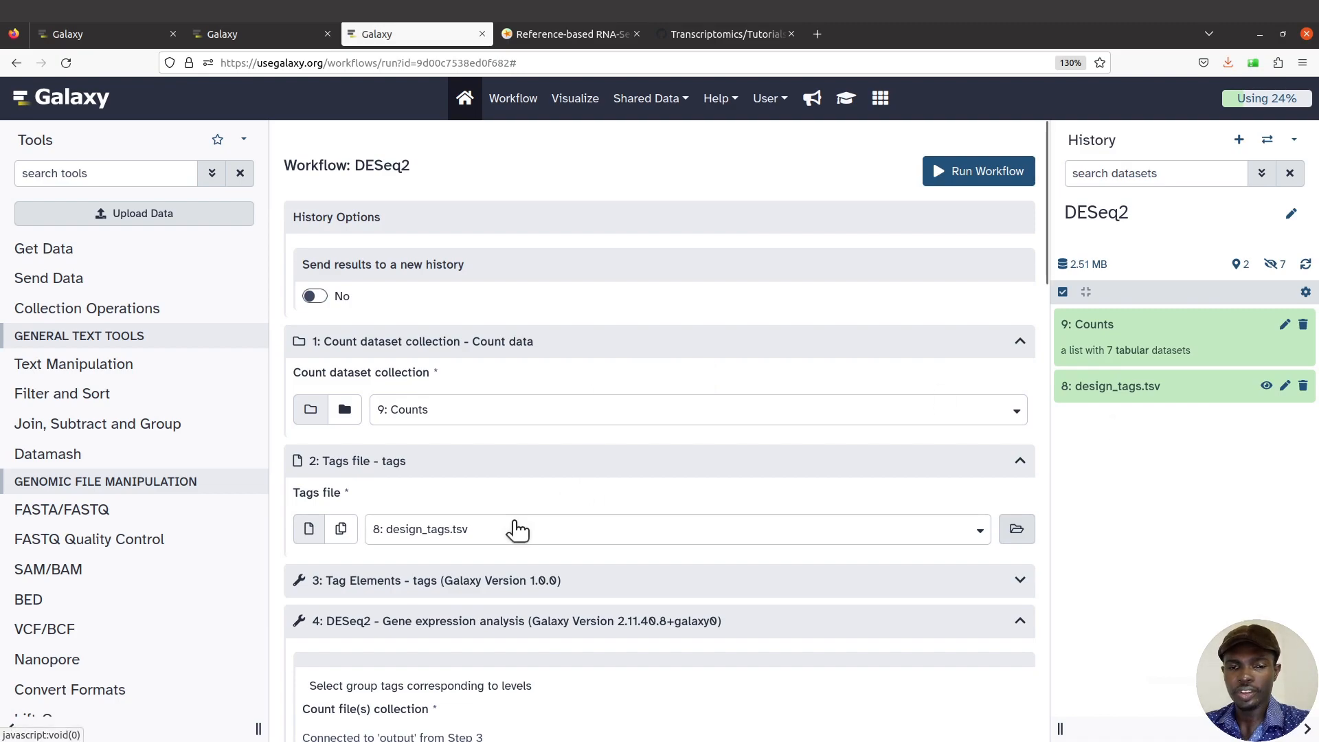
# - Check the inputs and factor settings on the run form and run the DESeq2 workflow
pyautogui.scroll(-1, 508, 481)
pyautogui.scroll(-2, 519, 619)
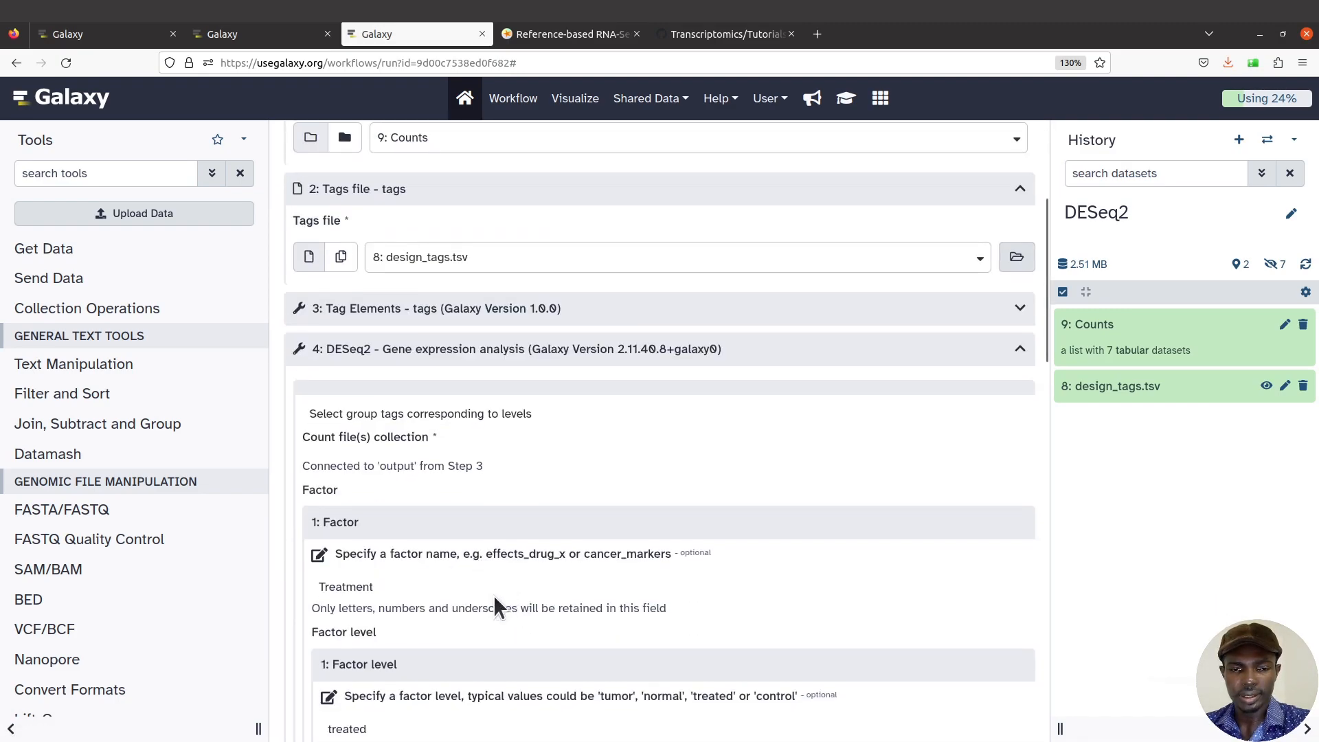
pyautogui.scroll(-3, 483, 592)
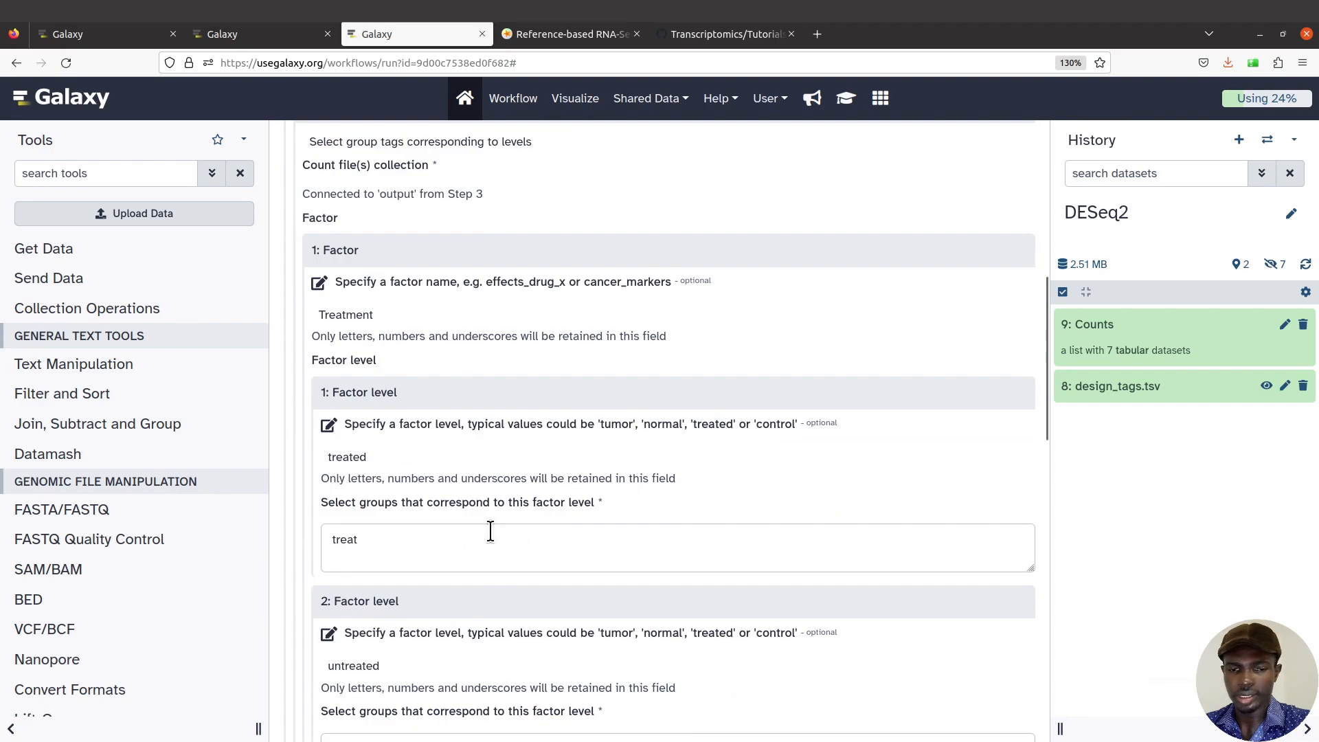
pyautogui.scroll(6, 491, 531)
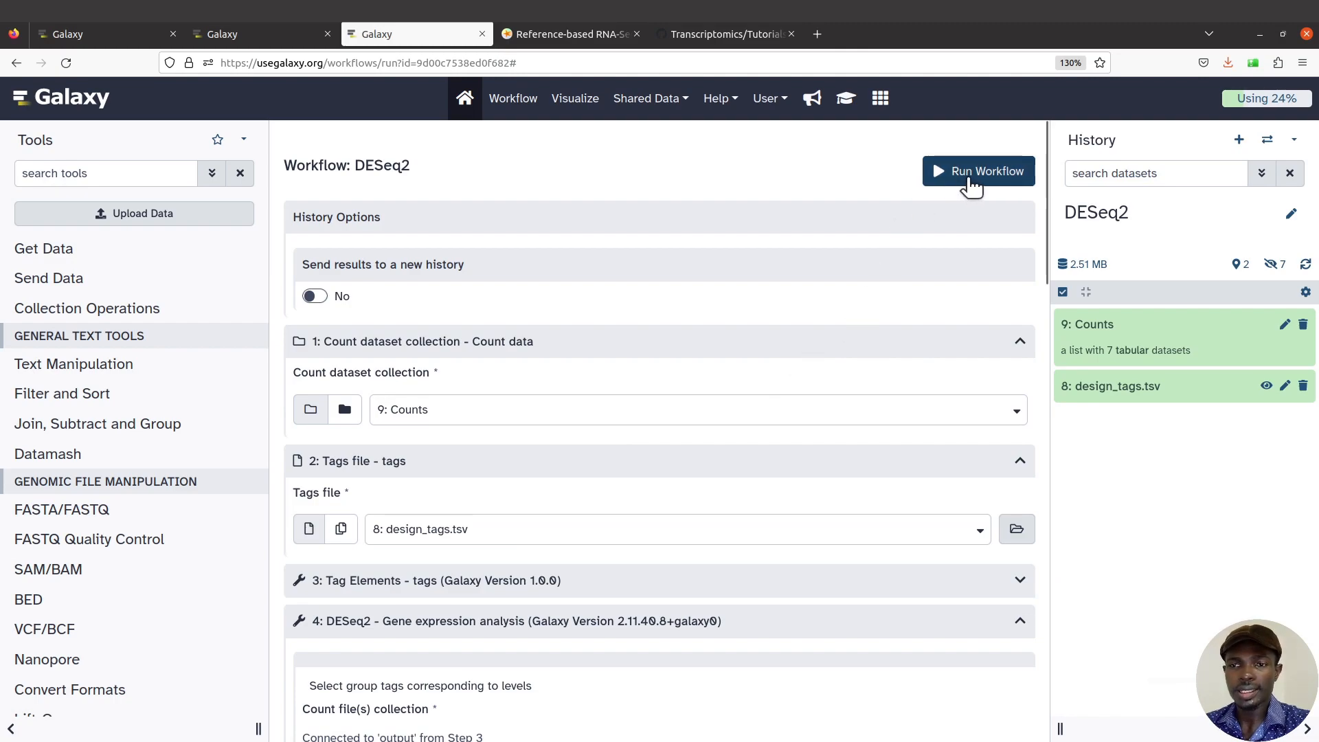
pyautogui.click(946, 167)
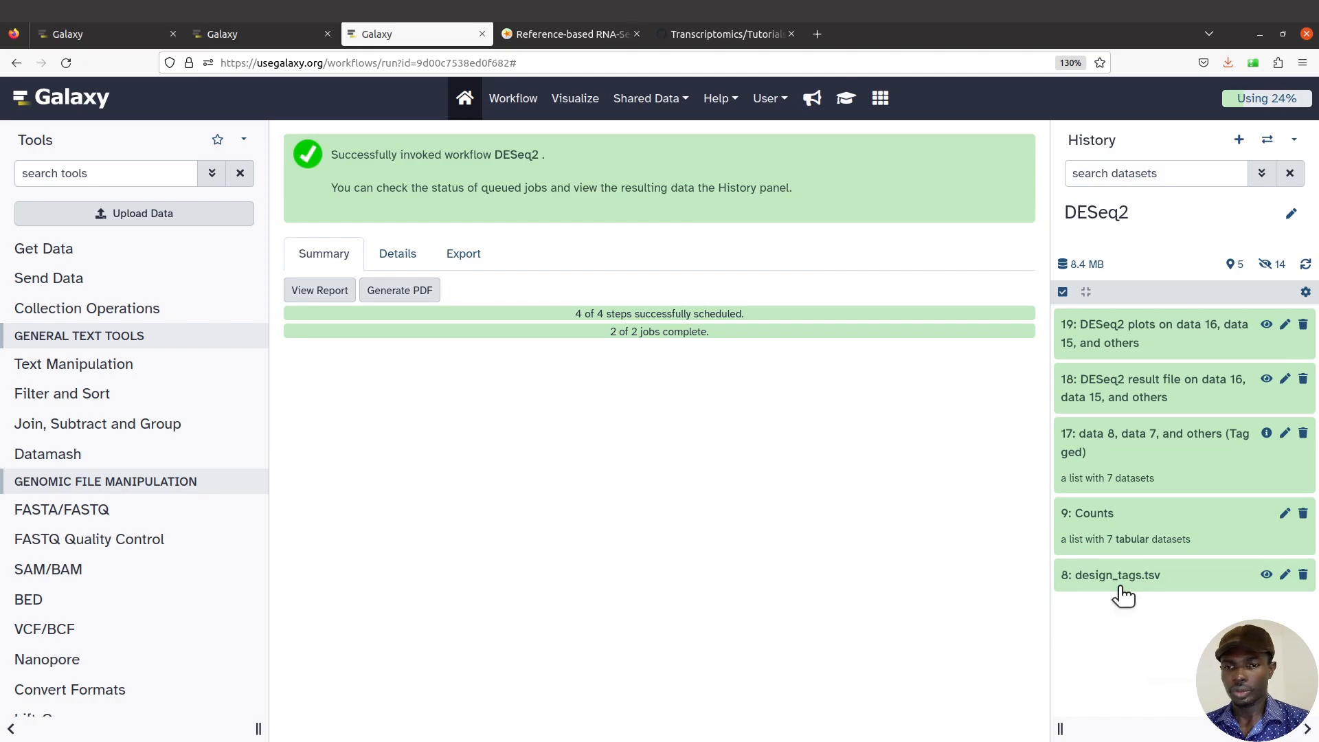
# - Examine the group tags on the elements of the tagged collection and compare the outputs with the workflow diagram
pyautogui.click(1182, 433)
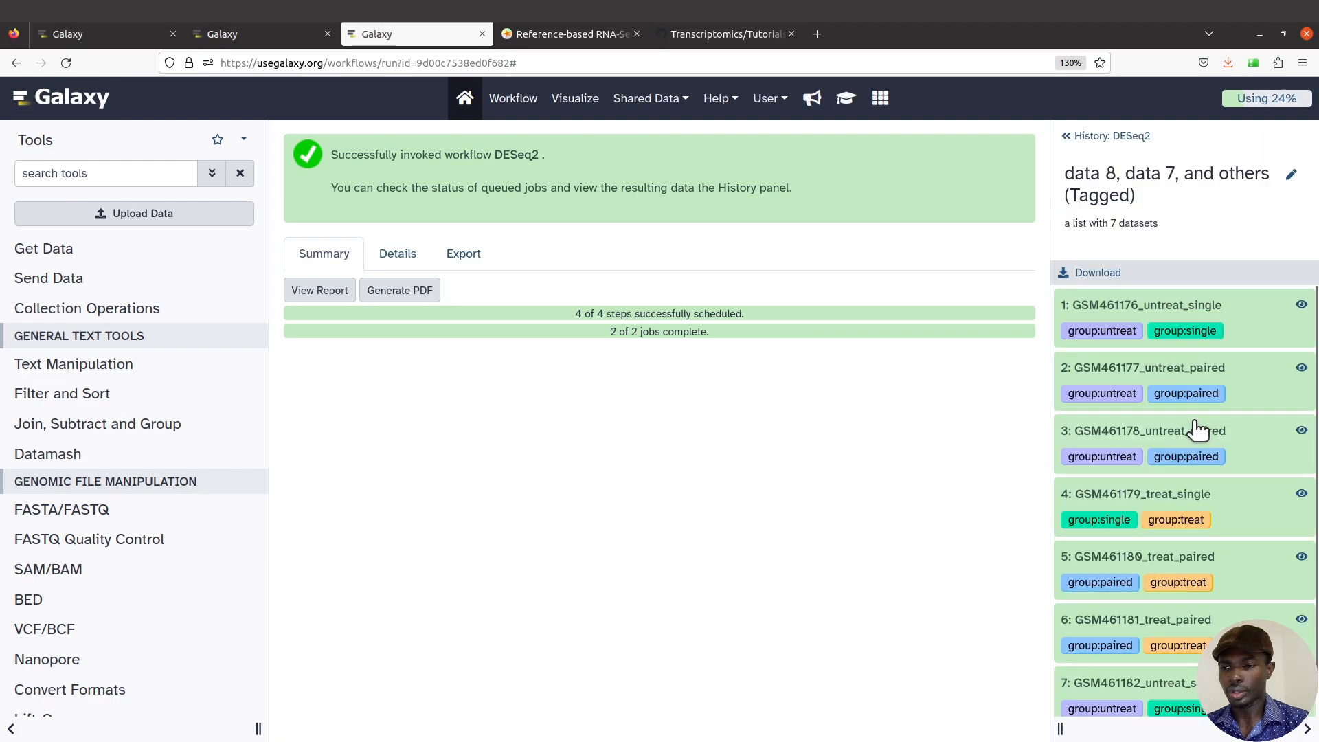
pyautogui.click(1074, 138)
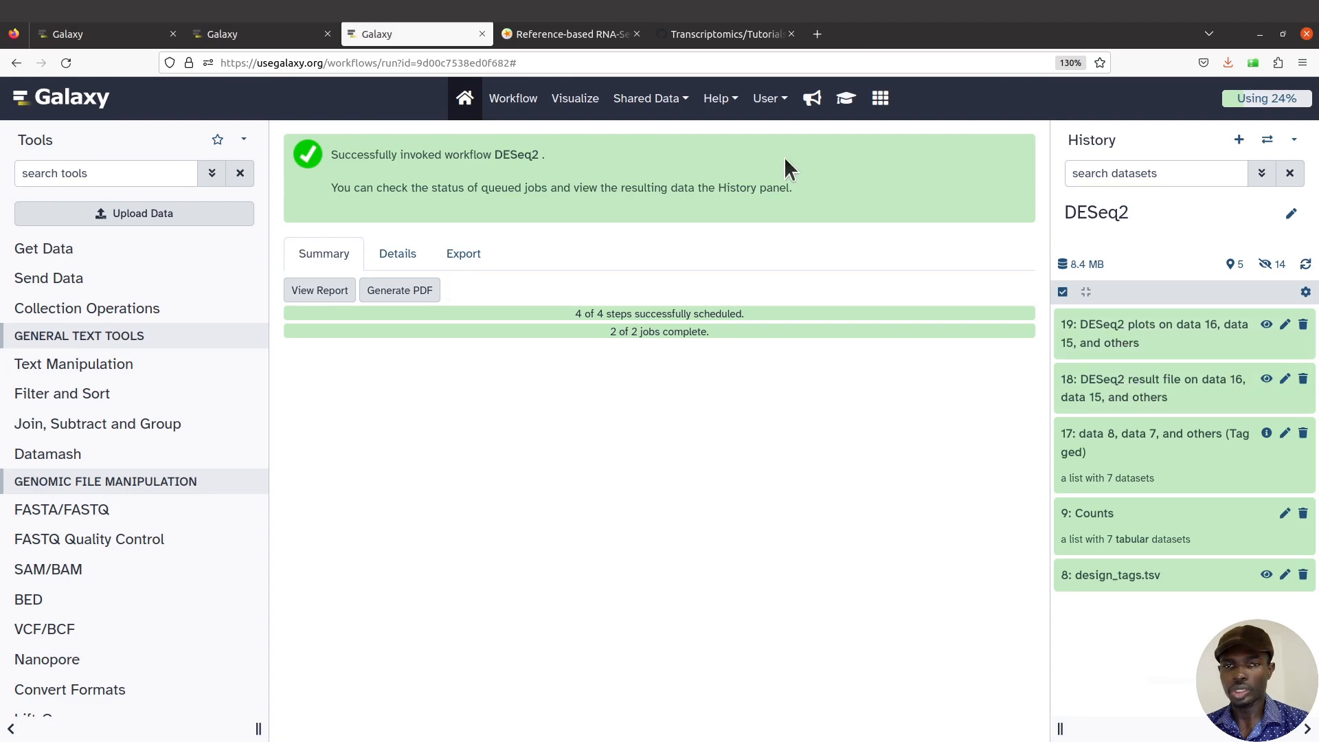
pyautogui.click(254, 36)
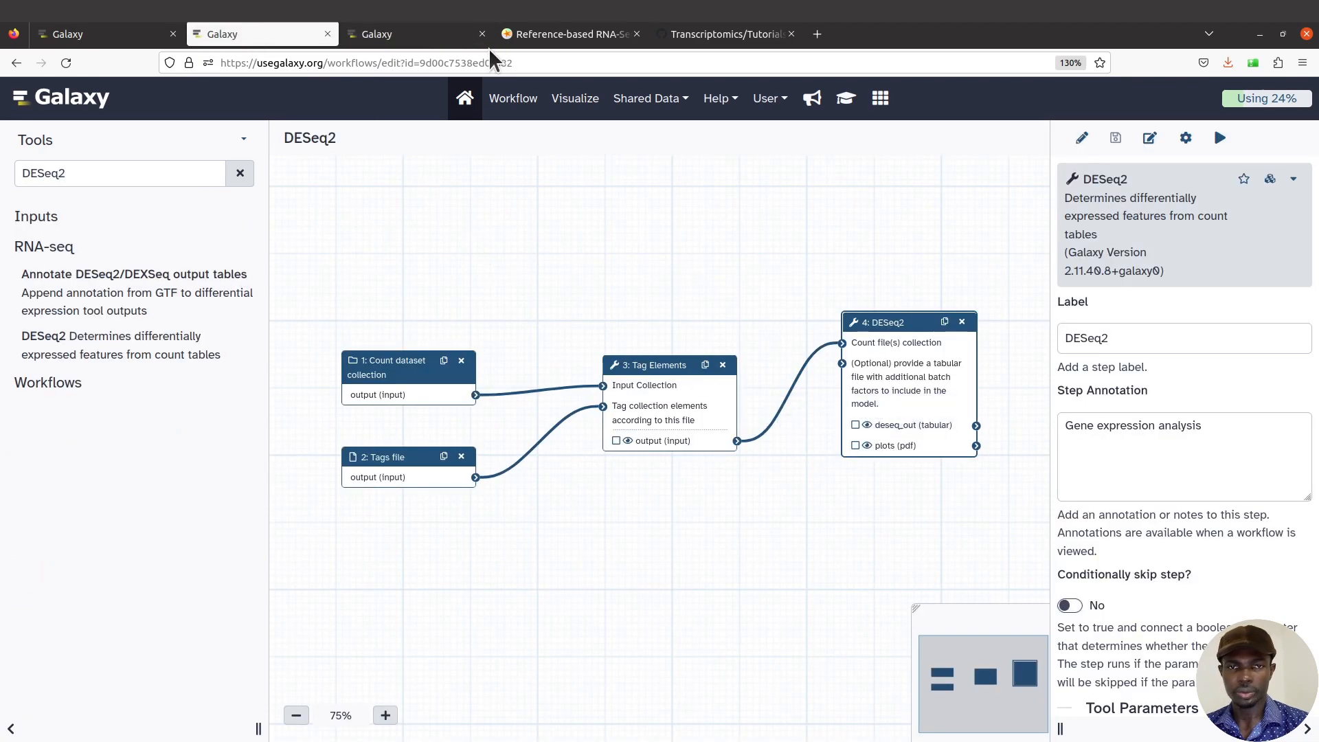
pyautogui.click(422, 35)
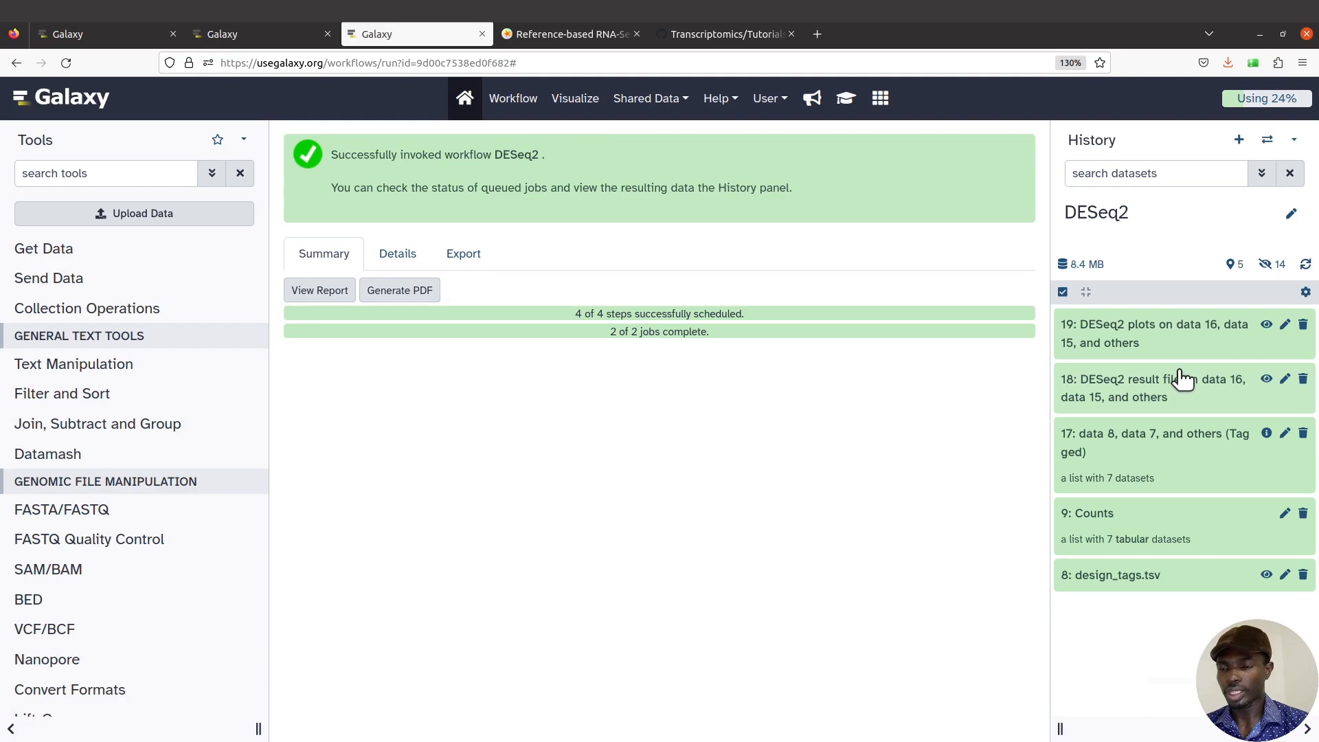
# - Examine the format, design factors and table preview of the DESeq2 result file in the history
pyautogui.click(1176, 375)
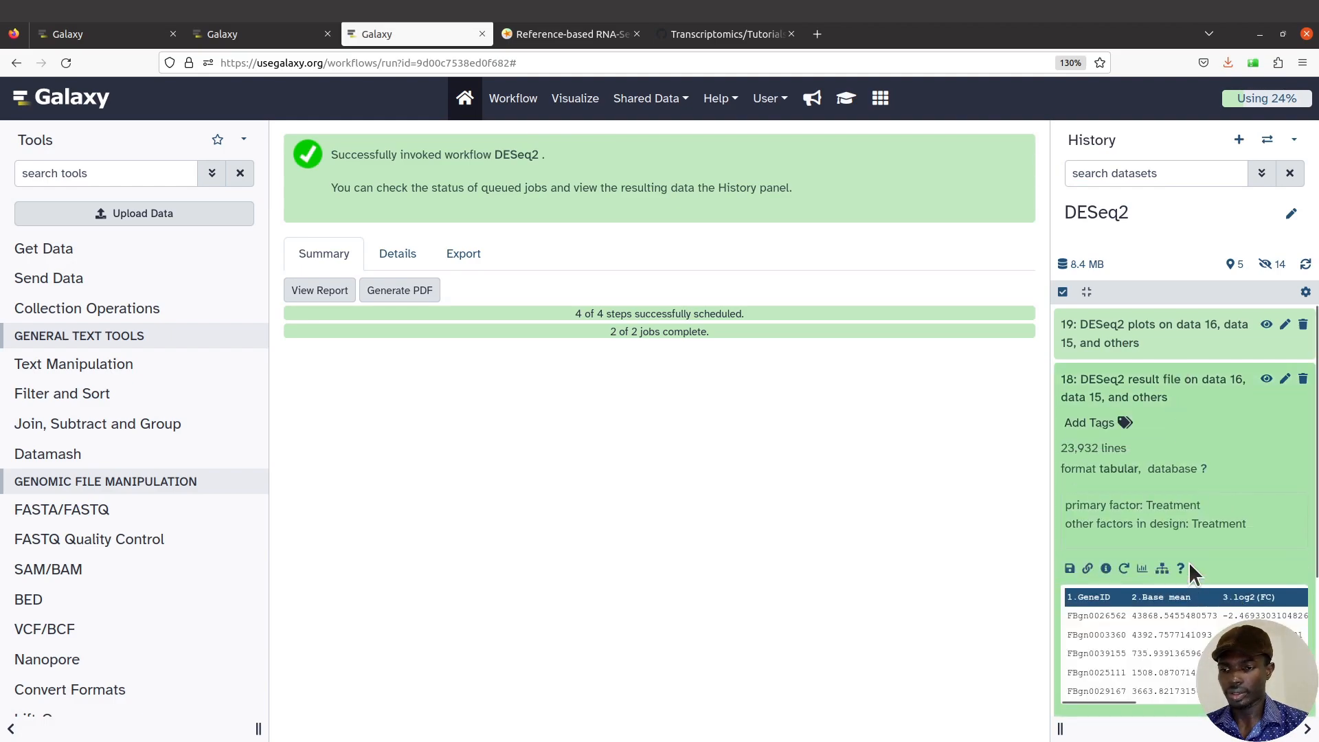
pyautogui.click(1204, 378)
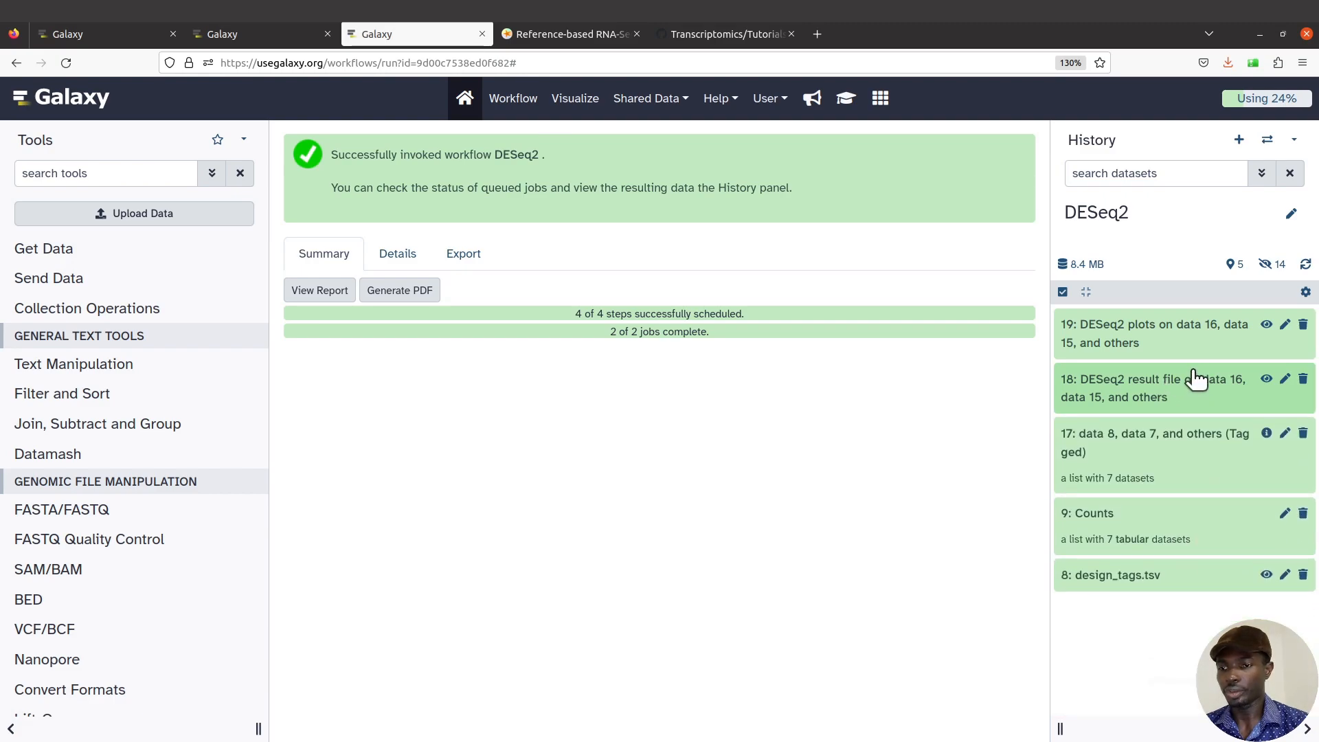
pyautogui.click(1205, 382)
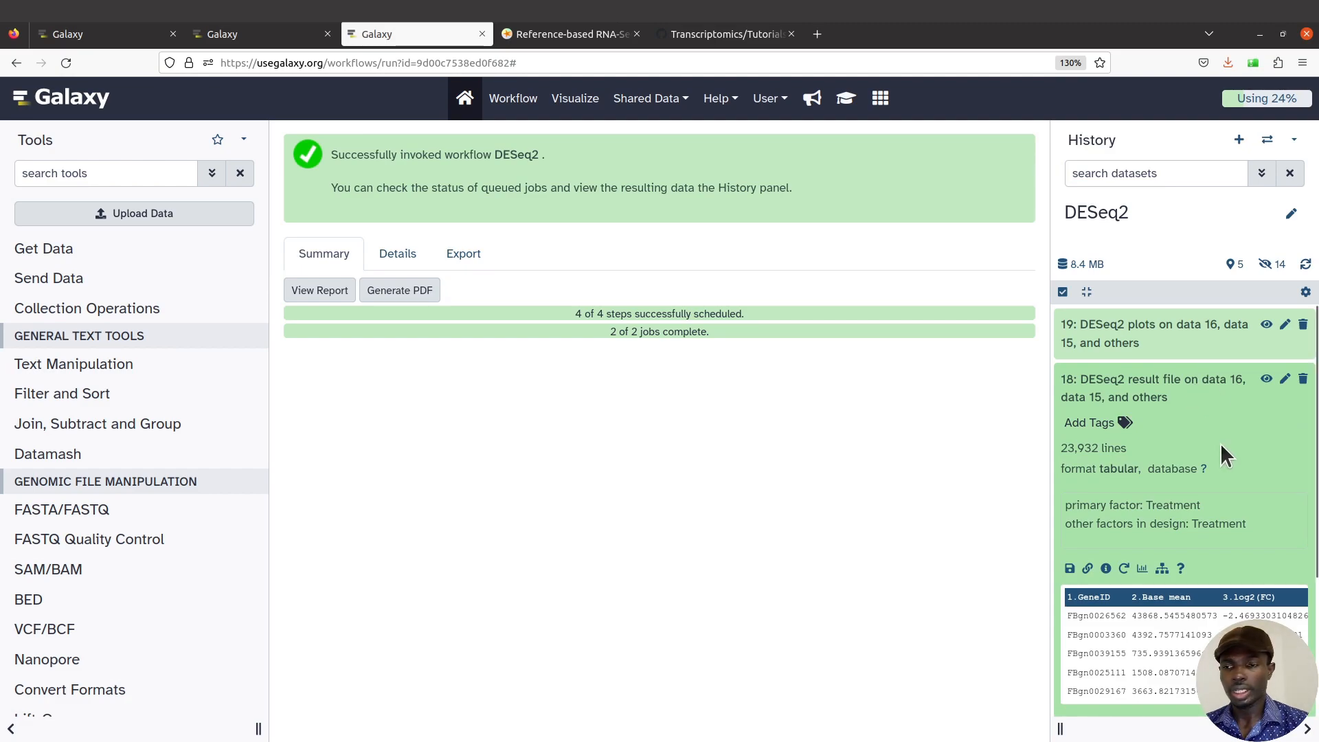
pyautogui.click(1188, 376)
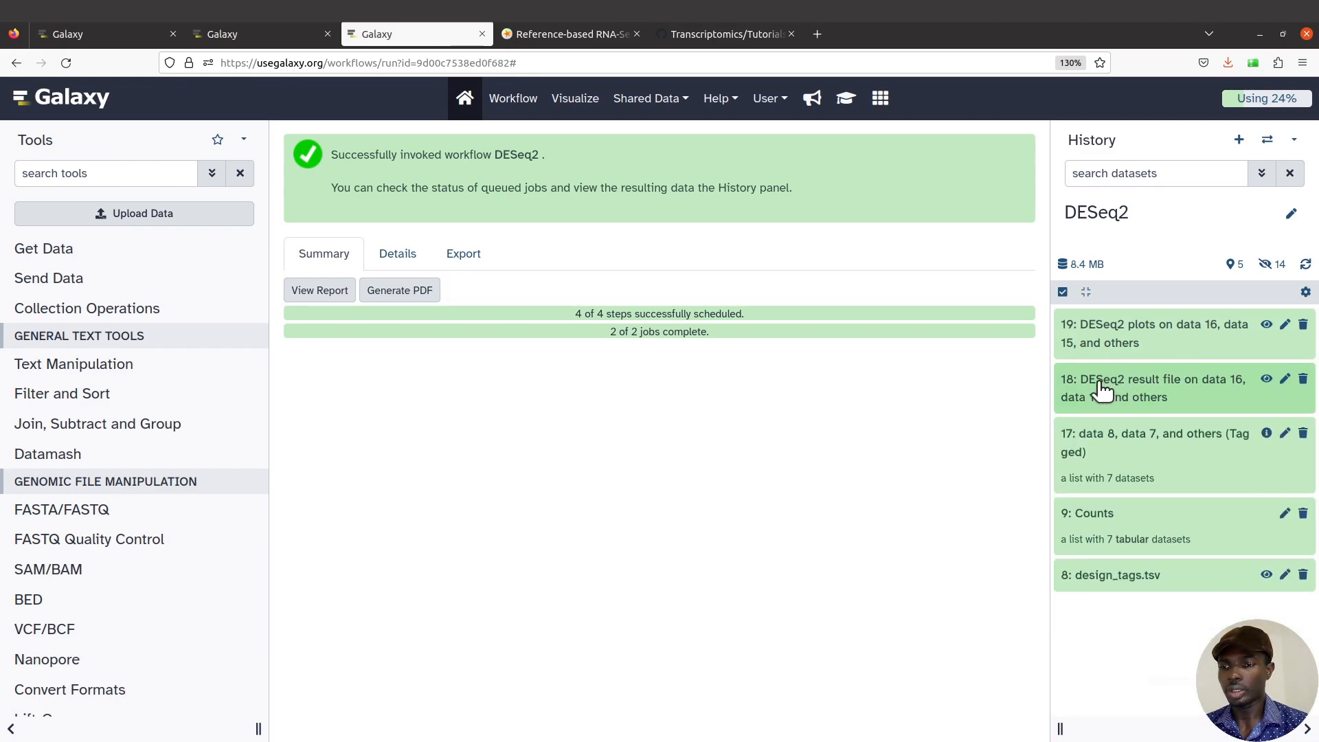
pyautogui.click(1183, 378)
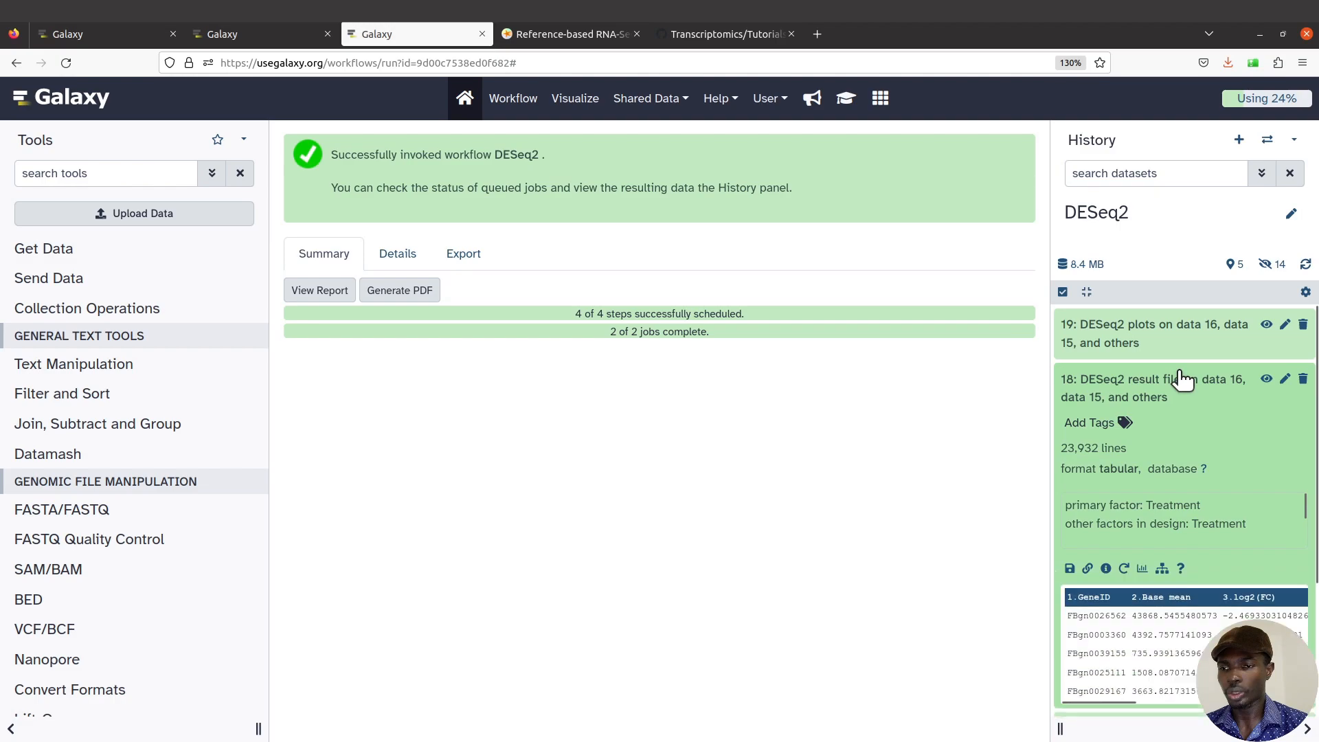
# - Download the PDF of the DESeq2 plots dataset from the history
pyautogui.click(1161, 325)
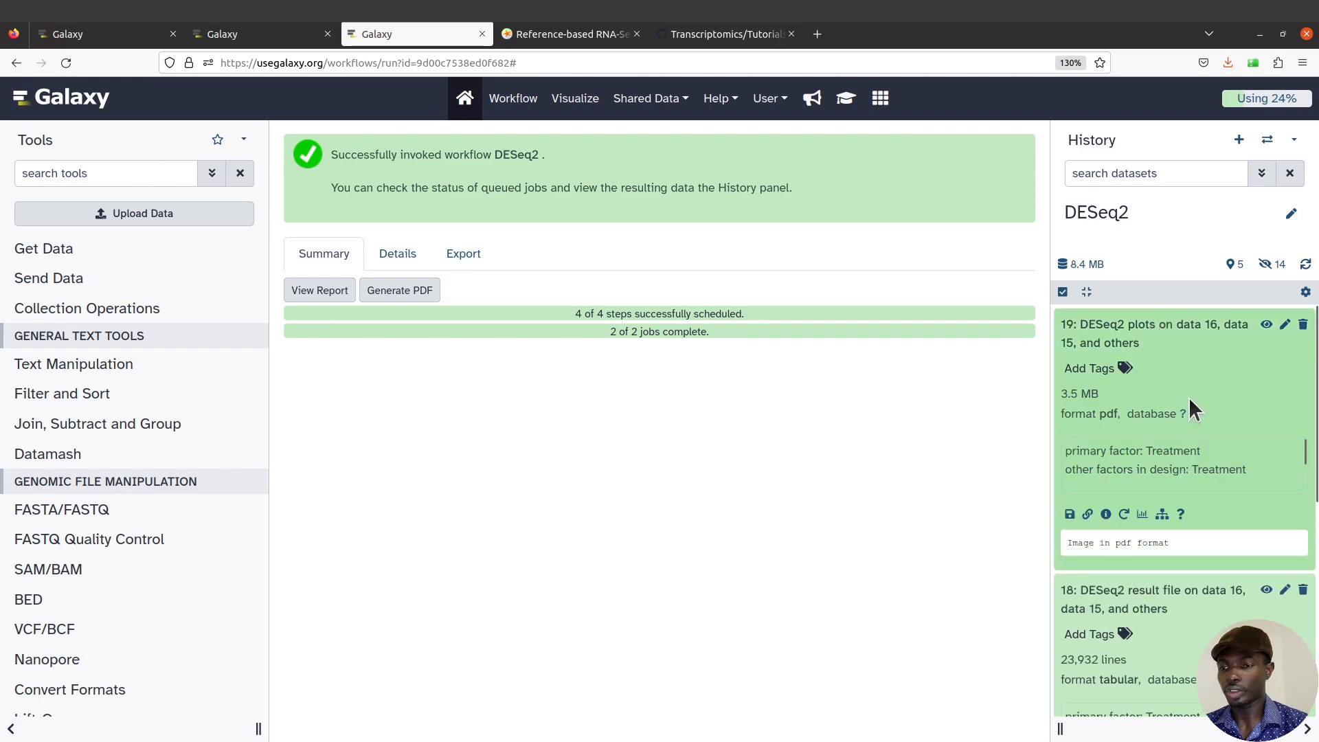
pyautogui.click(1070, 517)
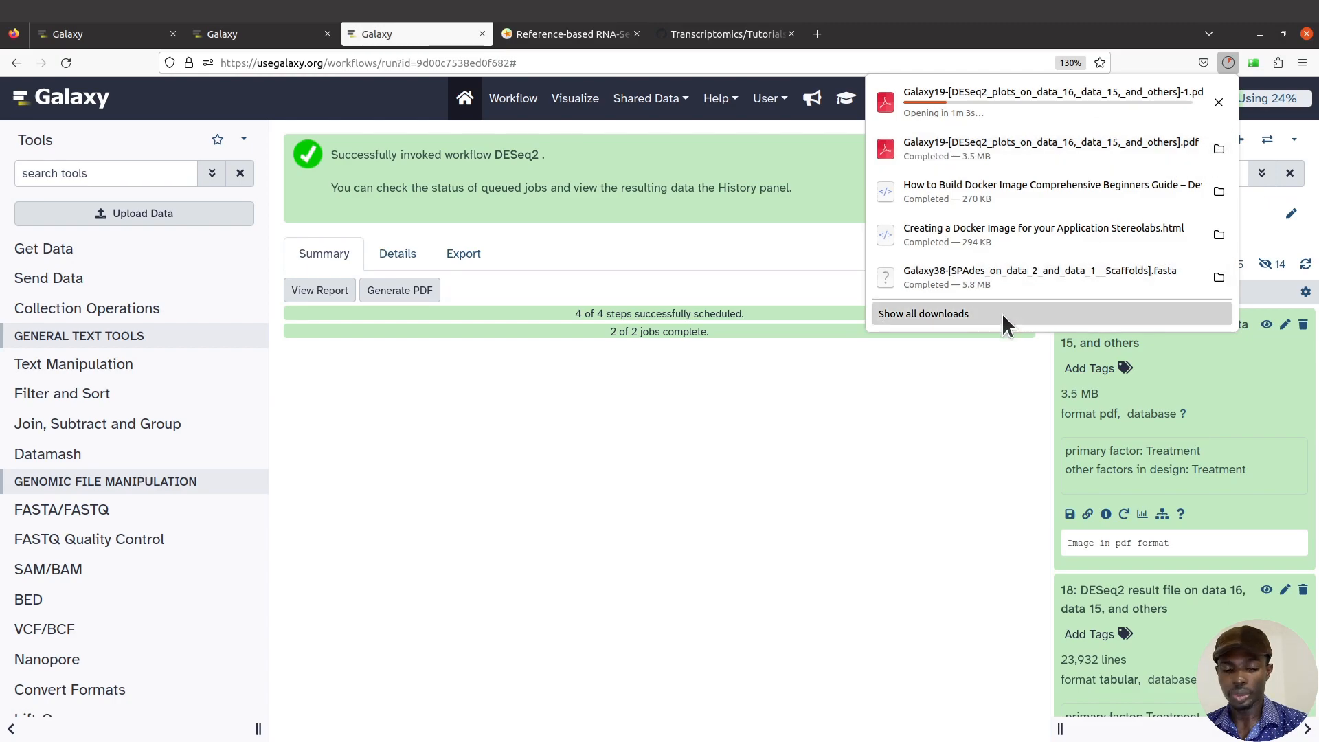
pyautogui.click(967, 459)
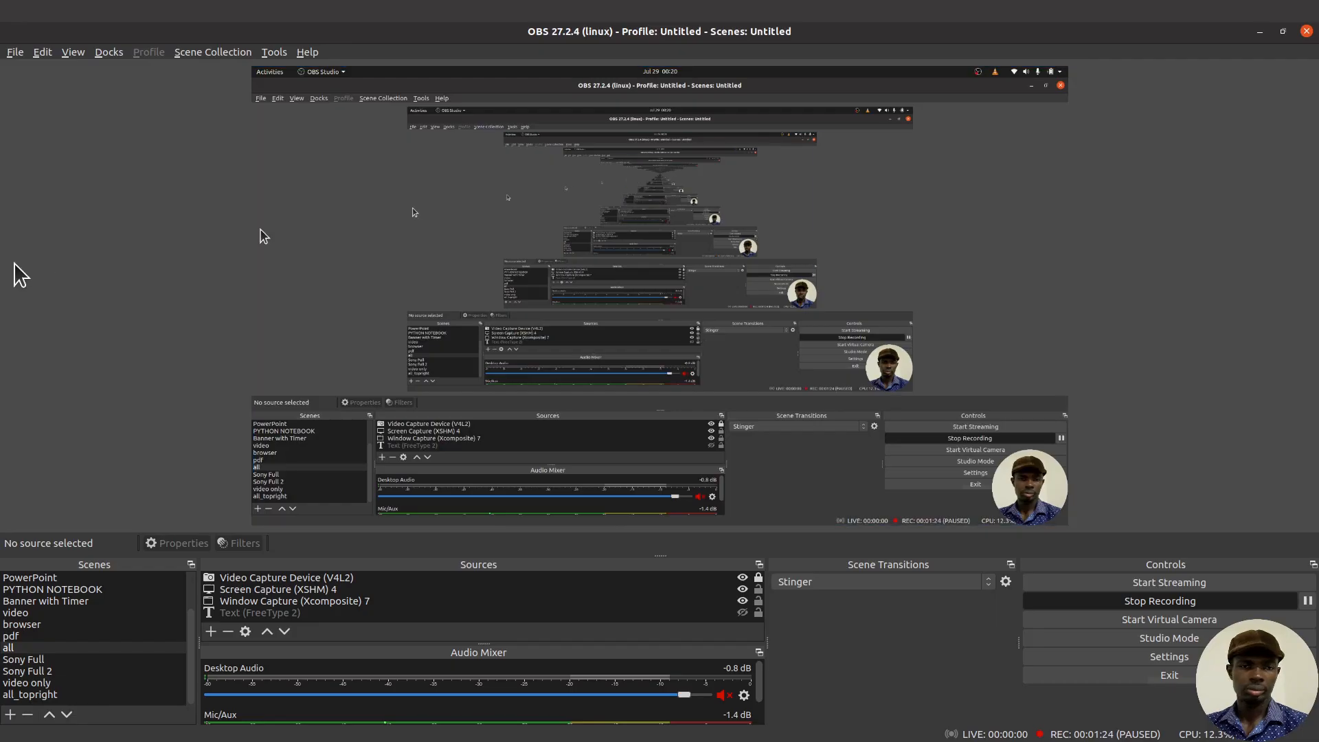
# - Open the downloaded DESeq2 plots PDF and examine its pages from the PCA plot to the histogram of p-values
pyautogui.moveTo(14, 137)
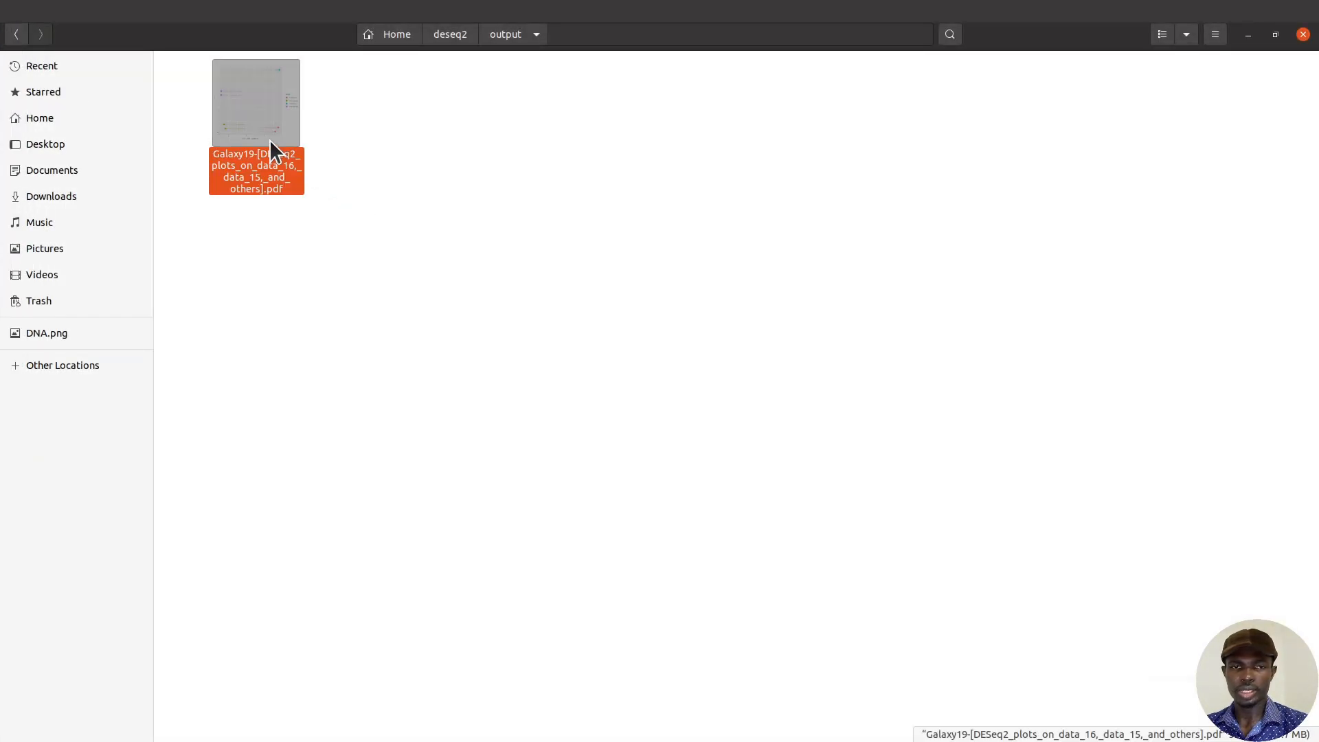
pyautogui.doubleClick(269, 141)
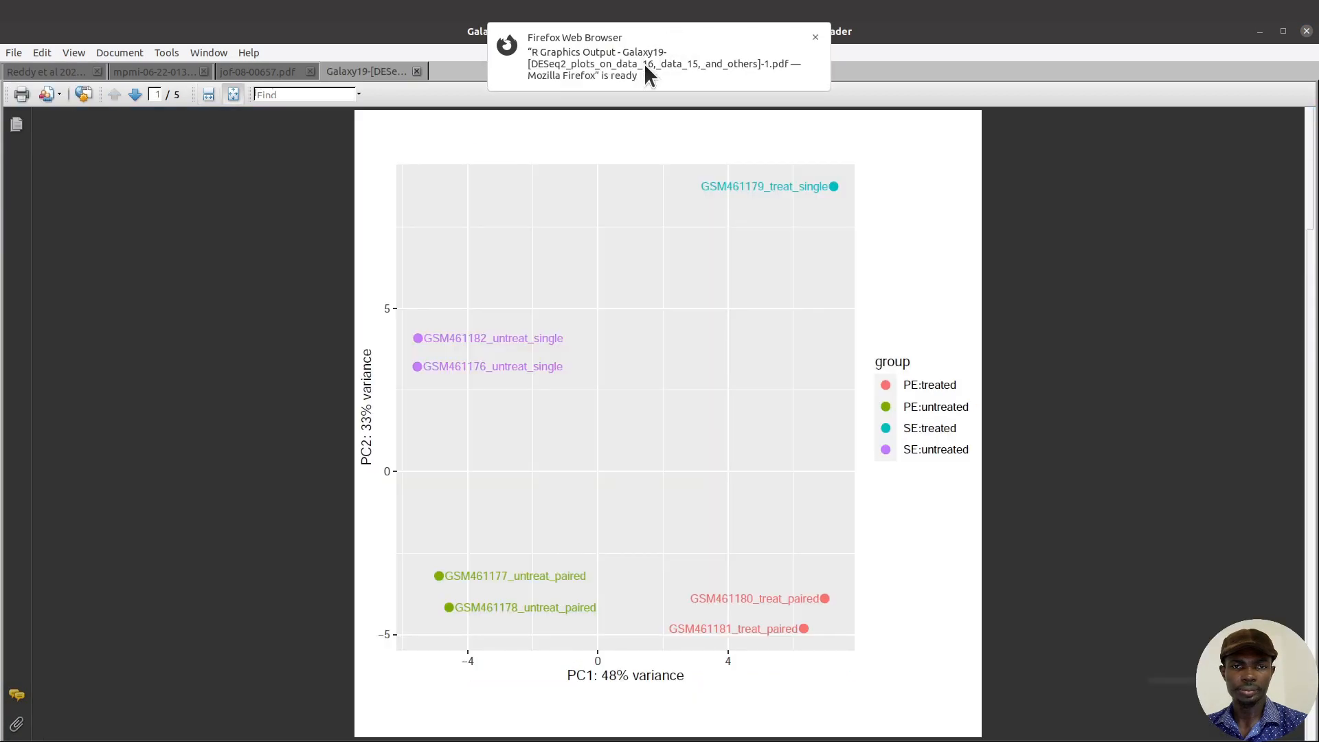
pyautogui.click(645, 63)
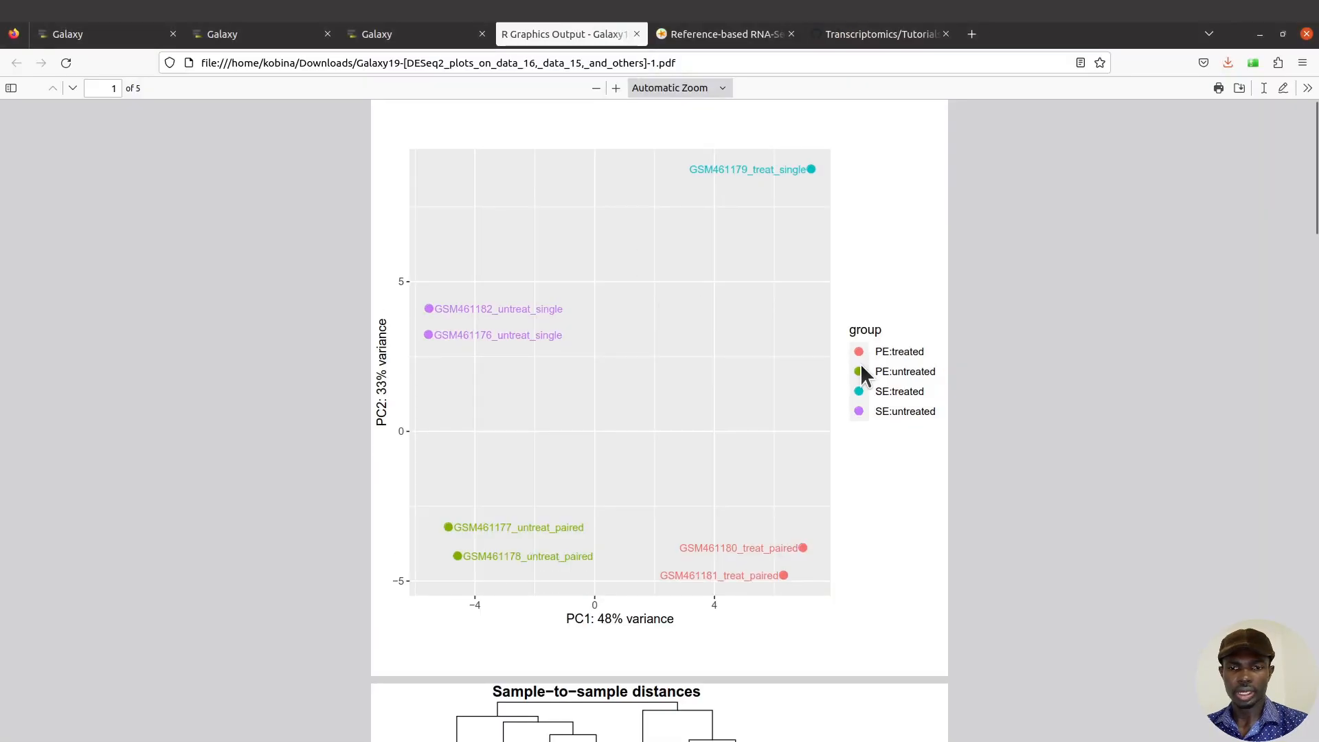
pyautogui.moveTo(1316, 210); pyautogui.dragTo(1314, 523)
pyautogui.scroll(-2, 1314, 522)
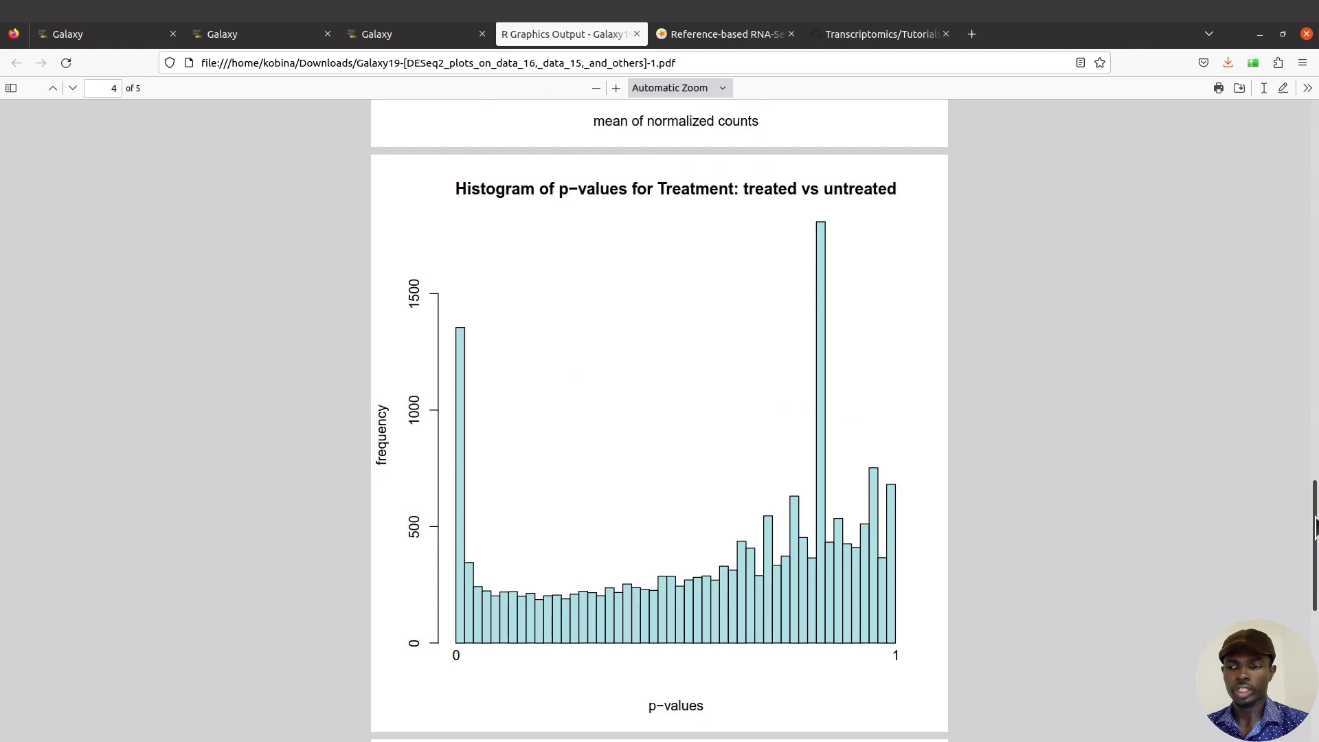
pyautogui.scroll(-1, 893, 371)
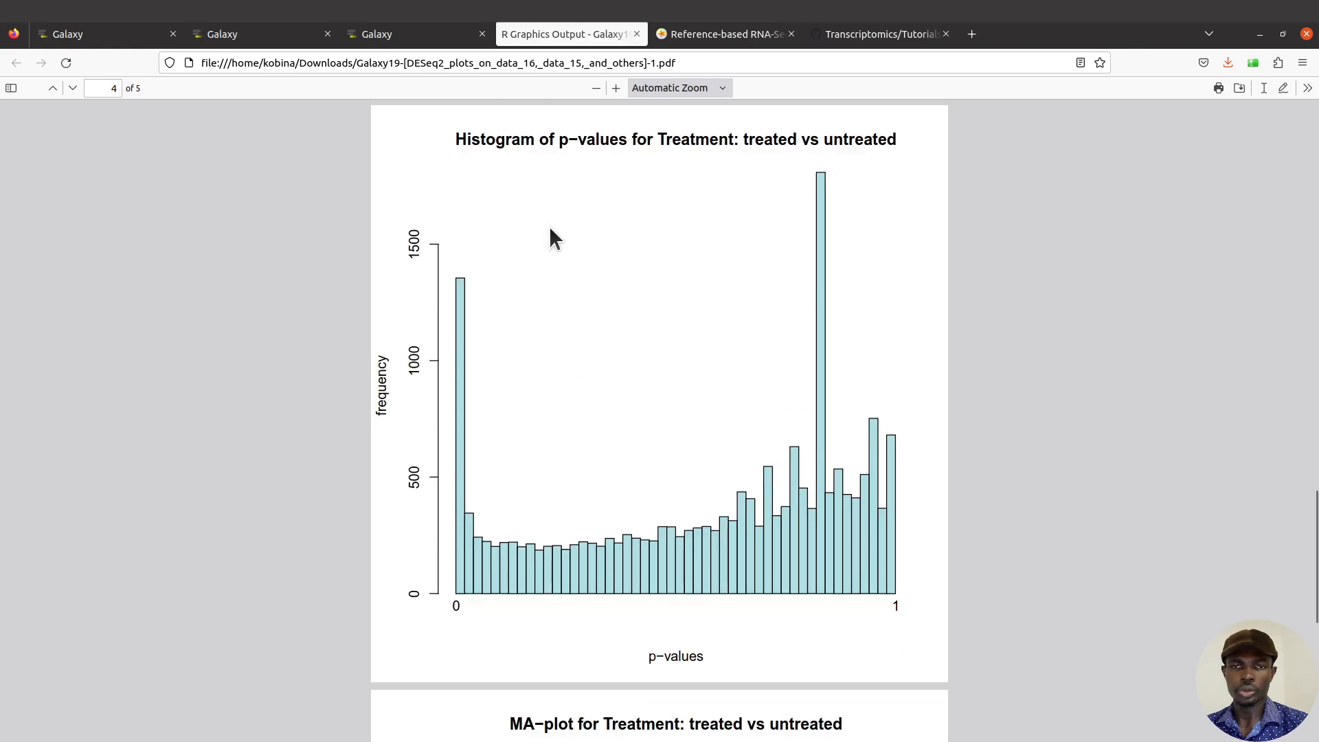
# - Return to the Galaxy history and download the DESeq2 result file to the deseq2/output folder under its suggested name
pyautogui.click(396, 31)
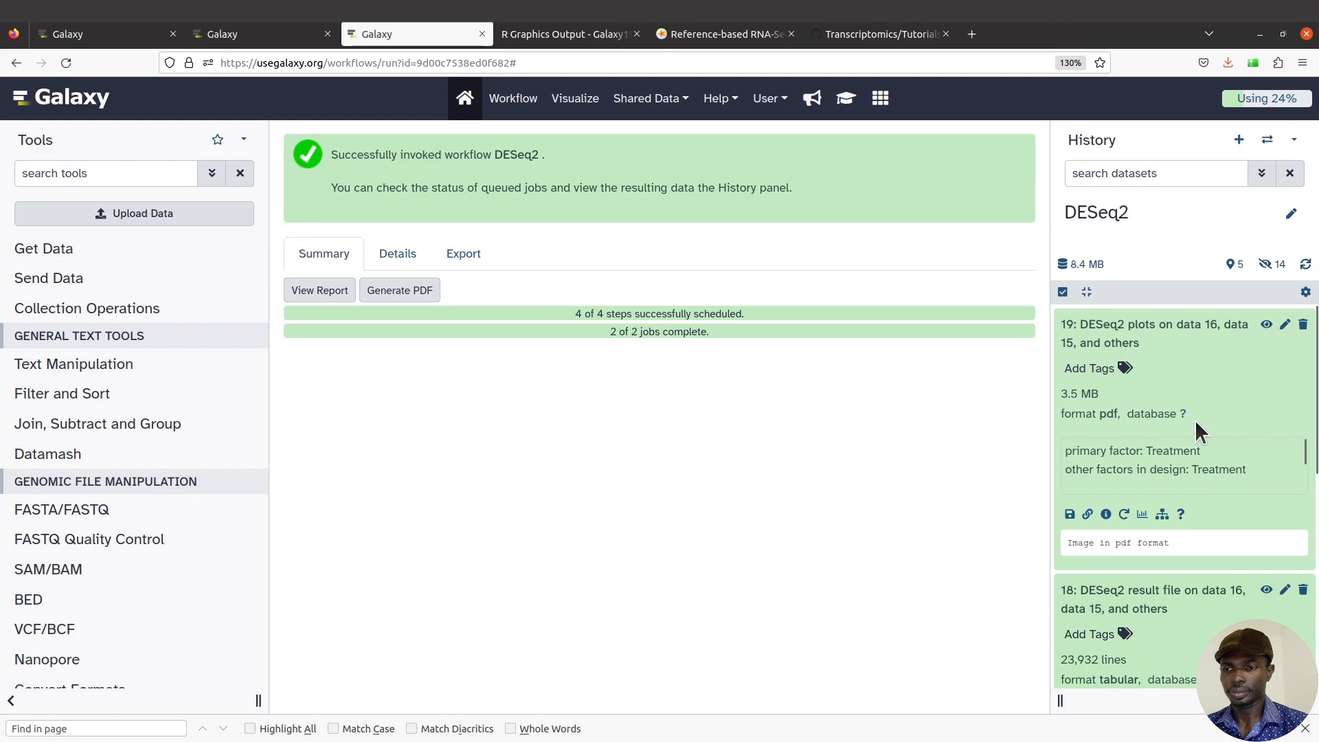
pyautogui.click(1178, 330)
pyautogui.click(1187, 383)
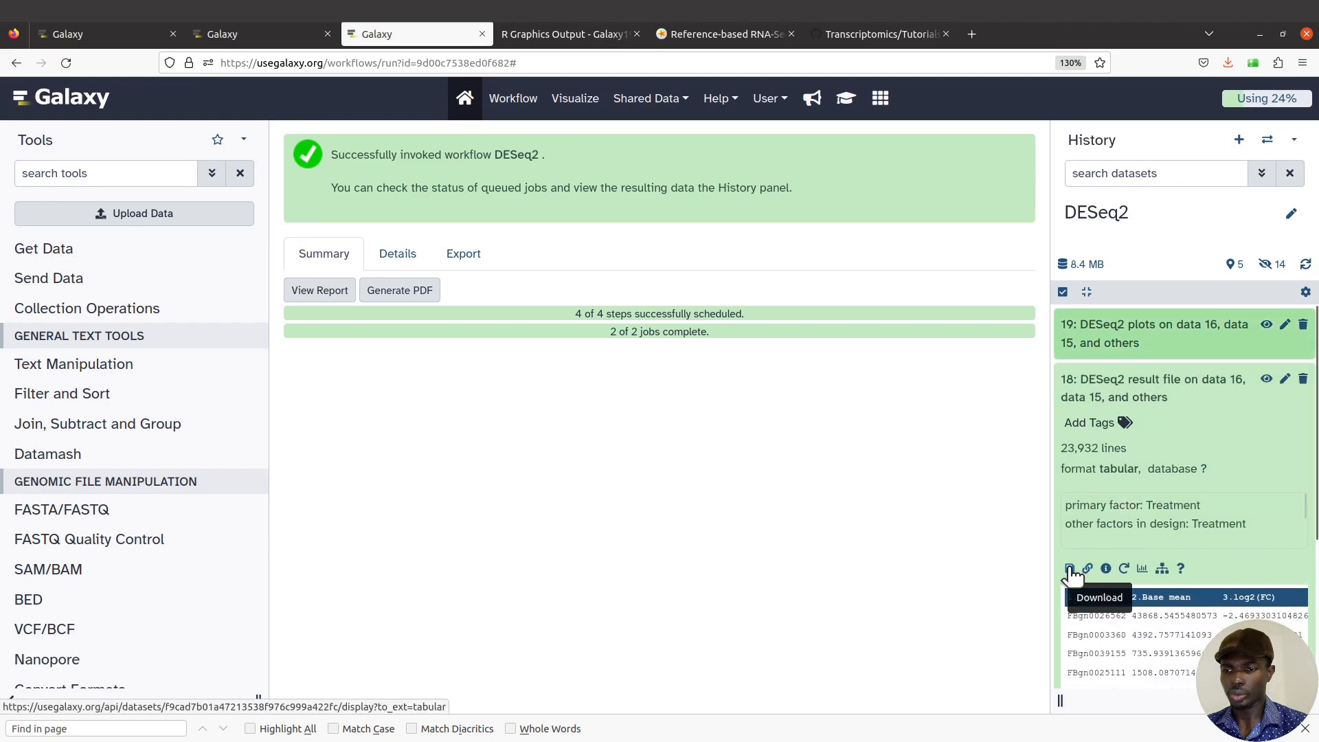
pyautogui.scroll(-2, 1114, 616)
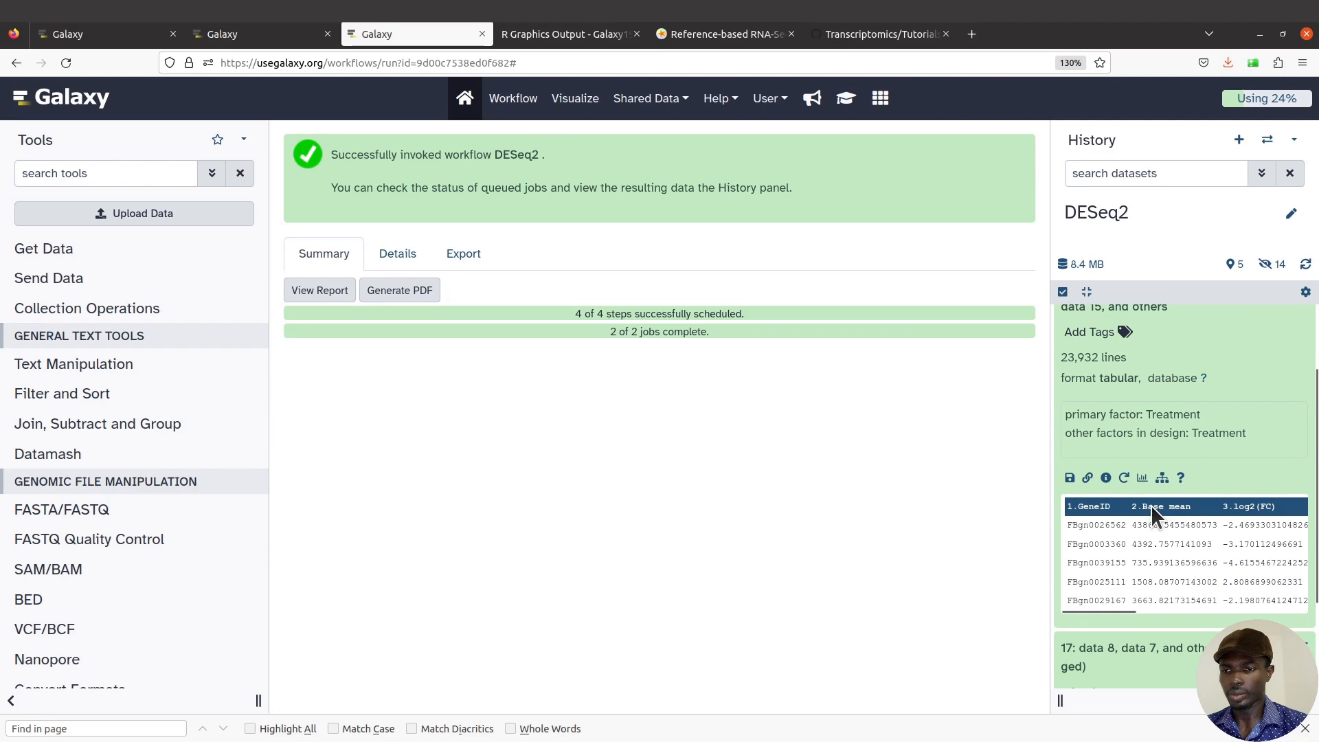
pyautogui.click(1070, 477)
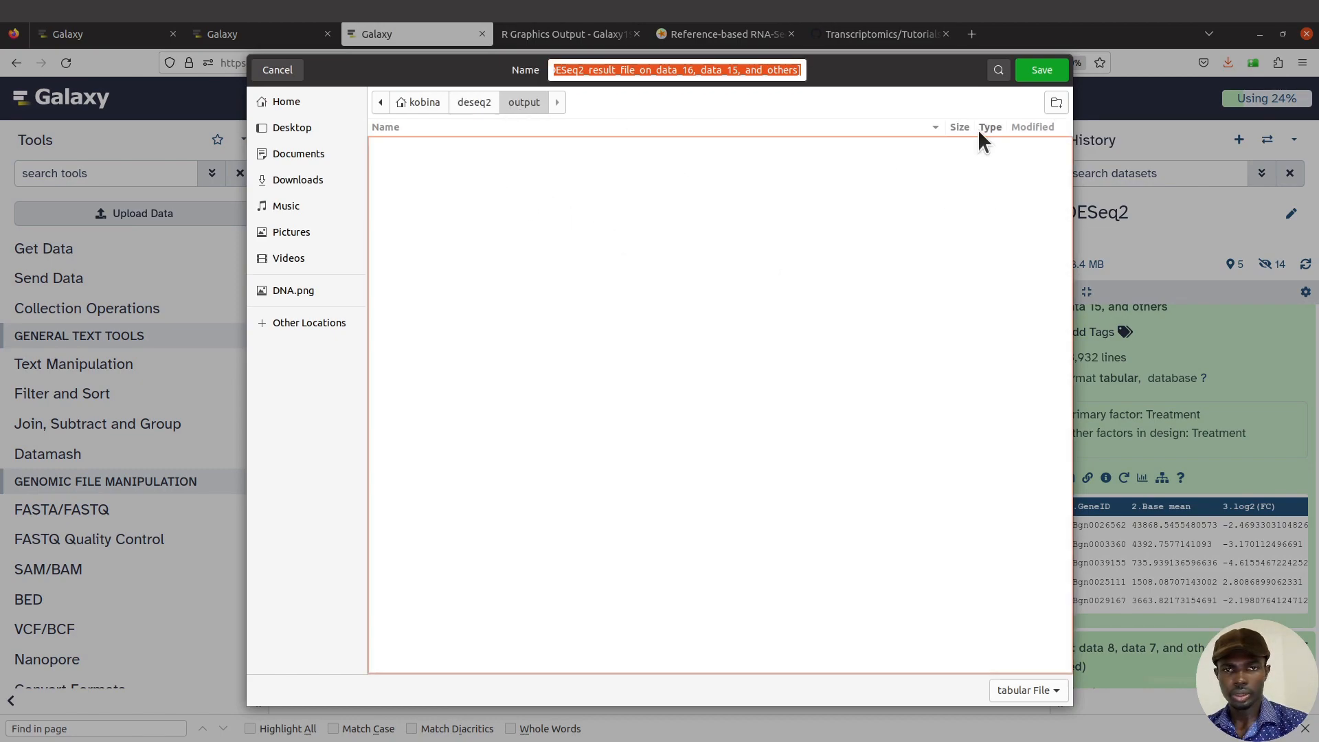
pyautogui.click(1043, 75)
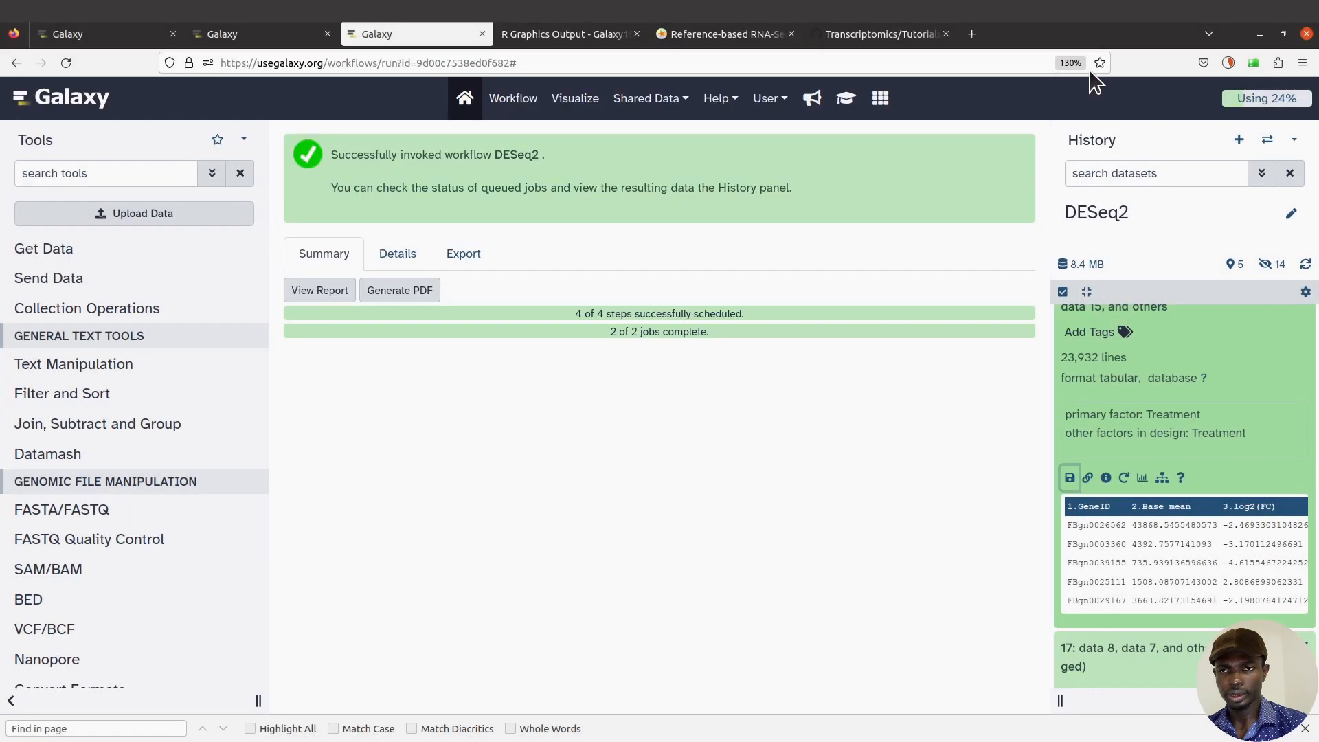
# - Show the downloaded DESeq2 result file in its folder and open it with WPS Spreadsheets
pyautogui.click(1227, 60)
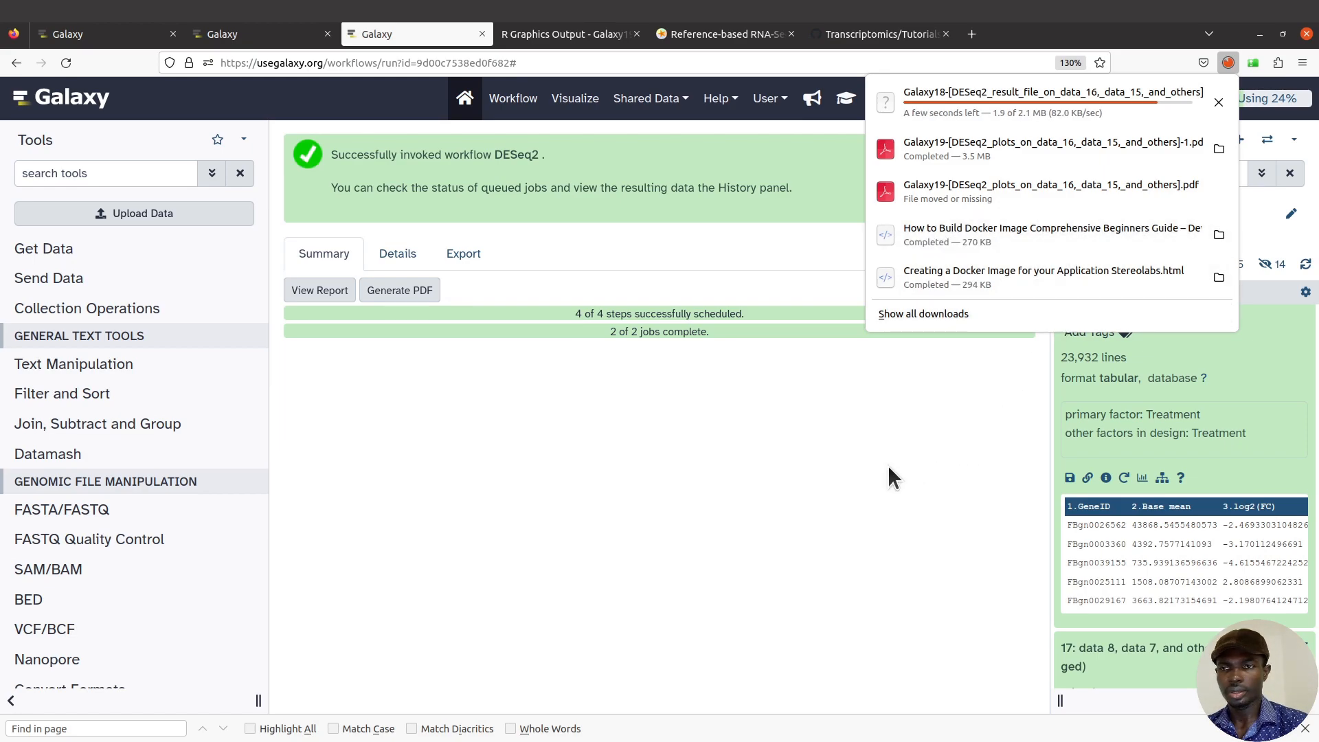
pyautogui.click(780, 463)
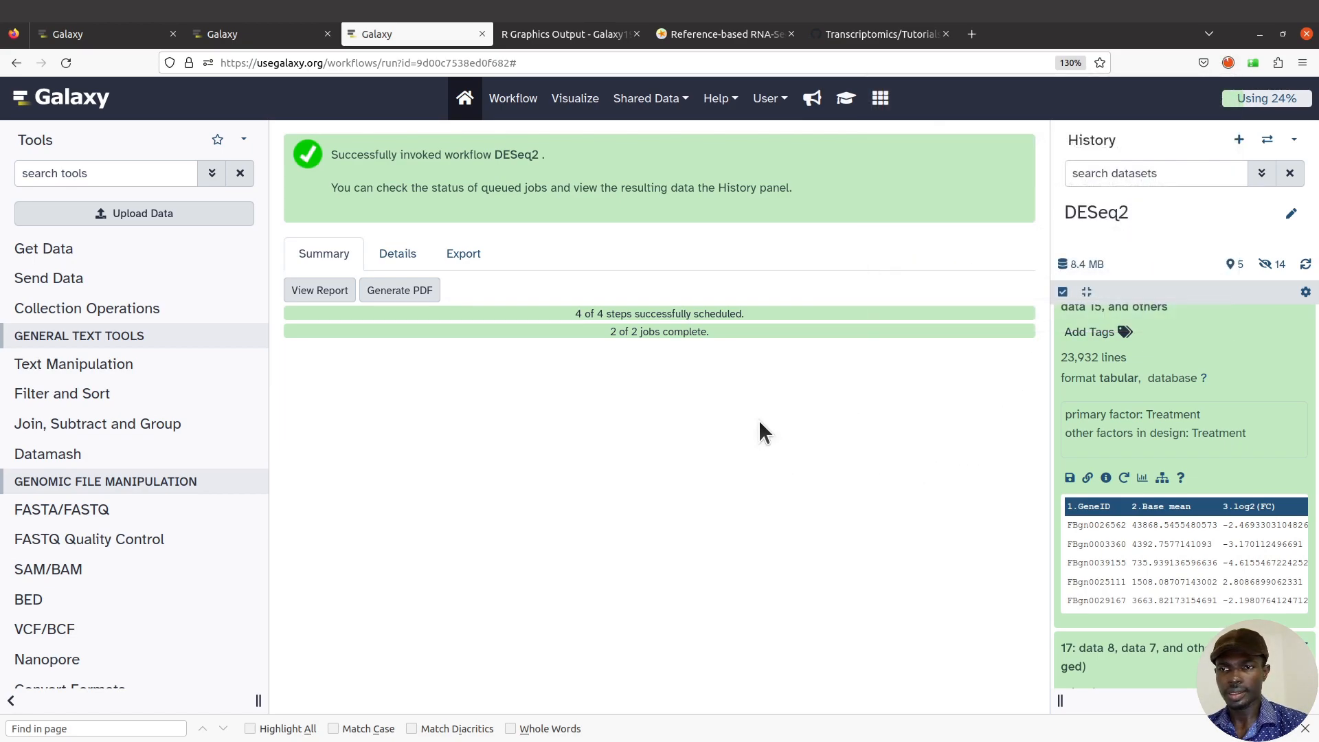
pyautogui.click(1229, 65)
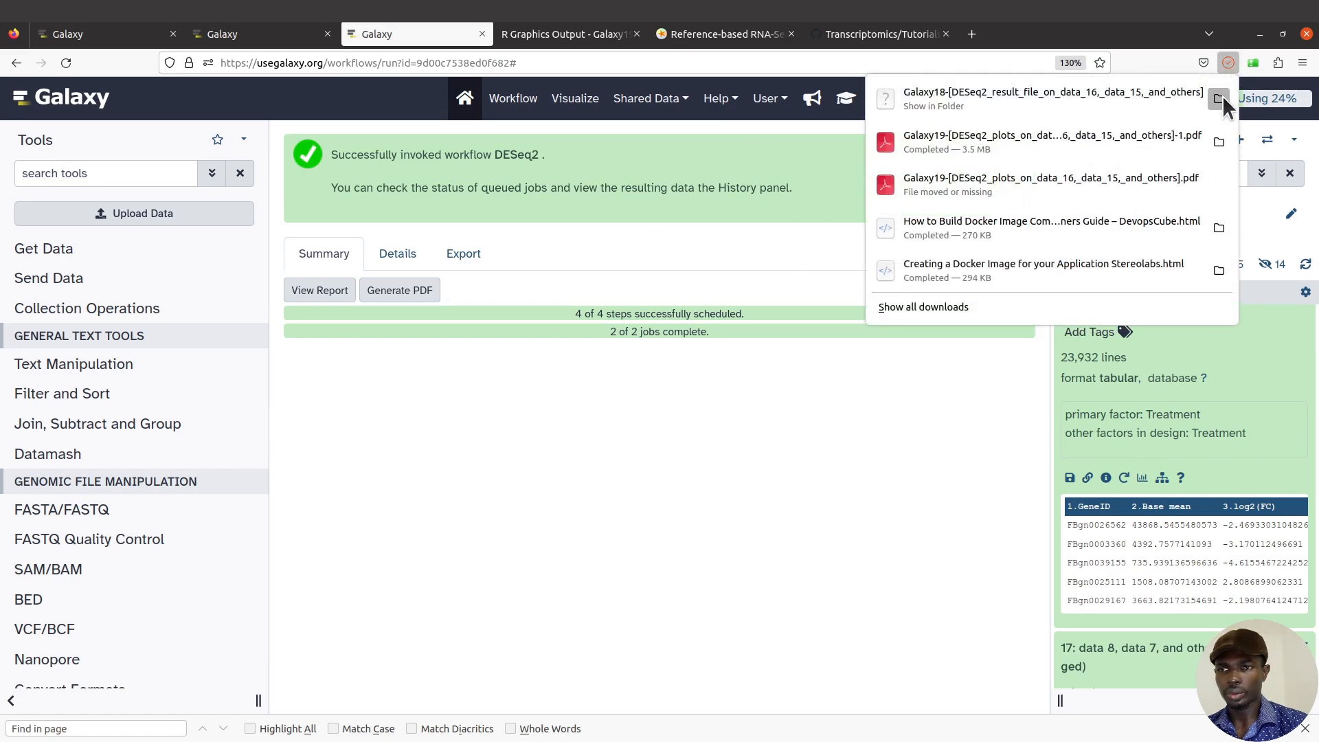
pyautogui.click(1221, 99)
pyautogui.click(707, 44)
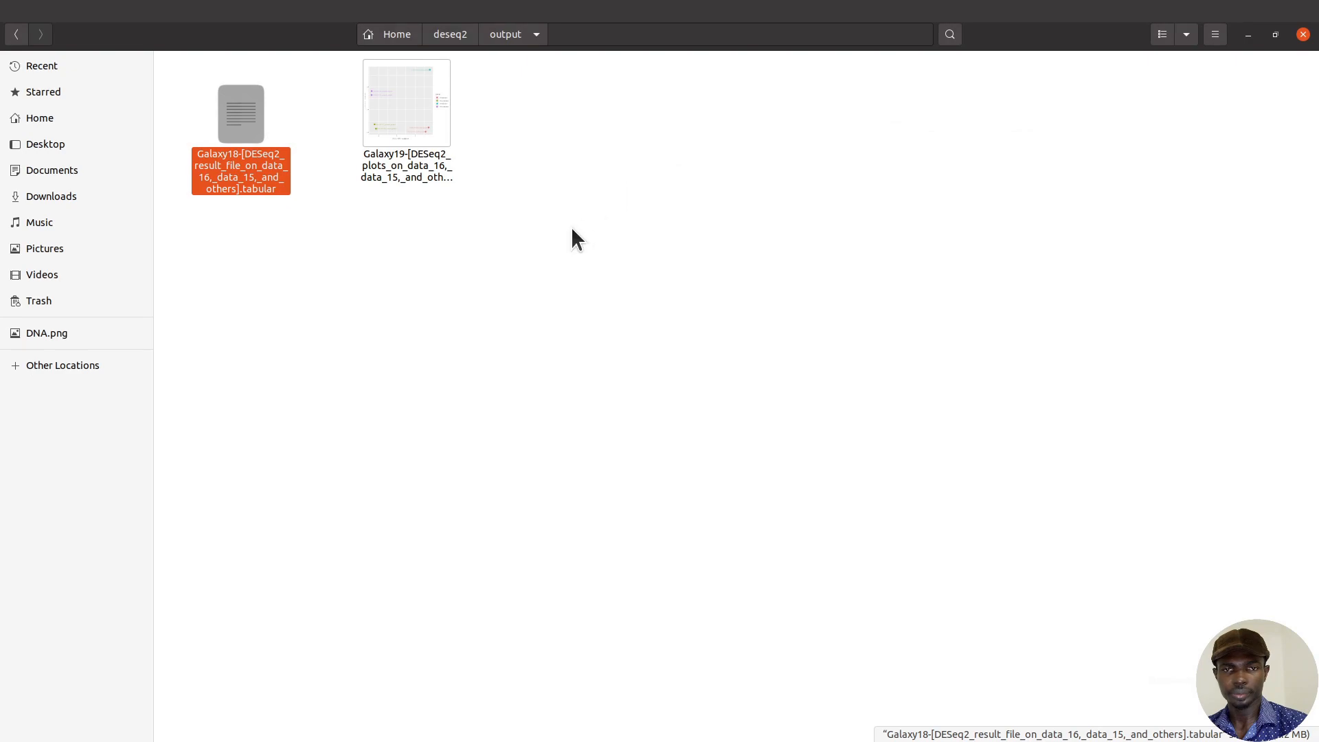
pyautogui.rightClick(225, 161)
pyautogui.click(283, 191)
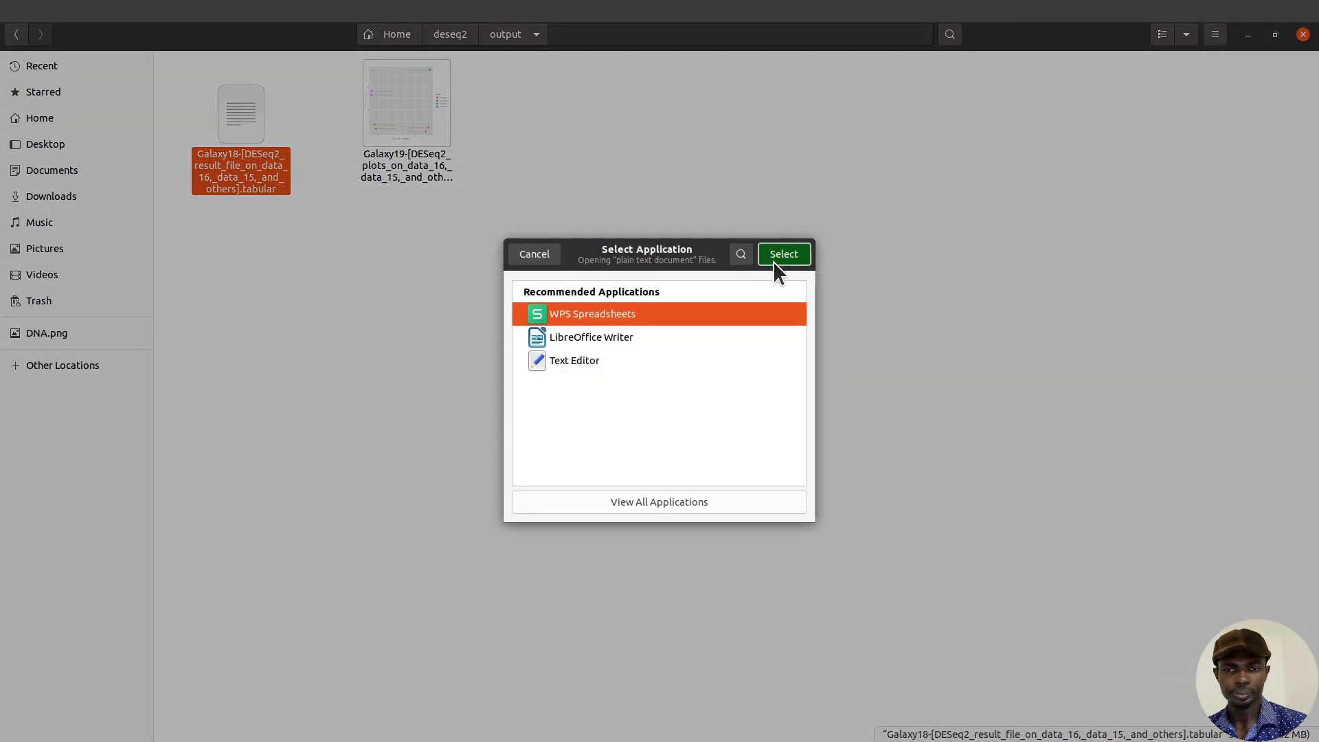
pyautogui.click(773, 262)
pyautogui.click(651, 343)
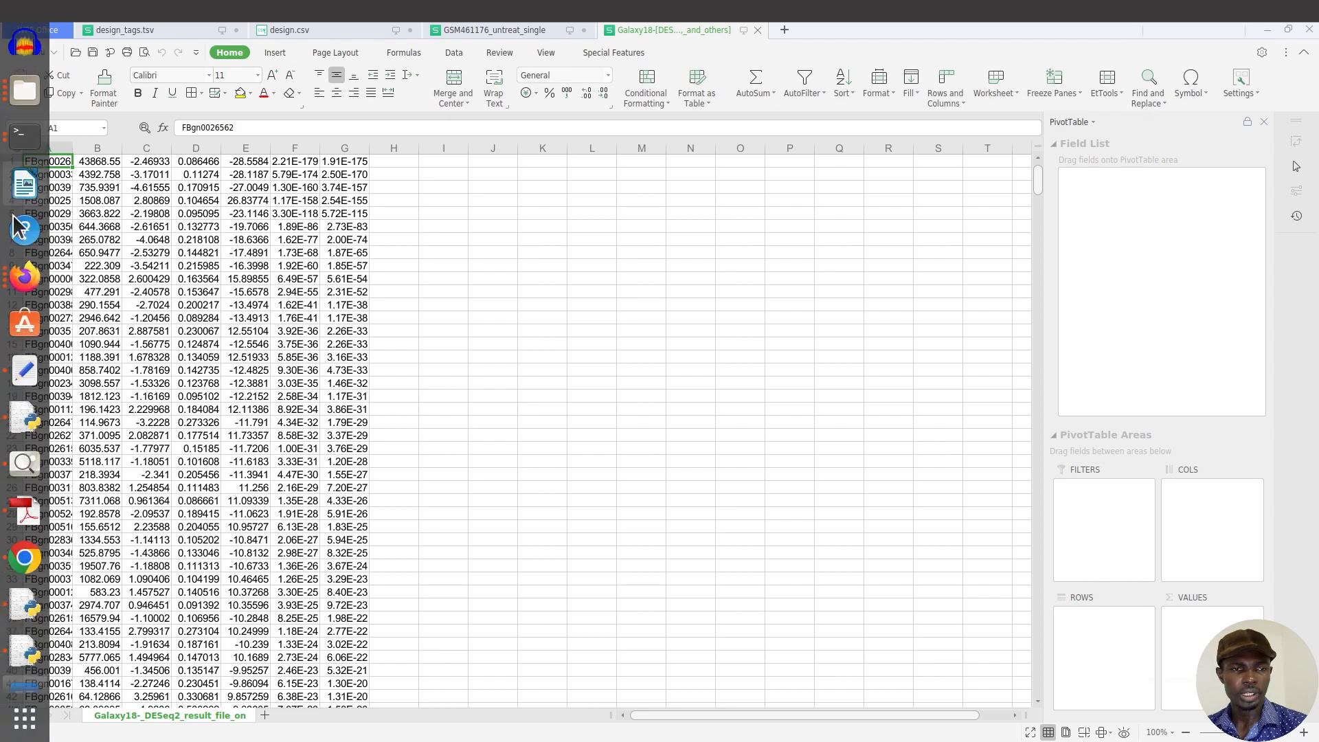
# - Switch back to Firefox, examine the column headers in the DESeq2 result file's preview, and collapse the dataset and find bar
pyautogui.click(24, 275)
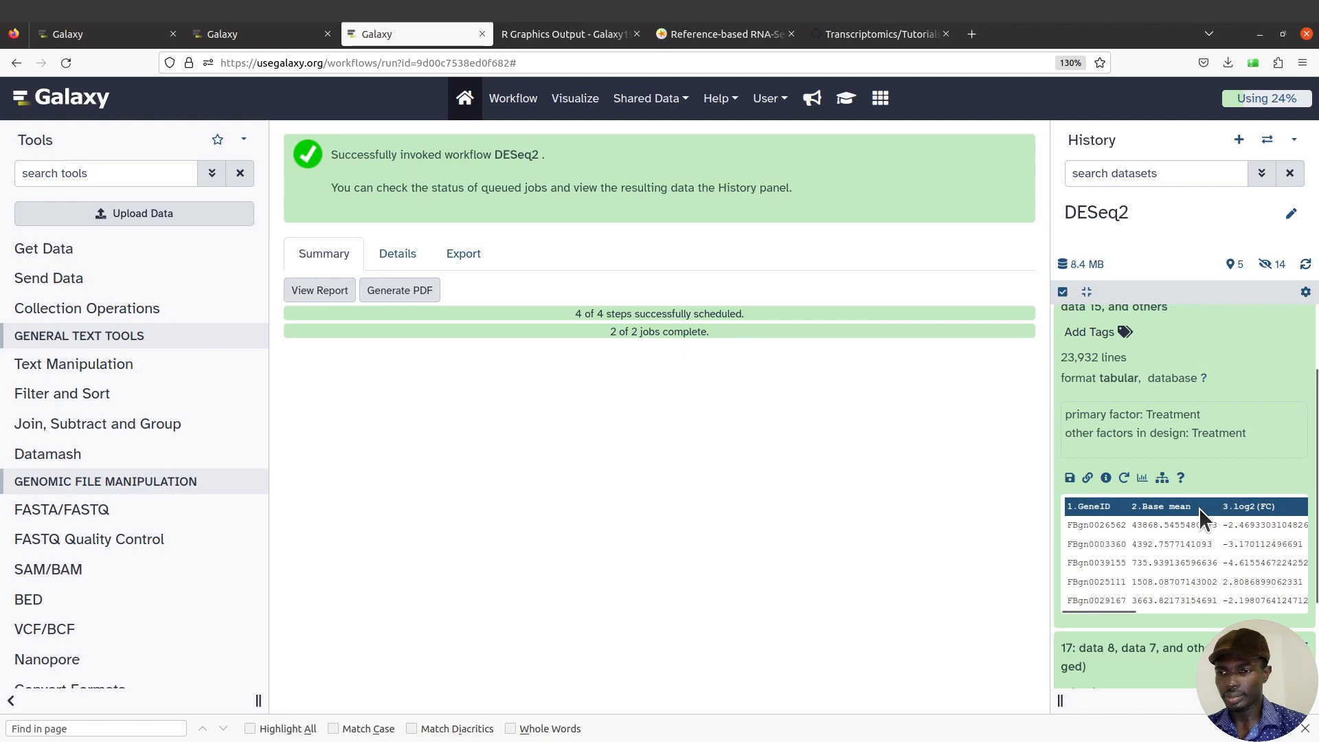
pyautogui.hscroll(4, 1229, 522)
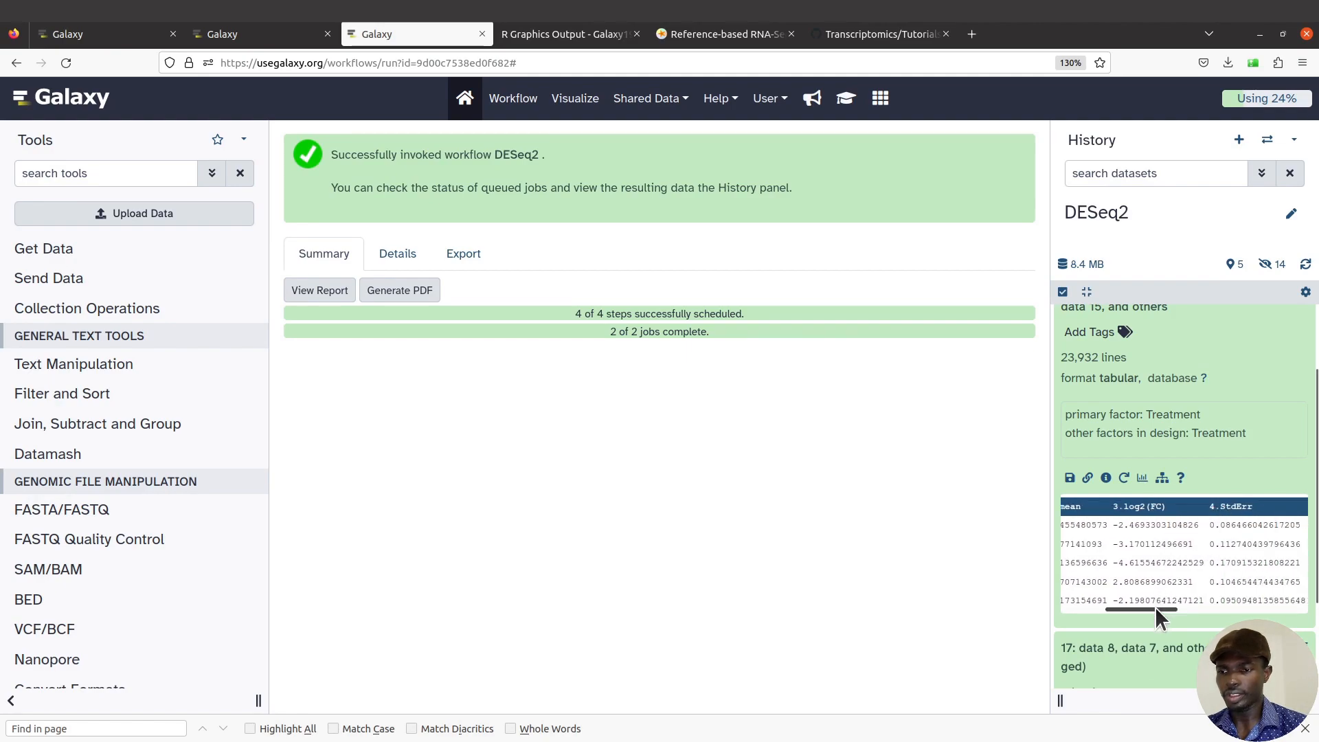
pyautogui.moveTo(1156, 608); pyautogui.dragTo(1086, 608)
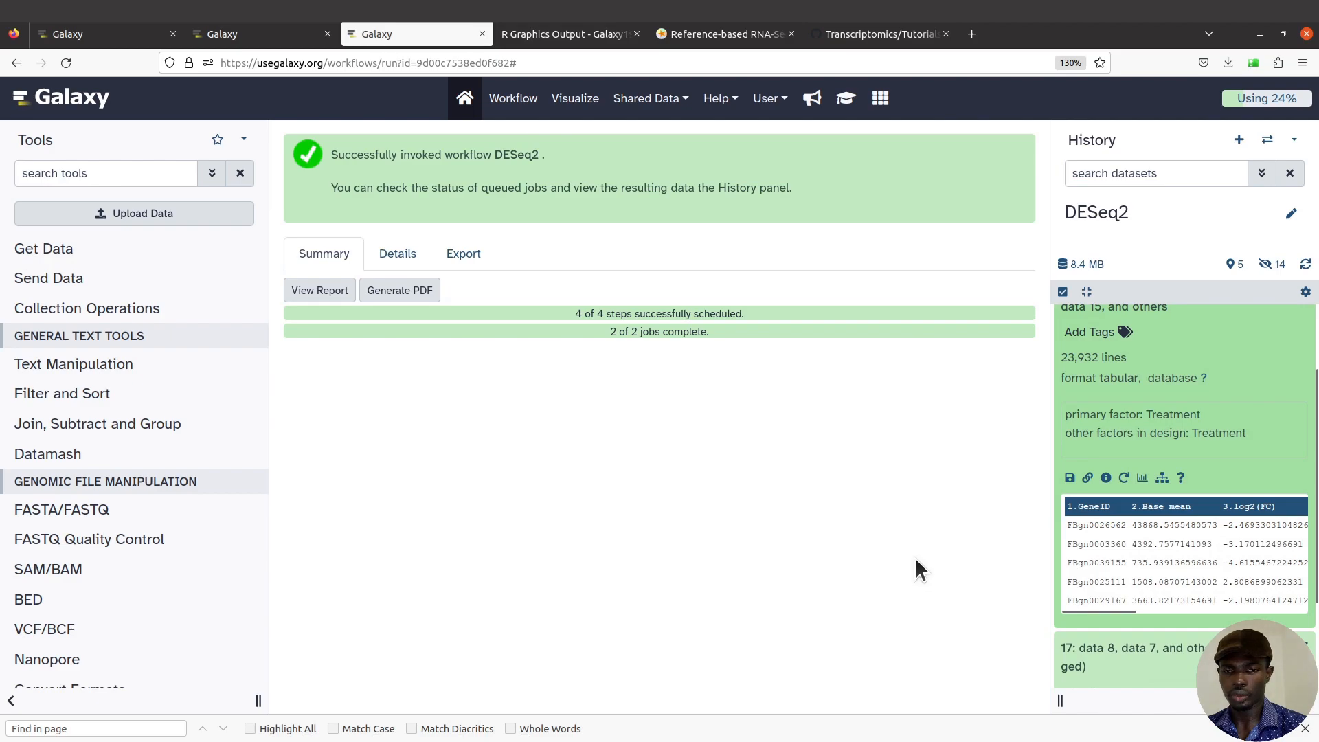
pyautogui.scroll(1, 1120, 416)
pyautogui.scroll(1, 1122, 419)
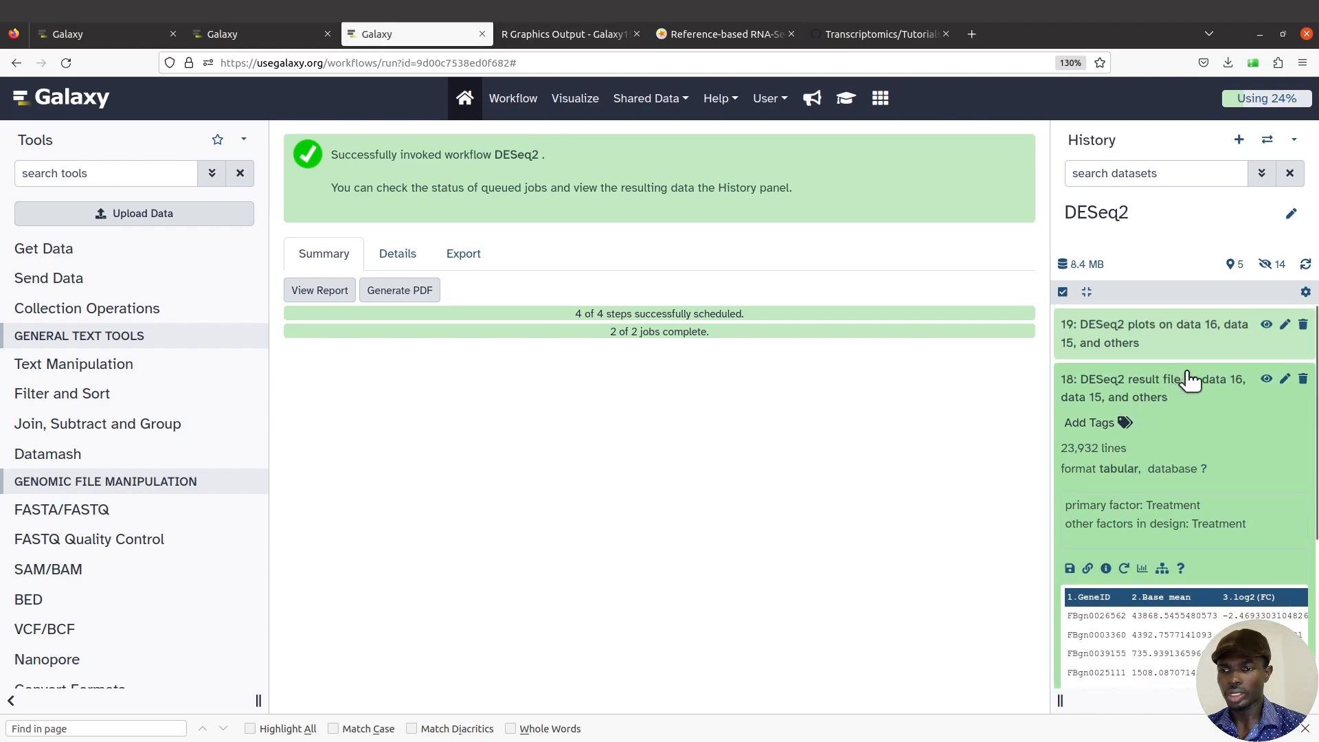
pyautogui.click(1188, 376)
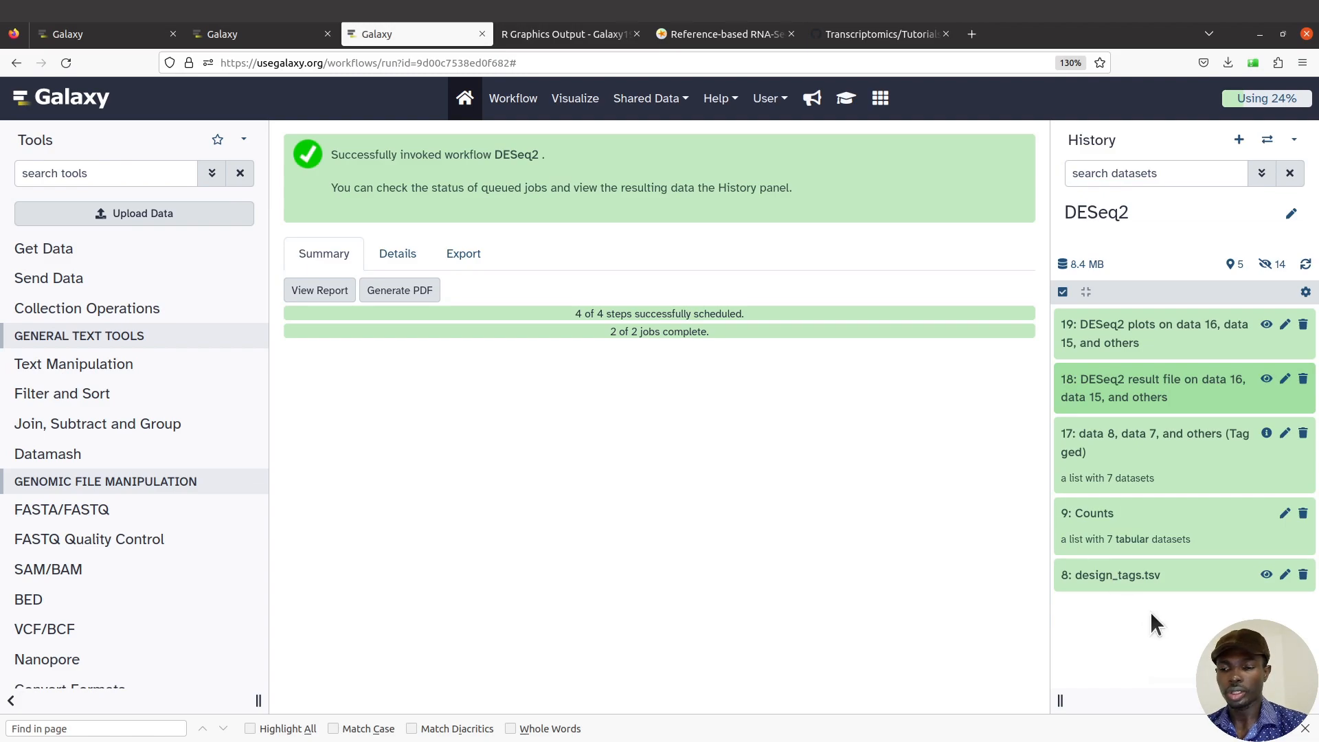
pyautogui.click(1305, 728)
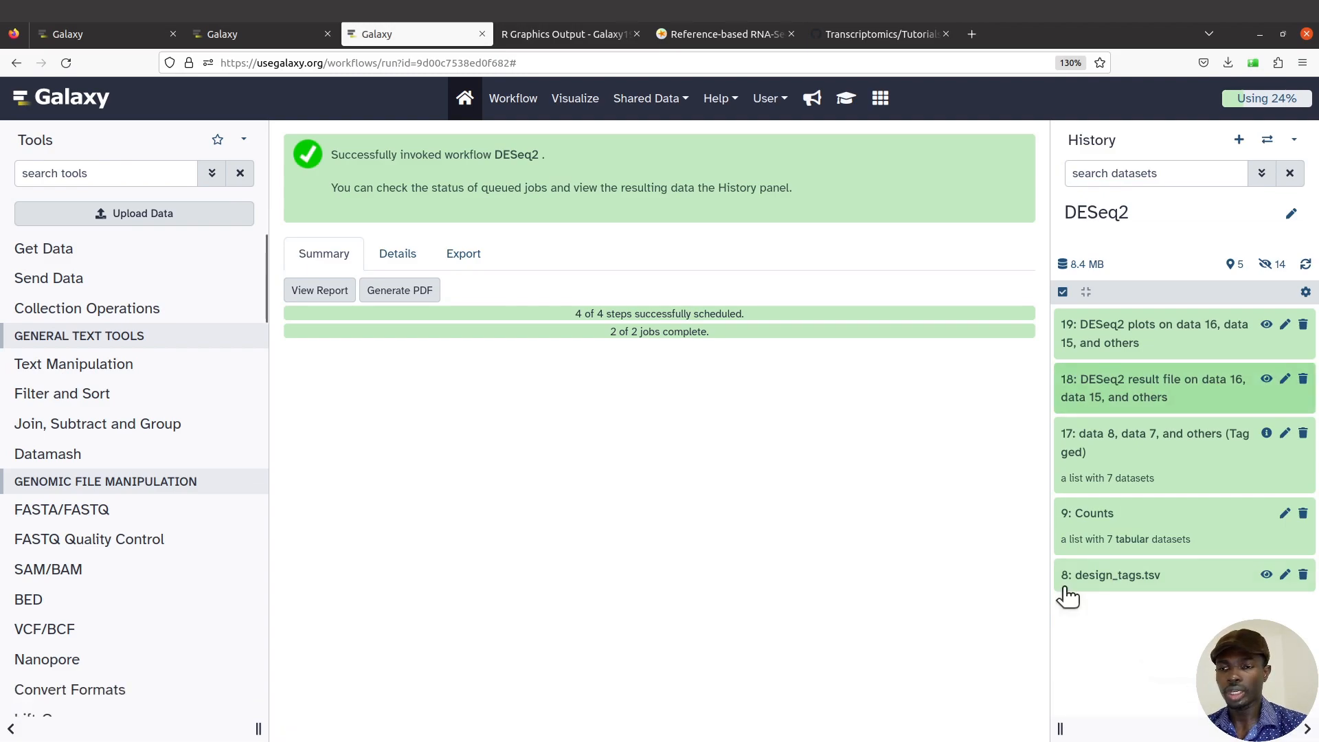